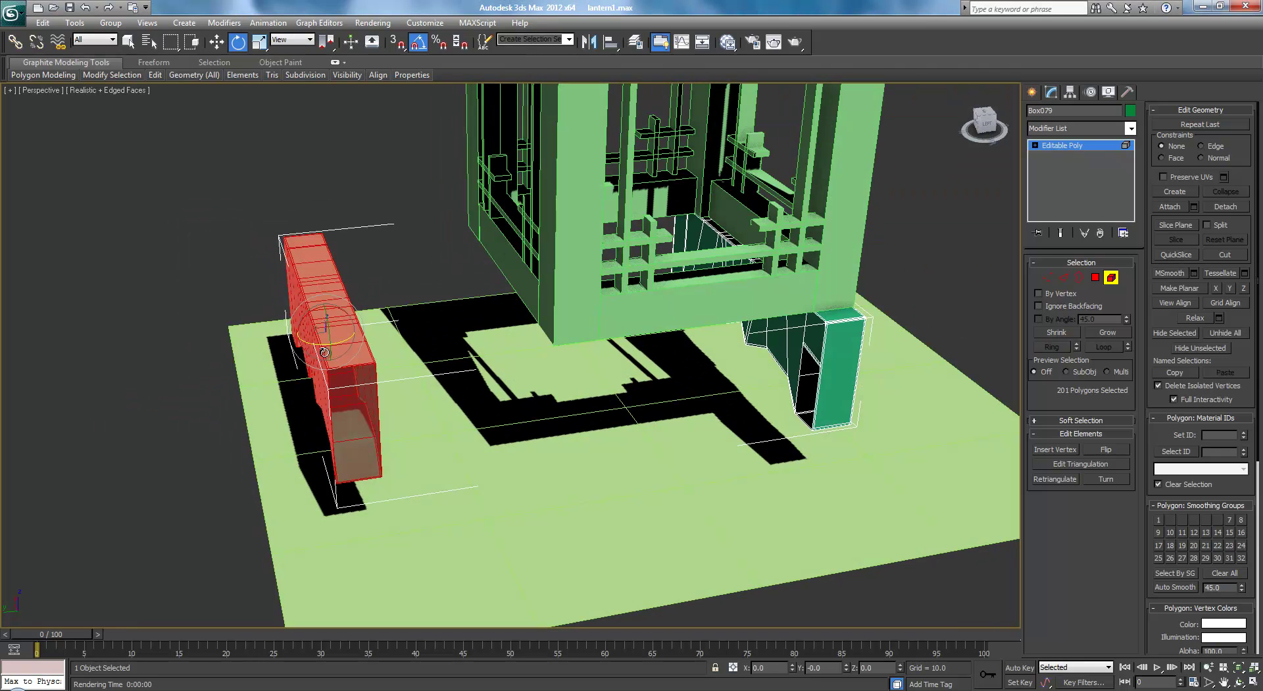
# Rotate the selected base panel element 90 degrees about Z and move it to the open side of the lantern base.
pyautogui.moveTo(341, 344); pyautogui.dragTo(404, 340)
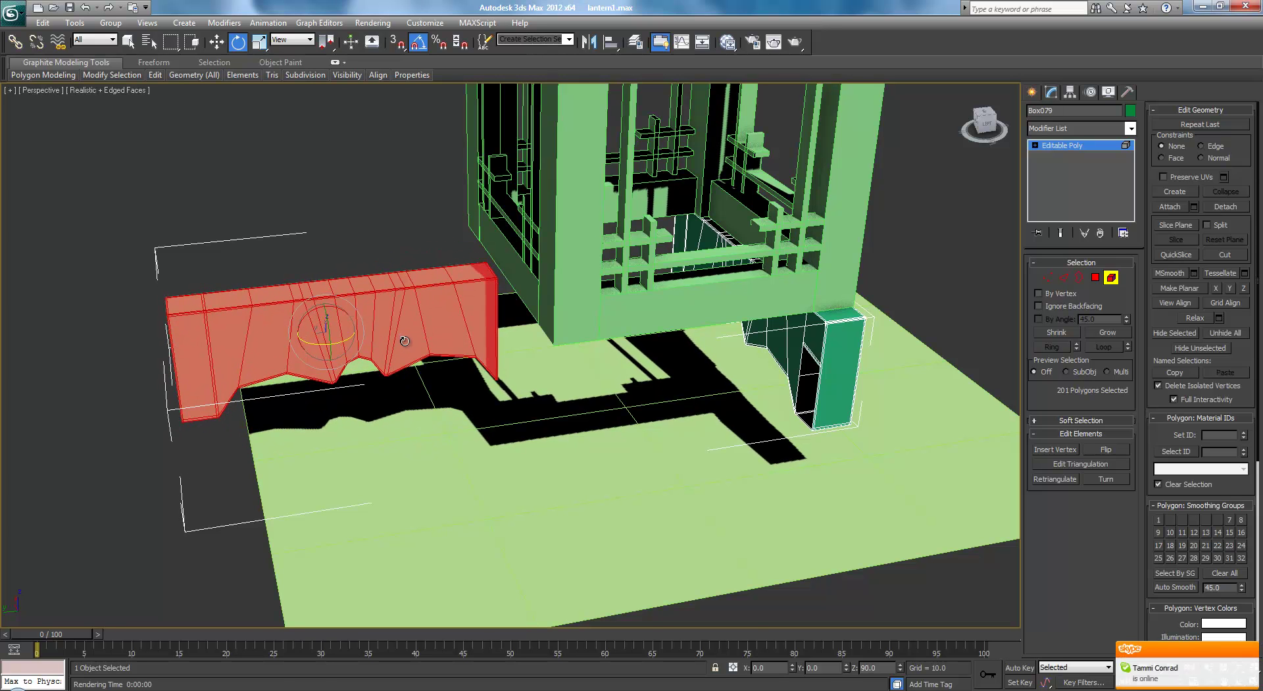
pyautogui.moveTo(467, 371); pyautogui.dragTo(505, 395, button='middle')
pyautogui.press('w')
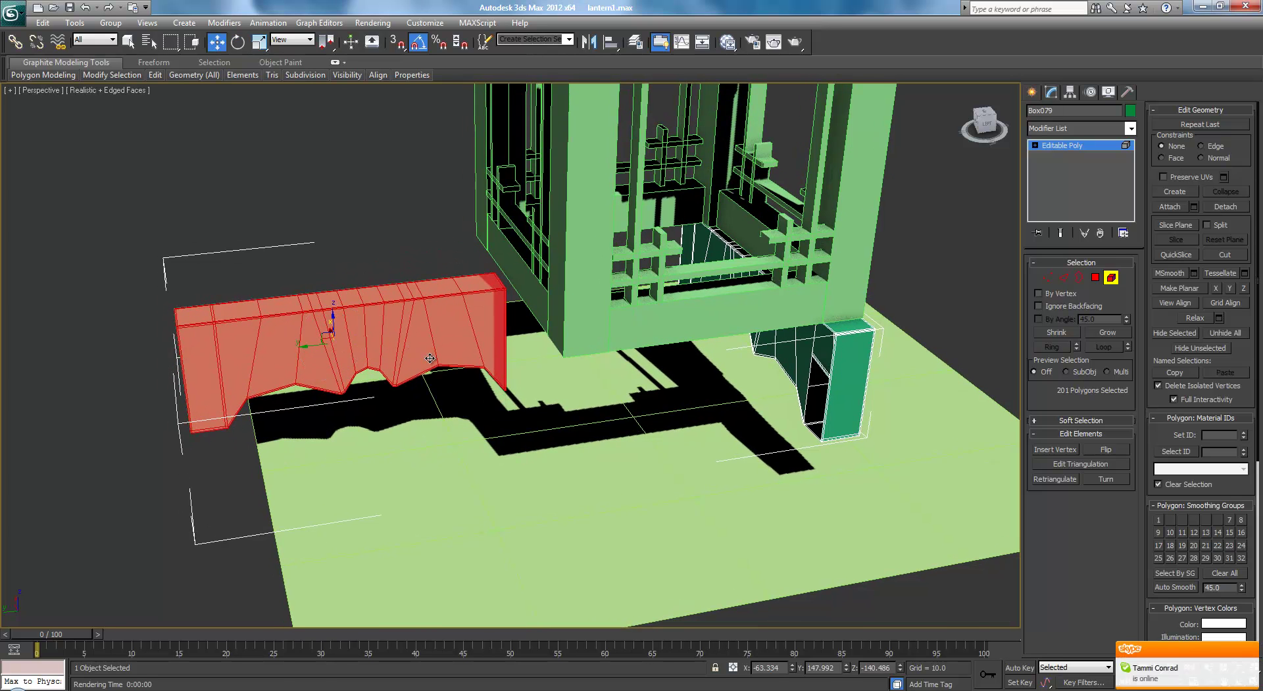
pyautogui.keyDown('alt'); pyautogui.moveTo(446, 351); pyautogui.dragTo(455, 377, button='middle'); pyautogui.keyUp('alt')
pyautogui.moveTo(315, 336)
pyautogui.keyDown('alt'); pyautogui.mouseDown(button='middle')
pyautogui.moveTo(329, 324)
pyautogui.moveTo(331, 348)
pyautogui.mouseUp(button='middle'); pyautogui.keyUp('alt')
pyautogui.moveTo(318, 344); pyautogui.dragTo(629, 296)
# In the top view, position the rotated panel so its outer side lines up with the end of the front panel.
pyautogui.press('t')
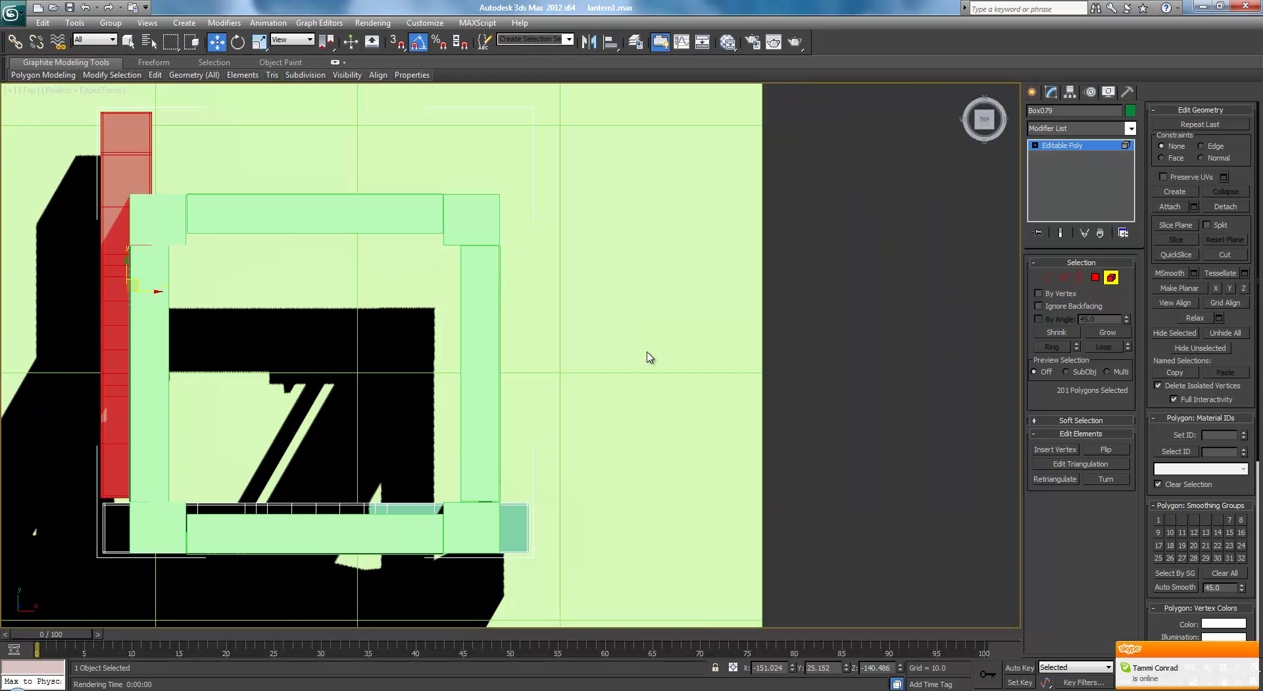
pyautogui.scroll(10, 648, 355)
pyautogui.scroll(-4, 505, 151)
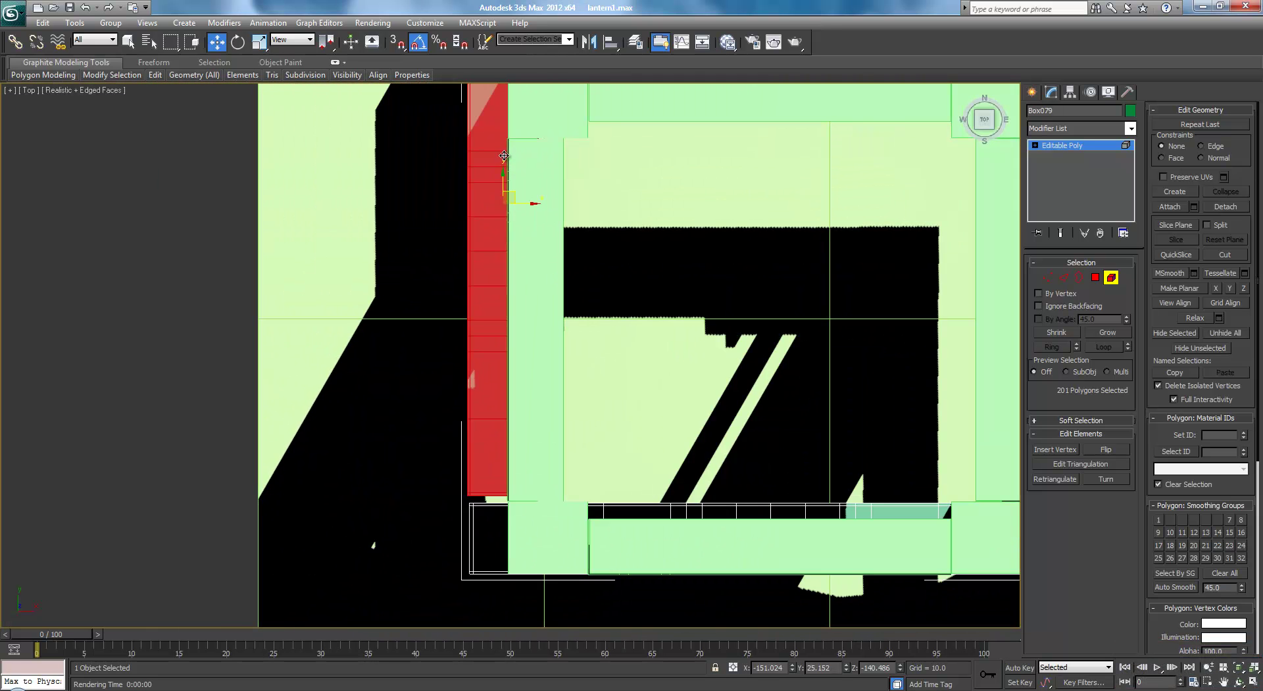
pyautogui.moveTo(504, 178); pyautogui.dragTo(530, 208)
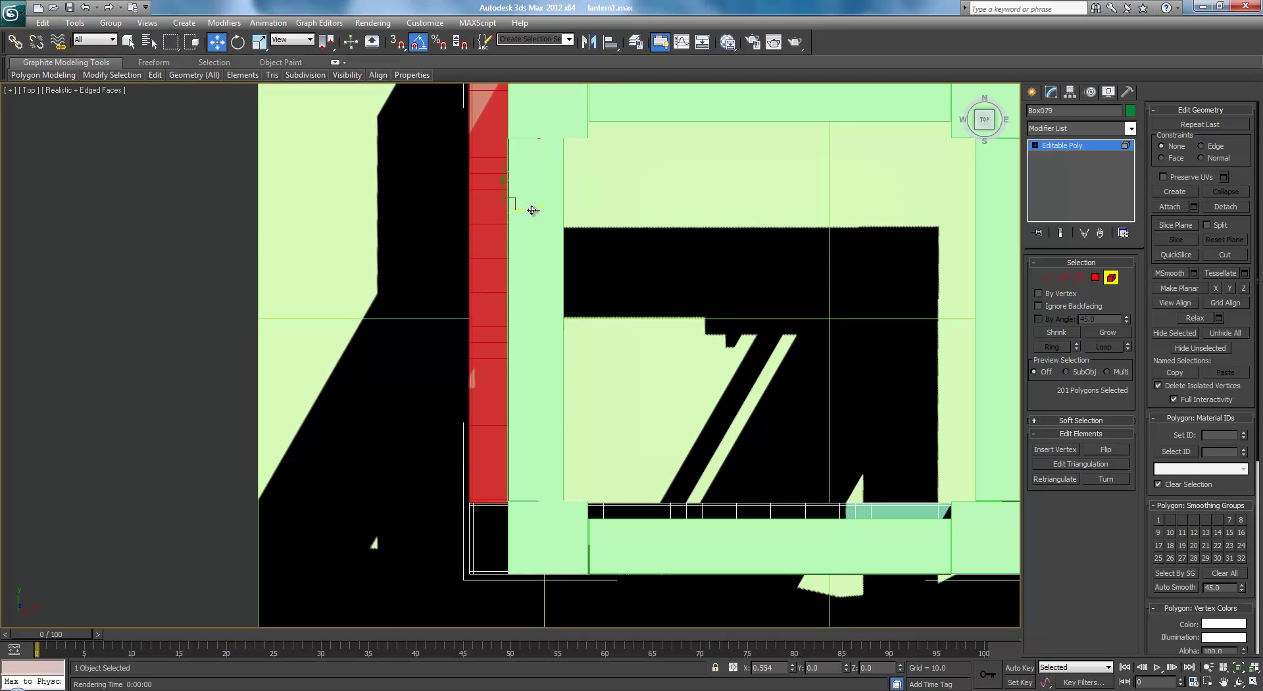
pyautogui.scroll(8, 523, 207)
pyautogui.moveTo(480, 426); pyautogui.dragTo(563, 203, button='middle')
pyautogui.moveTo(507, 312); pyautogui.dragTo(511, 313)
# Slide the side panel along Y until its end sits flush against the front panel's back edge.
pyautogui.scroll(-8, 511, 313)
pyautogui.moveTo(570, 191); pyautogui.dragTo(564, 284, button='middle')
pyautogui.moveTo(524, 95); pyautogui.dragTo(528, 244, button='middle')
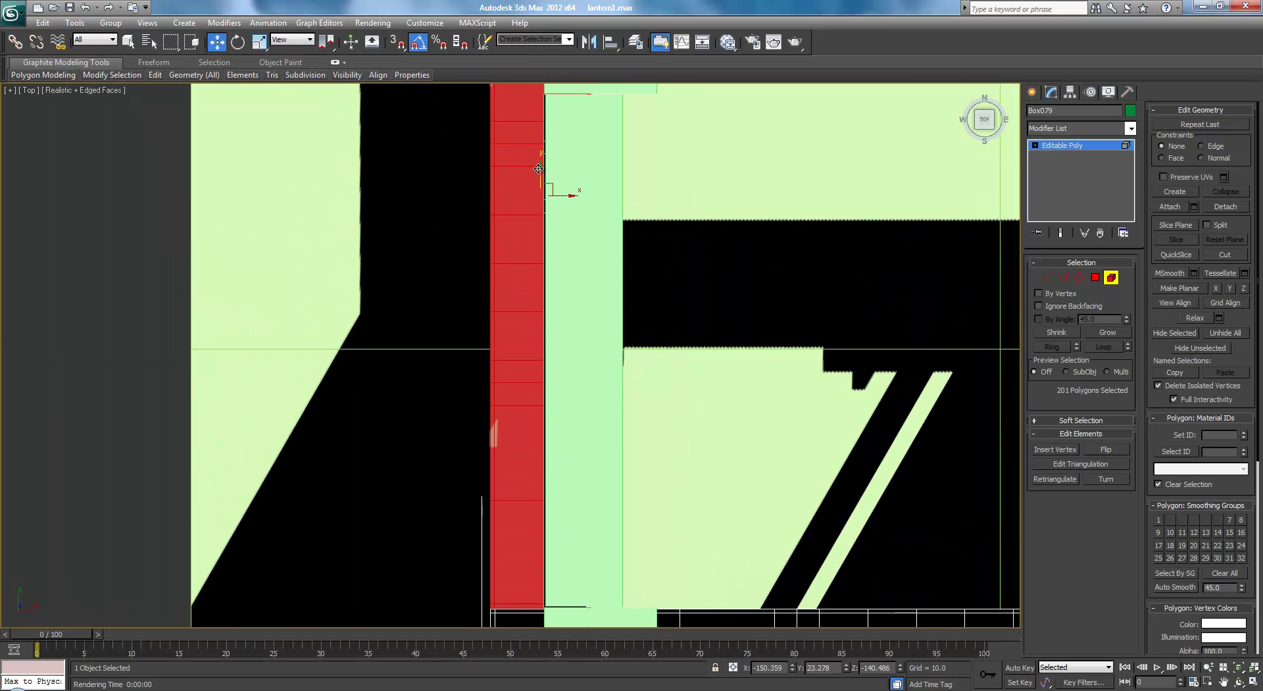
pyautogui.moveTo(538, 168); pyautogui.dragTo(538, 185)
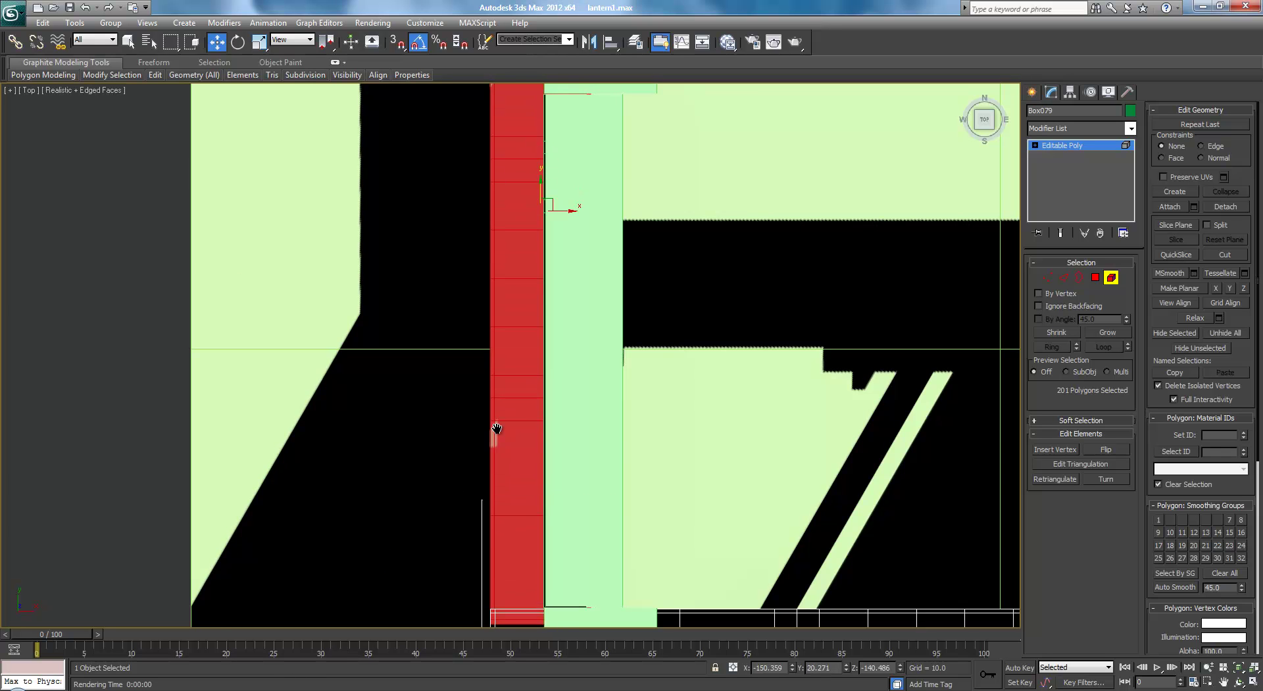
pyautogui.scroll(10, 497, 428)
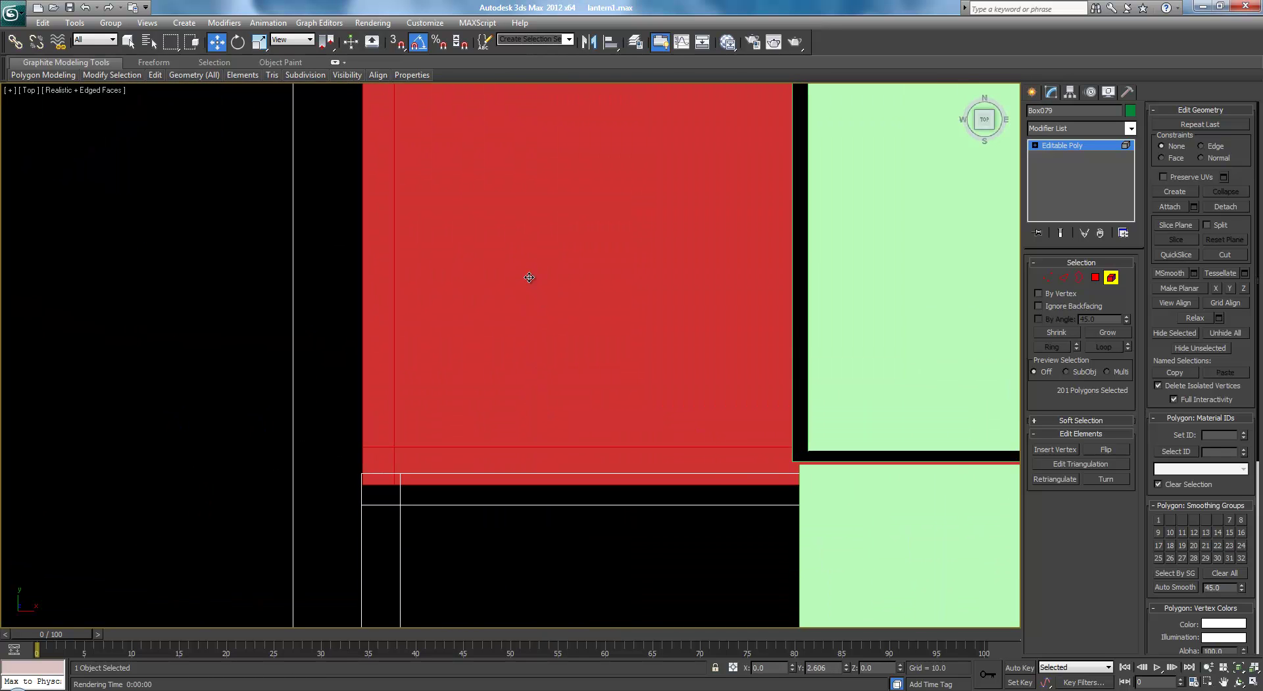
pyautogui.moveTo(530, 277); pyautogui.dragTo(540, 266)
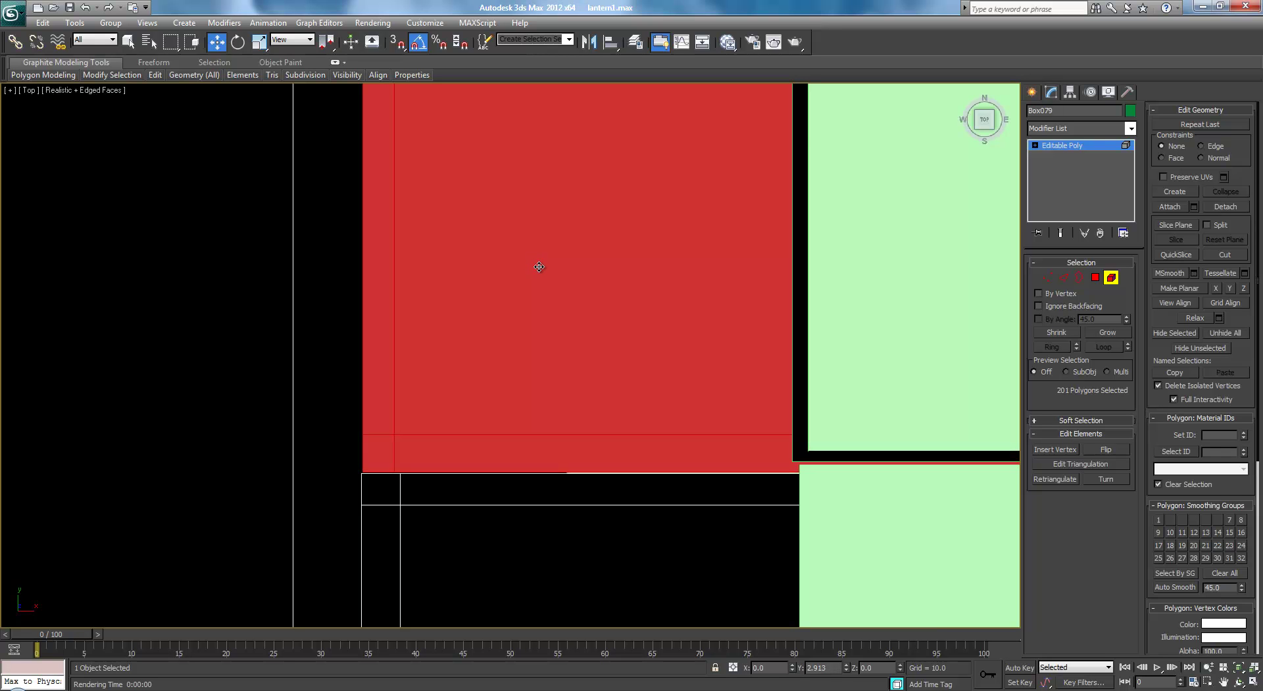
# Examine from above how the side panel meets the front panel and where its far end falls.
pyautogui.scroll(-6, 555, 293)
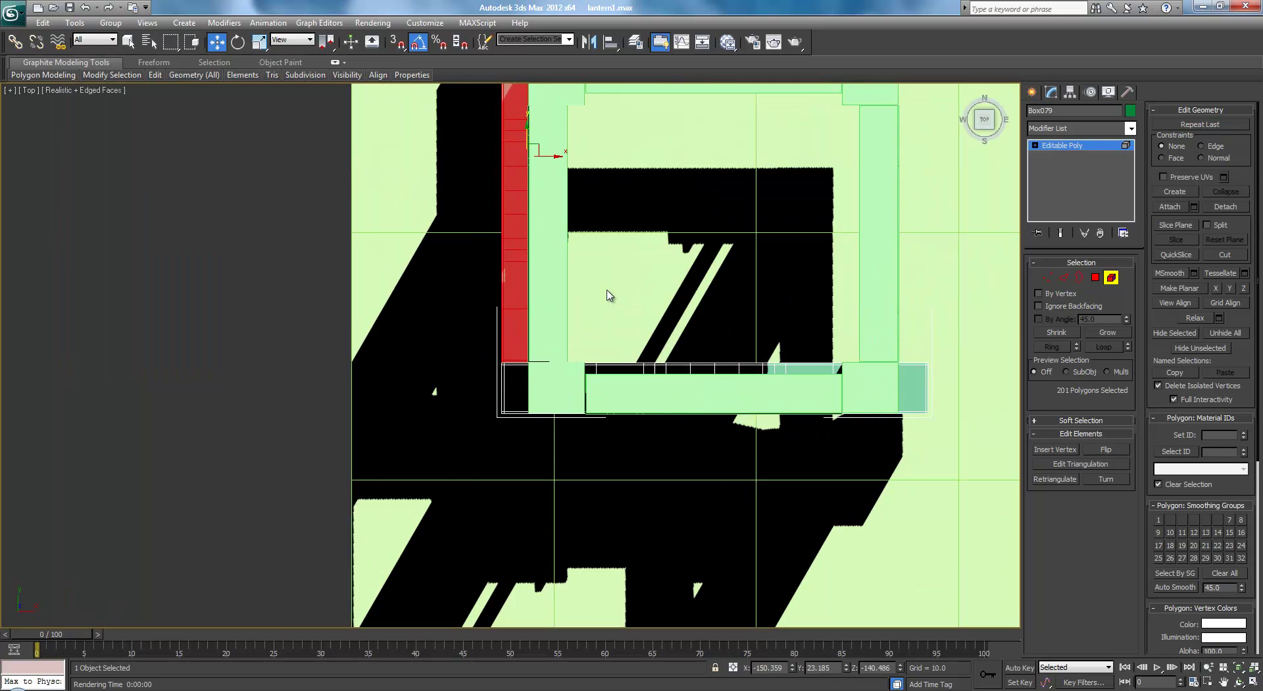
pyautogui.moveTo(613, 273); pyautogui.dragTo(632, 394, button='middle')
pyautogui.scroll(-2, 632, 367)
pyautogui.scroll(8, 631, 393)
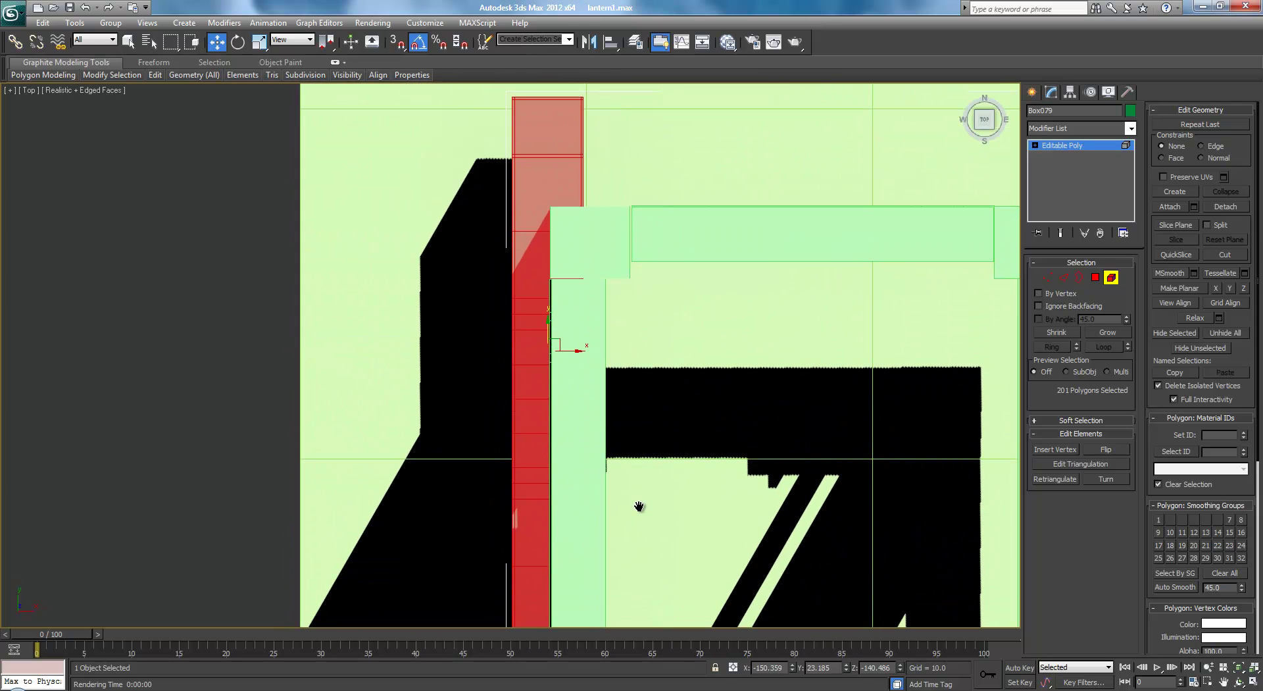
pyautogui.scroll(3, 543, 394)
pyautogui.moveTo(543, 395); pyautogui.dragTo(552, 186, button='middle')
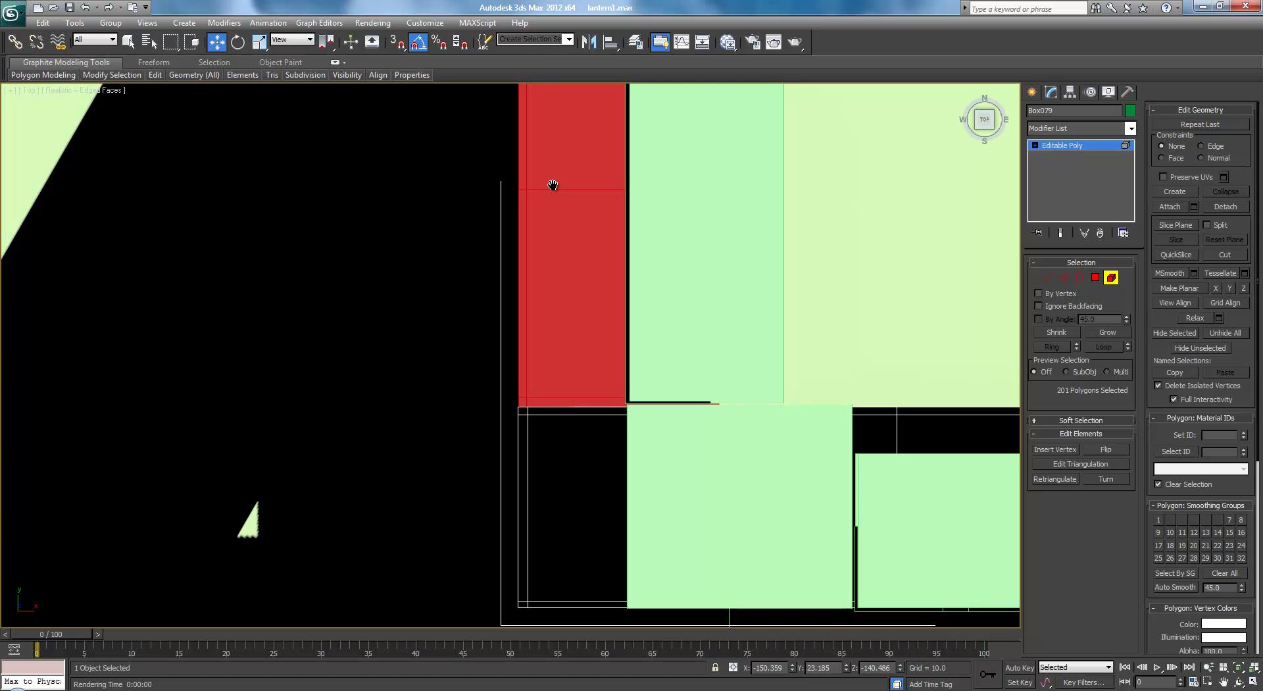
pyautogui.scroll(2, 554, 192)
pyautogui.scroll(3, 593, 294)
pyautogui.scroll(-2, 603, 314)
pyautogui.moveTo(605, 318); pyautogui.dragTo(579, 244, button='middle')
pyautogui.scroll(-6, 606, 301)
pyautogui.scroll(5, 579, 243)
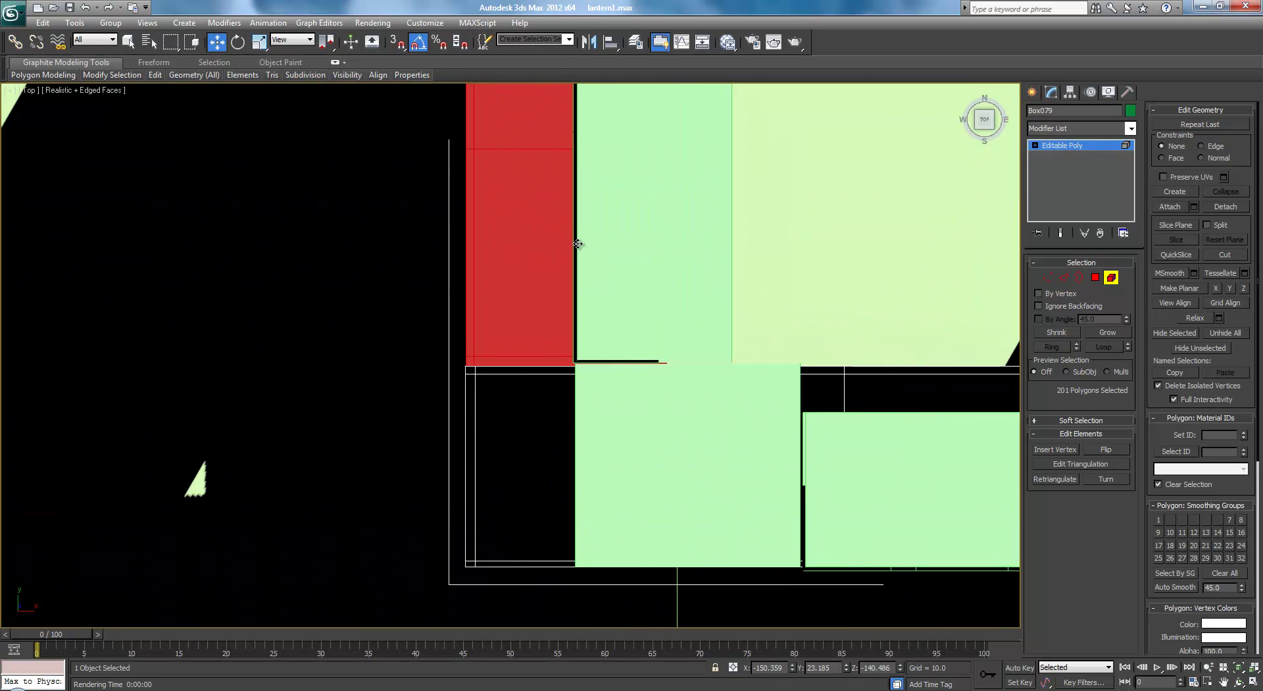
# Switch to vertex editing and show the corner joint as a wireframe.
pyautogui.click(1050, 278)
pyautogui.moveTo(625, 293); pyautogui.dragTo(529, 287, button='middle')
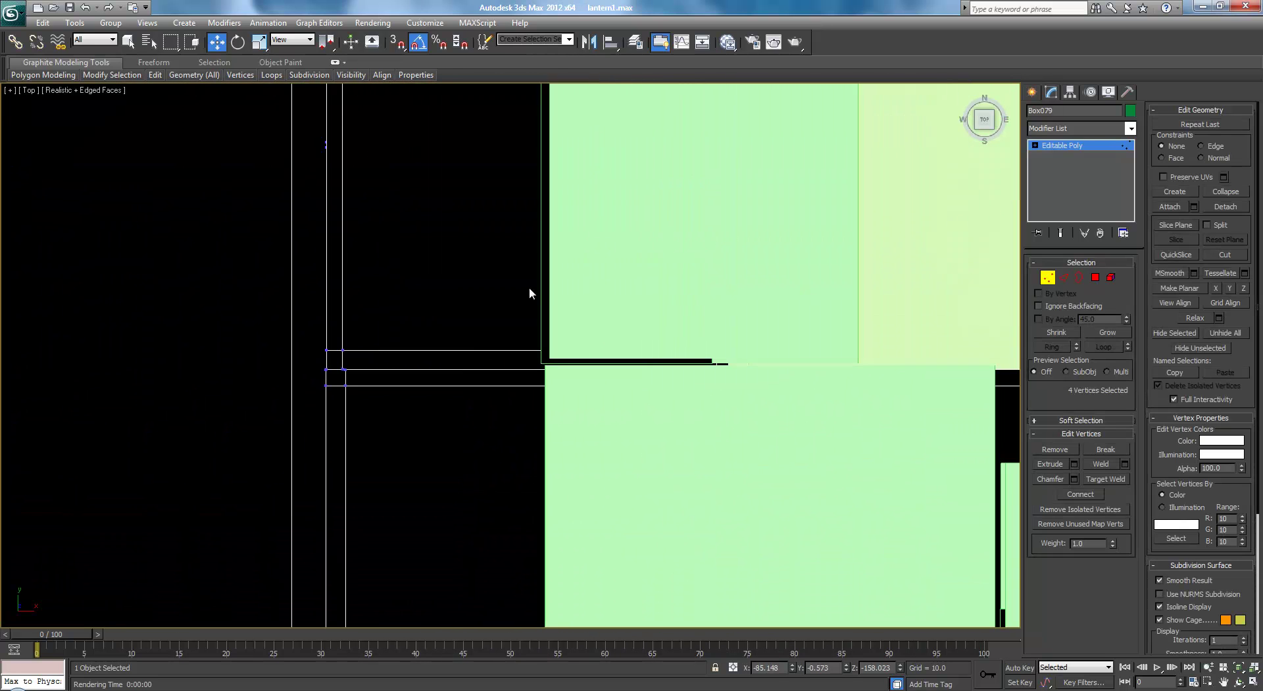
pyautogui.press('F3')
pyautogui.scroll(-2, 506, 352)
pyautogui.scroll(-2, 507, 357)
pyautogui.scroll(6, 459, 385)
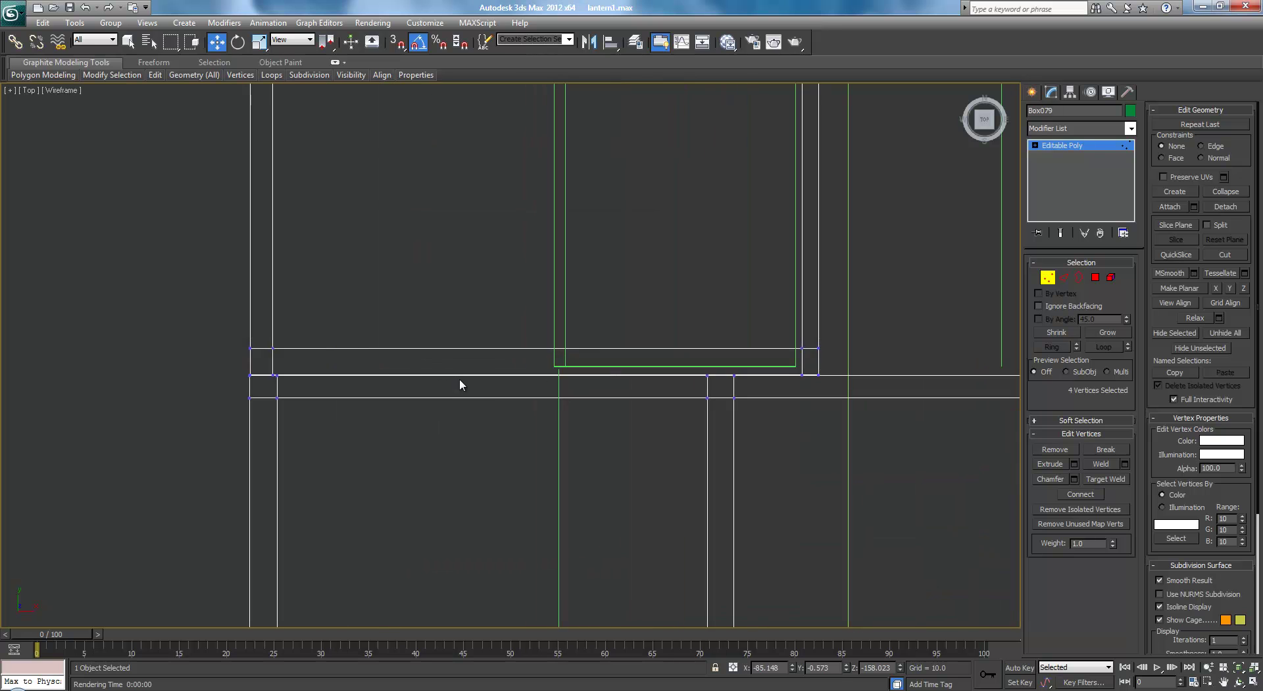
# Examine how the front panel's vertex columns line up with the side panel's edges at the corner.
pyautogui.scroll(-4, 763, 388)
pyautogui.scroll(2, 758, 389)
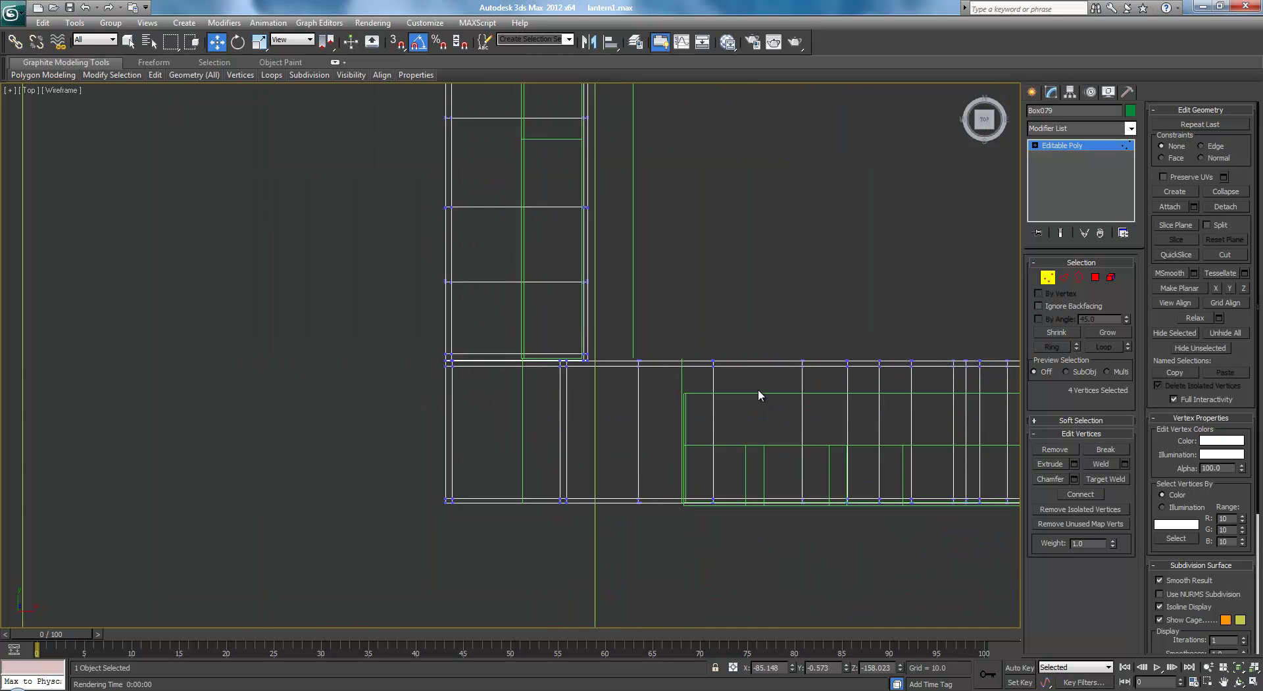
pyautogui.moveTo(758, 388); pyautogui.dragTo(606, 316, button='middle')
pyautogui.scroll(-6, 612, 327)
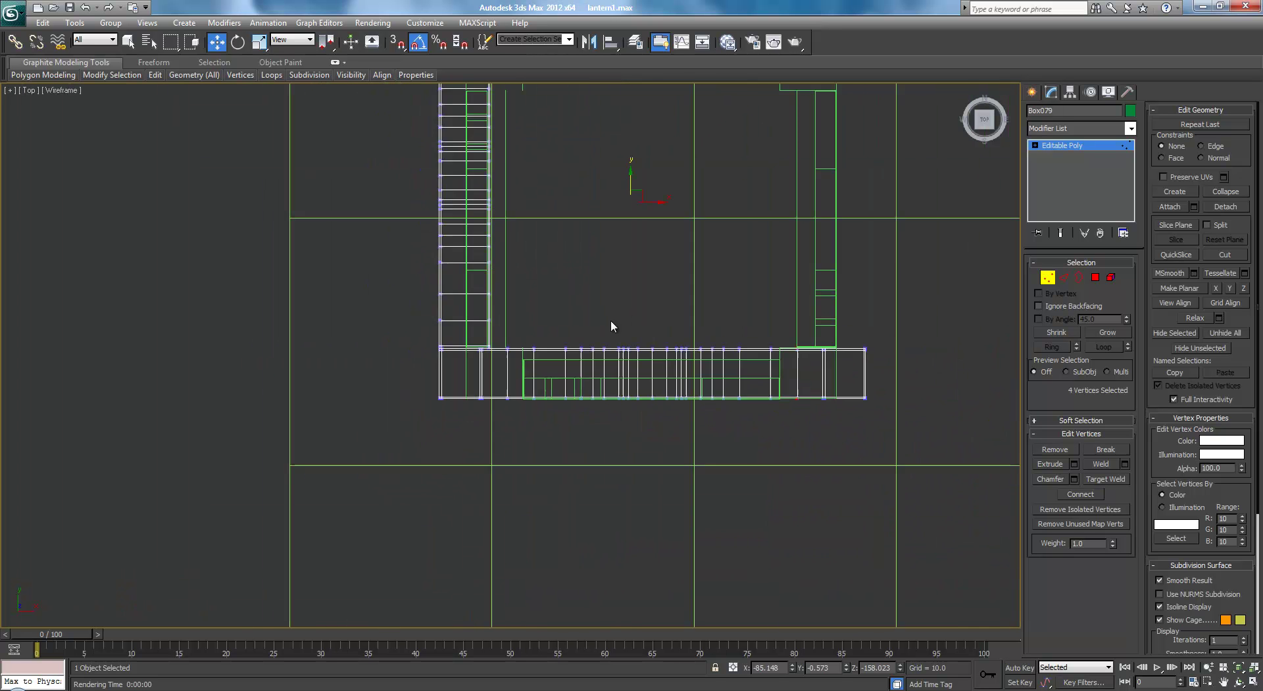
pyautogui.scroll(7, 610, 327)
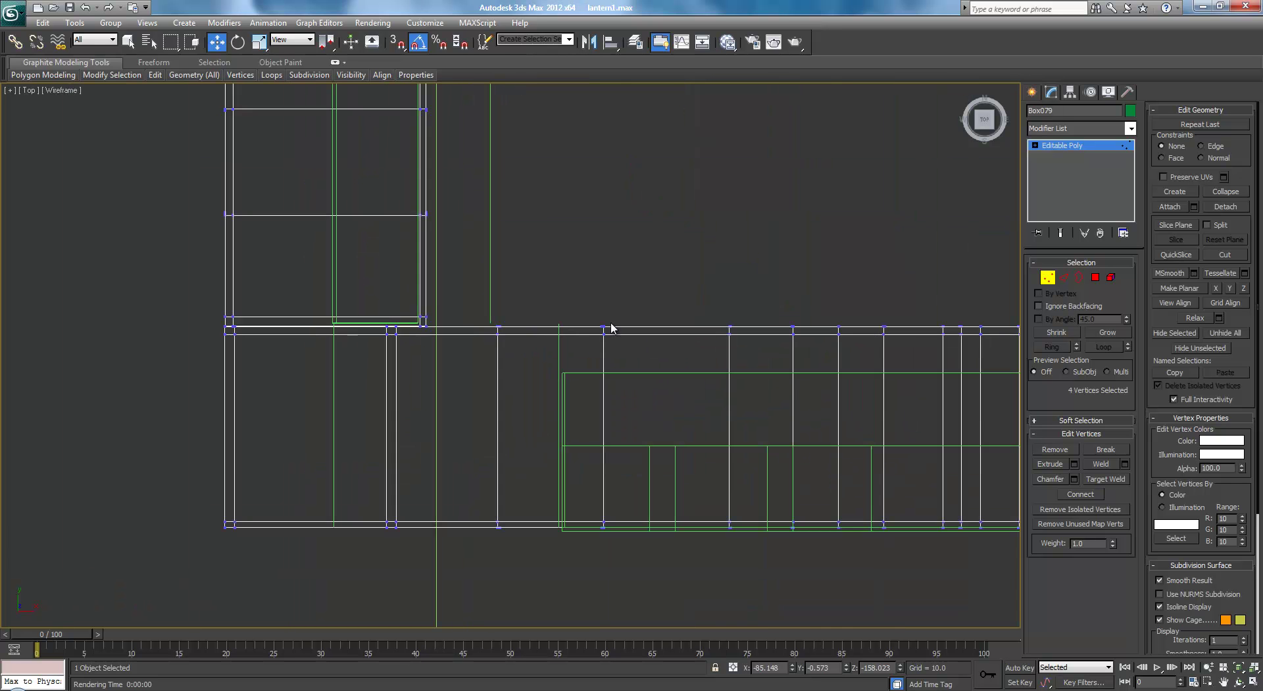
pyautogui.scroll(-2, 611, 331)
pyautogui.scroll(-3, 610, 331)
pyautogui.scroll(4, 609, 327)
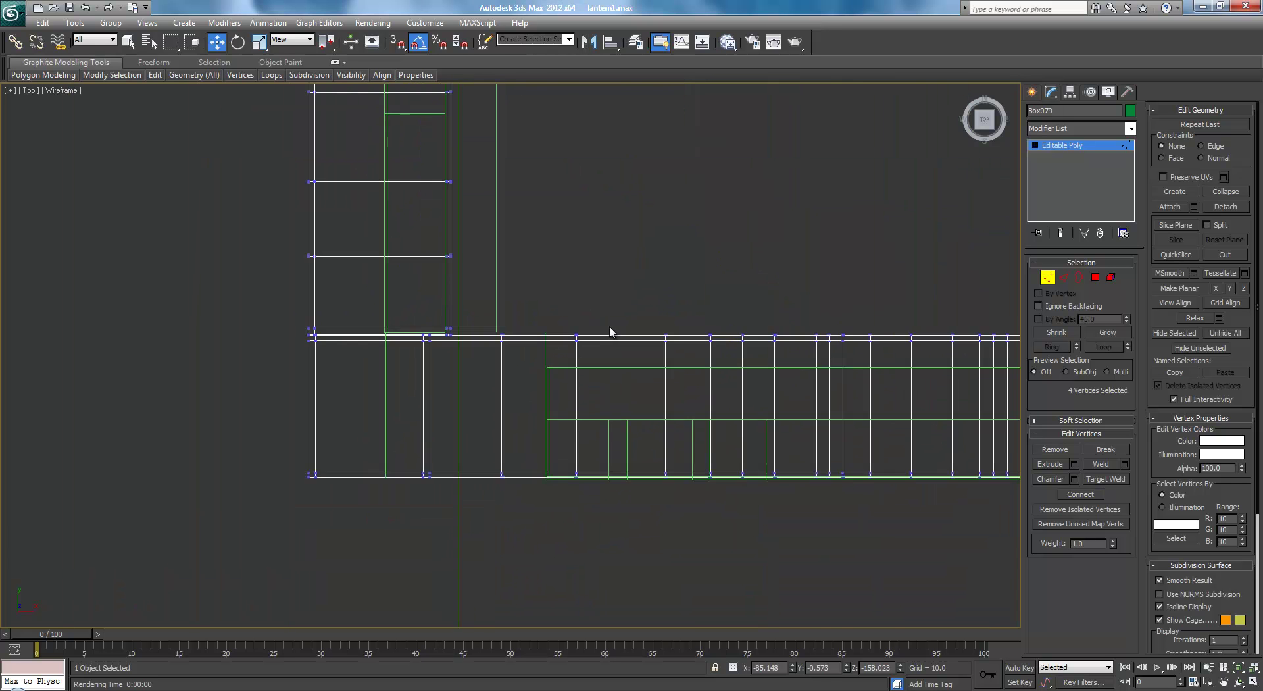
pyautogui.scroll(-6, 609, 330)
pyautogui.moveTo(668, 352); pyautogui.dragTo(619, 423, button='middle')
pyautogui.scroll(2, 610, 432)
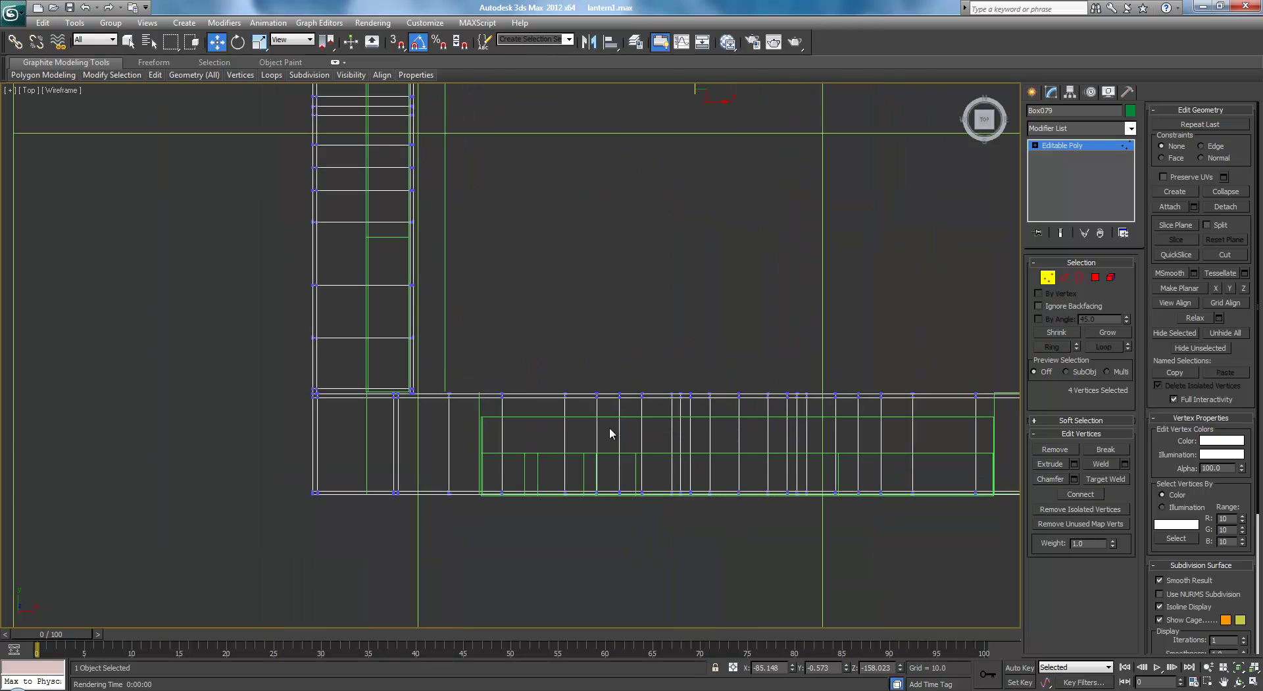
pyautogui.moveTo(484, 393); pyautogui.dragTo(504, 352, button='middle')
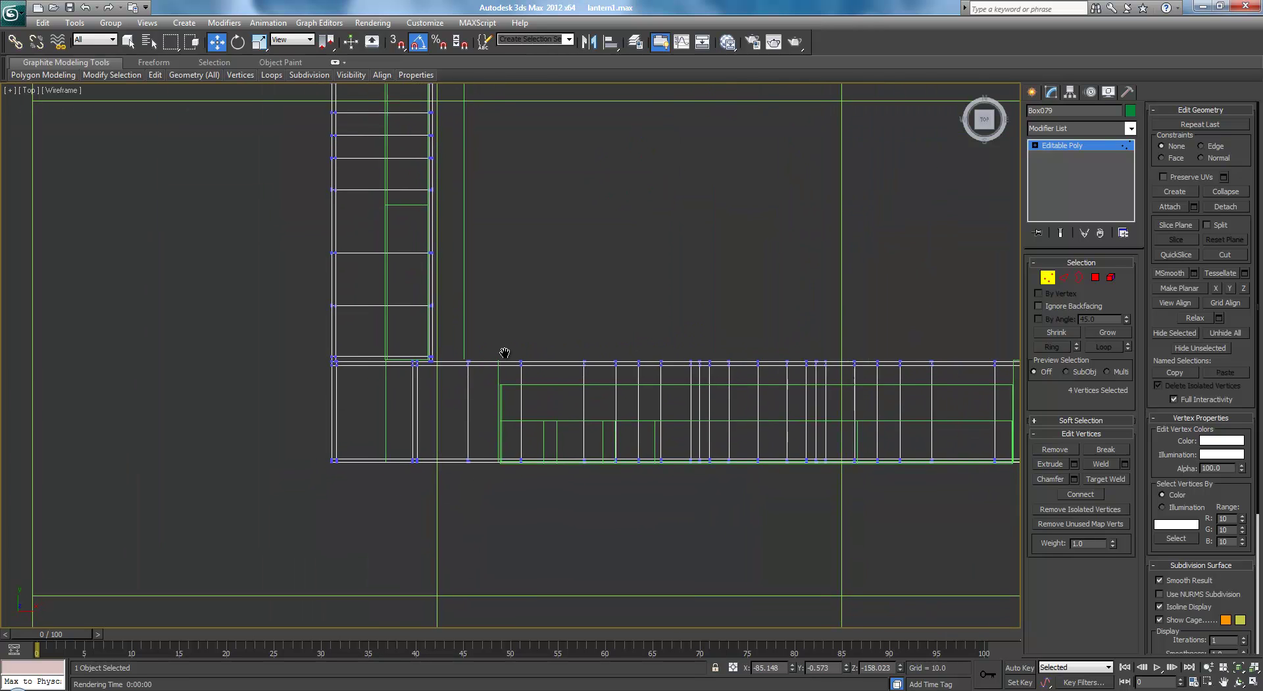
pyautogui.scroll(1, 505, 352)
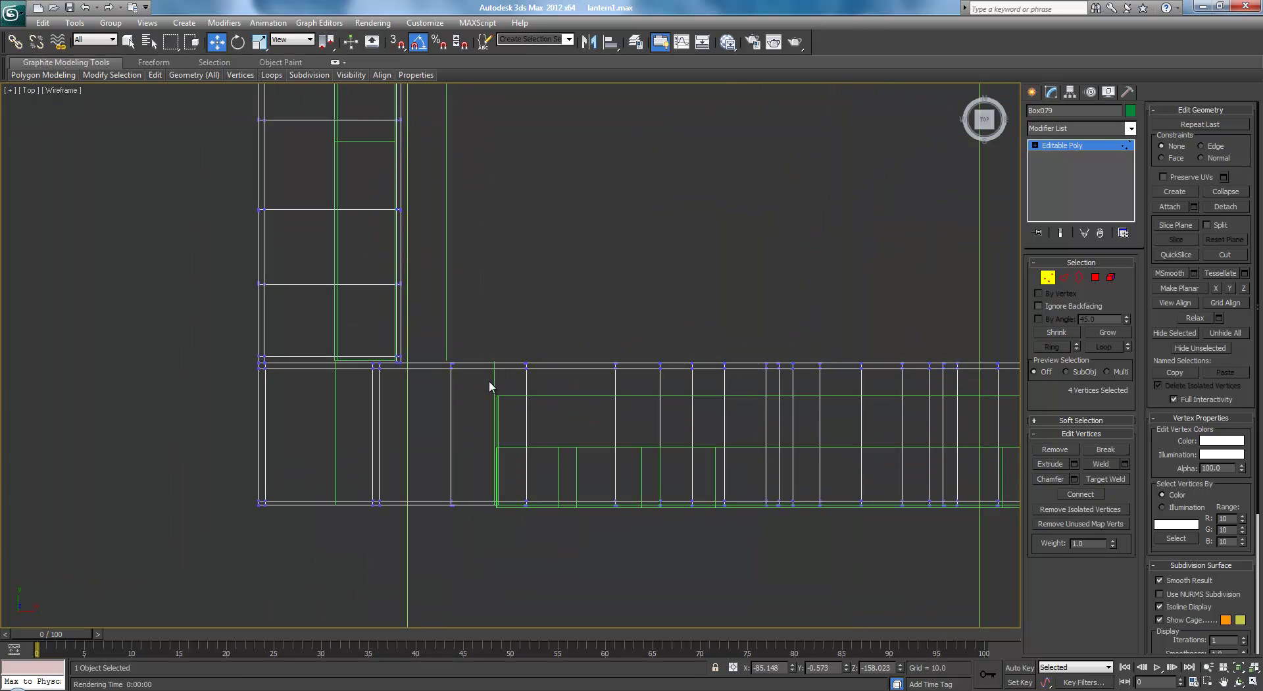
pyautogui.moveTo(425, 410); pyautogui.dragTo(467, 370, button='middle')
# Move the front panel's double column of leg vertices along X to line up with the side panel's inner edges.
pyautogui.scroll(2, 466, 368)
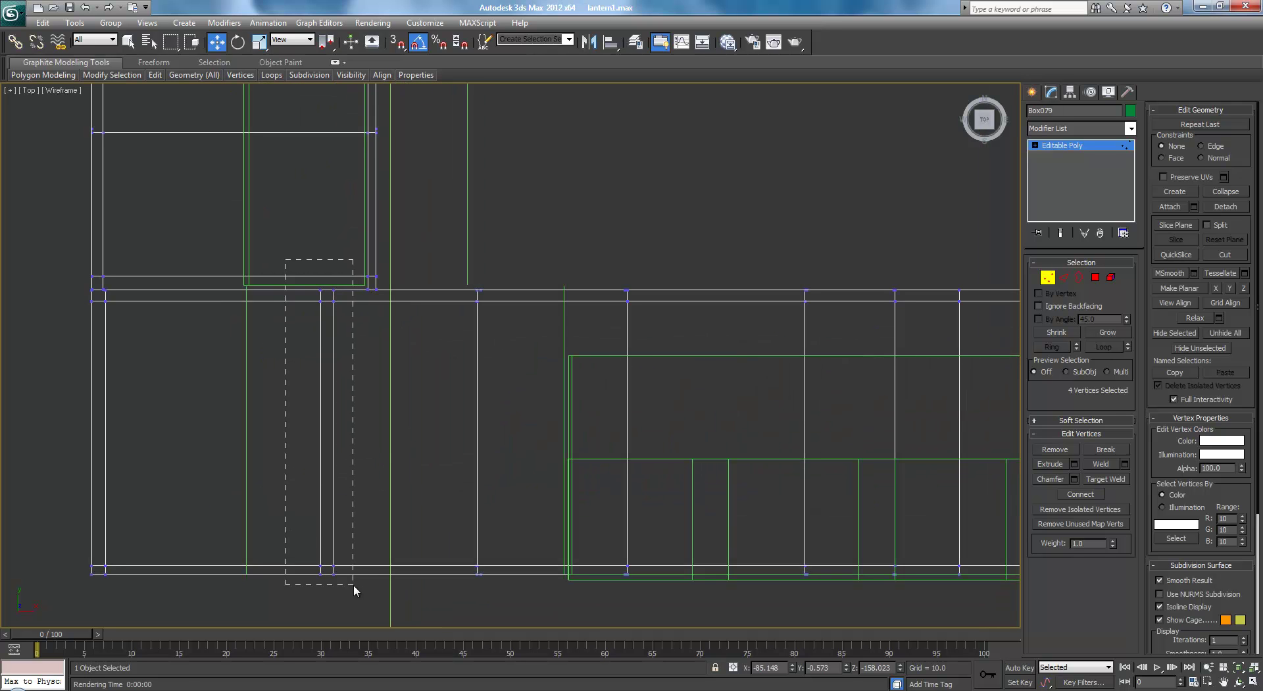
pyautogui.moveTo(352, 445); pyautogui.dragTo(399, 449)
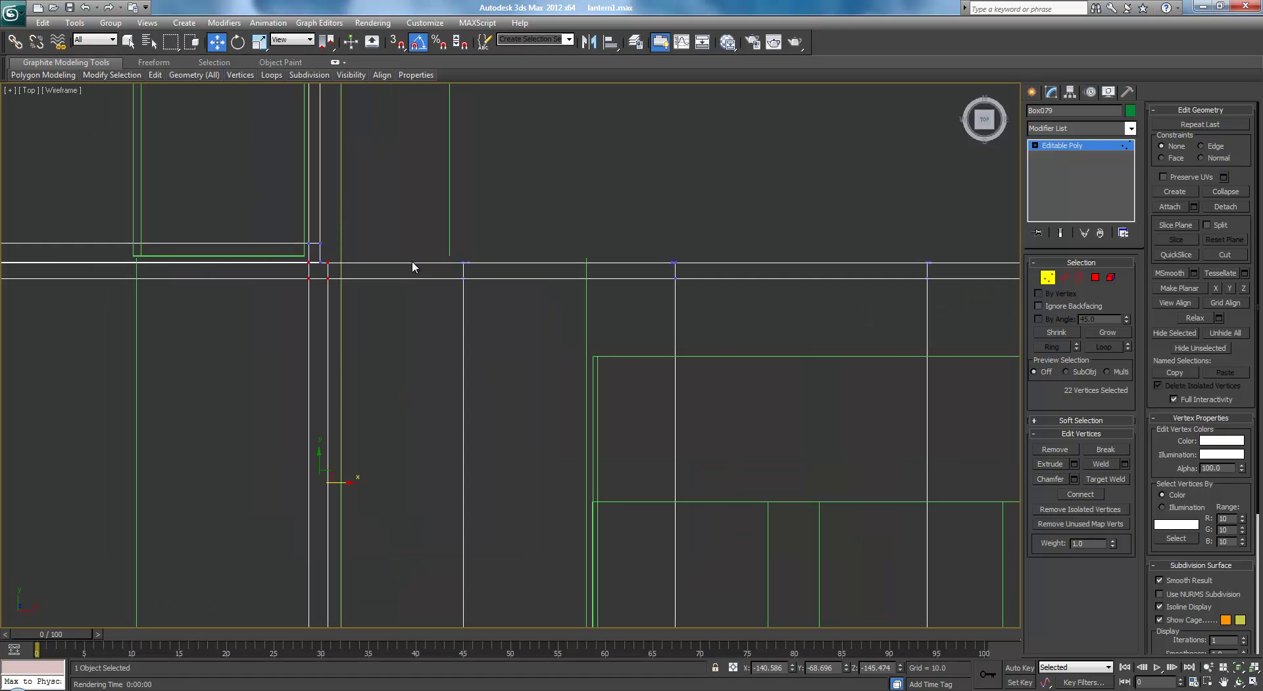
pyautogui.moveTo(389, 610); pyautogui.dragTo(379, 609)
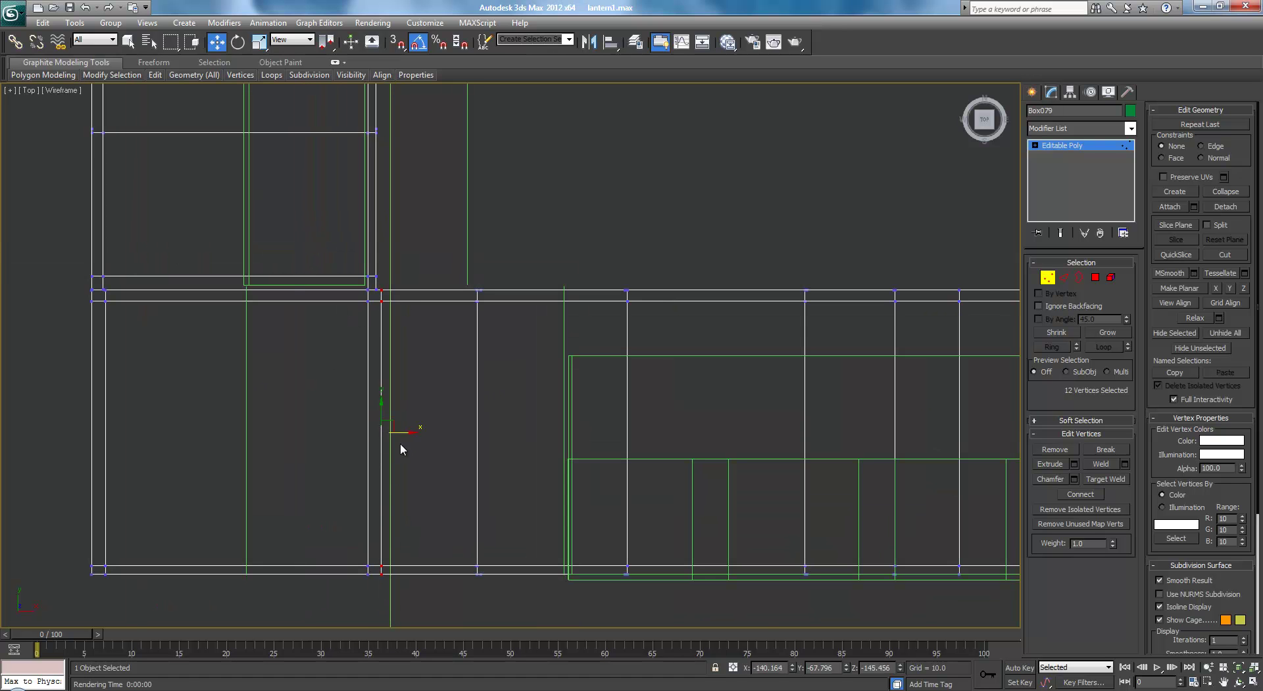
pyautogui.moveTo(408, 433); pyautogui.dragTo(403, 434)
pyautogui.click(268, 405)
# Shift the front panel's inset vertex column near the outer corner along X to match the side panel's inset edge.
pyautogui.moveTo(263, 403); pyautogui.dragTo(405, 428, button='middle')
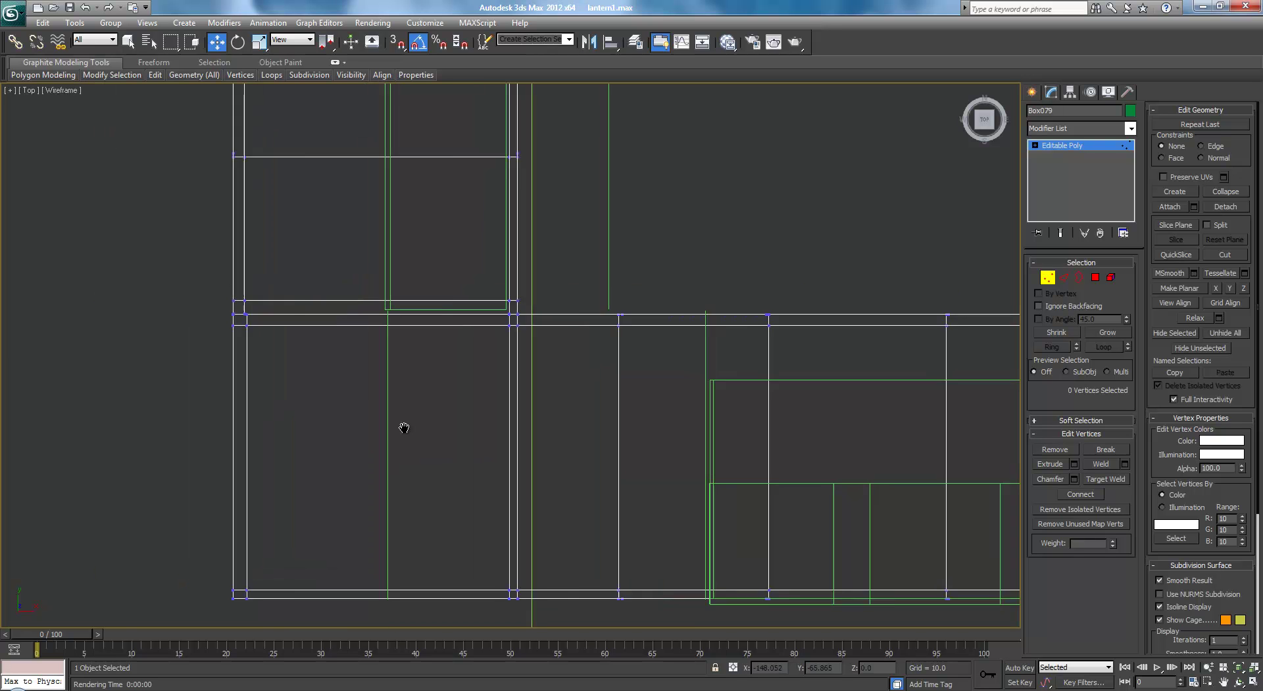
pyautogui.scroll(3, 332, 368)
pyautogui.moveTo(310, 374); pyautogui.dragTo(442, 277, button='middle')
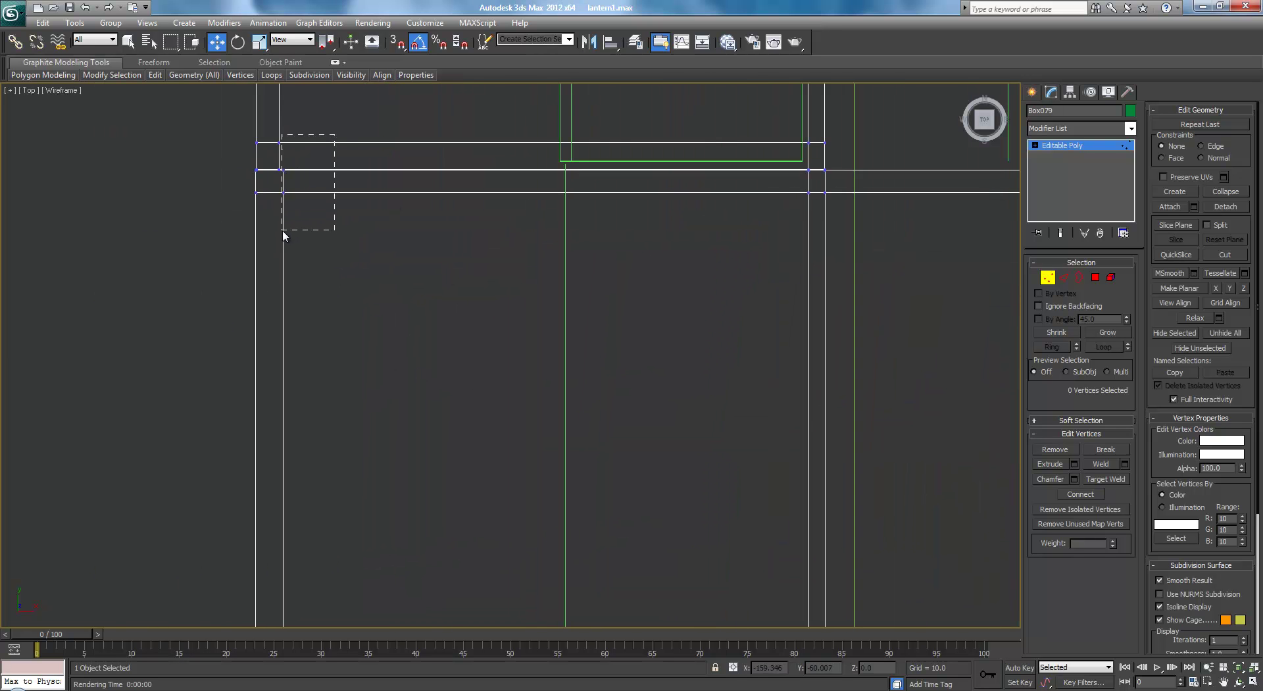
pyautogui.scroll(-2, 433, 365)
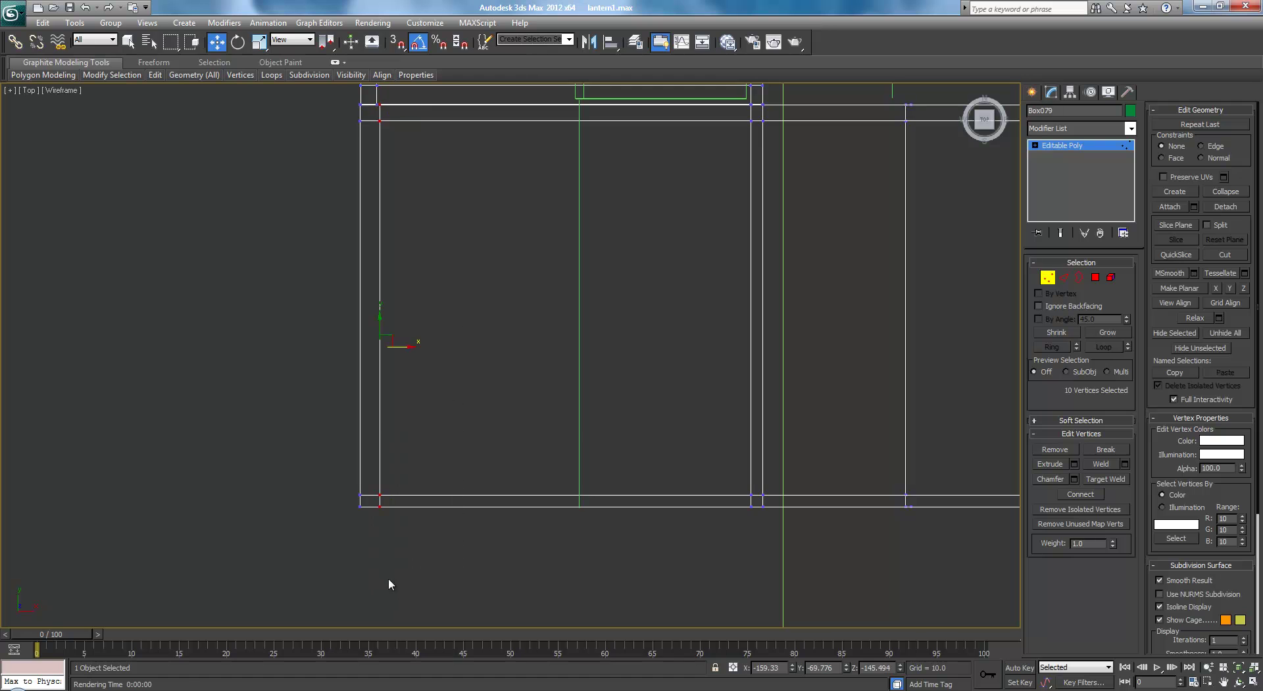
pyautogui.moveTo(442, 272); pyautogui.dragTo(446, 361, button='middle')
pyautogui.moveTo(409, 436); pyautogui.dragTo(405, 435)
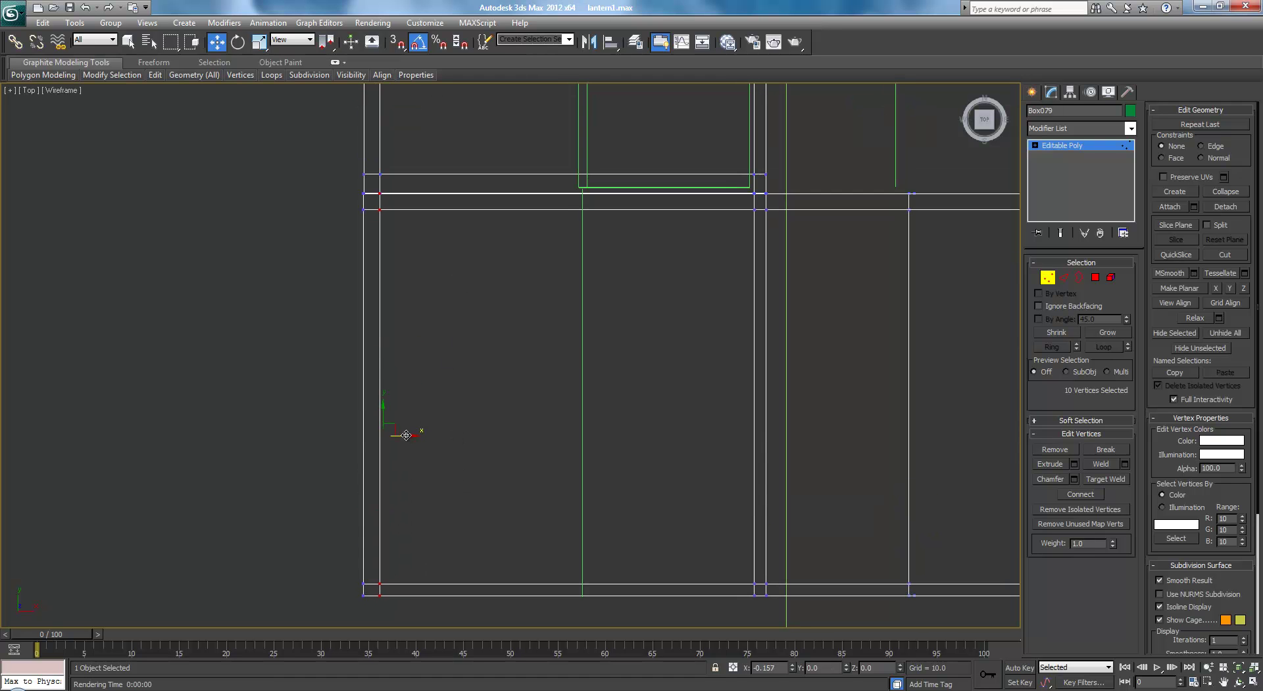
# Weld all the vertices along the seam between the two panels with a threshold of 0.1.
pyautogui.moveTo(440, 254); pyautogui.dragTo(443, 397, button='middle')
pyautogui.scroll(2, 444, 397)
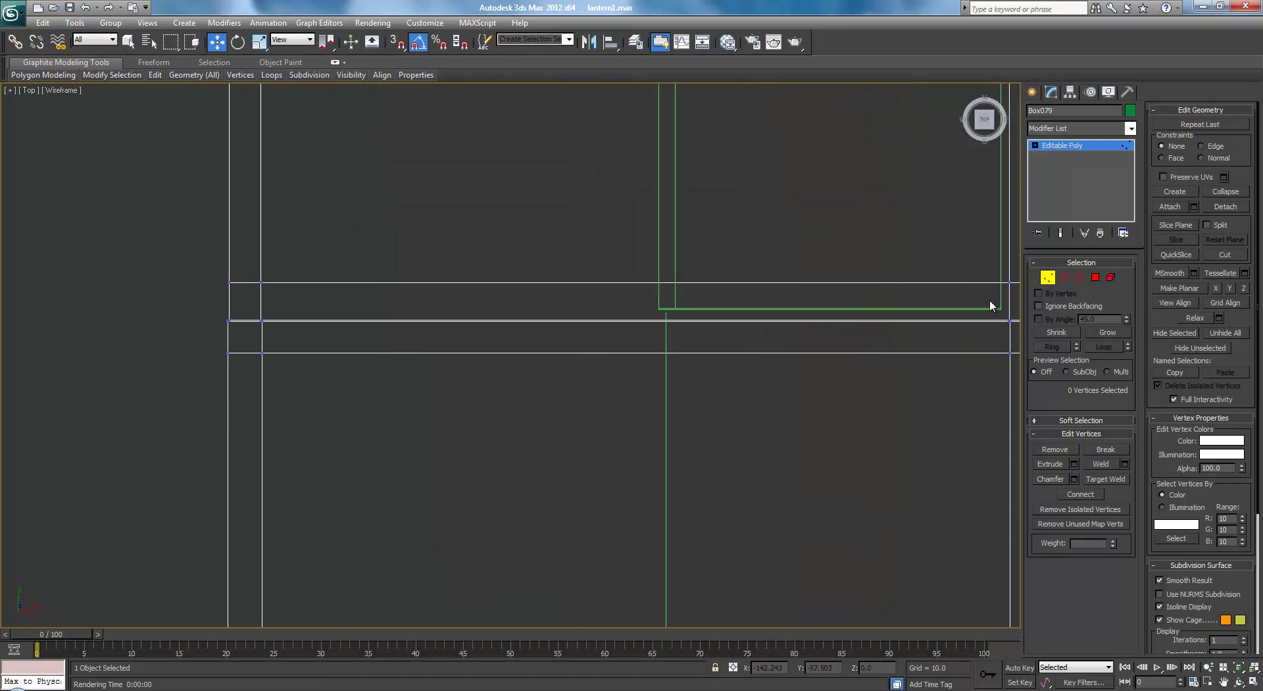
pyautogui.moveTo(542, 358); pyautogui.dragTo(300, 345, button='middle')
pyautogui.scroll(-1, 294, 348)
pyautogui.moveTo(396, 321); pyautogui.dragTo(871, 333)
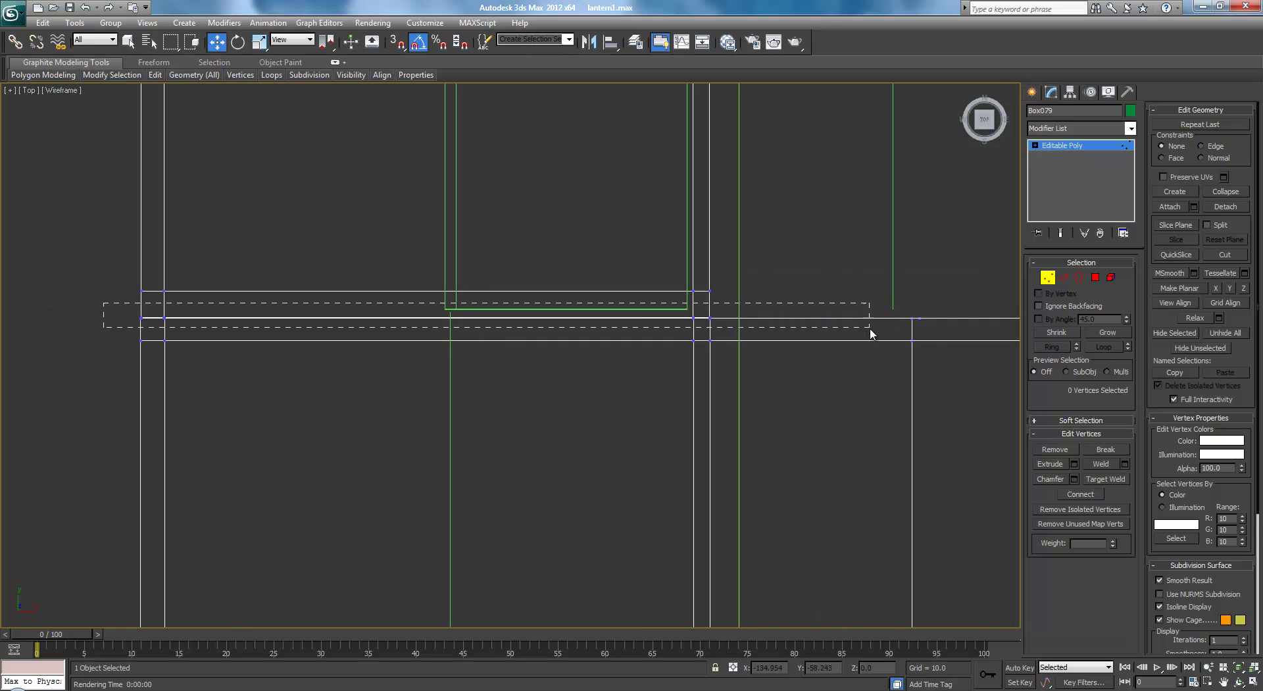
pyautogui.click(1125, 463)
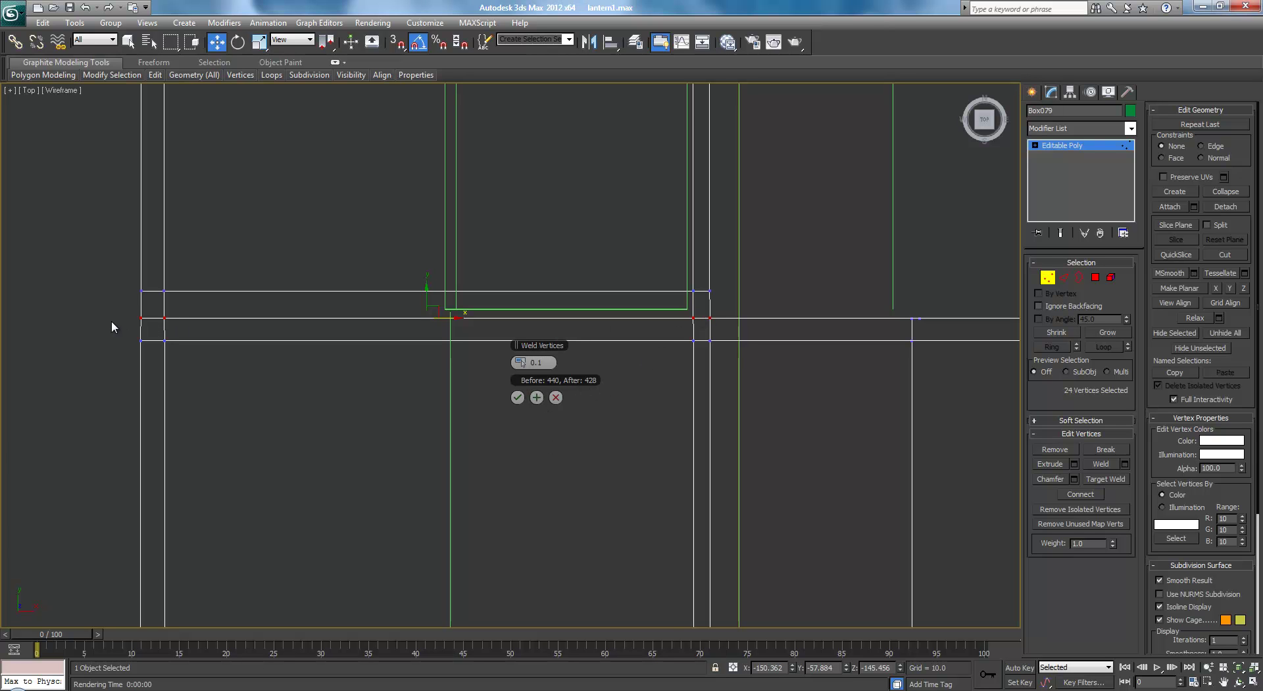
pyautogui.click(517, 398)
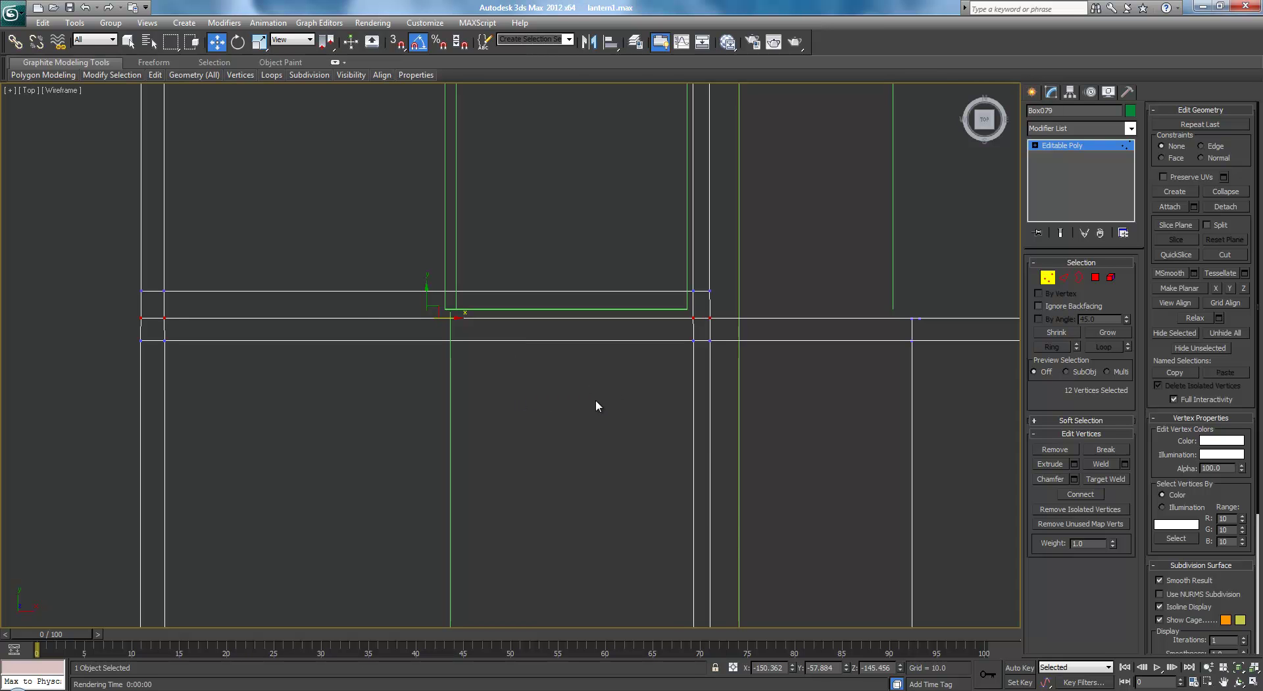
# Leave vertex editing and inspect the welded base panels in a shaded perspective view.
pyautogui.press('p')
pyautogui.moveTo(554, 410)
pyautogui.keyDown('alt'); pyautogui.mouseDown(button='middle')
pyautogui.moveTo(516, 353)
pyautogui.moveTo(527, 415)
pyautogui.moveTo(591, 432)
pyautogui.moveTo(526, 442)
pyautogui.mouseUp(button='middle'); pyautogui.keyUp('alt')
pyautogui.press('F3')
pyautogui.scroll(-5, 526, 442)
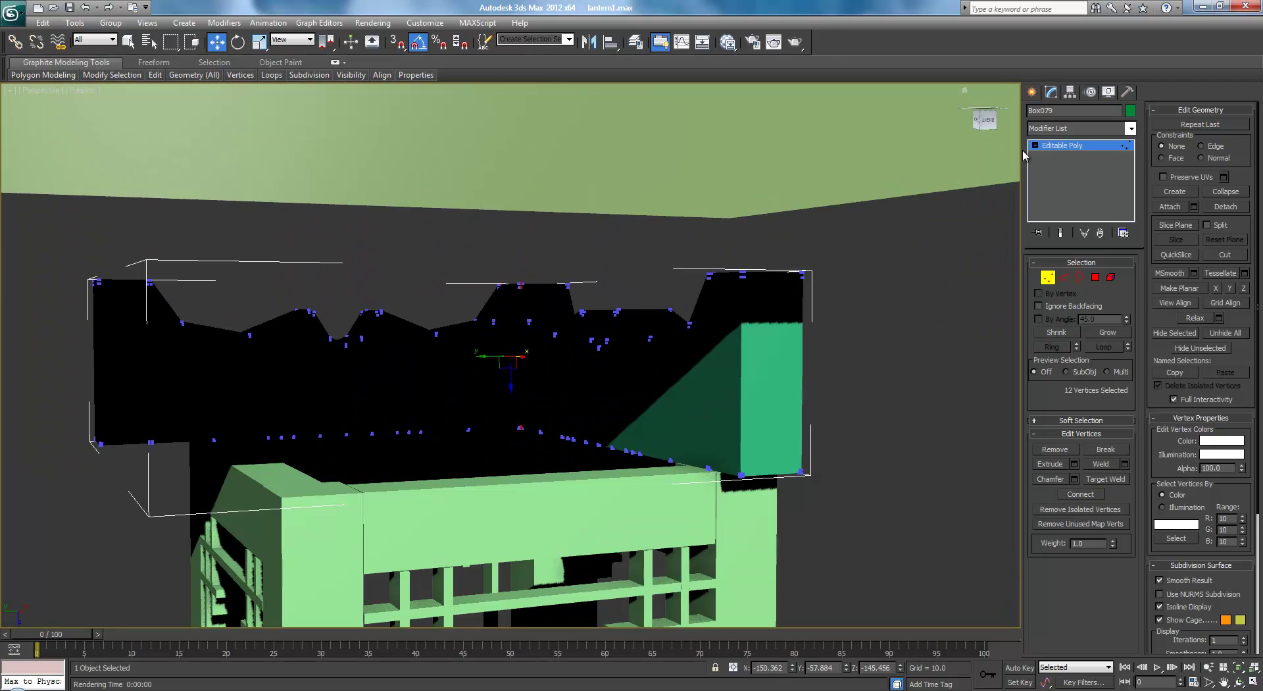
pyautogui.click(1056, 149)
pyautogui.scroll(-3, 723, 322)
pyautogui.keyDown('alt'); pyautogui.moveTo(595, 461); pyautogui.dragTo(682, 221, button='middle'); pyautogui.keyUp('alt')
pyautogui.keyDown('alt'); pyautogui.moveTo(683, 395); pyautogui.dragTo(710, 391, button='middle'); pyautogui.keyUp('alt')
# Apply a MeshSmooth modifier to the welded base panels with 2 iterations.
pyautogui.click(1130, 128)
pyautogui.scroll(-2, 1085, 579)
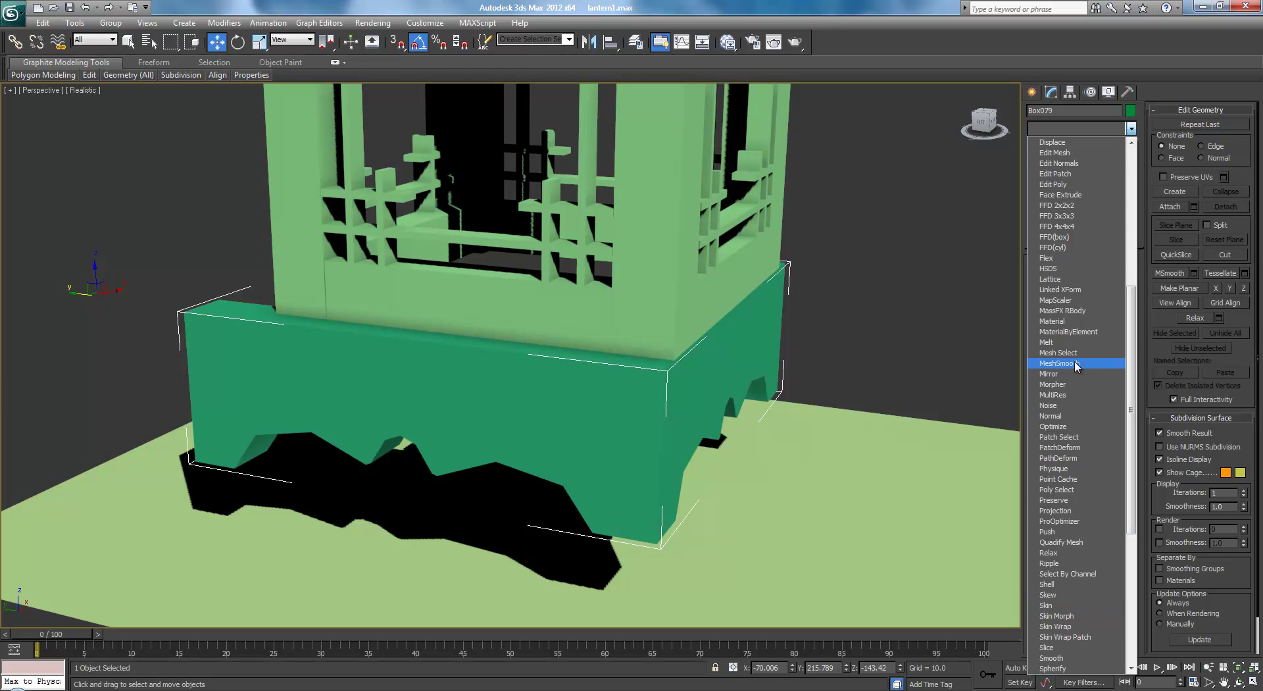
pyautogui.click(1076, 364)
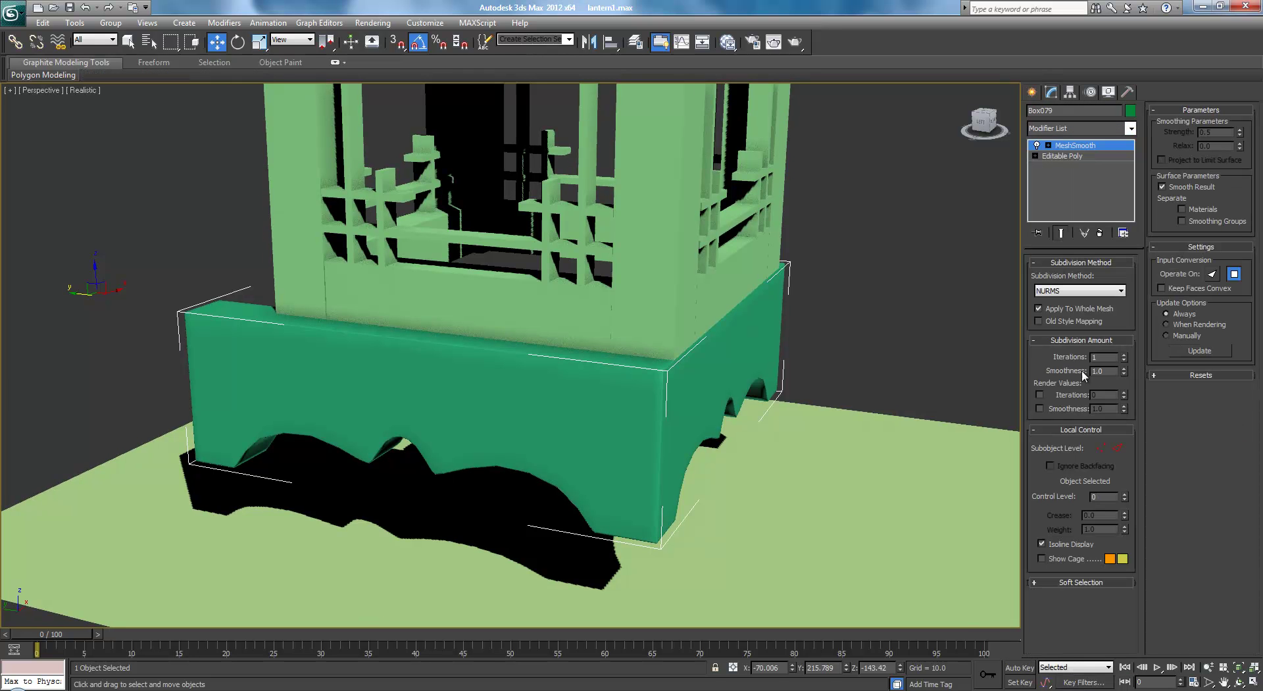
pyautogui.click(1124, 355)
# Examine the smoothed base from several angles and compare its leg proportions with the lantern reference photo.
pyautogui.moveTo(800, 354); pyautogui.dragTo(718, 345, button='middle')
pyautogui.scroll(-3, 792, 362)
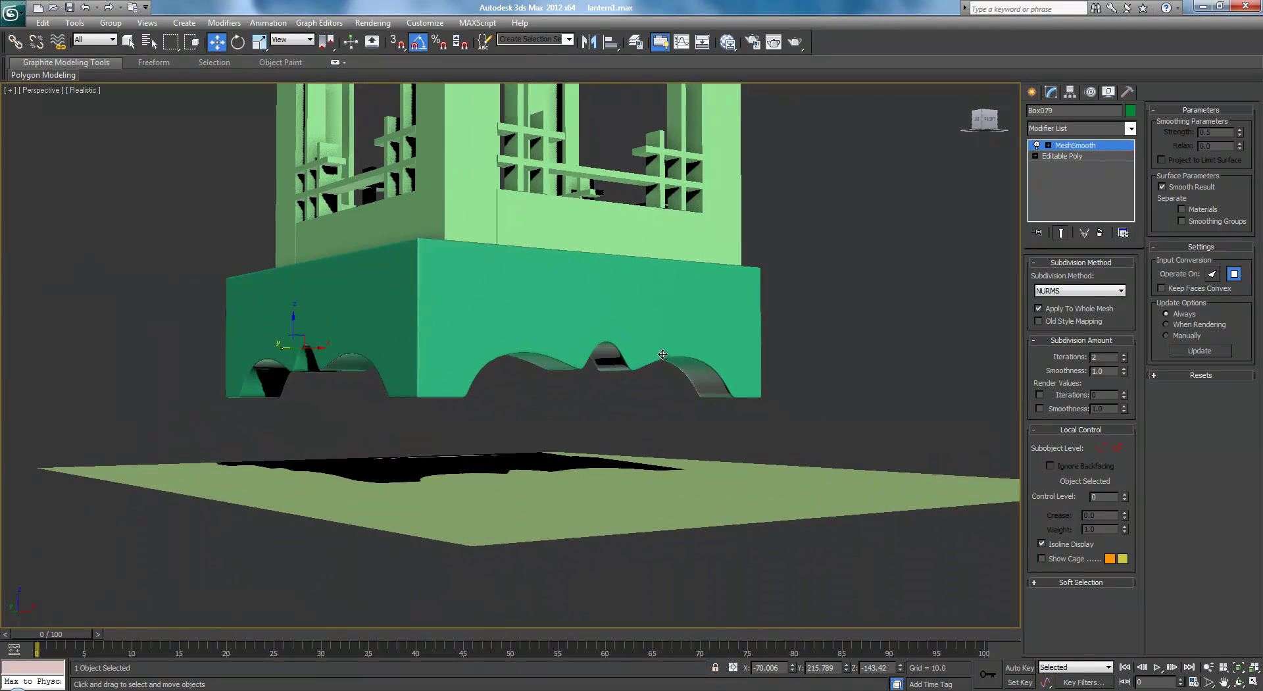
pyautogui.keyDown('alt'); pyautogui.moveTo(486, 329); pyautogui.dragTo(590, 358, button='middle'); pyautogui.keyUp('alt')
pyautogui.scroll(5, 590, 359)
pyautogui.moveTo(730, 388)
pyautogui.mouseDown(button='middle')
pyautogui.moveTo(530, 378)
pyautogui.moveTo(563, 379)
pyautogui.moveTo(496, 327)
pyautogui.moveTo(329, 347)
pyautogui.moveTo(282, 338)
pyautogui.moveTo(331, 324)
pyautogui.moveTo(477, 330)
pyautogui.moveTo(484, 315)
pyautogui.moveTo(479, 329)
pyautogui.mouseUp(button='middle')
pyautogui.scroll(-5, 331, 323)
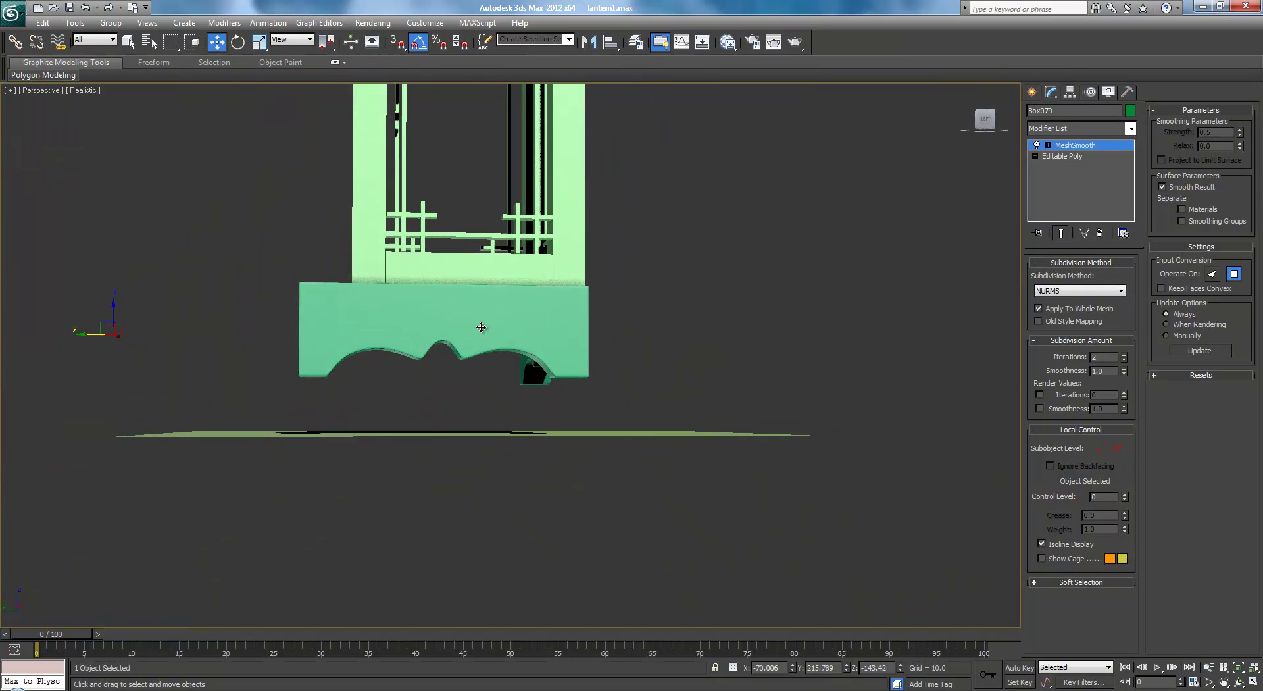
pyautogui.scroll(4, 480, 329)
pyautogui.hotkey('alt', 'Tab')
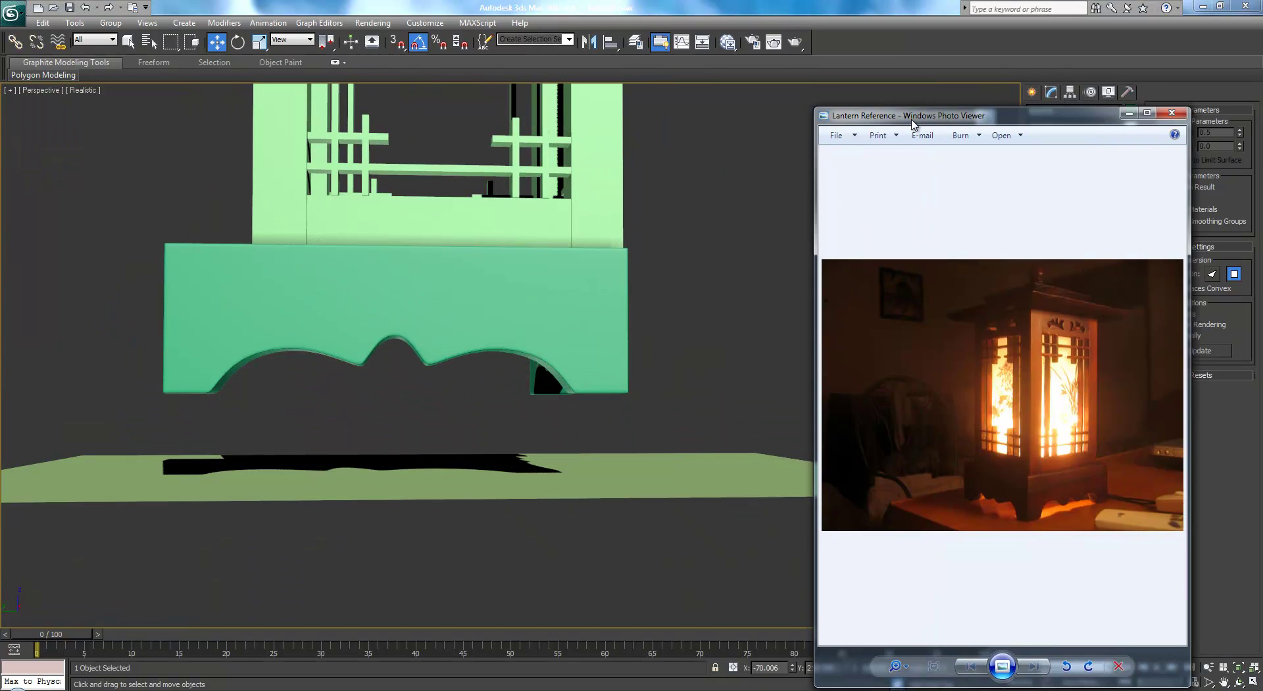
pyautogui.moveTo(914, 120); pyautogui.dragTo(816, 85)
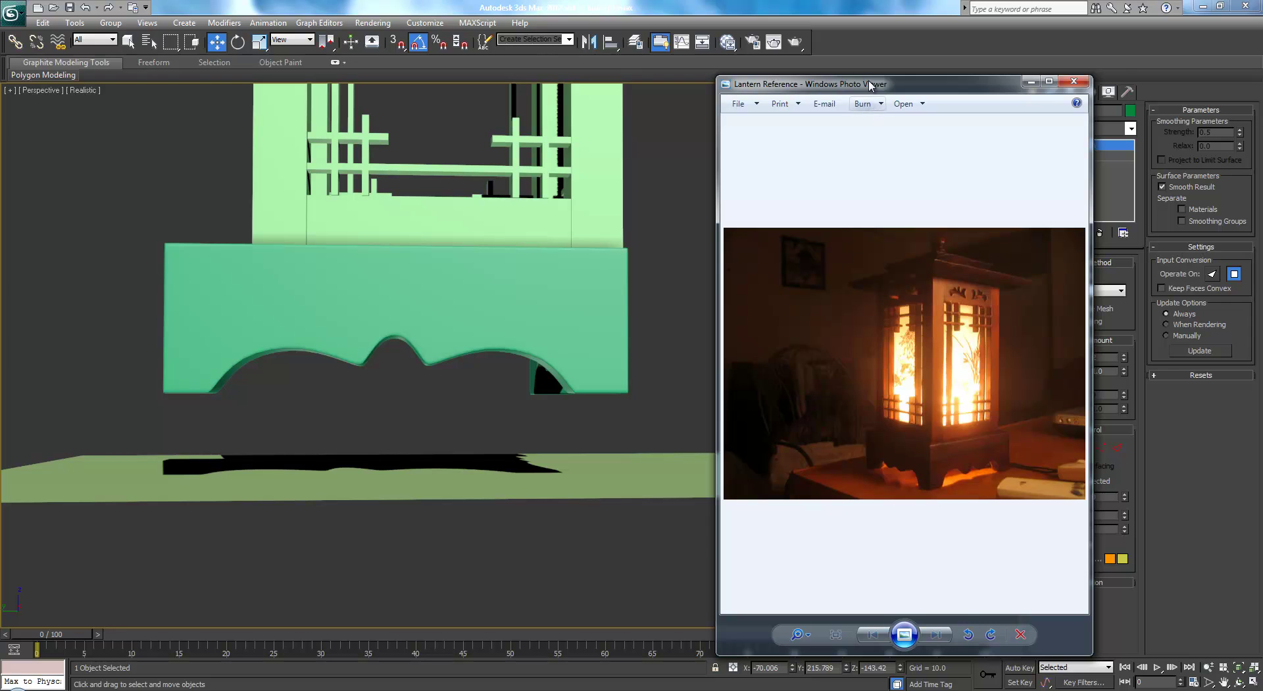
pyautogui.hotkey('alt', 'Tab')
# Lengthen the base's legs by moving their bottom vertices down in the Front wireframe view, then return to the shaded MeshSmooth result.
pyautogui.click(1061, 156)
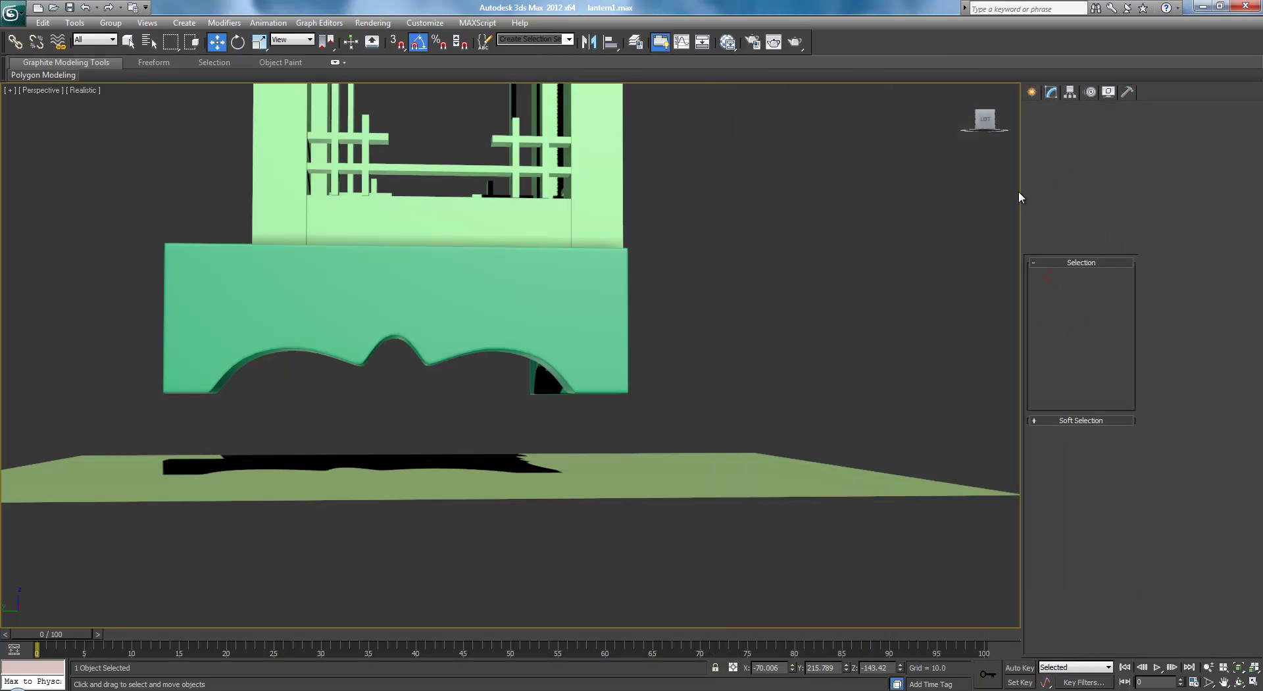
pyautogui.press('f')
pyautogui.scroll(-3, 567, 391)
pyautogui.scroll(2, 597, 328)
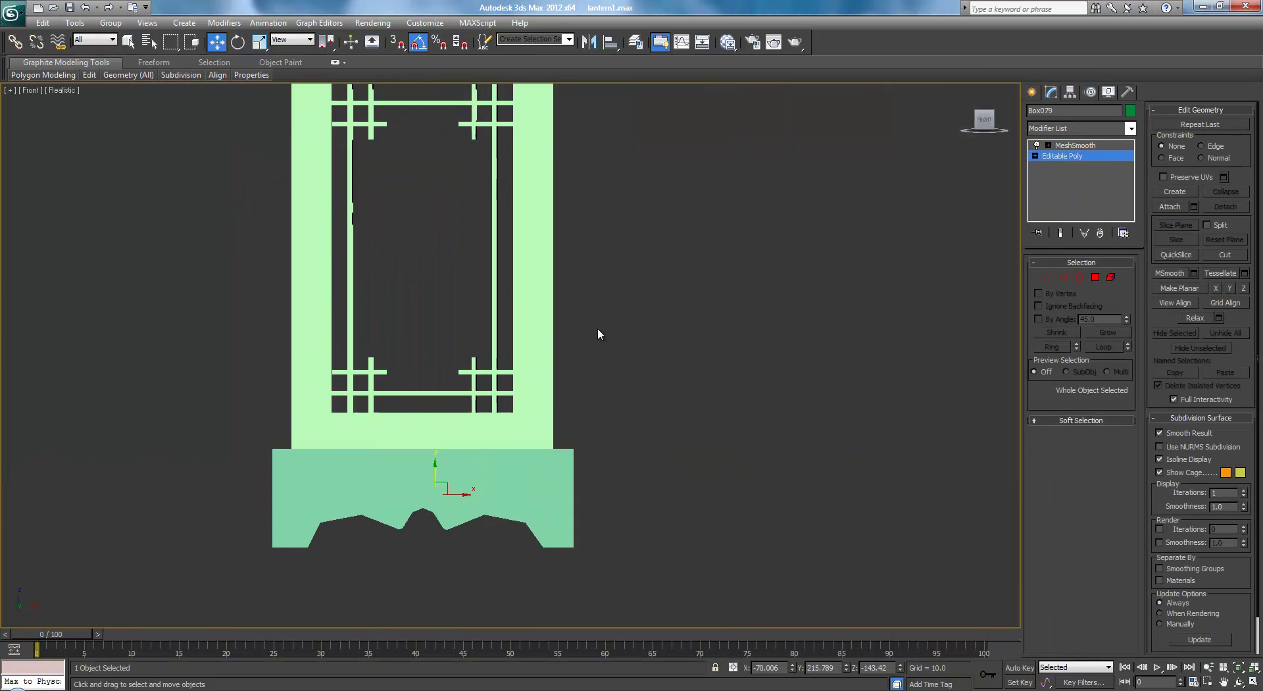
pyautogui.press('F3')
pyautogui.scroll(3, 567, 346)
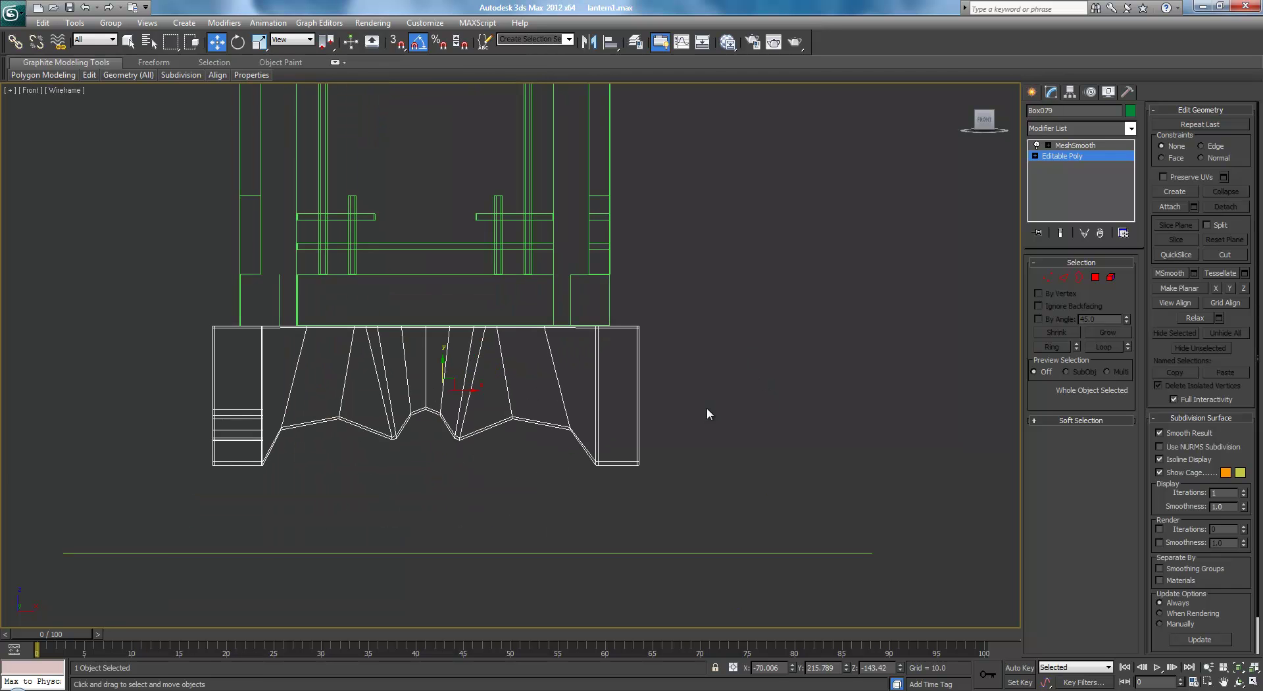
pyautogui.press('1')
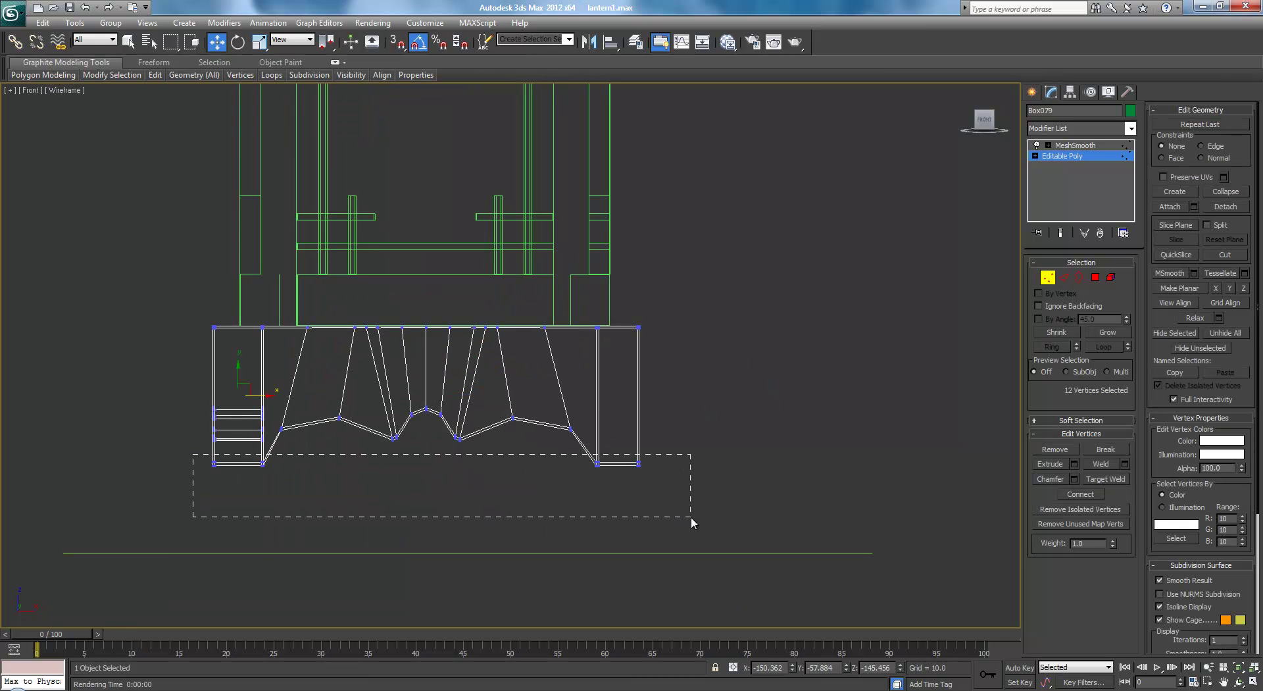
pyautogui.moveTo(358, 434); pyautogui.dragTo(356, 457)
pyautogui.click(1075, 145)
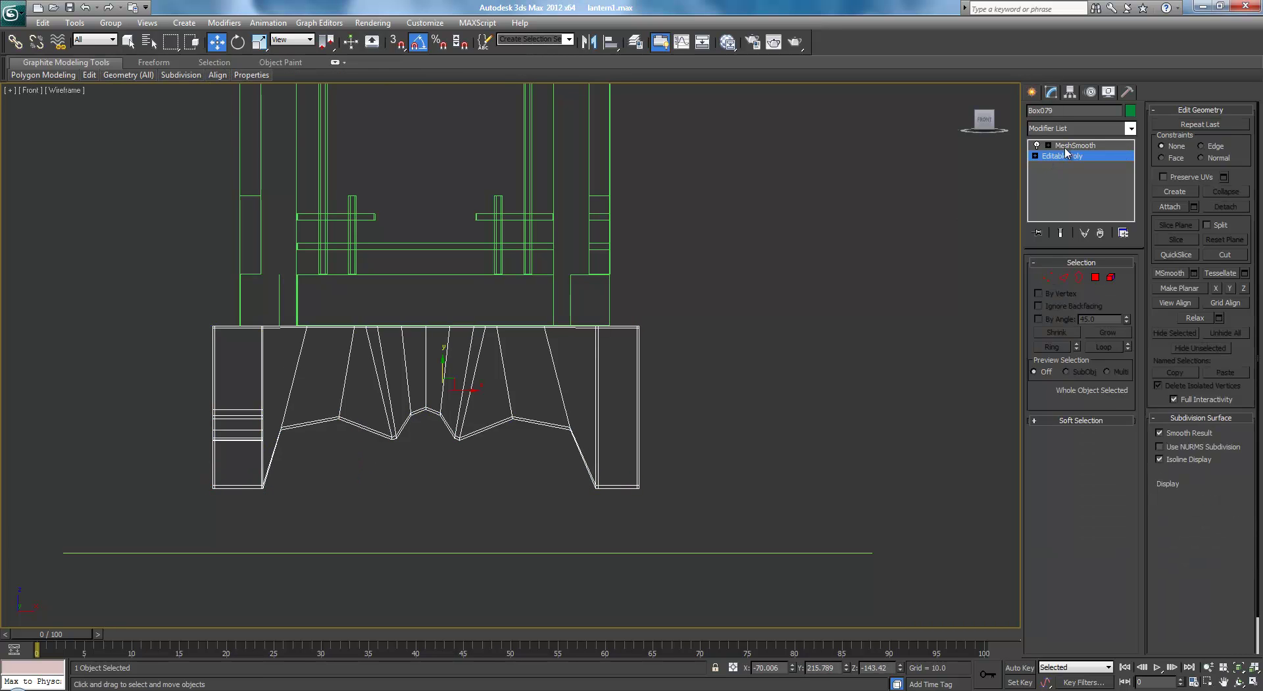
pyautogui.press('F3')
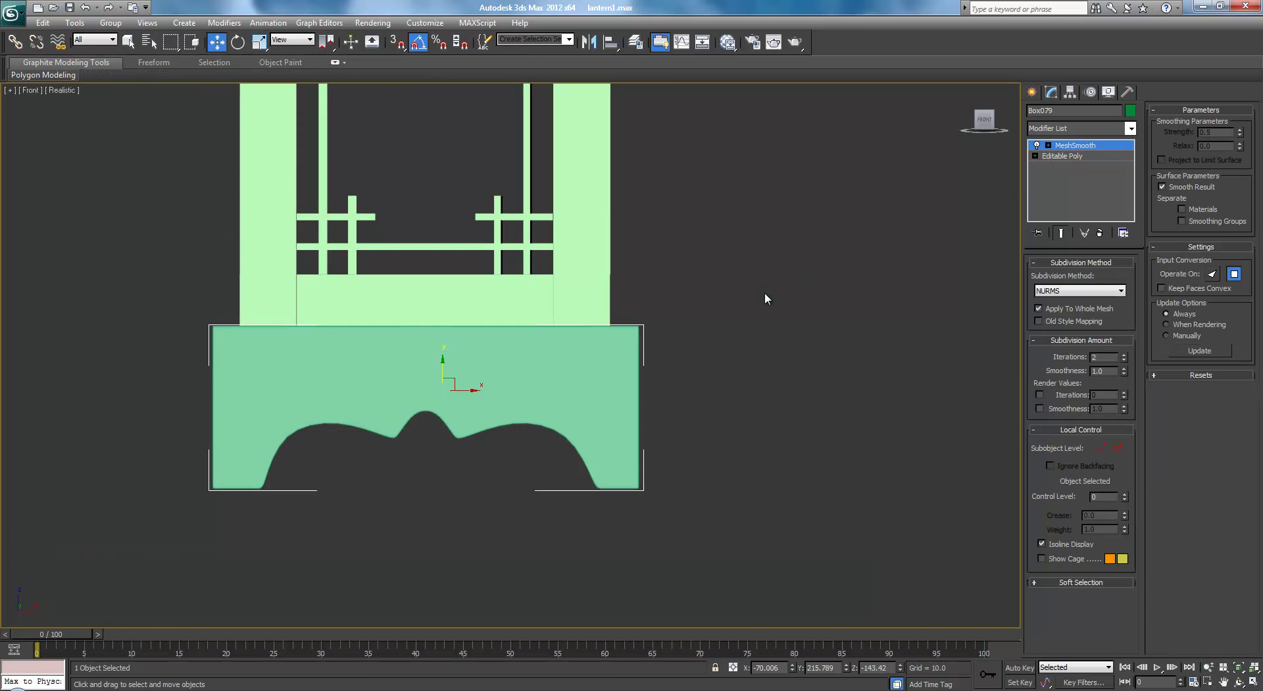
# Examine the lengthened, smoothed legs and the inner side of the base in the perspective view.
pyautogui.press('p')
pyautogui.keyDown('alt'); pyautogui.moveTo(541, 308); pyautogui.dragTo(515, 339, button='middle'); pyautogui.keyUp('alt')
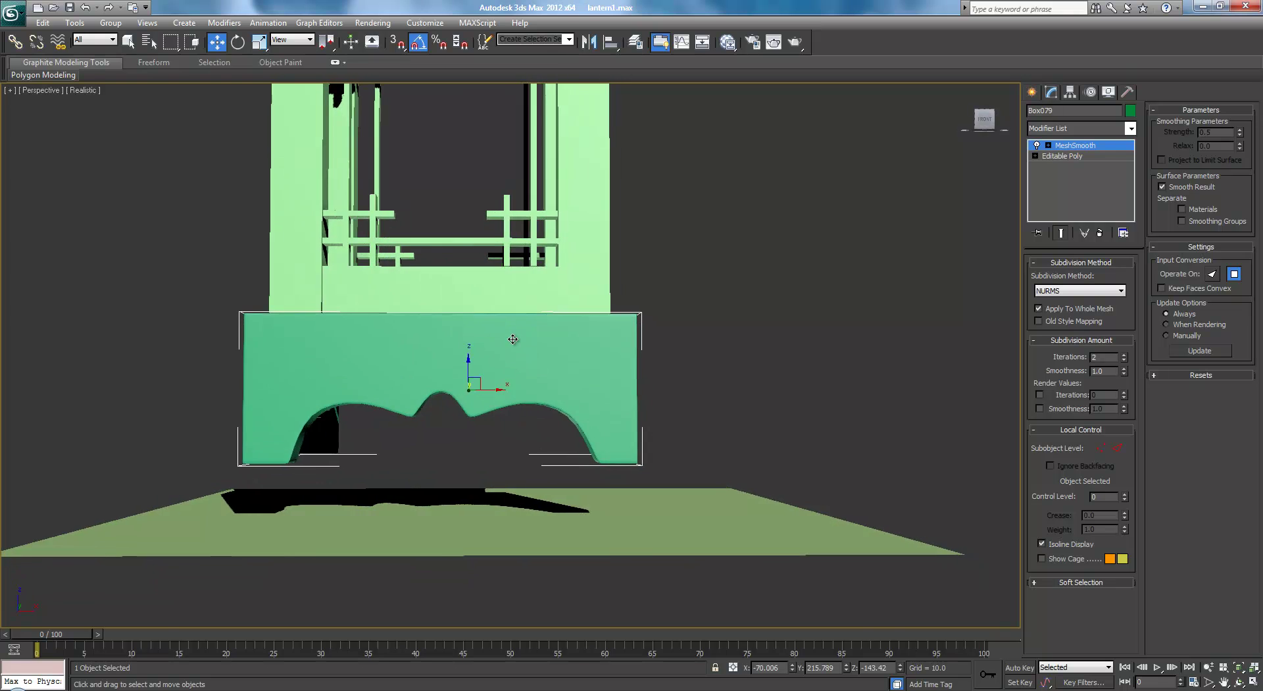
pyautogui.scroll(4, 513, 338)
pyautogui.scroll(-4, 644, 312)
pyautogui.keyDown('alt'); pyautogui.moveTo(645, 312); pyautogui.dragTo(854, 307, button='middle'); pyautogui.keyUp('alt')
pyautogui.scroll(4, 840, 310)
pyautogui.scroll(3, 657, 327)
pyautogui.keyDown('alt'); pyautogui.moveTo(658, 328); pyautogui.dragTo(670, 322, button='middle'); pyautogui.keyUp('alt')
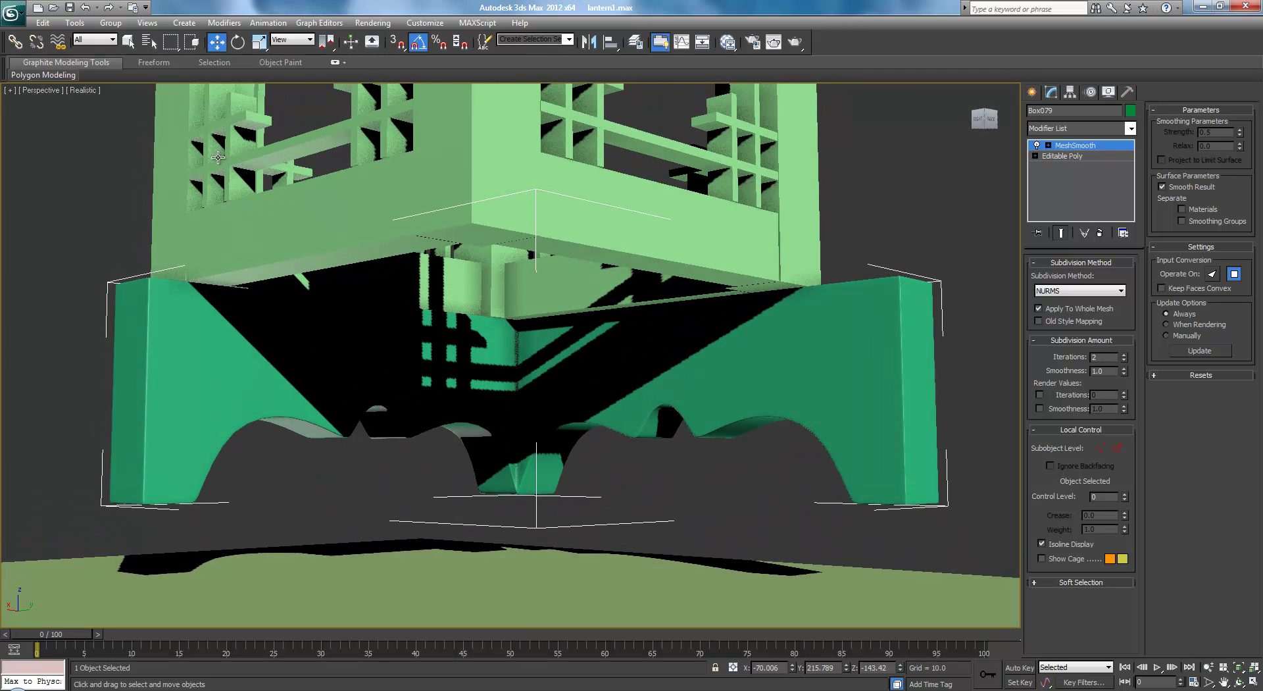
# Change the perspective viewport's display from Realistic to Shaded and check the base's corner and open sides.
pyautogui.click(82, 91)
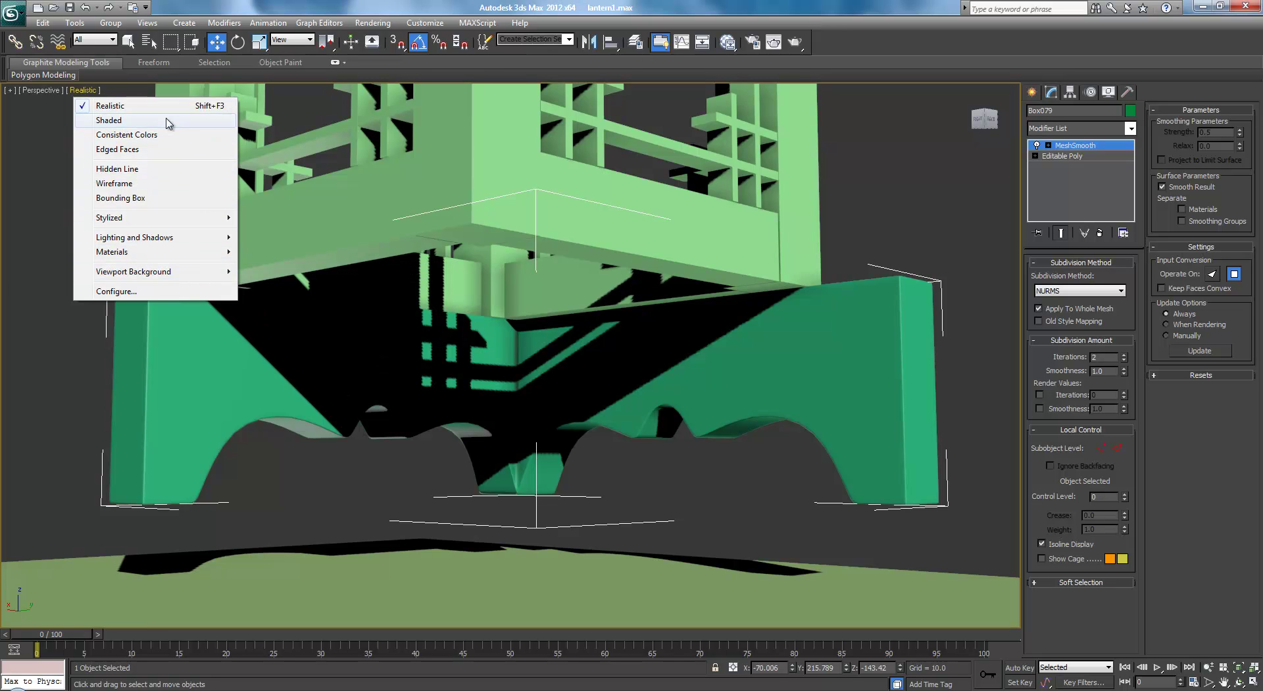
pyautogui.click(108, 119)
pyautogui.keyDown('alt'); pyautogui.moveTo(474, 306); pyautogui.dragTo(541, 380, button='middle'); pyautogui.keyUp('alt')
pyautogui.scroll(-4, 463, 344)
pyautogui.scroll(4, 482, 354)
pyautogui.scroll(-3, 598, 368)
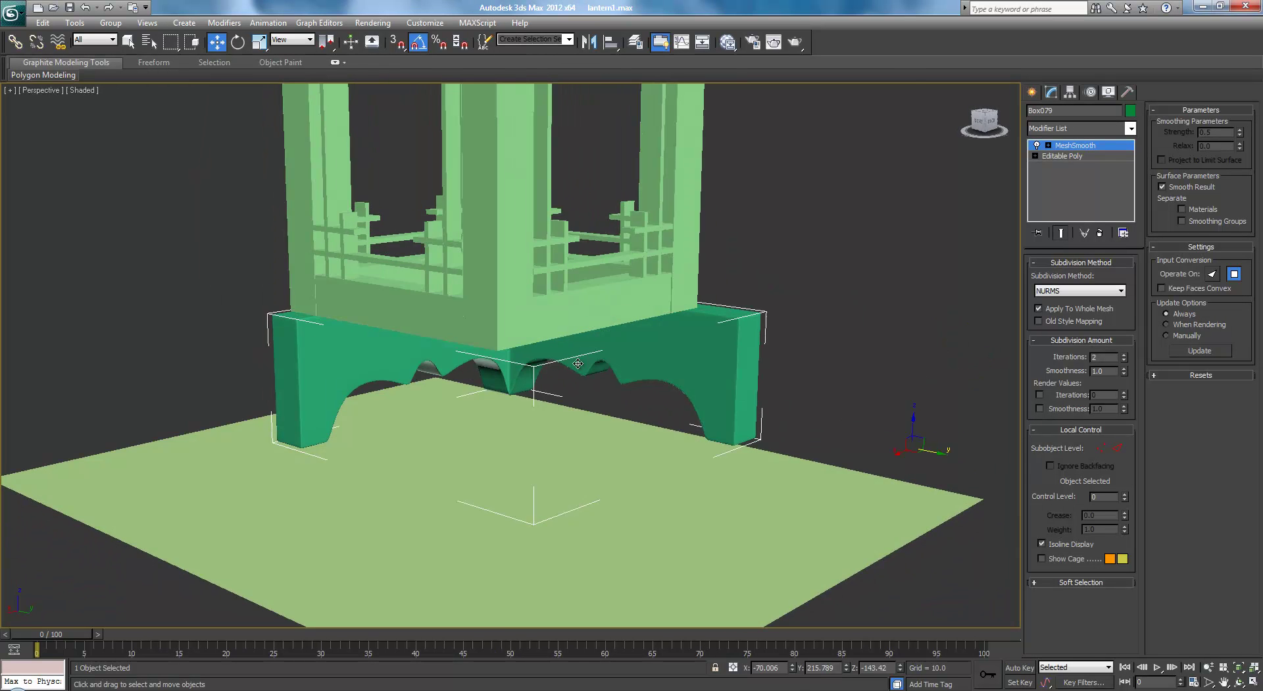
pyautogui.scroll(3, 582, 363)
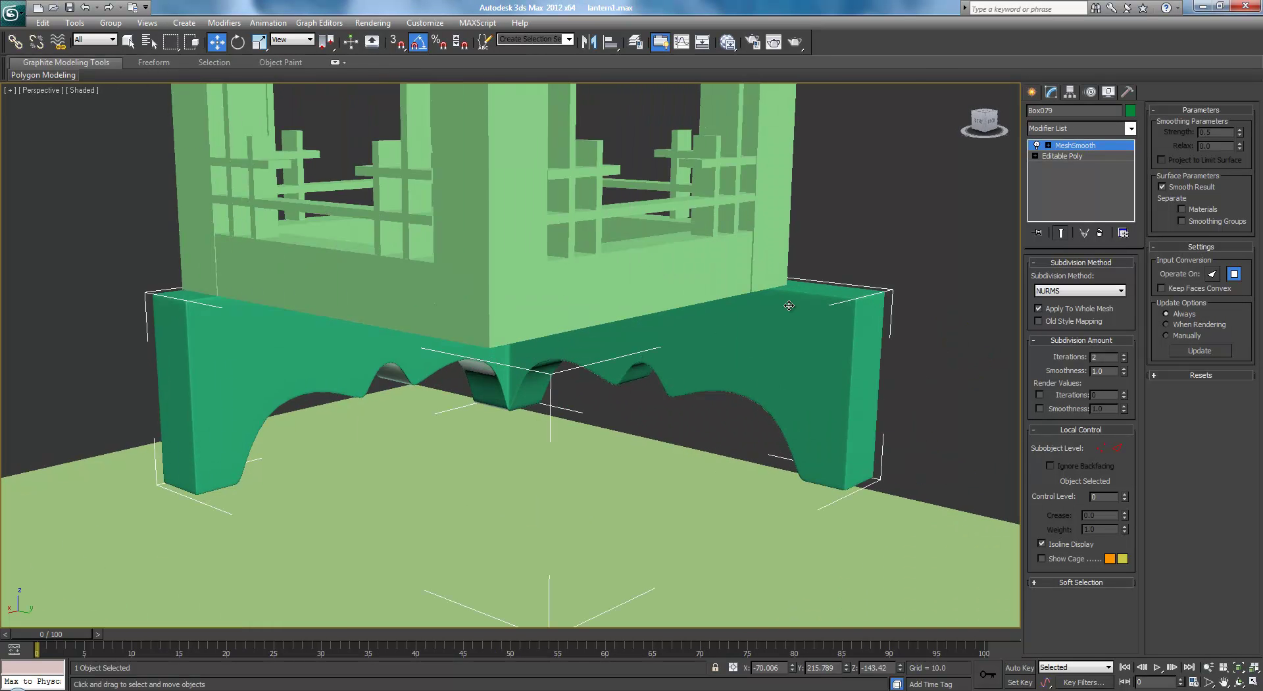
# Clone one base panel element along X toward the open side as a separate object and leave element editing.
pyautogui.click(1057, 155)
pyautogui.click(1111, 277)
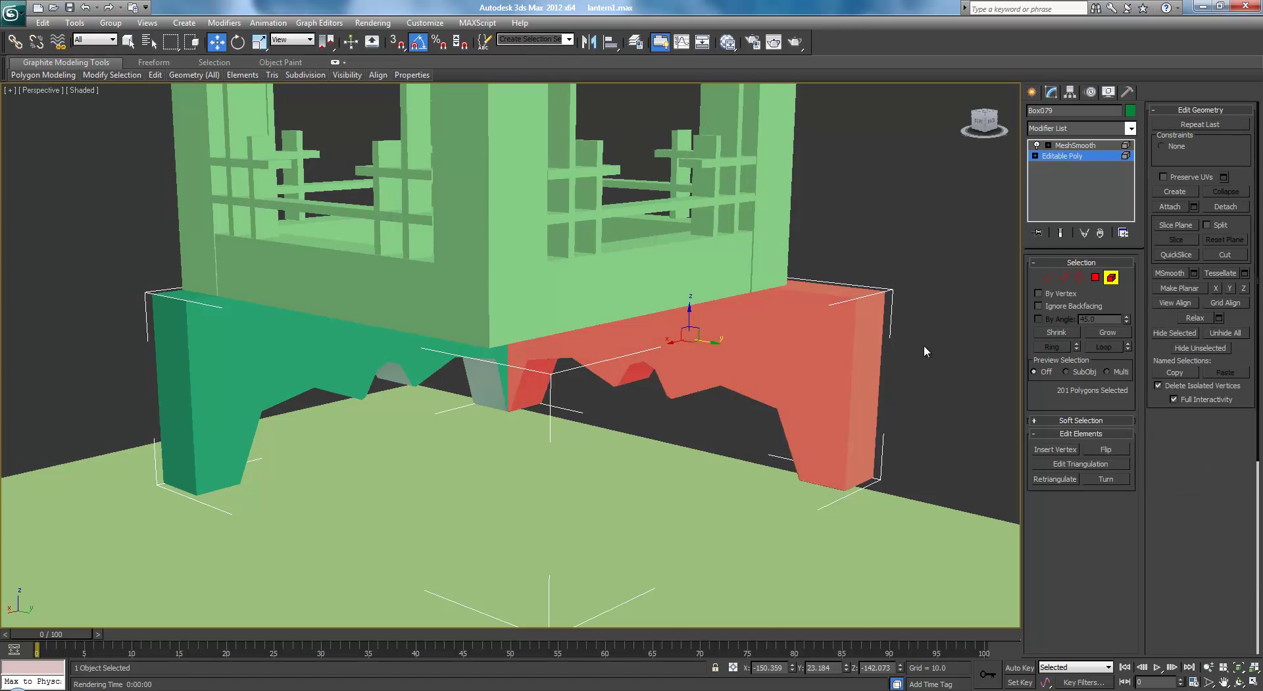
pyautogui.keyDown('alt'); pyautogui.moveTo(798, 352); pyautogui.dragTo(704, 344, button='middle'); pyautogui.keyUp('alt')
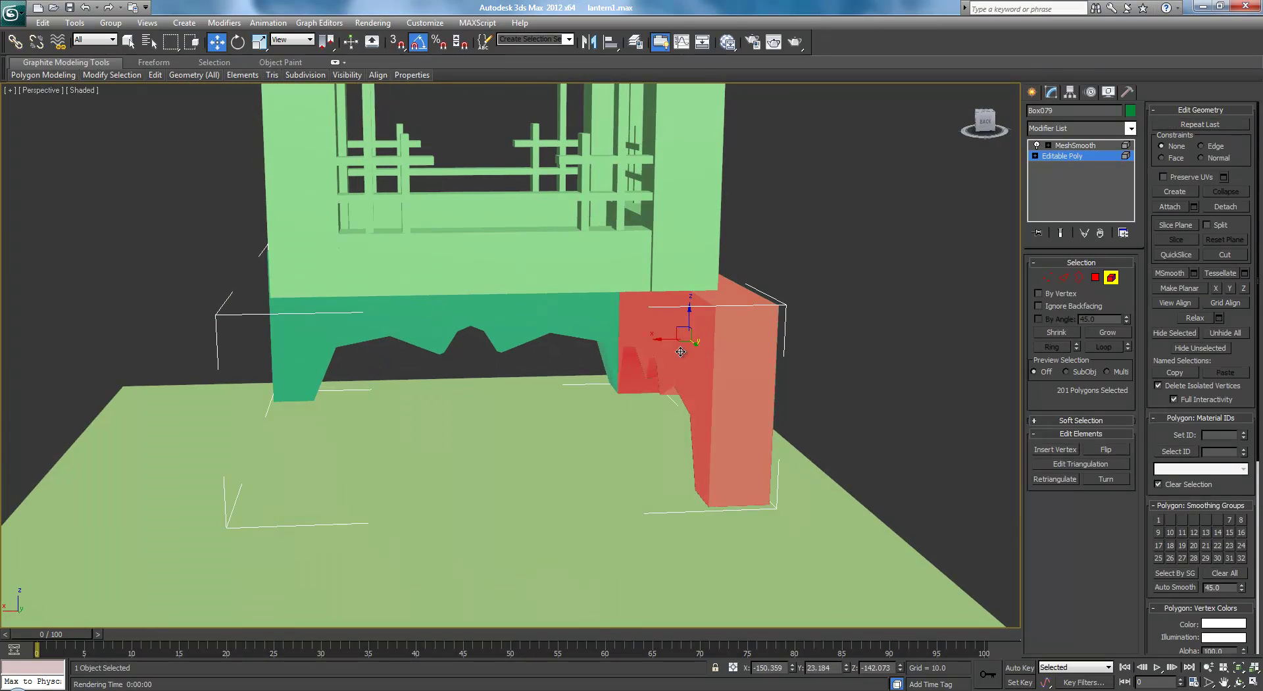
pyautogui.keyDown('shift'); pyautogui.moveTo(664, 342); pyautogui.dragTo(361, 343); pyautogui.keyUp('shift')
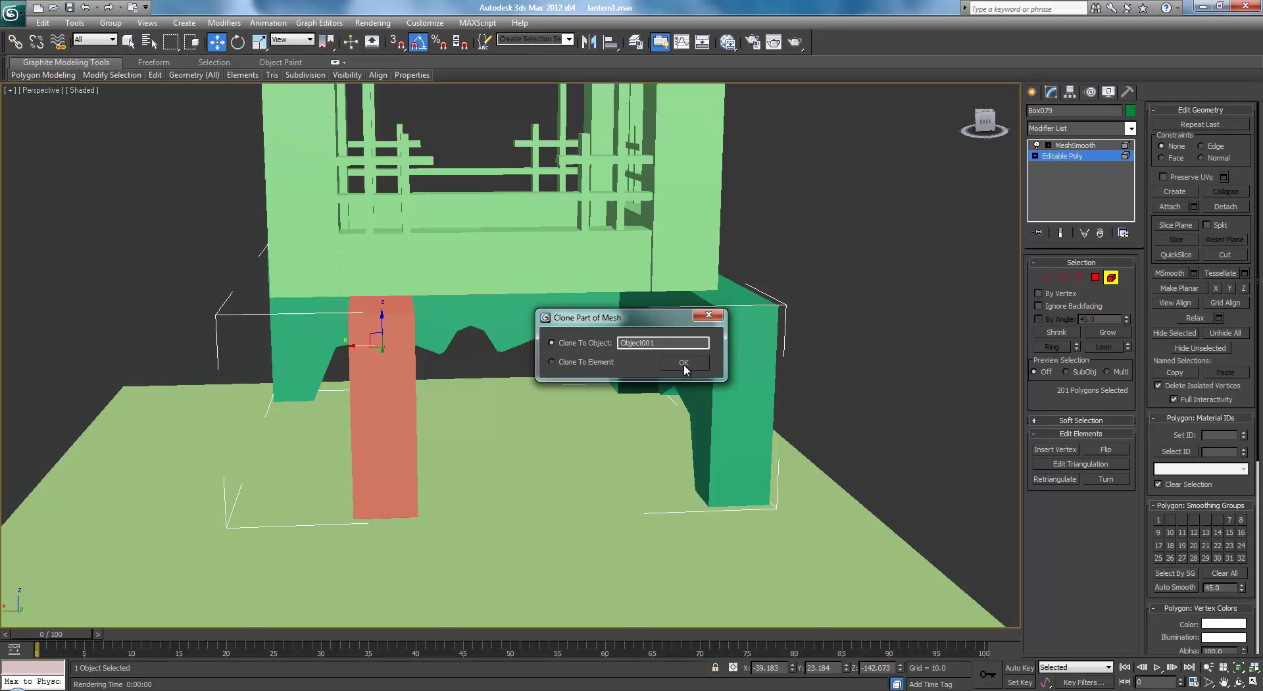
pyautogui.click(684, 364)
pyautogui.click(1088, 154)
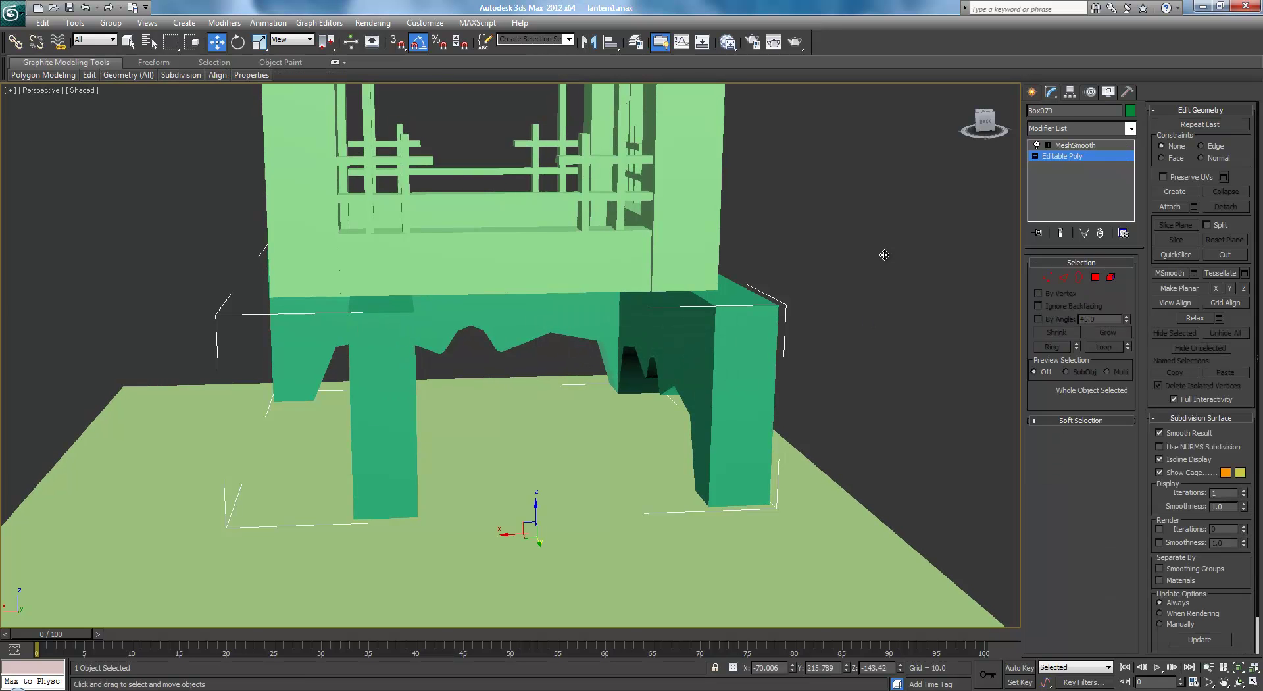
# Try to mirror the cloned panel about the Y axis without making a copy.
pyautogui.click(377, 367)
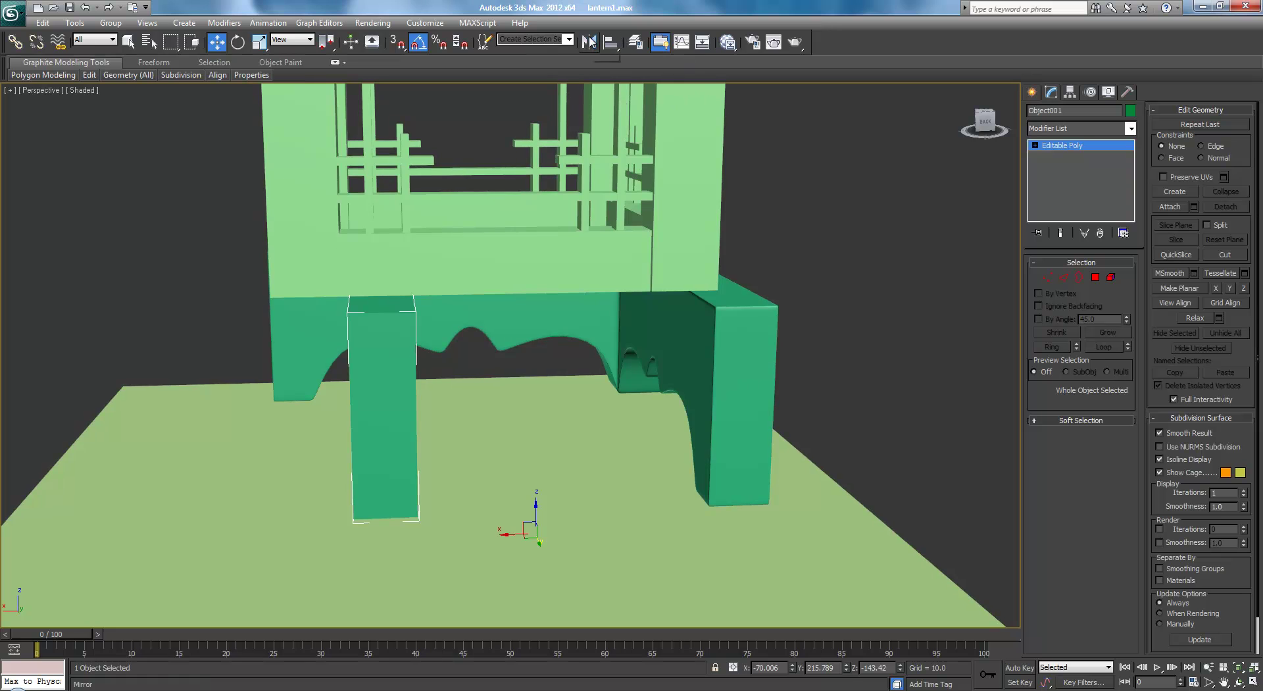
pyautogui.click(590, 42)
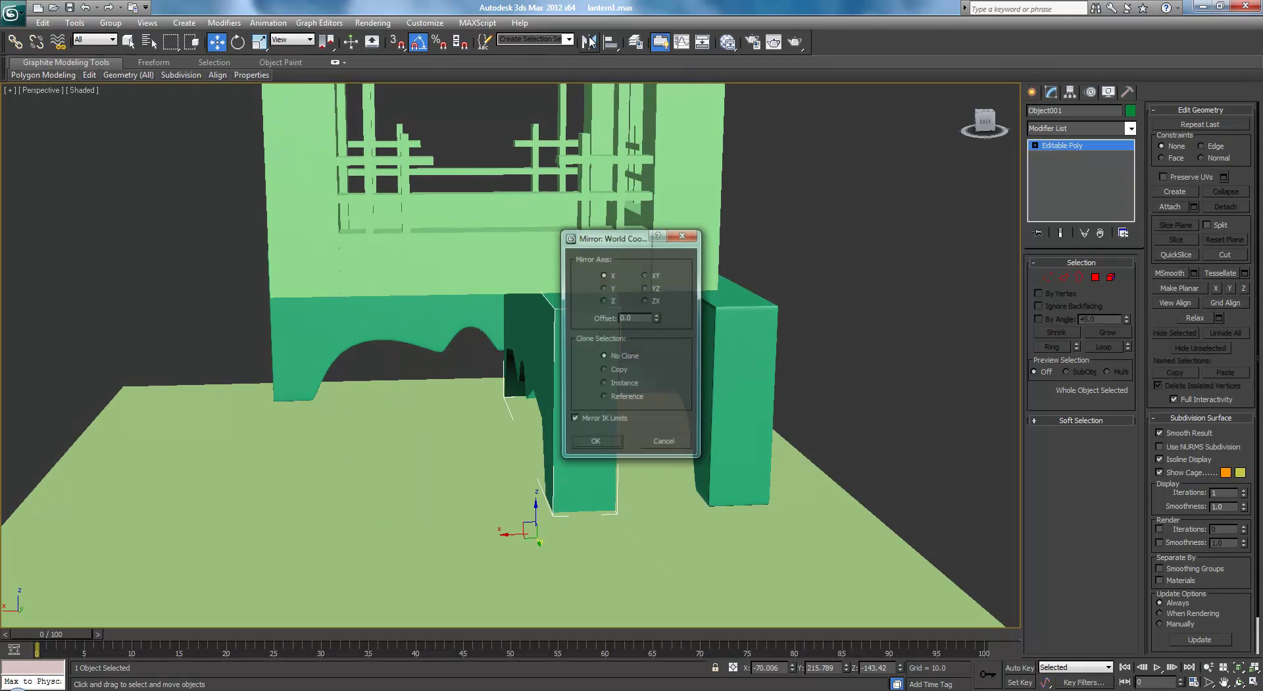
pyautogui.click(604, 288)
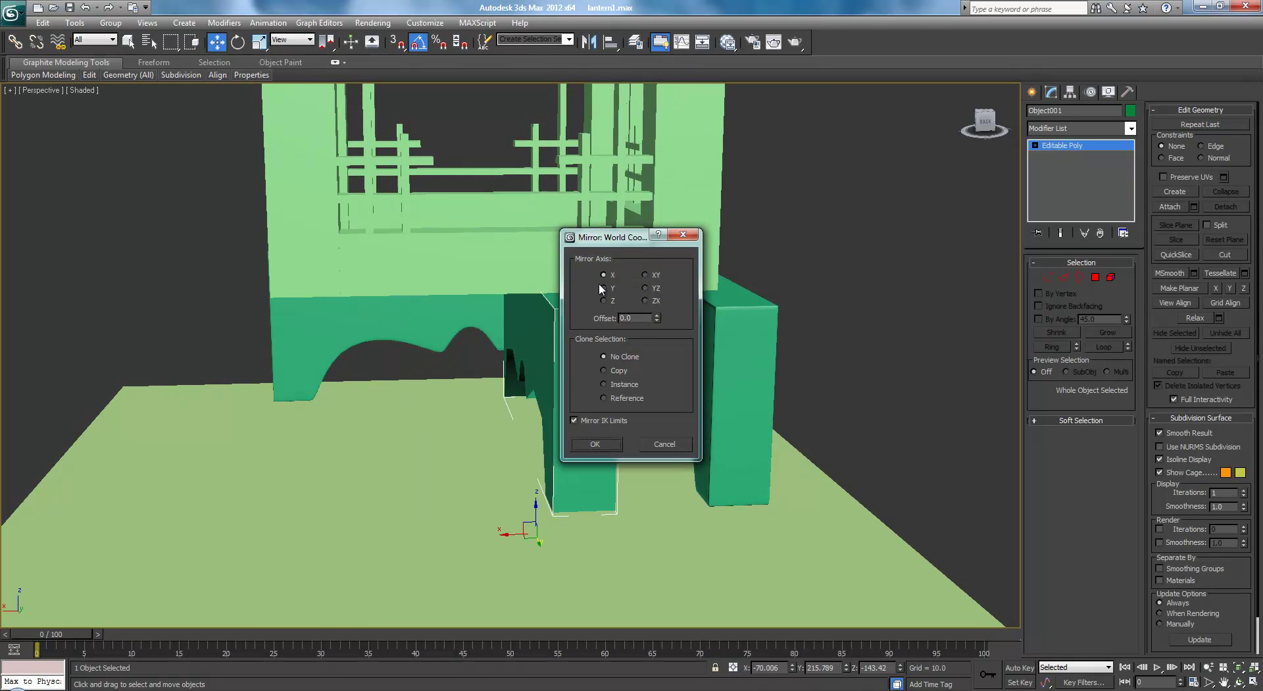
pyautogui.click(595, 444)
pyautogui.scroll(-4, 601, 431)
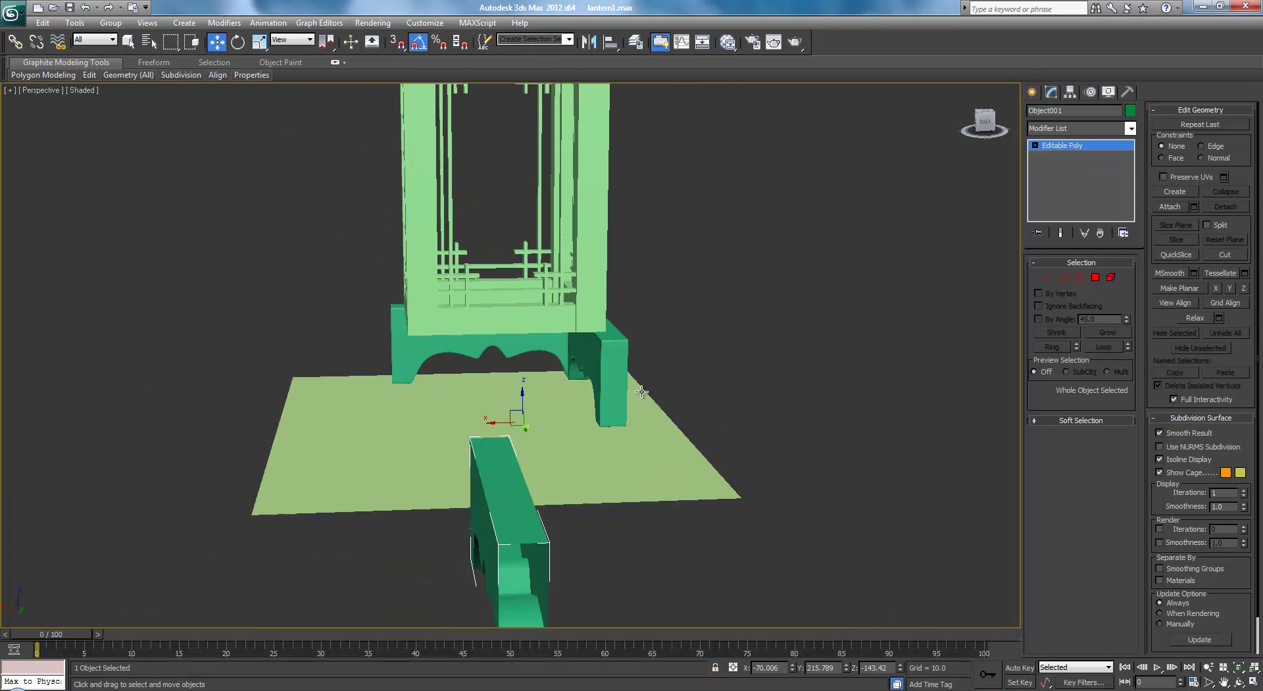
pyautogui.hotkey('ctrl', 'z')
# Mirror the cloned panel about the X axis with No Clone and return to the shaded display.
pyautogui.keyDown('alt'); pyautogui.moveTo(537, 389); pyautogui.dragTo(589, 364, button='middle'); pyautogui.keyUp('alt')
pyautogui.scroll(5, 589, 364)
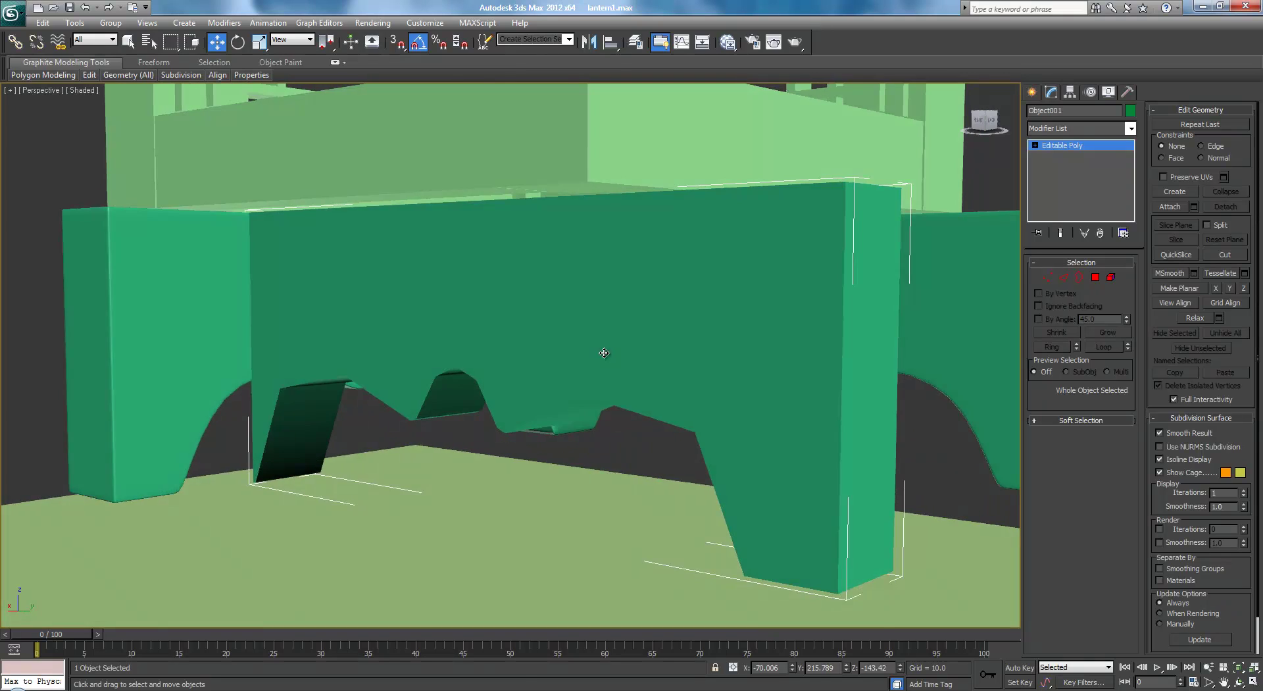
pyautogui.scroll(-2, 602, 329)
pyautogui.press('F3')
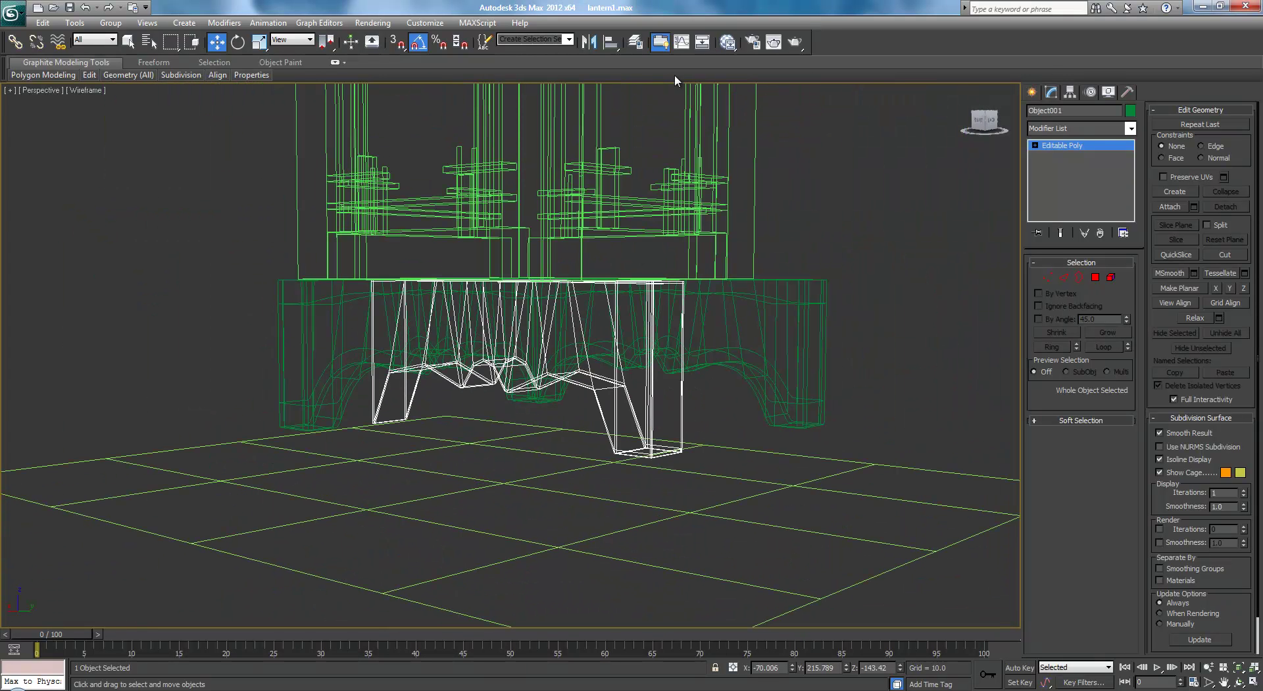
pyautogui.click(595, 43)
pyautogui.click(609, 276)
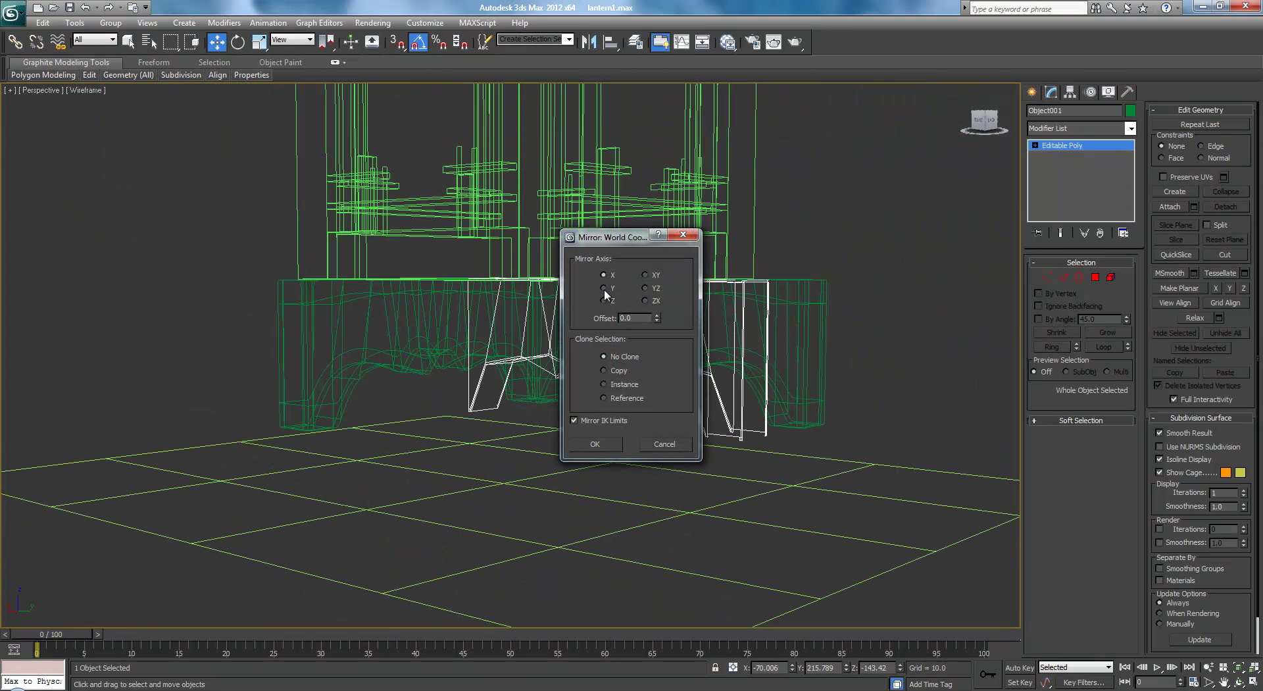
pyautogui.click(597, 443)
pyautogui.moveTo(623, 372)
pyautogui.mouseDown(button='middle')
pyautogui.moveTo(614, 411)
pyautogui.moveTo(632, 401)
pyautogui.moveTo(632, 413)
pyautogui.mouseUp(button='middle')
pyautogui.press('F3')
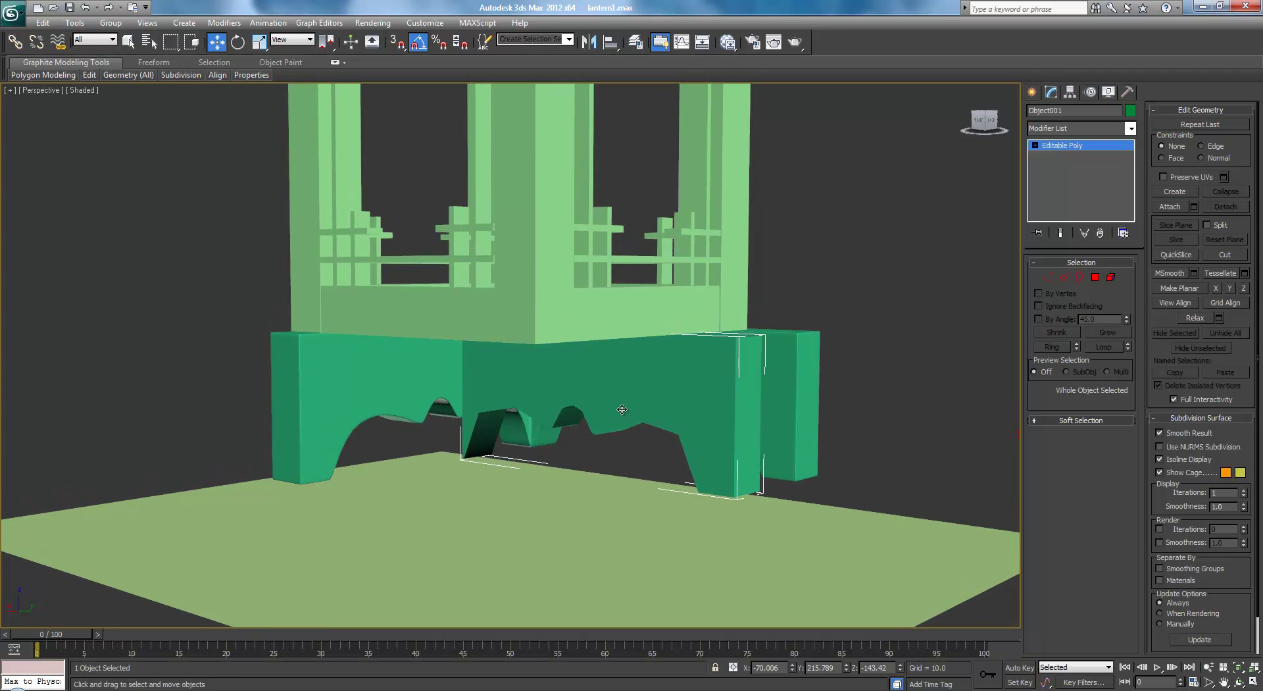
# Move the mirrored panel along X and Y to about X 26, Y 248, at the open side of the base.
pyautogui.keyDown('alt'); pyautogui.moveTo(585, 411); pyautogui.dragTo(618, 428, button='middle'); pyautogui.keyUp('alt')
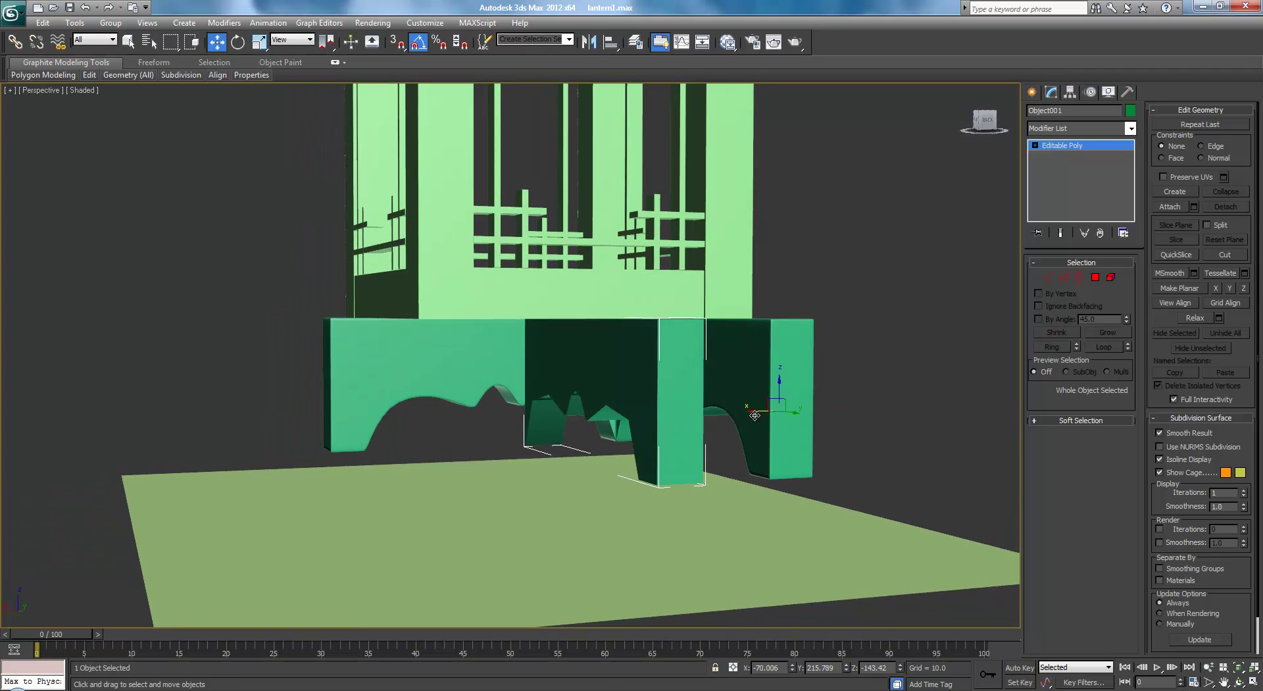
pyautogui.moveTo(618, 428); pyautogui.dragTo(436, 426)
pyautogui.keyDown('alt'); pyautogui.moveTo(437, 426); pyautogui.dragTo(553, 454, button='middle'); pyautogui.keyUp('alt')
pyautogui.moveTo(886, 365); pyautogui.dragTo(952, 363)
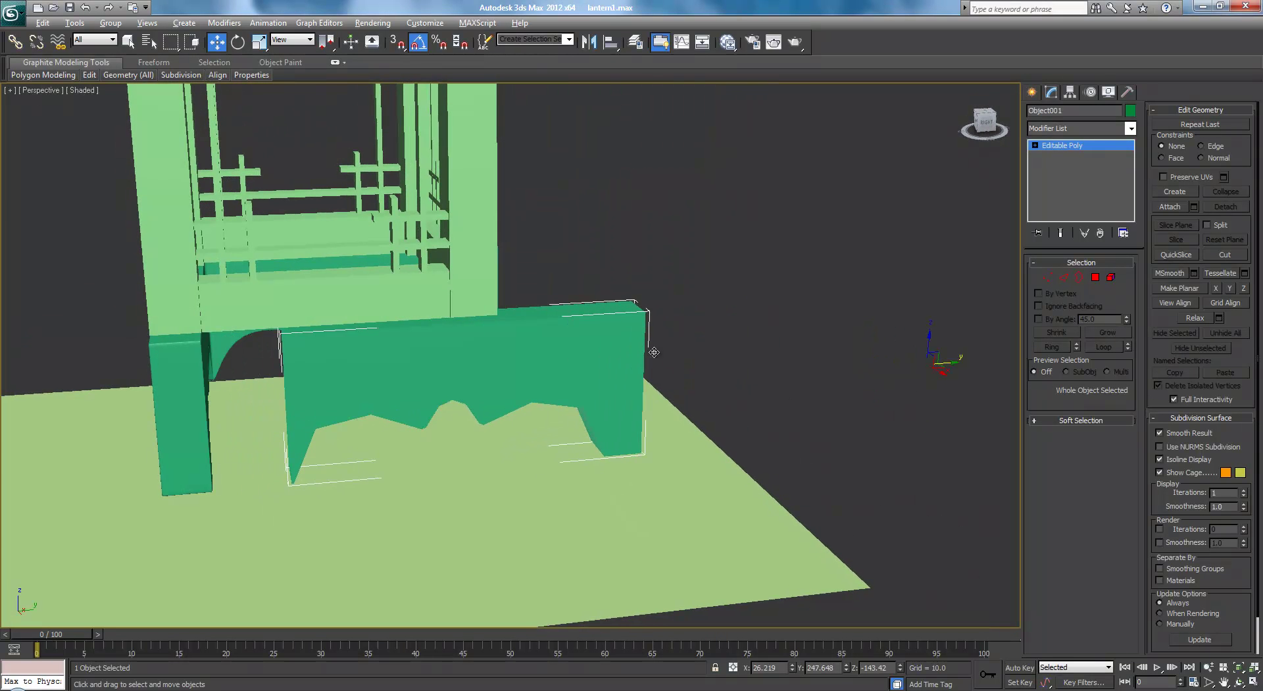
pyautogui.keyDown('alt'); pyautogui.moveTo(468, 320); pyautogui.dragTo(535, 334, button='middle'); pyautogui.keyUp('alt')
pyautogui.scroll(3, 387, 401)
pyautogui.scroll(-2, 387, 402)
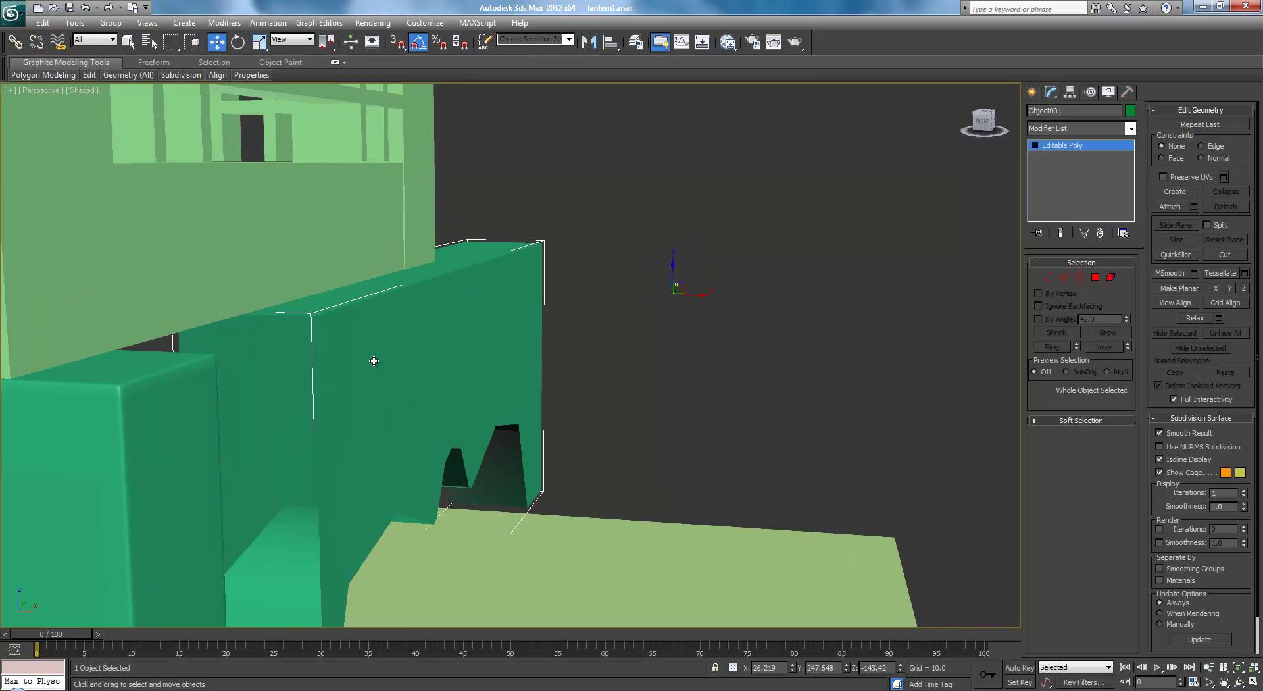
pyautogui.keyDown('alt'); pyautogui.moveTo(372, 361); pyautogui.dragTo(226, 388, button='middle'); pyautogui.keyUp('alt')
pyautogui.moveTo(315, 395); pyautogui.dragTo(499, 425, button='middle')
# Open the welded base's Editable Poly level for polygon editing and show the view in wireframe.
pyautogui.click(217, 304)
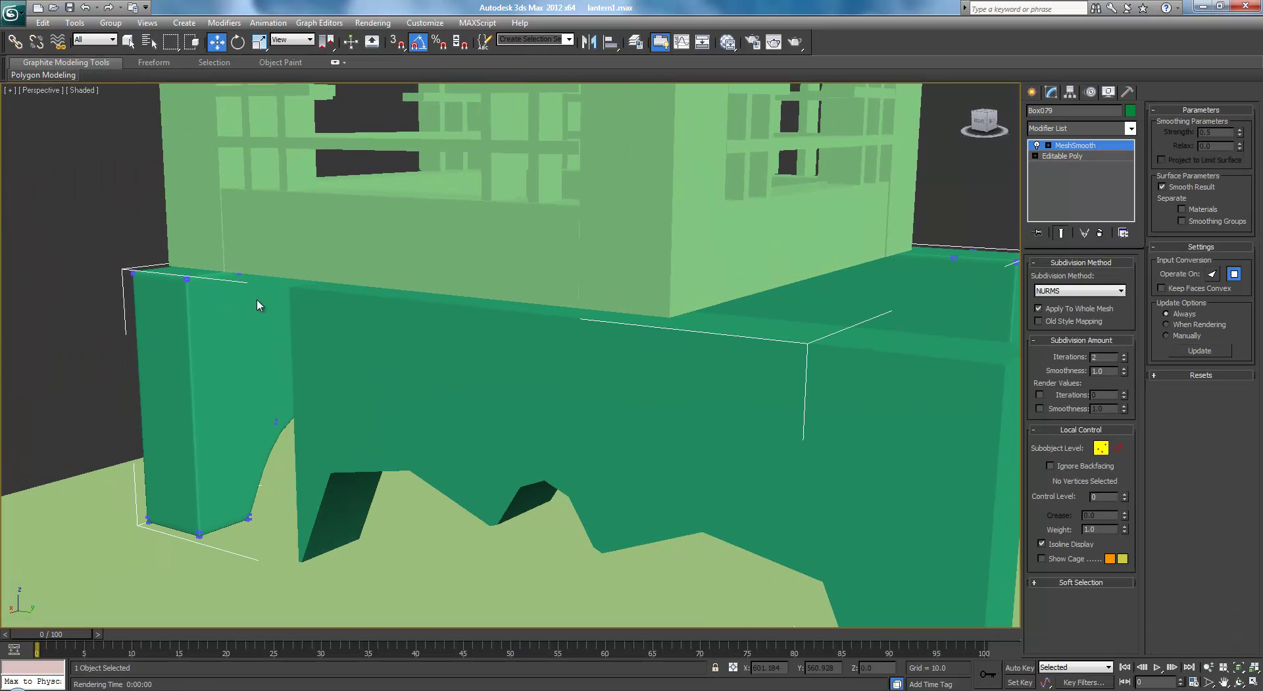
pyautogui.click(1066, 157)
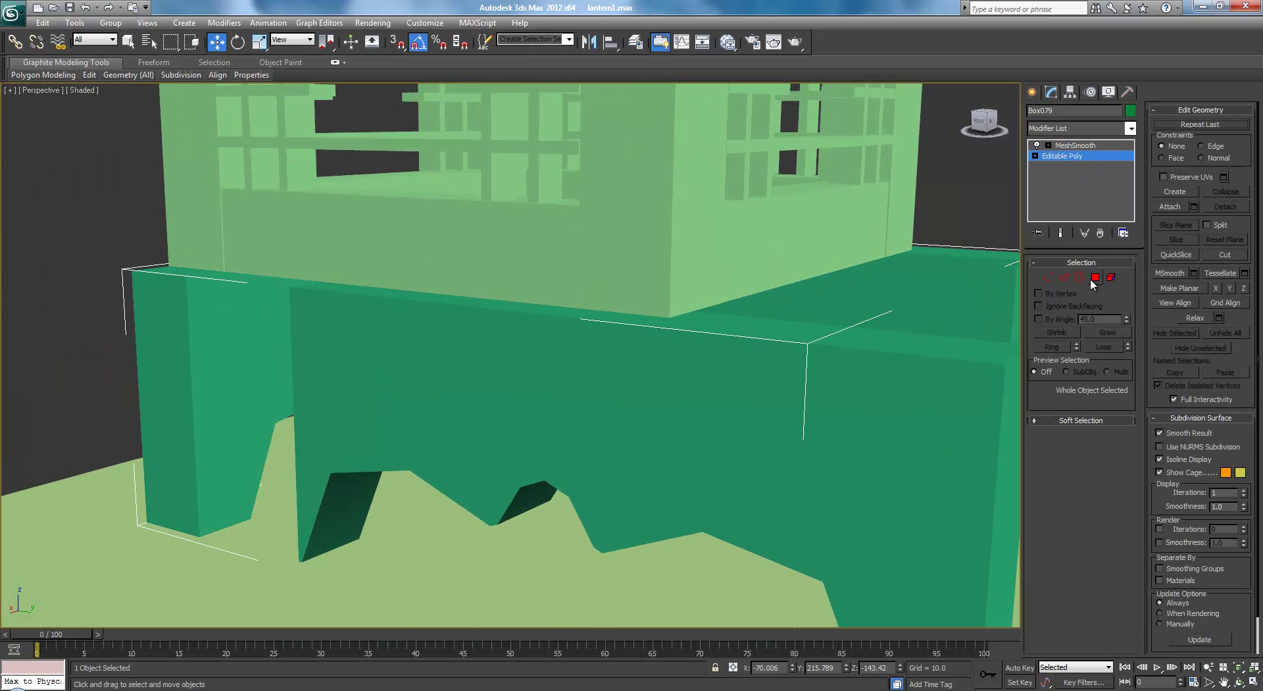
pyautogui.click(1095, 277)
pyautogui.press('F3')
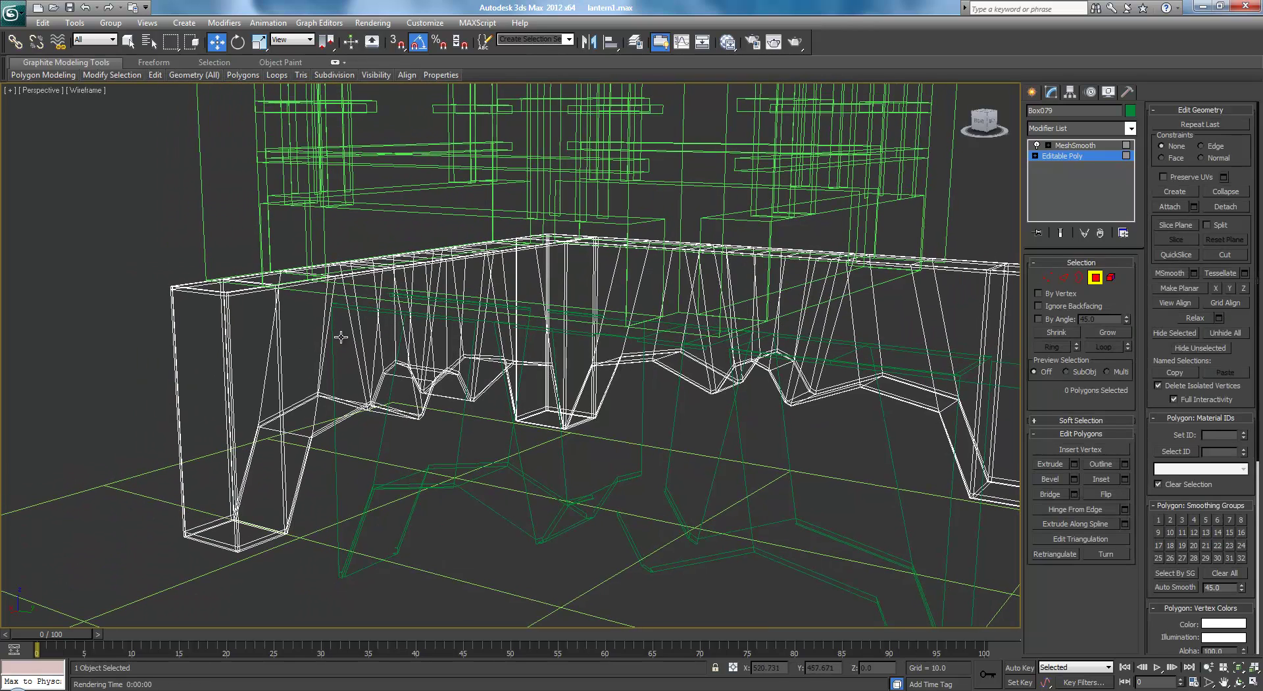
pyautogui.click(250, 348)
pyautogui.moveTo(415, 344); pyautogui.dragTo(465, 345, button='middle')
pyautogui.scroll(3, 466, 346)
pyautogui.press('F2')
pyautogui.scroll(2, 381, 350)
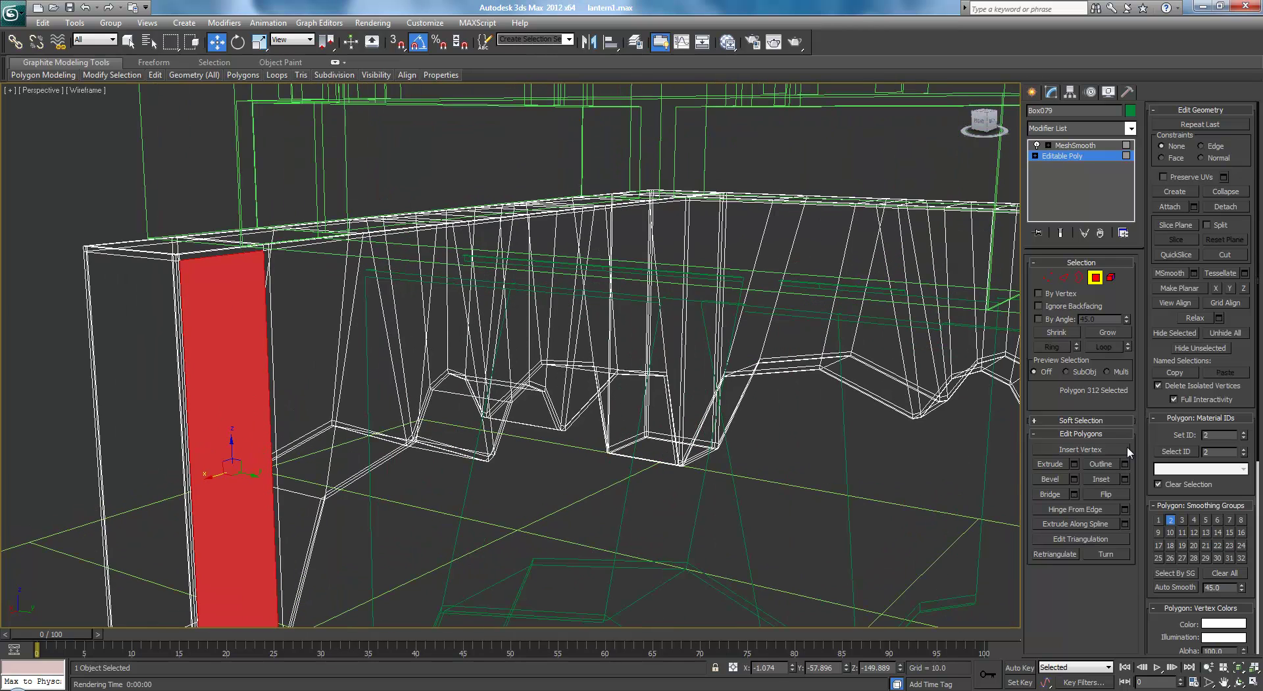
pyautogui.click(1097, 332)
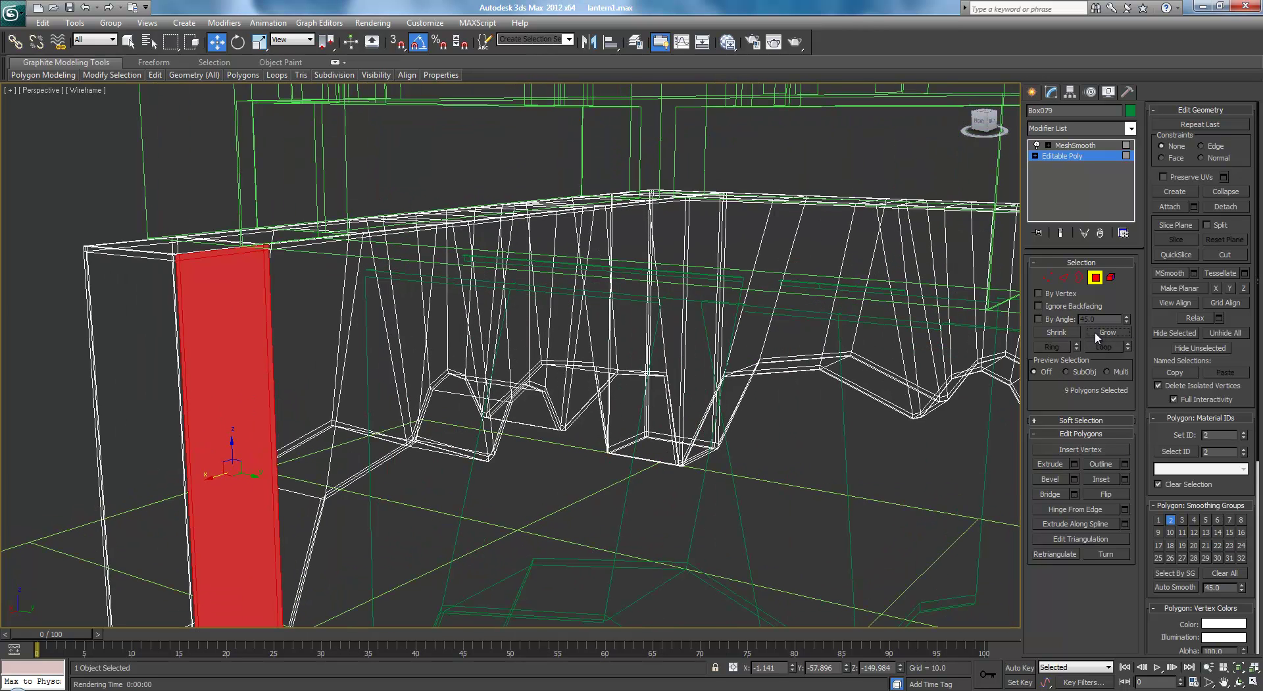
pyautogui.hotkey('ctrl', 'd')
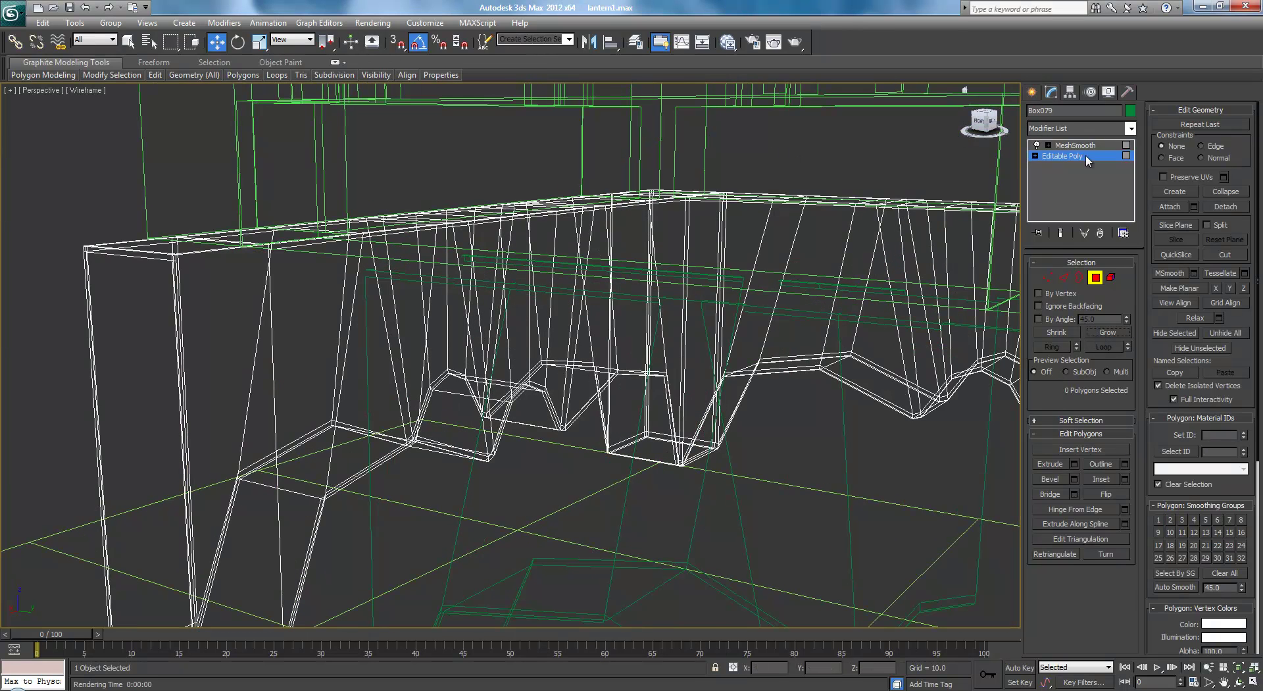
pyautogui.click(1059, 158)
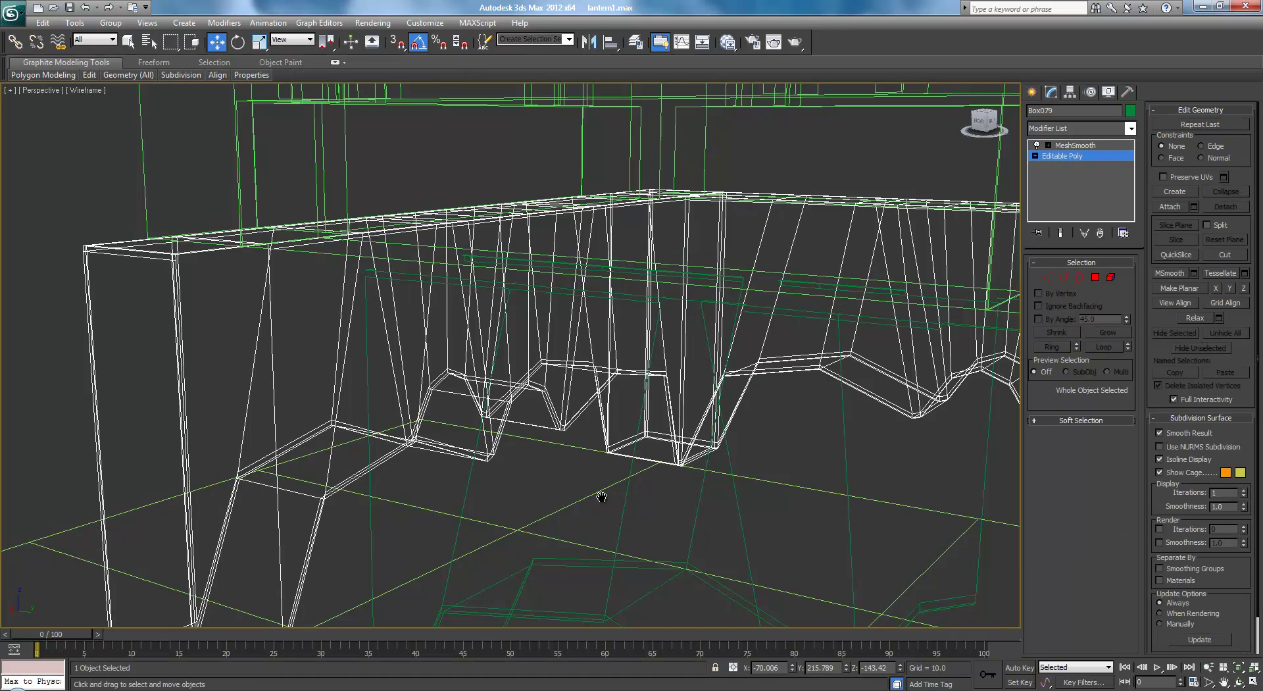
# Attach the mirrored panel at the open side to the welded base at its Editable Poly level.
pyautogui.scroll(-6, 598, 493)
pyautogui.click(778, 467)
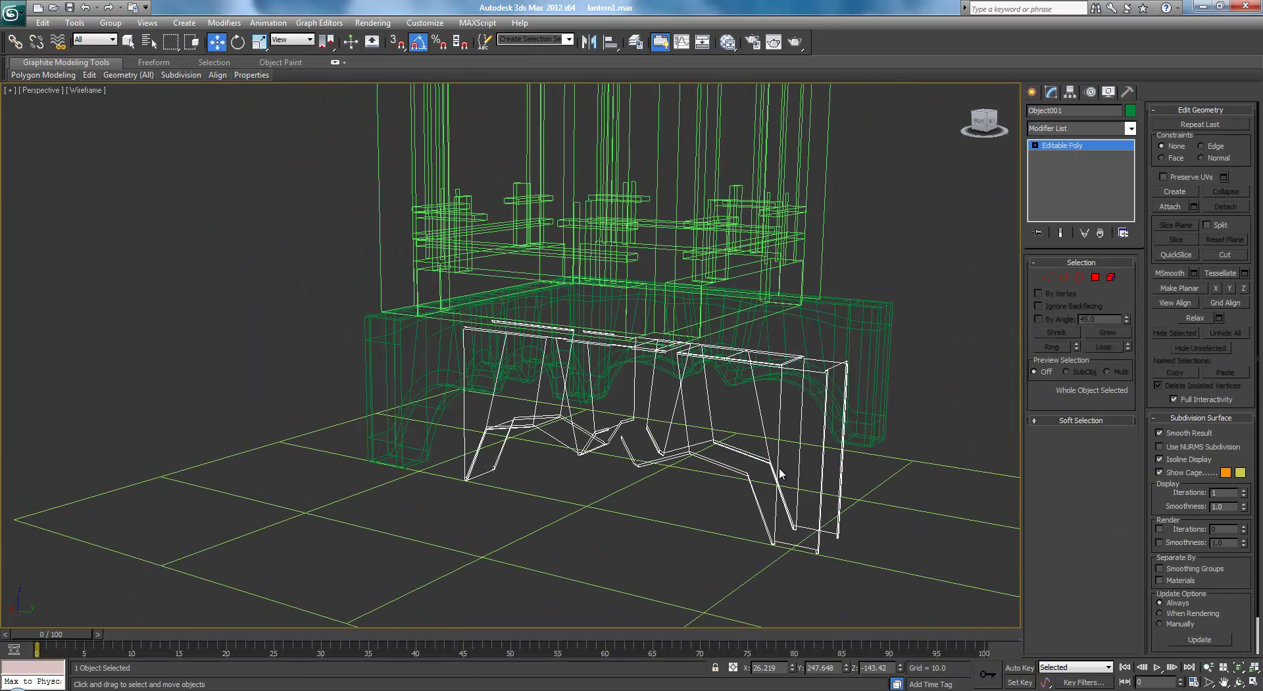
pyautogui.click(839, 318)
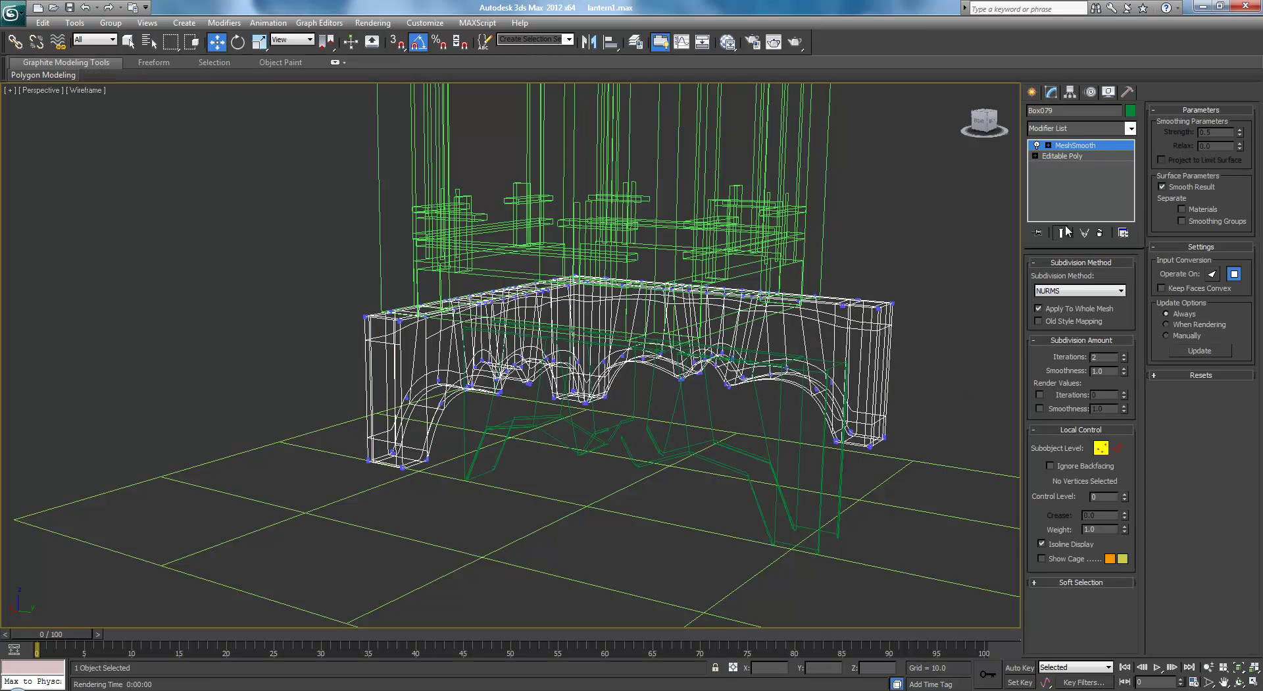
pyautogui.click(1071, 158)
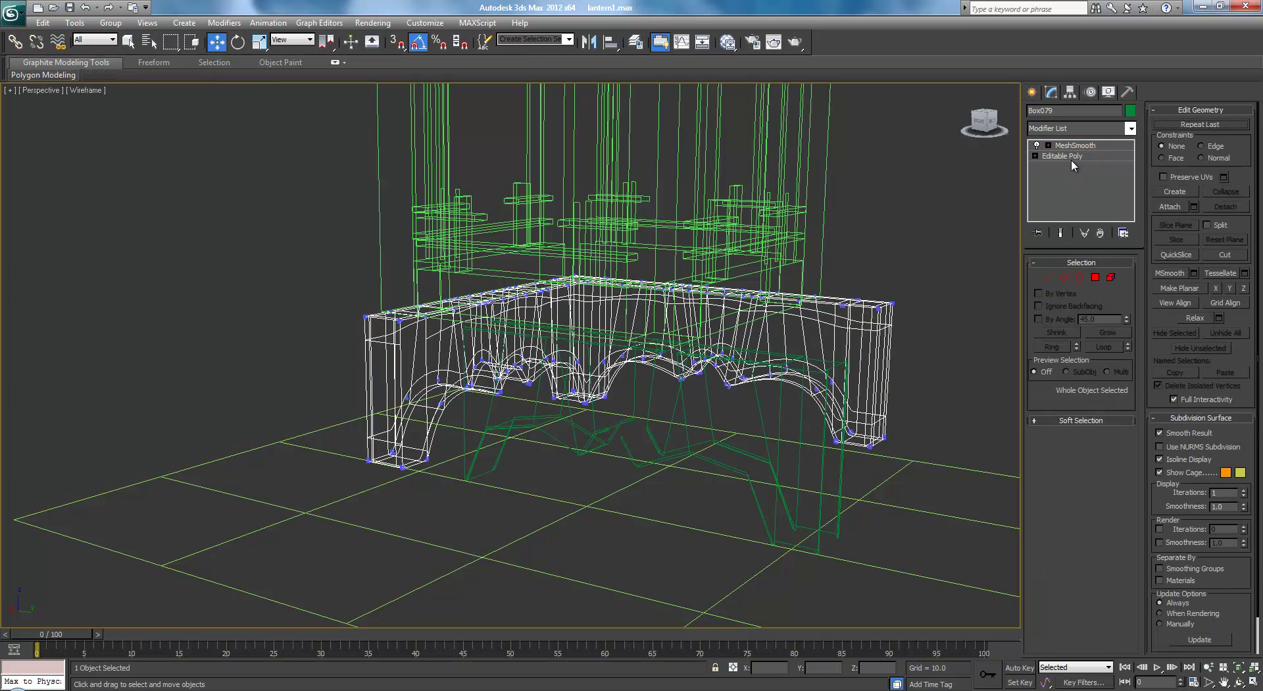
pyautogui.click(1171, 208)
pyautogui.click(842, 454)
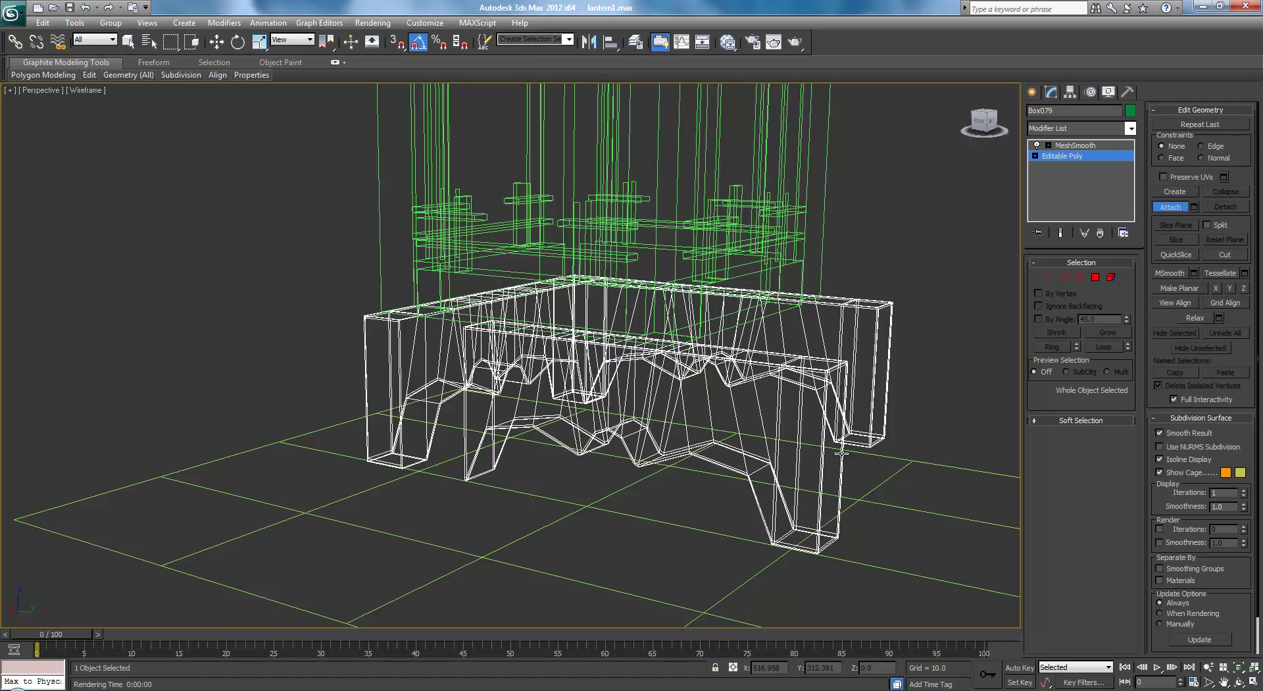
# Select the attached panel as an element and move it against the base's open ends, to about X -4.6, Y 23.1.
pyautogui.click(1110, 277)
pyautogui.click(819, 393)
pyautogui.moveTo(678, 410); pyautogui.dragTo(609, 396)
pyautogui.keyDown('alt'); pyautogui.moveTo(503, 552); pyautogui.dragTo(598, 510, button='middle'); pyautogui.keyUp('alt')
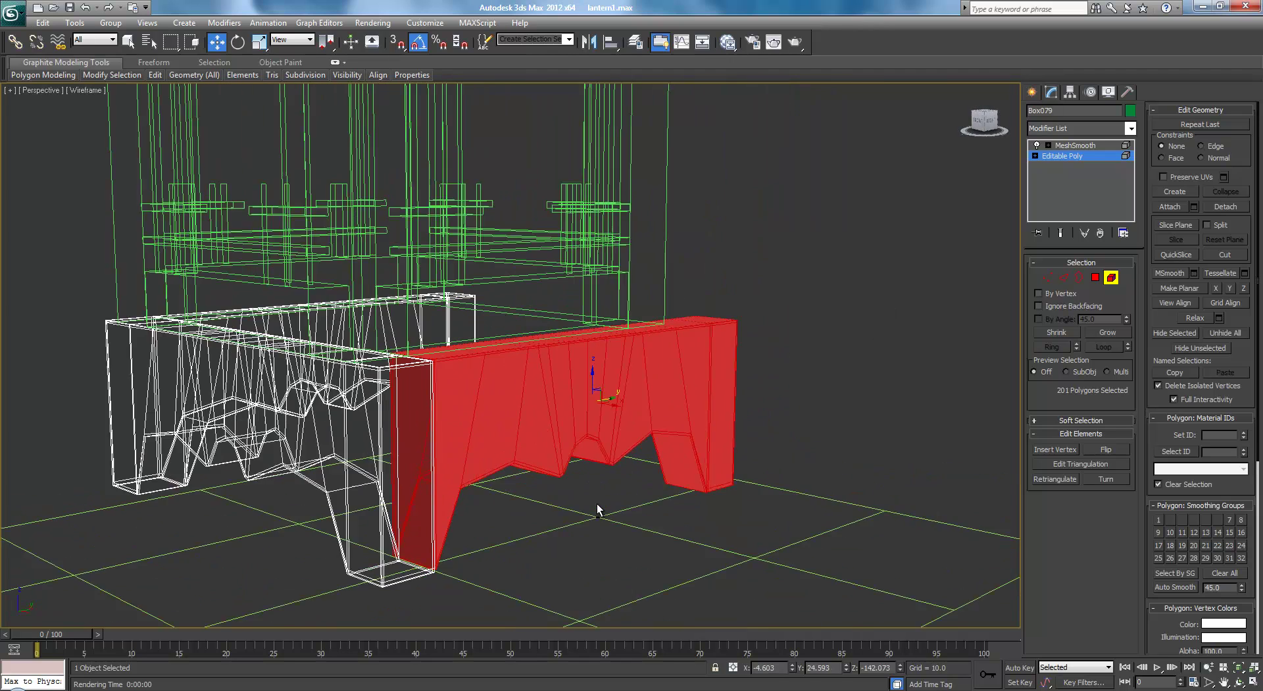
pyautogui.scroll(5, 634, 428)
pyautogui.keyDown('alt'); pyautogui.moveTo(827, 474); pyautogui.dragTo(957, 456, button='middle'); pyautogui.keyUp('alt')
pyautogui.moveTo(228, 397); pyautogui.dragTo(448, 379, button='middle')
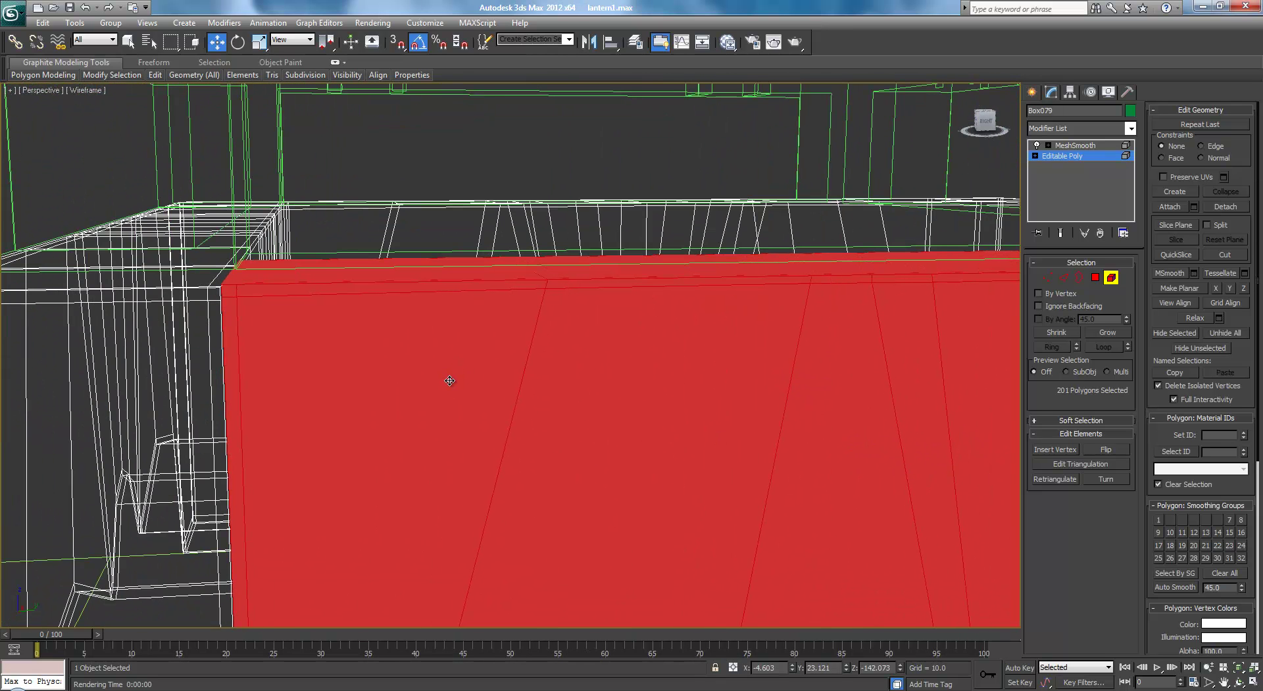
# In the Top view, align the panel element flush with the adjacent panel's outer corner, at about X -2.77, Y 23.17.
pyautogui.press('t')
pyautogui.scroll(6, 533, 352)
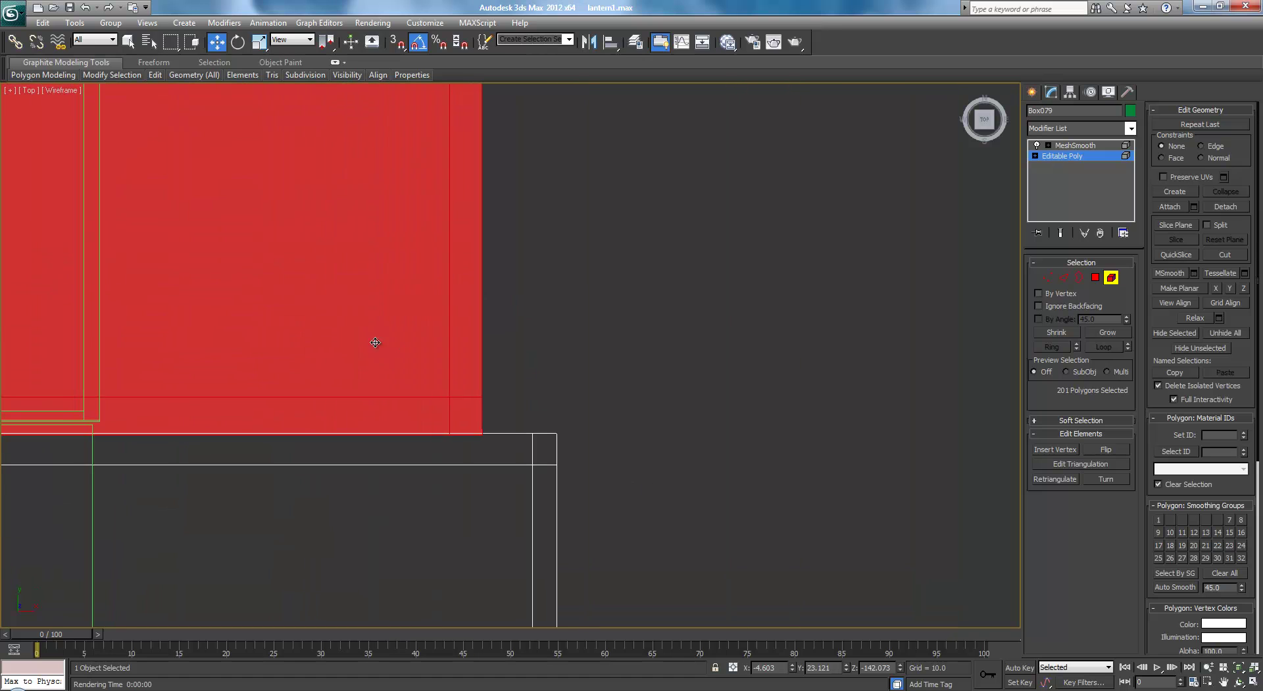
pyautogui.moveTo(375, 342); pyautogui.dragTo(358, 329)
pyautogui.scroll(-10, 412, 276)
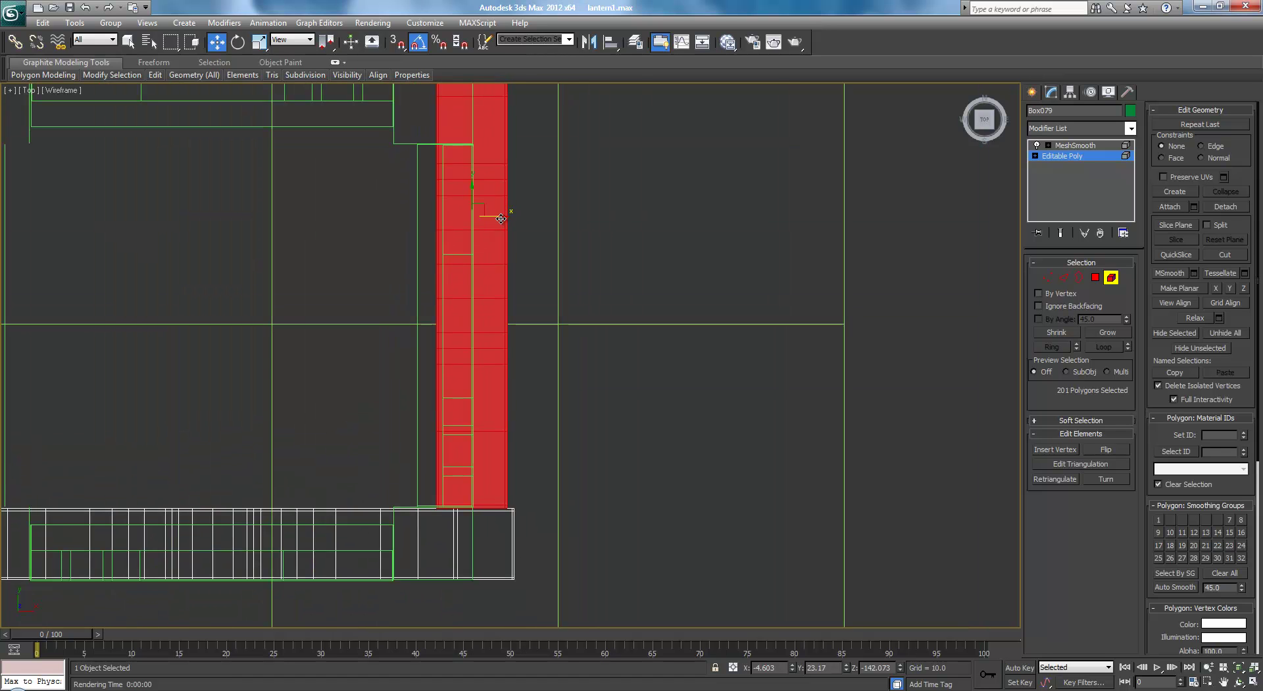
pyautogui.moveTo(501, 219); pyautogui.dragTo(506, 220)
pyautogui.scroll(10, 649, 400)
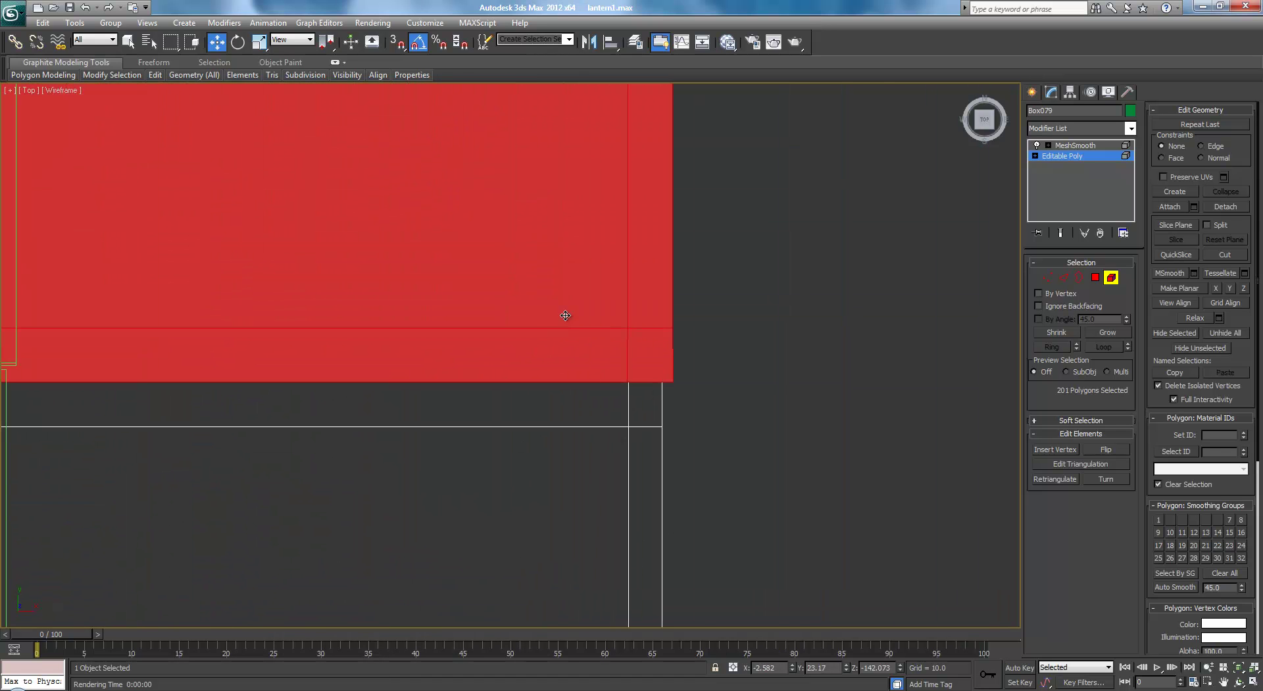
pyautogui.moveTo(565, 315)
pyautogui.mouseDown()
pyautogui.moveTo(544, 305)
pyautogui.moveTo(555, 313)
pyautogui.mouseUp()
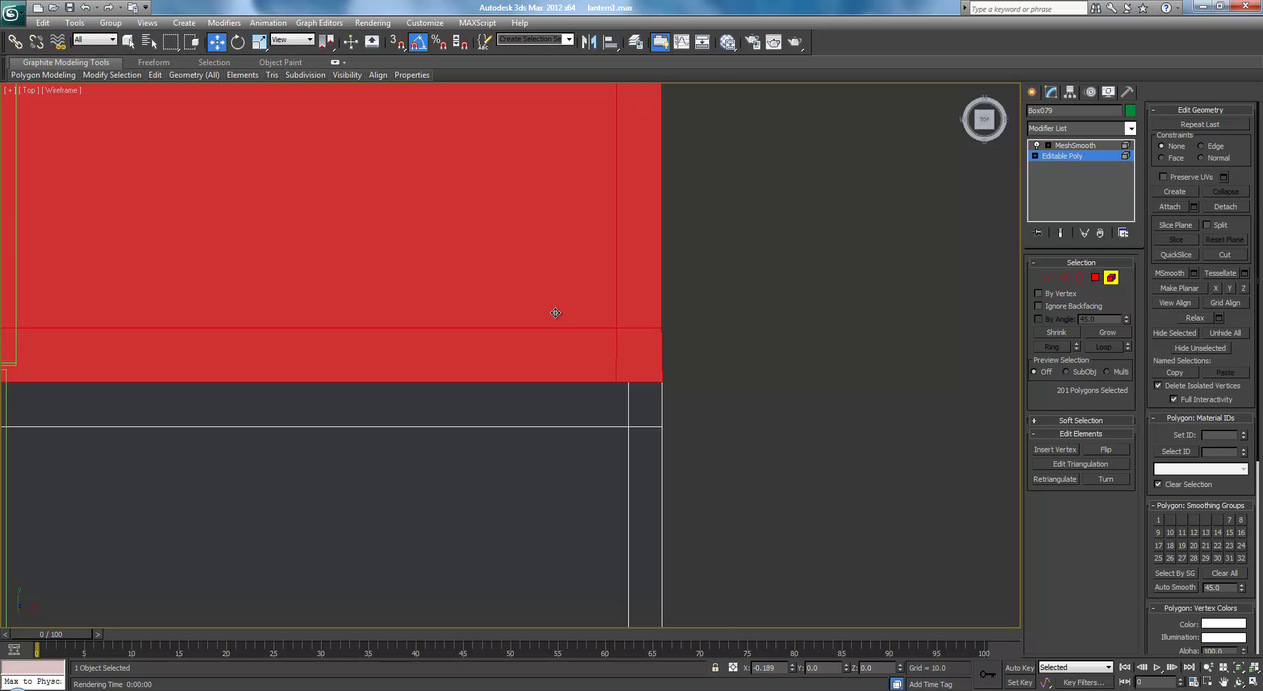
# Examine in the Top view how the adjacent panel's two ends meet the perpendicular panels.
pyautogui.scroll(-5, 570, 379)
pyautogui.scroll(-5, 631, 428)
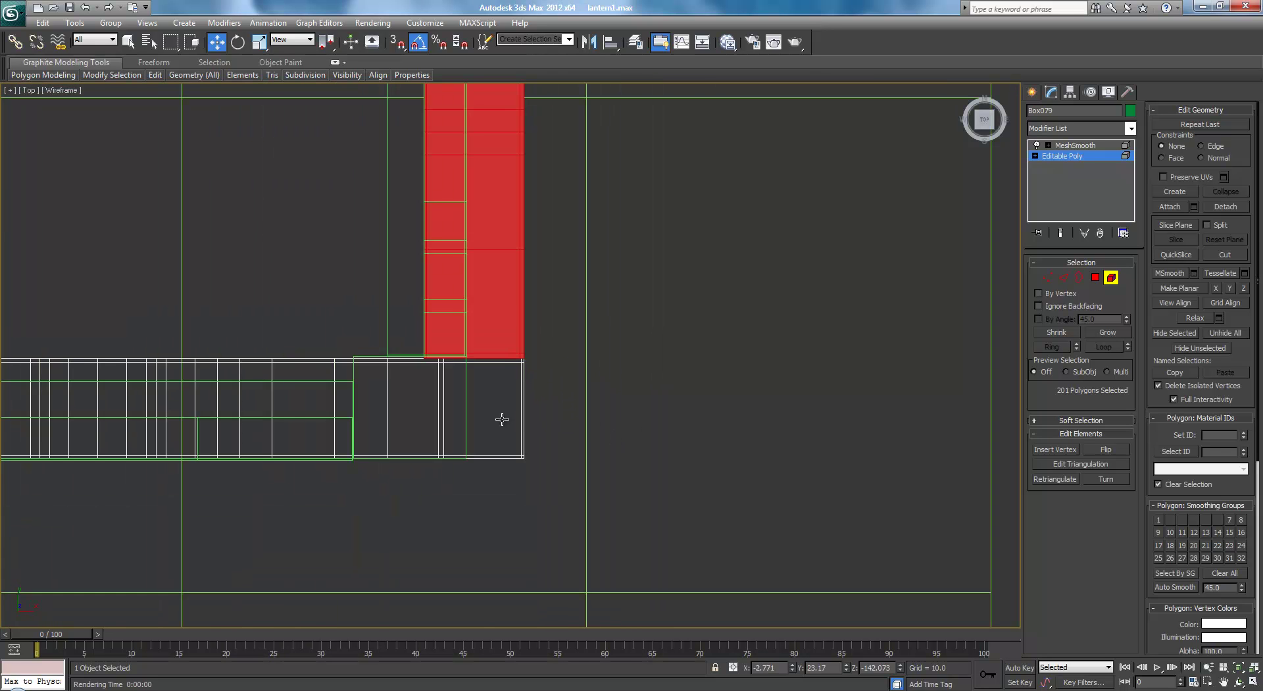
pyautogui.moveTo(501, 419); pyautogui.dragTo(1150, 419, button='middle')
pyautogui.moveTo(704, 416); pyautogui.dragTo(679, 416, button='middle')
pyautogui.scroll(3, 606, 423)
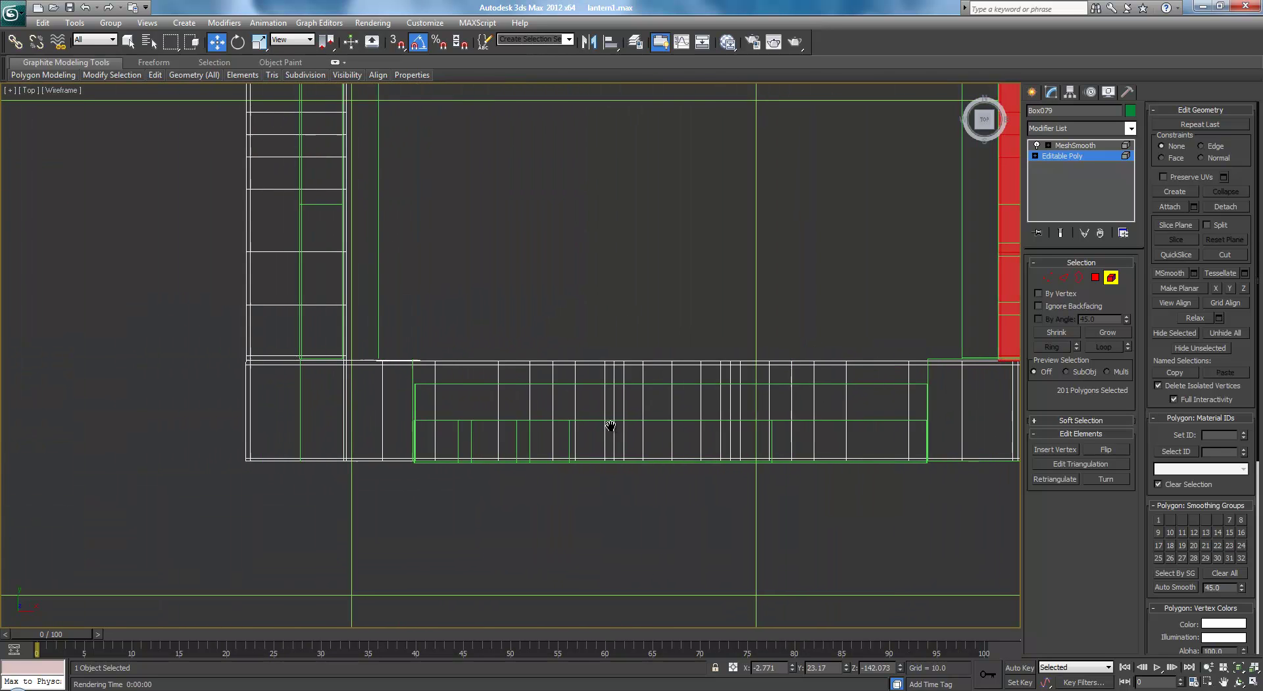
pyautogui.scroll(3, 329, 386)
pyautogui.scroll(3, 786, 342)
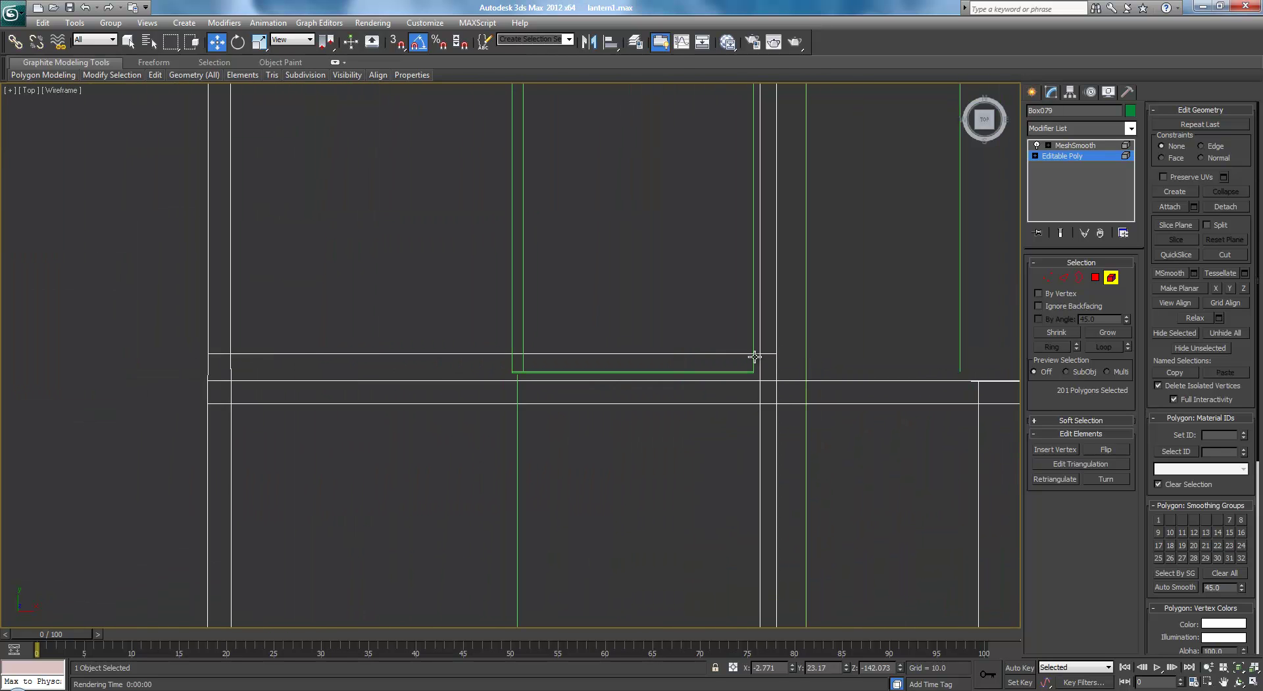
pyautogui.scroll(-4, 755, 357)
pyautogui.moveTo(918, 388); pyautogui.dragTo(348, 395, button='middle')
pyautogui.moveTo(699, 428); pyautogui.dragTo(372, 406, button='middle')
pyautogui.scroll(1, 847, 400)
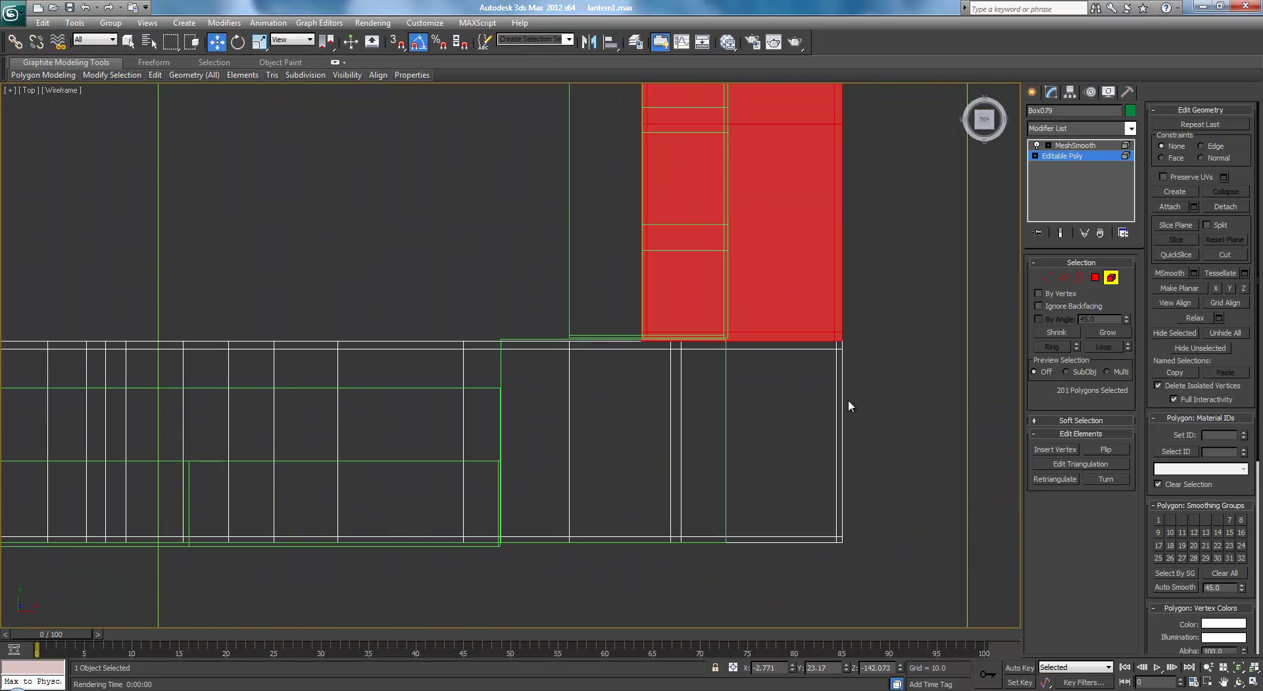
pyautogui.moveTo(849, 401); pyautogui.dragTo(639, 445, button='middle')
pyautogui.scroll(2, 651, 443)
pyautogui.scroll(1, 818, 477)
pyautogui.scroll(-2, 819, 478)
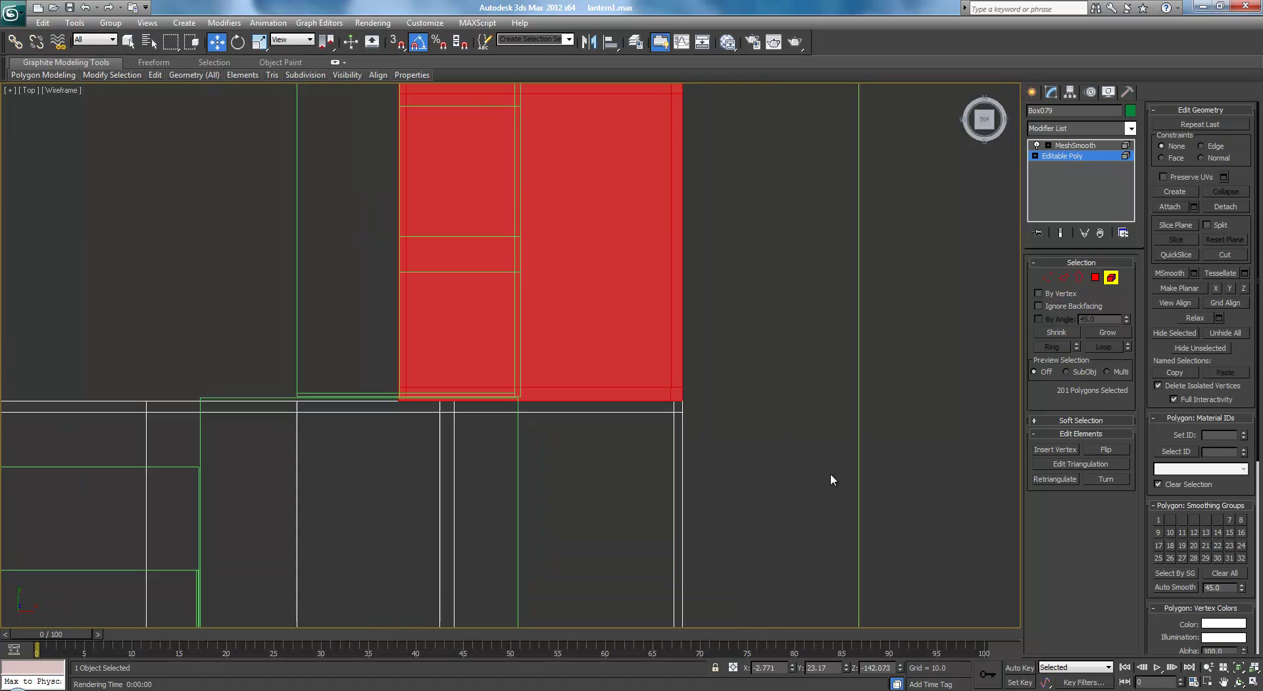
# Move the four vertices beside the attached panel's outer corner along X to about 6.35, in line with the adjacent panel's edge.
pyautogui.click(1064, 278)
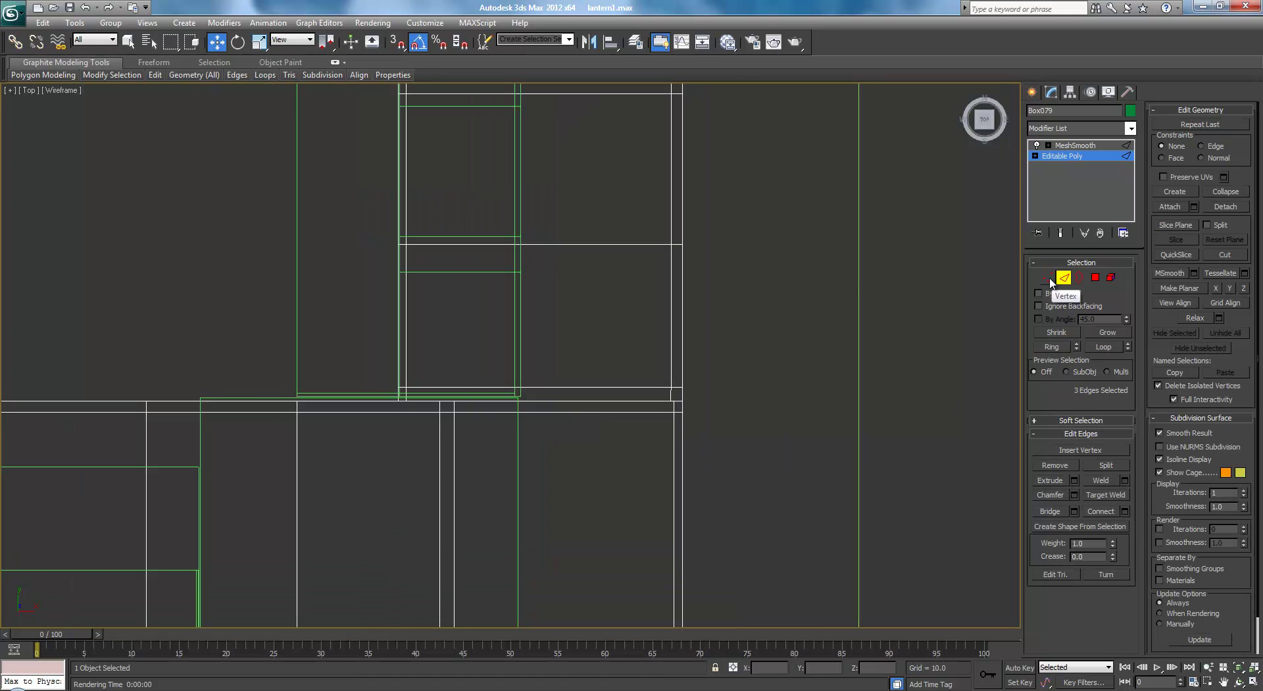
pyautogui.click(1048, 277)
pyautogui.moveTo(828, 270); pyautogui.dragTo(750, 248, button='middle')
pyautogui.scroll(4, 730, 246)
pyautogui.moveTo(736, 380); pyautogui.dragTo(477, 325, button='middle')
pyautogui.scroll(1, 450, 327)
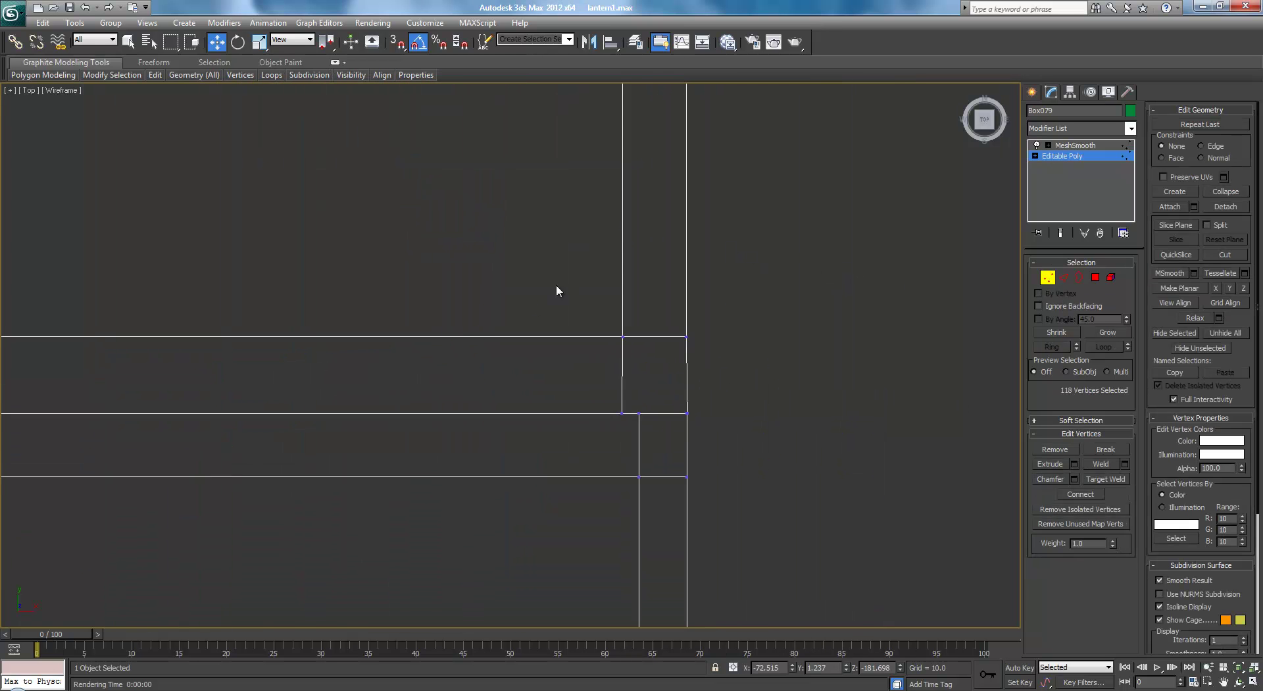
pyautogui.moveTo(619, 424); pyautogui.dragTo(628, 425)
pyautogui.moveTo(645, 376); pyautogui.dragTo(663, 369)
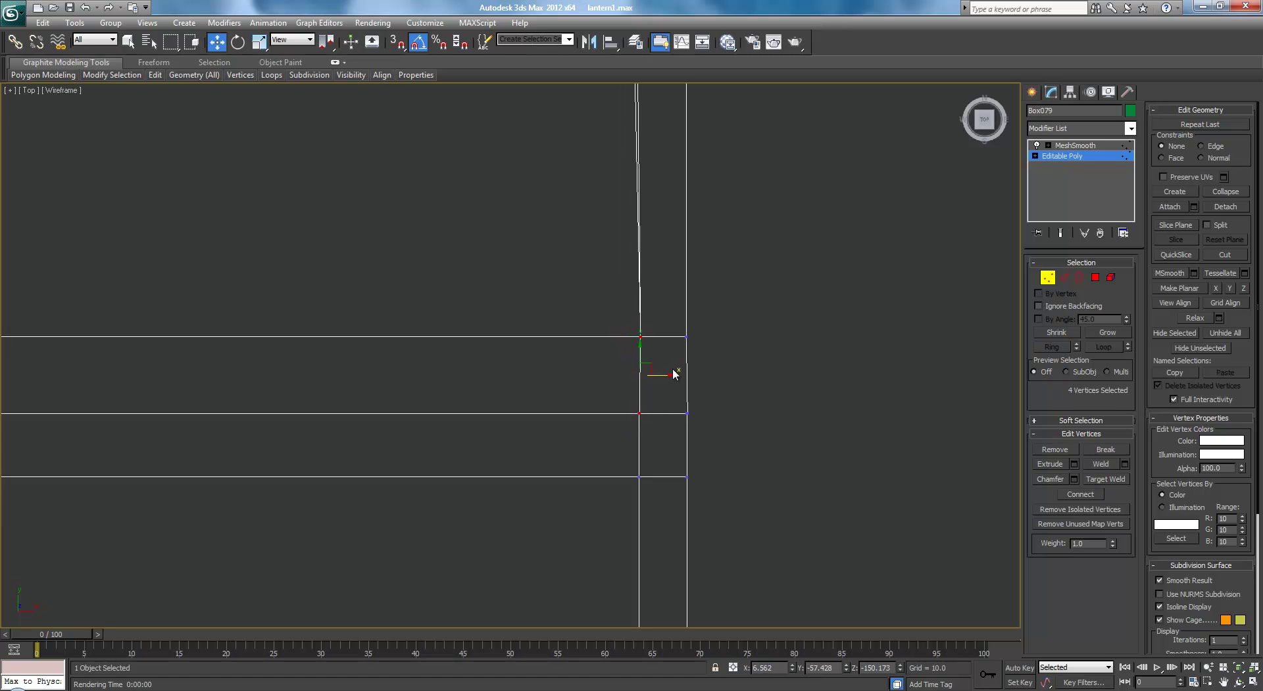
# Select the adjacent panel's vertices just inside its outer end, at both corners, and shift them along X to about 6.32.
pyautogui.scroll(-5, 697, 394)
pyautogui.scroll(-2, 599, 289)
pyautogui.moveTo(580, 295); pyautogui.dragTo(579, 278, button='middle')
pyautogui.scroll(2, 579, 277)
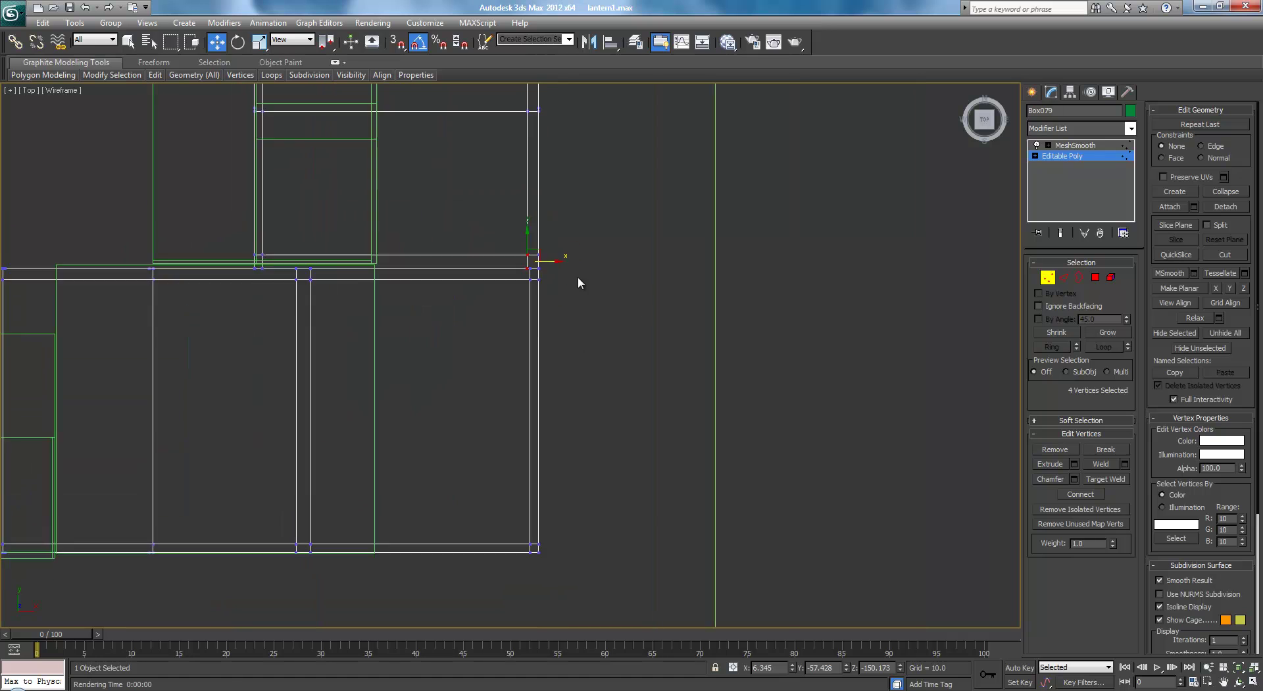
pyautogui.click(544, 194)
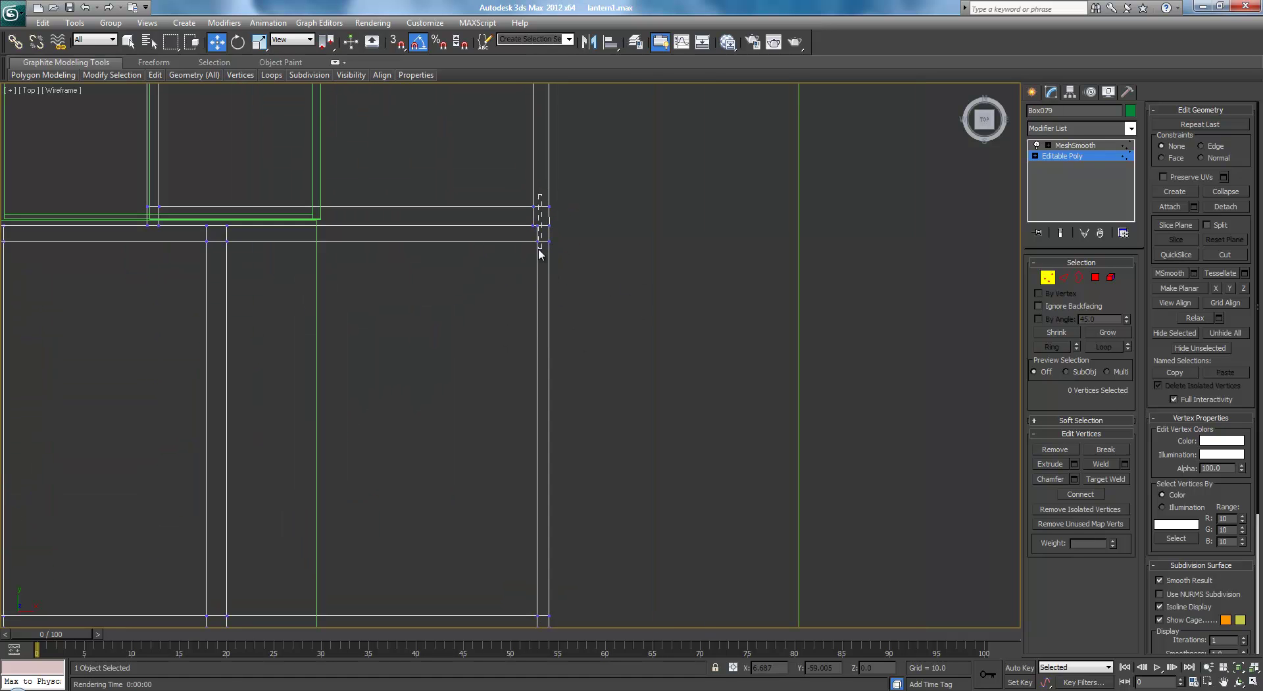
pyautogui.moveTo(536, 263); pyautogui.dragTo(536, 265)
pyautogui.moveTo(535, 393); pyautogui.dragTo(539, 192, button='middle')
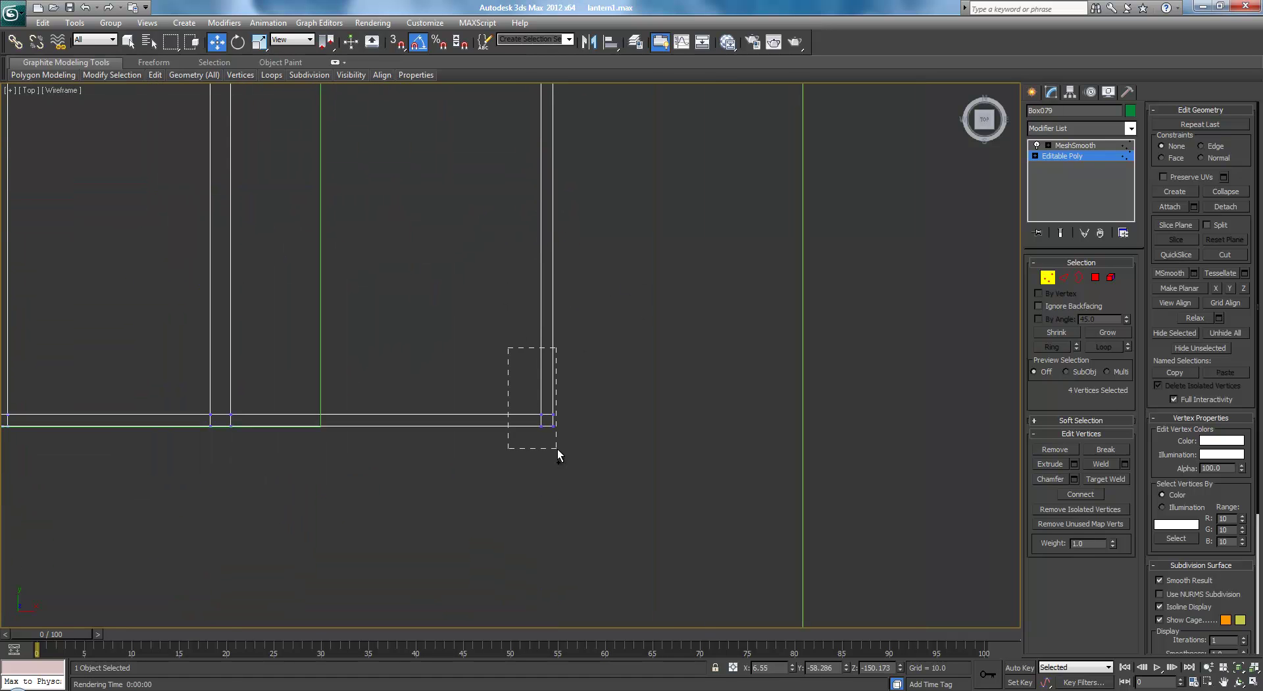
pyautogui.moveTo(558, 448); pyautogui.dragTo(556, 449)
pyautogui.moveTo(546, 456); pyautogui.dragTo(612, 456, button='middle')
pyautogui.moveTo(583, 496); pyautogui.dragTo(576, 499)
# Move the adjacent panel's pair of inner leg vertex rows along X to line up with the attached panel's inner corner, about X -12.
pyautogui.scroll(-1, 254, 421)
pyautogui.moveTo(270, 412); pyautogui.dragTo(498, 385, button='middle')
pyautogui.scroll(-2, 465, 322)
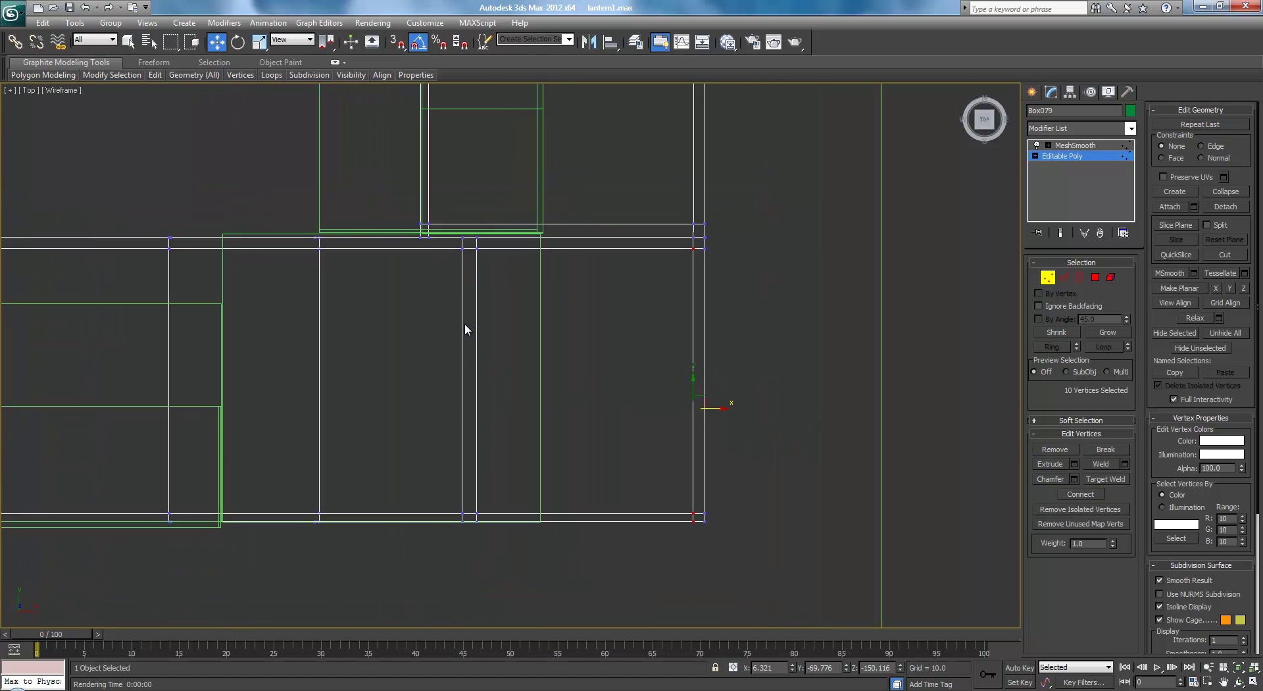
pyautogui.scroll(-1, 447, 276)
pyautogui.scroll(1, 479, 285)
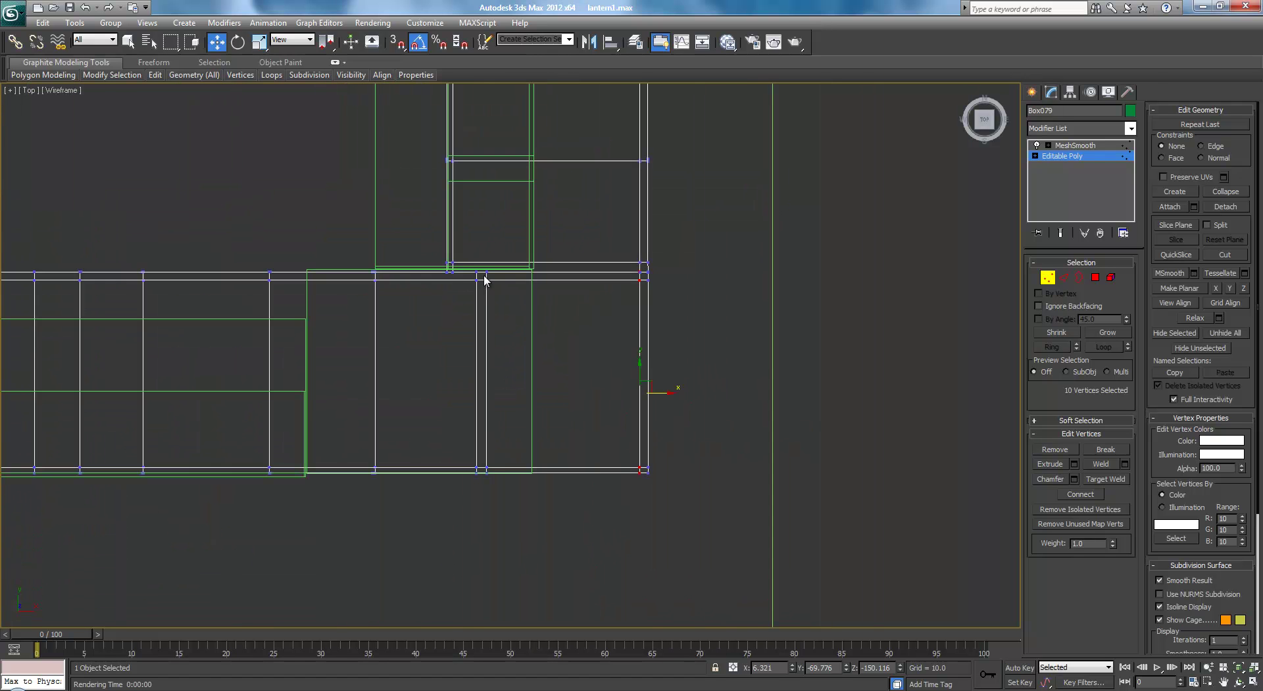
pyautogui.moveTo(510, 498); pyautogui.dragTo(510, 499)
pyautogui.scroll(3, 497, 376)
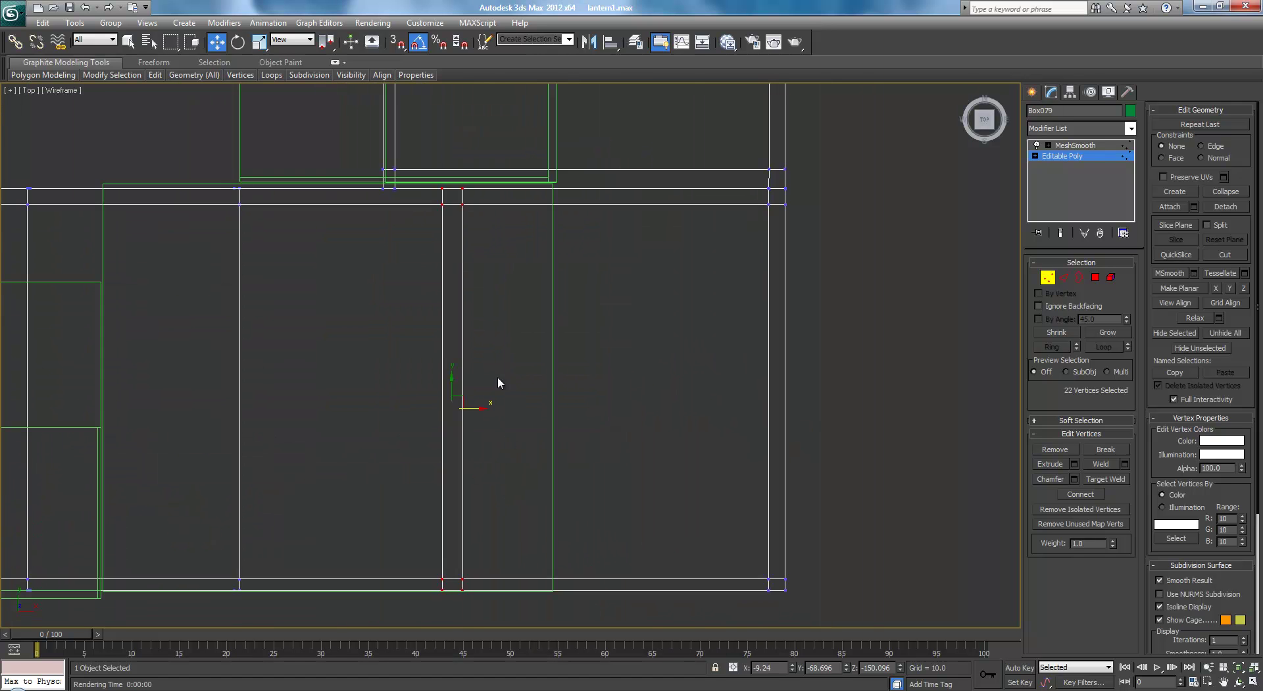
pyautogui.moveTo(483, 412); pyautogui.dragTo(417, 429)
pyautogui.scroll(4, 526, 432)
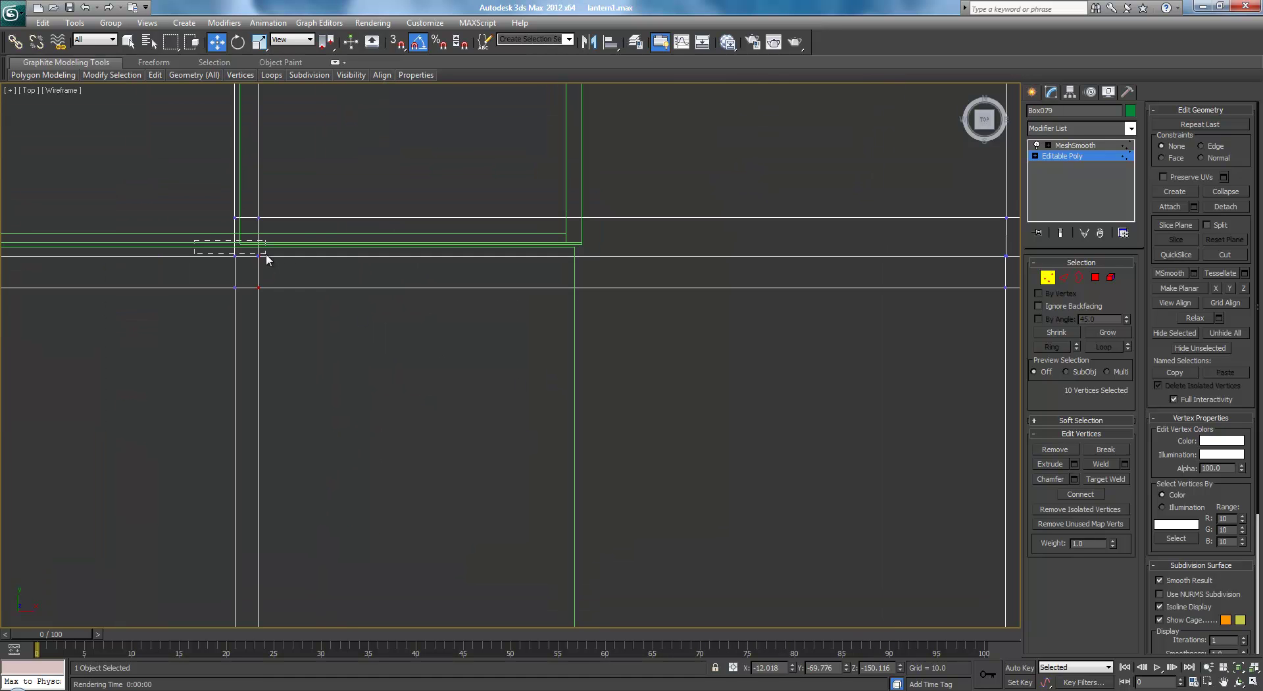
# Select the vertices along the seam between the two panels and weld them with a 0.1 threshold.
pyautogui.moveTo(644, 256); pyautogui.dragTo(344, 271, button='middle')
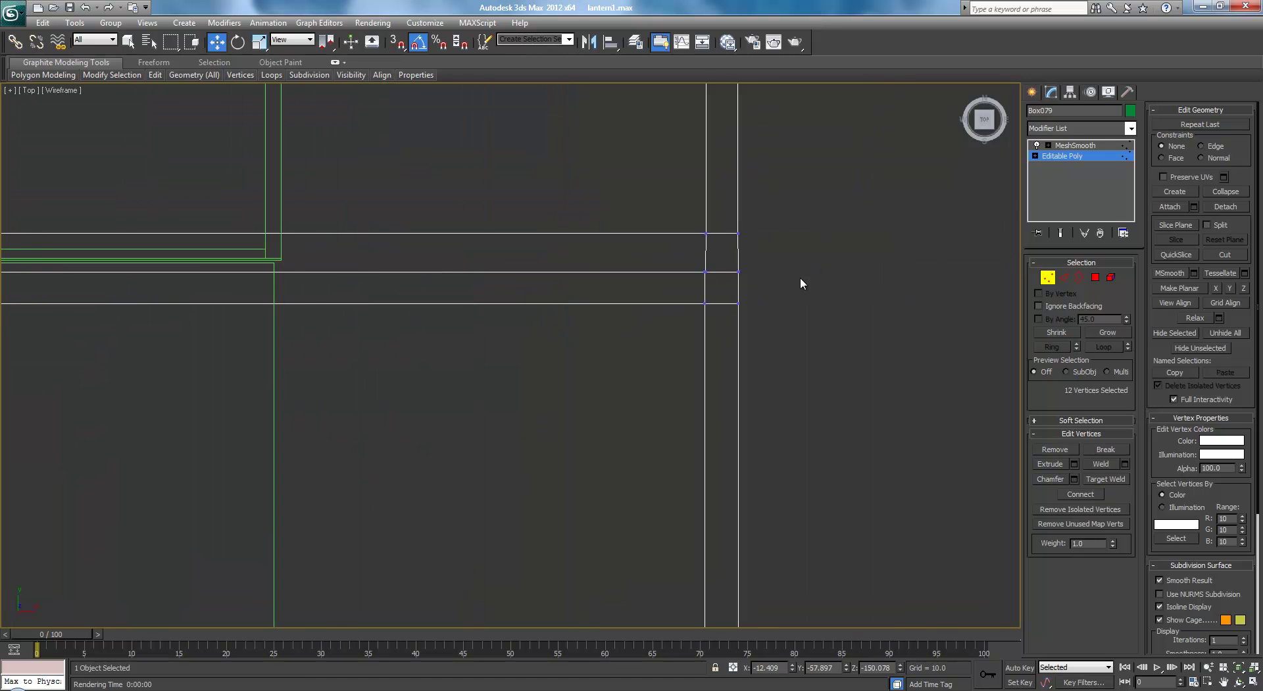
pyautogui.click(1122, 464)
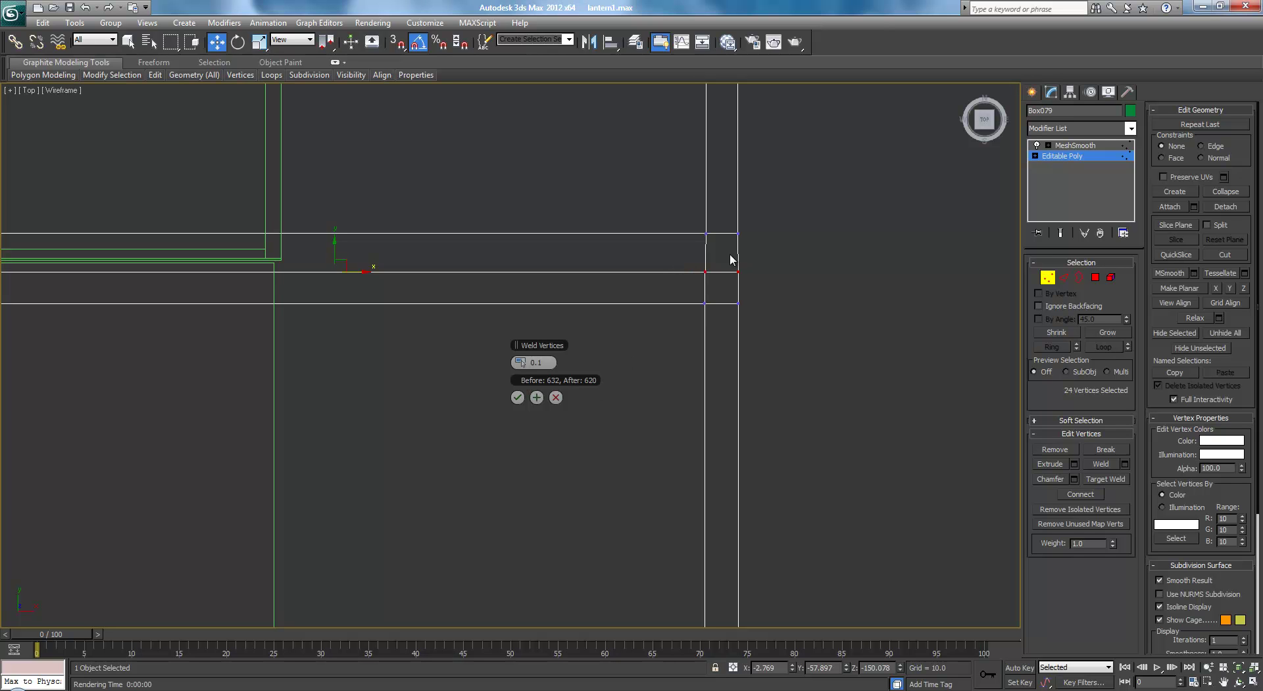
pyautogui.click(519, 397)
pyautogui.scroll(-3, 673, 390)
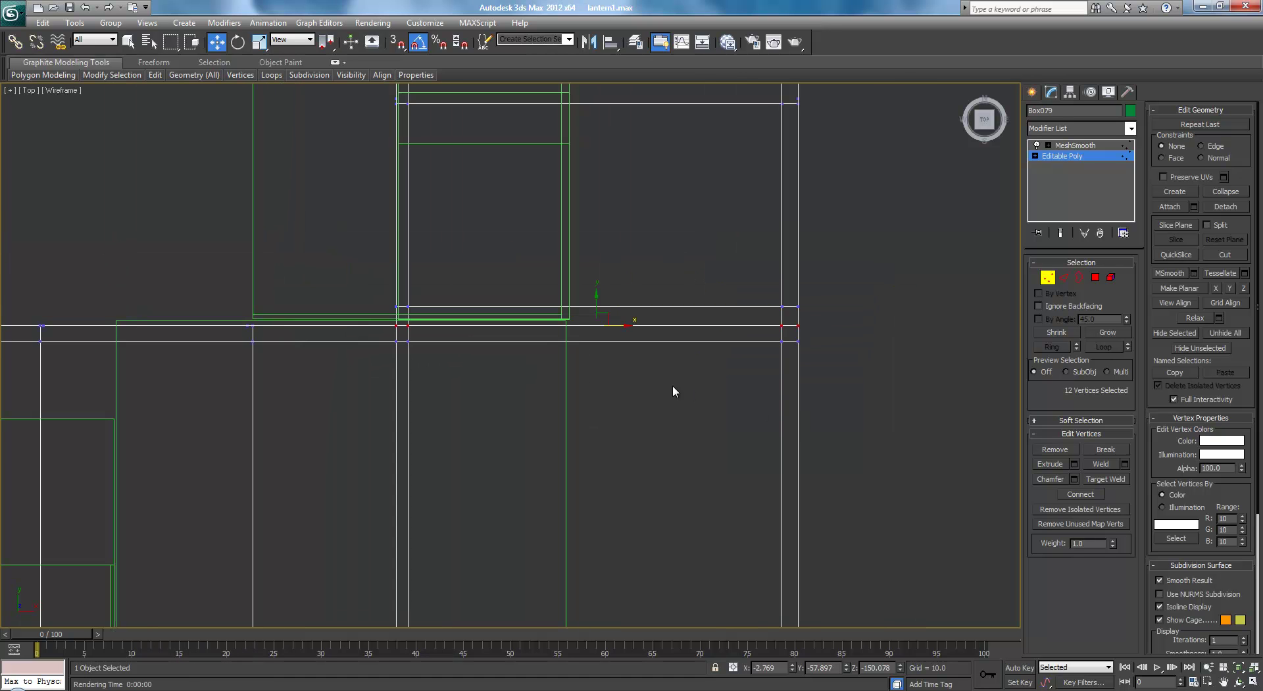
# Examine the welded seam between the two panels in the shaded perspective view, around the outer corner and along the top edge.
pyautogui.scroll(3, 672, 386)
pyautogui.scroll(-3, 672, 388)
pyautogui.moveTo(658, 429); pyautogui.dragTo(710, 431, button='middle')
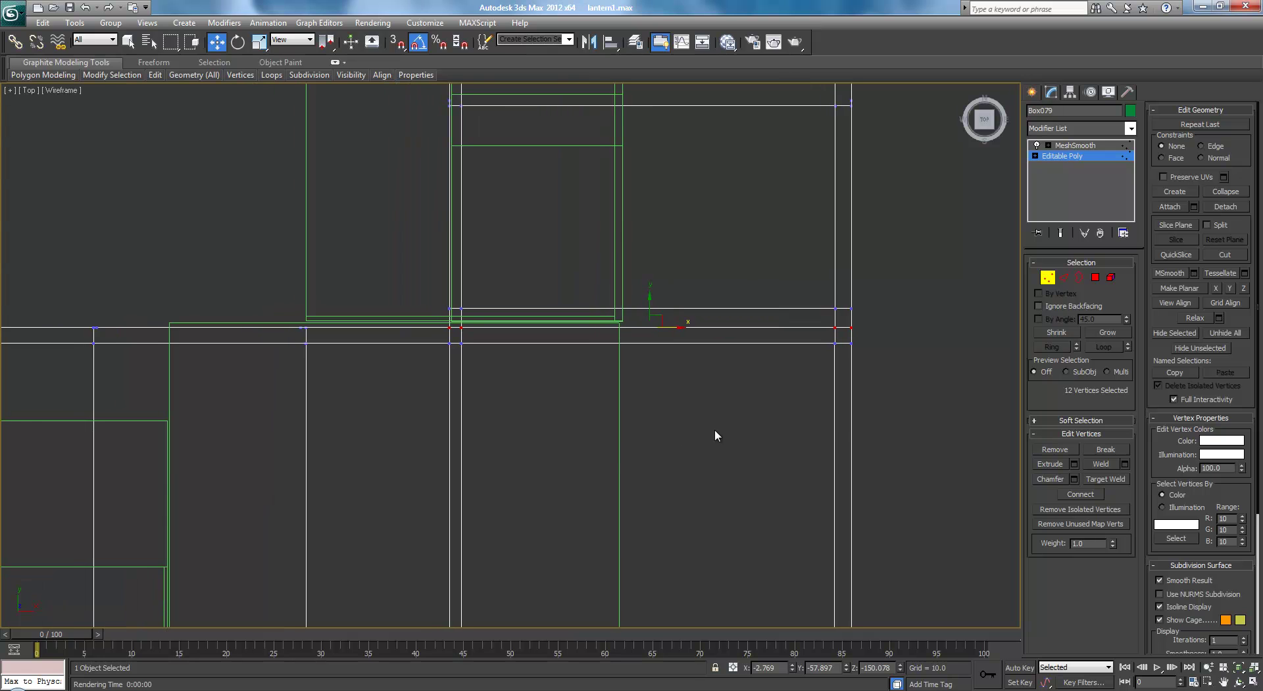
pyautogui.press('p')
pyautogui.press('F3')
pyautogui.scroll(-4, 670, 439)
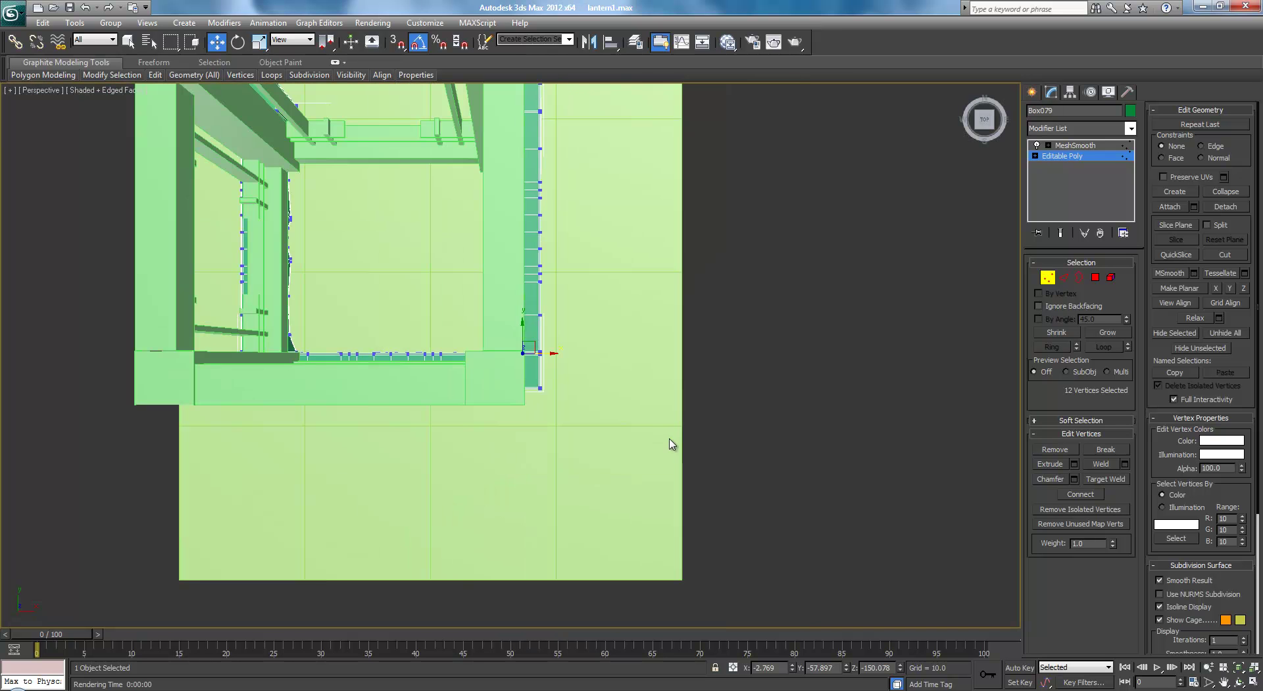
pyautogui.keyDown('alt'); pyautogui.moveTo(671, 443); pyautogui.dragTo(625, 368, button='middle'); pyautogui.keyUp('alt')
pyautogui.scroll(5, 717, 285)
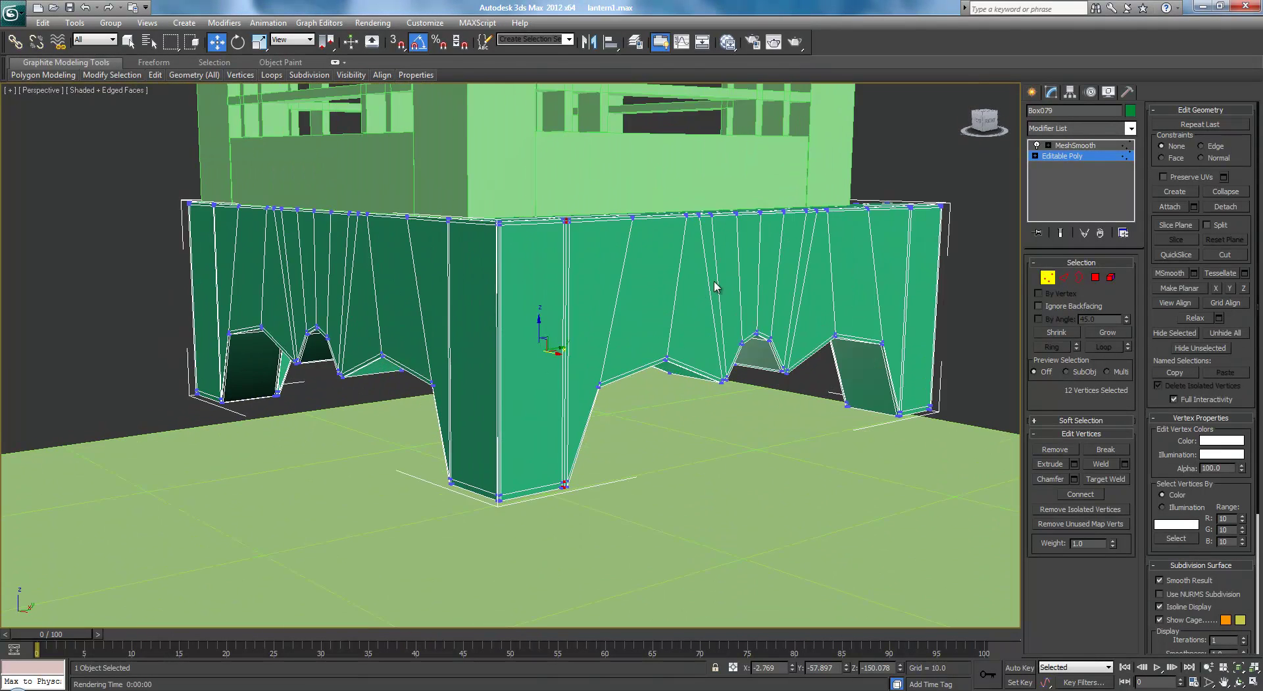
pyautogui.moveTo(733, 293); pyautogui.dragTo(690, 386, button='middle')
pyautogui.scroll(-3, 690, 388)
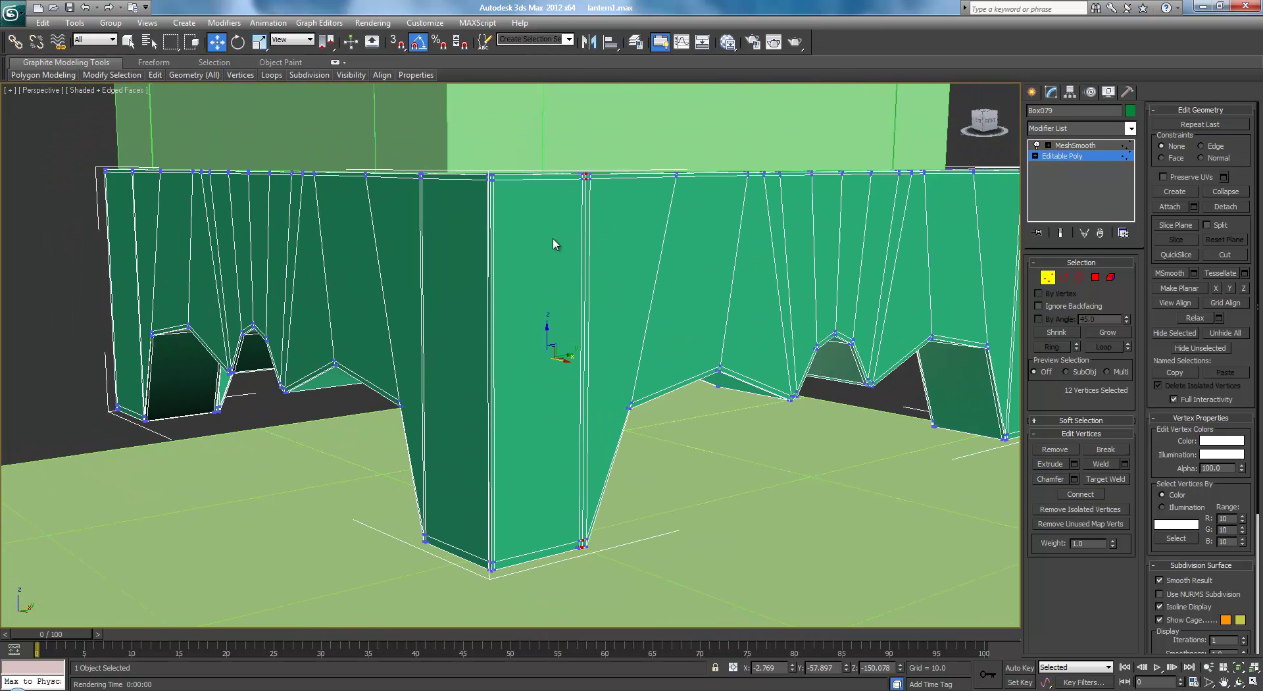
pyautogui.keyDown('alt'); pyautogui.moveTo(421, 244); pyautogui.dragTo(558, 222, button='middle'); pyautogui.keyUp('alt')
pyautogui.moveTo(561, 347); pyautogui.dragTo(578, 211, button='middle')
pyautogui.scroll(3, 576, 338)
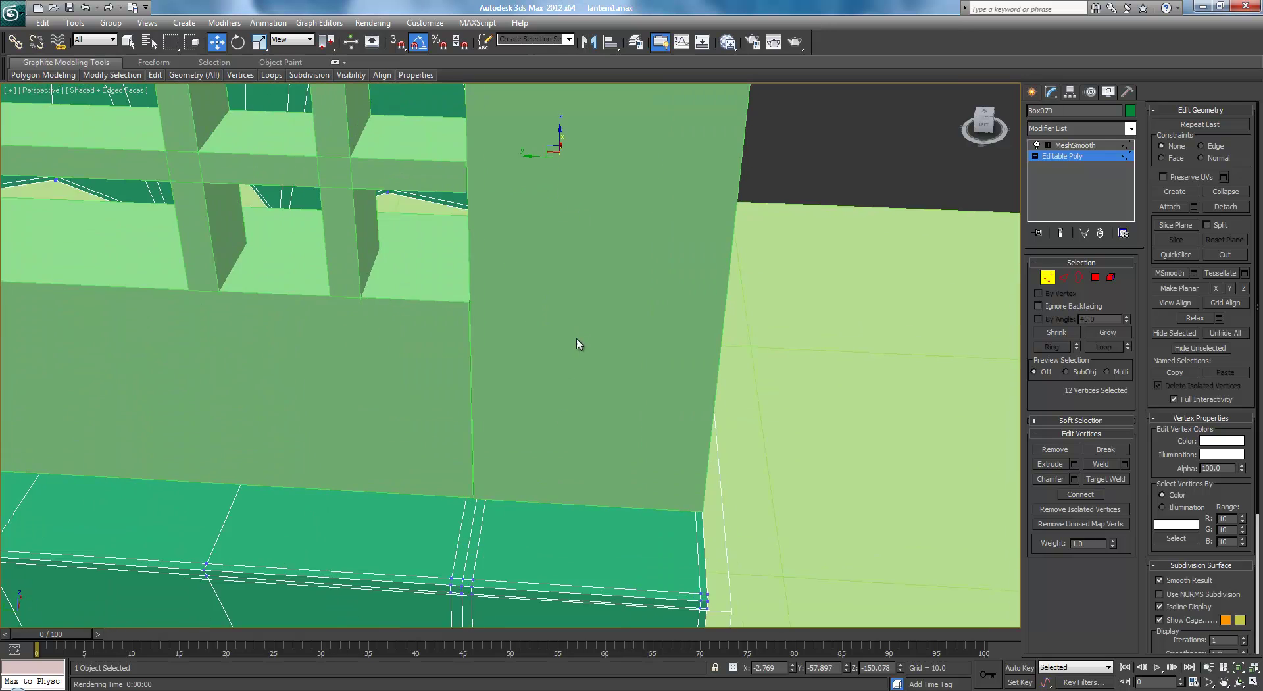
pyautogui.scroll(2, 577, 342)
pyautogui.moveTo(574, 395); pyautogui.dragTo(585, 235)
pyautogui.scroll(2, 589, 242)
pyautogui.scroll(2, 598, 312)
pyautogui.moveTo(601, 332); pyautogui.dragTo(664, 31, button='middle')
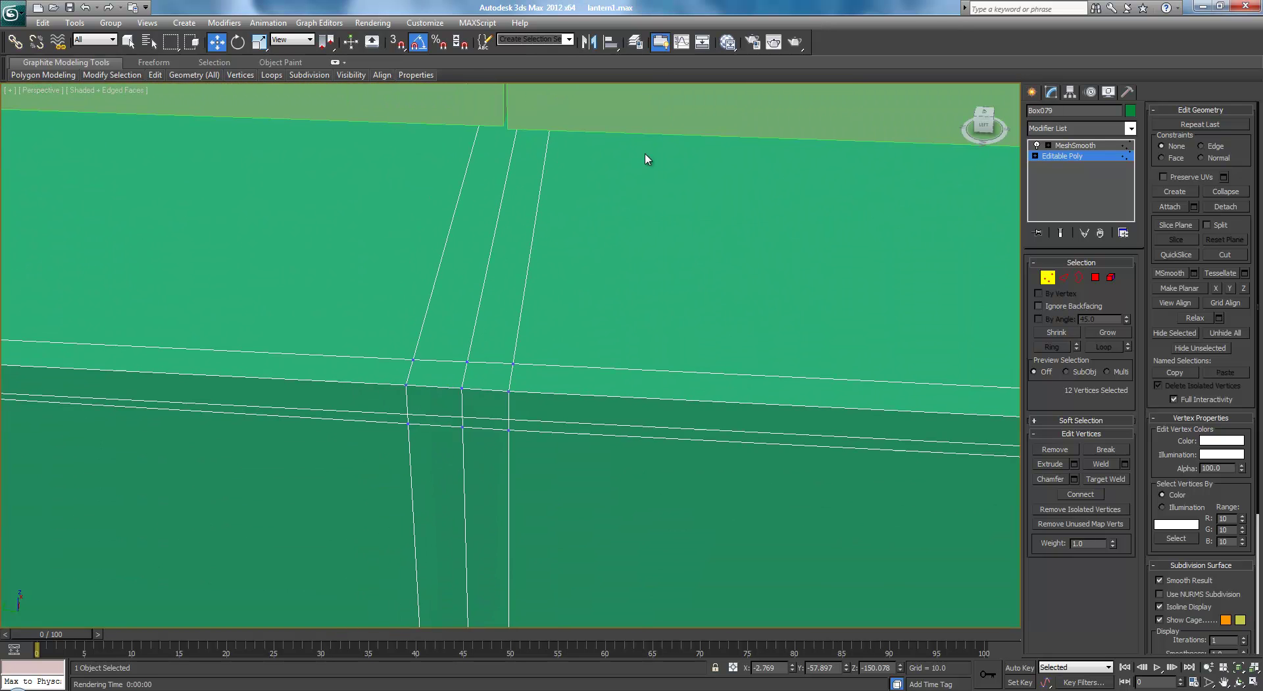
# Try moving the seam's top vertices one at a time to test the weld, cancelling each move.
pyautogui.keyDown('alt'); pyautogui.moveTo(607, 257); pyautogui.dragTo(499, 301, button='middle'); pyautogui.keyUp('alt')
pyautogui.click(534, 309)
pyautogui.keyDown('alt'); pyautogui.moveTo(611, 338); pyautogui.dragTo(531, 287, button='middle'); pyautogui.keyUp('alt')
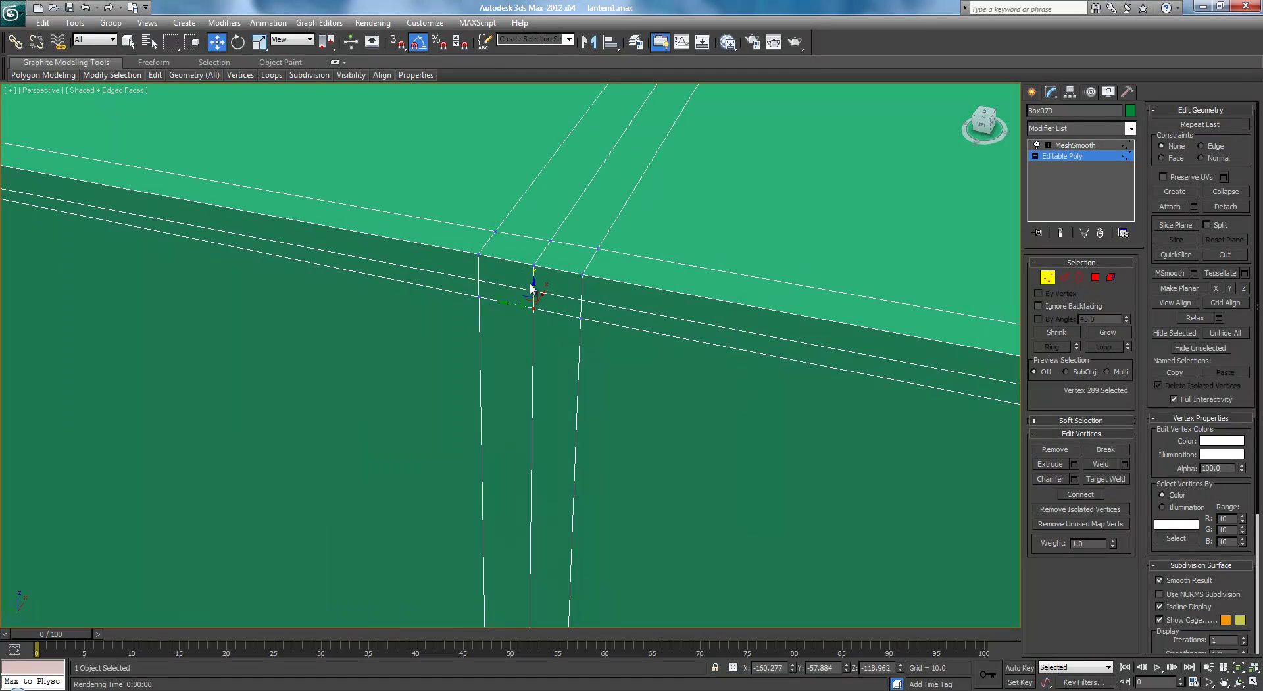
pyautogui.moveTo(542, 296)
pyautogui.mouseDown()
pyautogui.moveTo(538, 280)
pyautogui.moveTo(553, 285)
pyautogui.moveTo(531, 317)
pyautogui.moveTo(536, 285)
pyautogui.moveTo(531, 298)
pyautogui.moveTo(550, 298)
pyautogui.mouseUp()
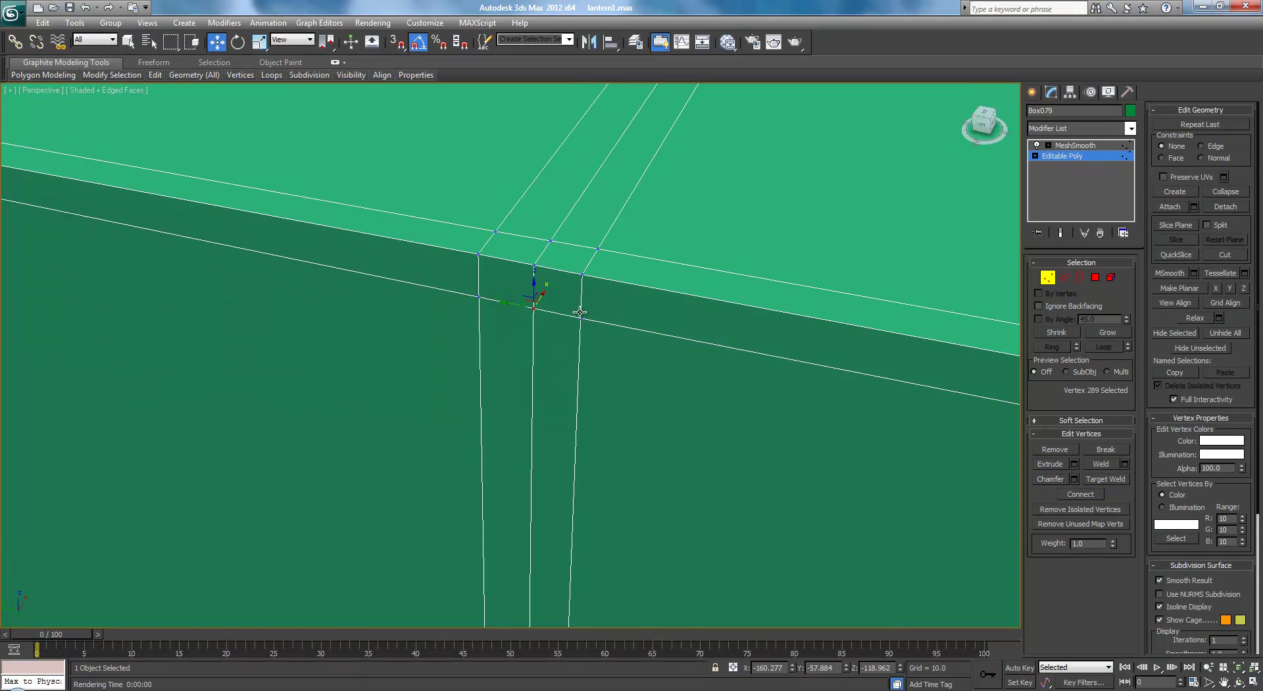
pyautogui.scroll(-3, 582, 329)
pyautogui.scroll(3, 536, 322)
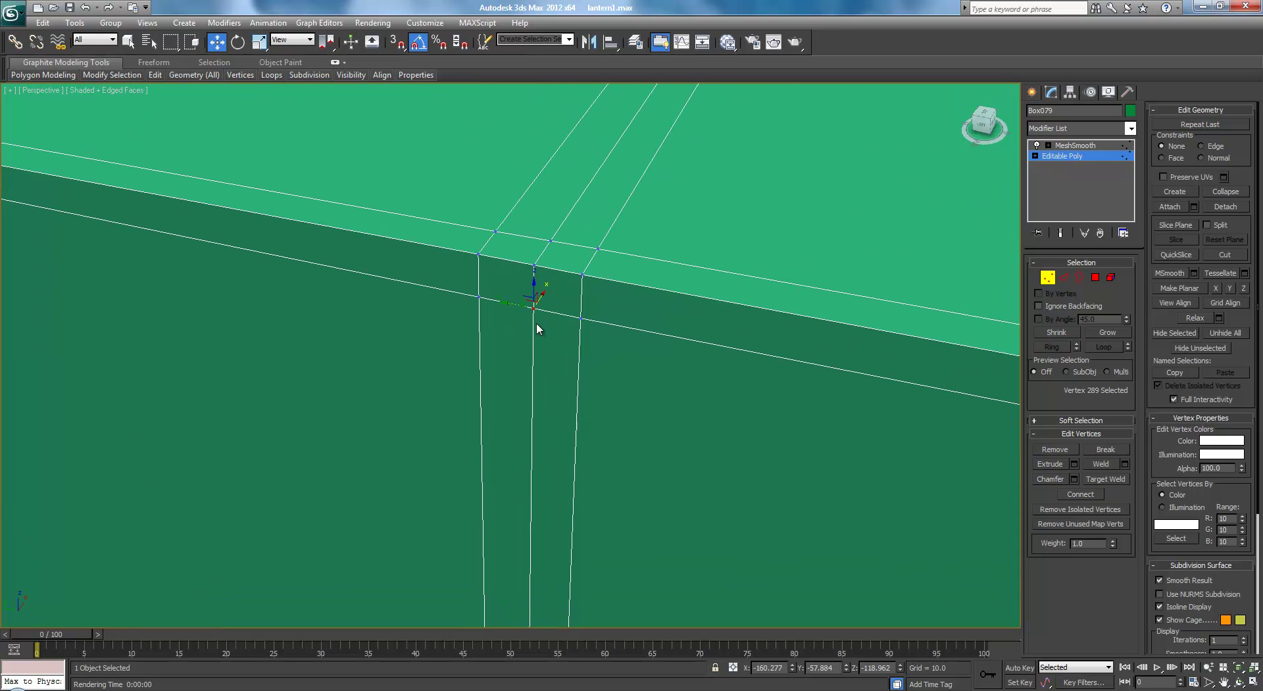
pyautogui.click(532, 265)
pyautogui.moveTo(535, 241)
pyautogui.mouseDown()
pyautogui.moveTo(535, 198)
pyautogui.moveTo(535, 279)
pyautogui.moveTo(543, 263)
pyautogui.mouseUp()
pyautogui.rightClick(543, 263)
pyautogui.click(549, 240)
pyautogui.moveTo(551, 219); pyautogui.dragTo(557, 190)
pyautogui.rightClick(556, 191)
# Examine the seam down to the leg's foot and check the corner with the MeshSmooth result shown.
pyautogui.scroll(-3, 612, 306)
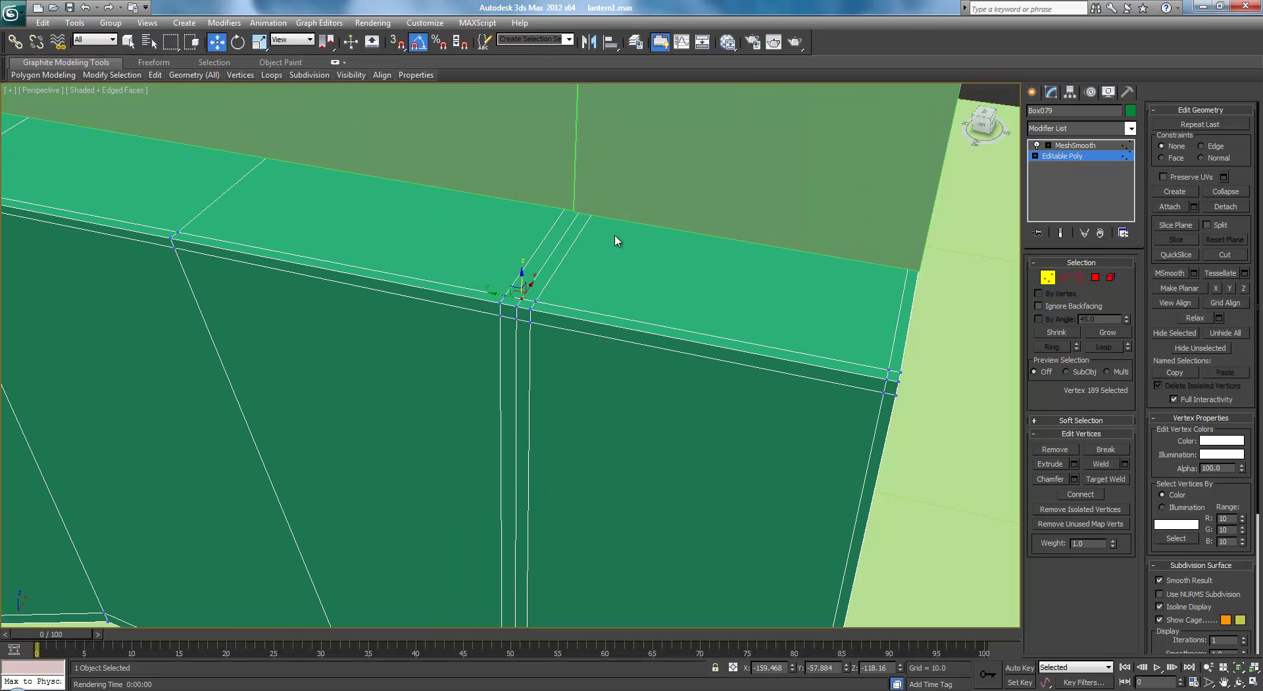
pyautogui.press('l')
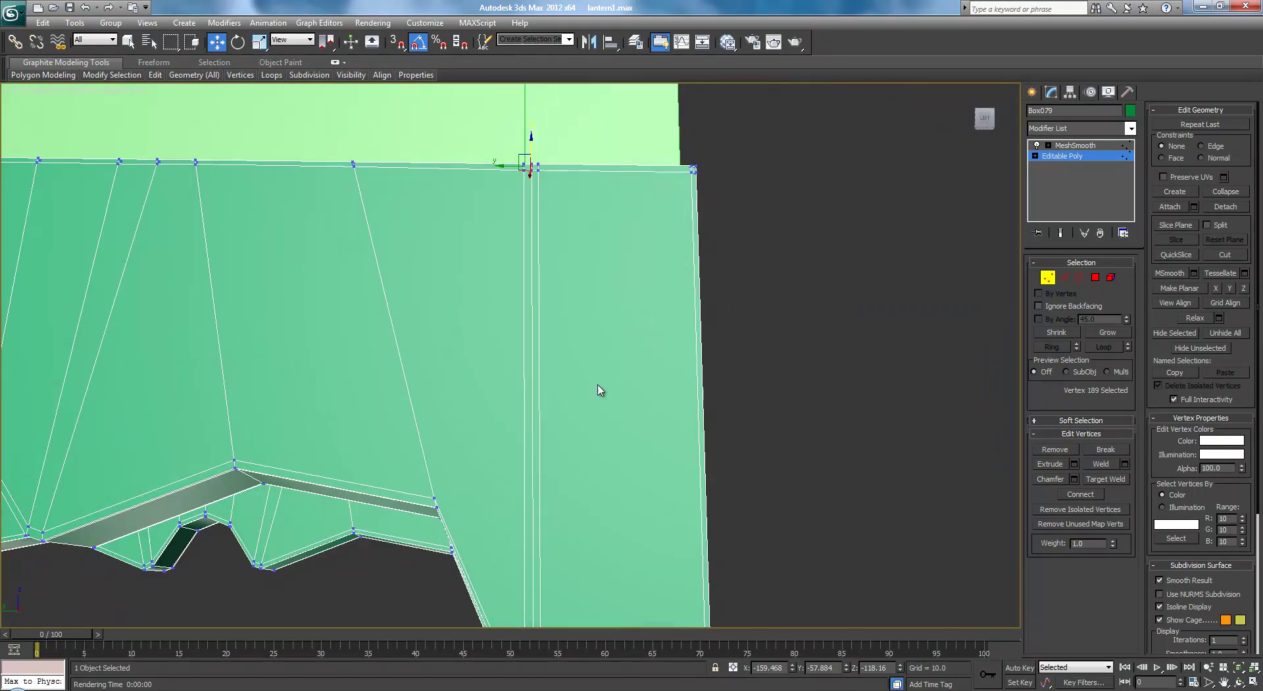
pyautogui.moveTo(598, 385); pyautogui.dragTo(596, 123, button='middle')
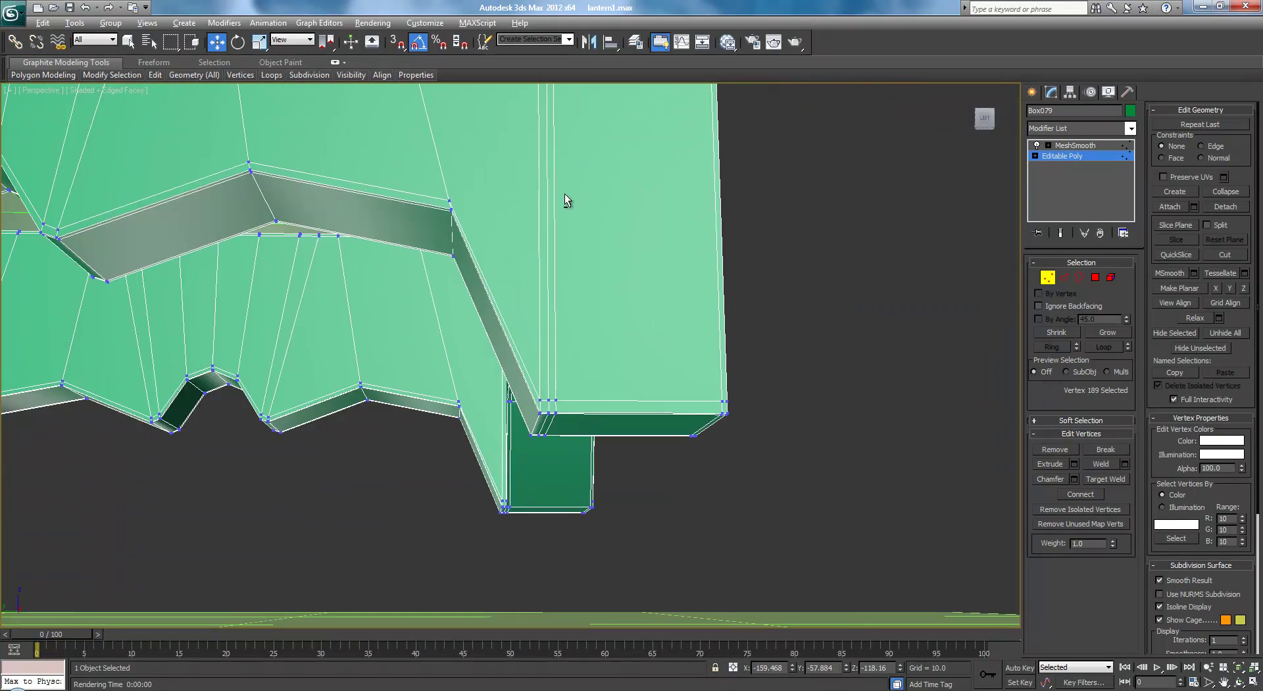
pyautogui.keyDown('alt'); pyautogui.moveTo(565, 194); pyautogui.dragTo(877, 279, button='middle'); pyautogui.keyUp('alt')
pyautogui.click(1075, 145)
pyautogui.scroll(3, 462, 365)
pyautogui.scroll(2, 462, 365)
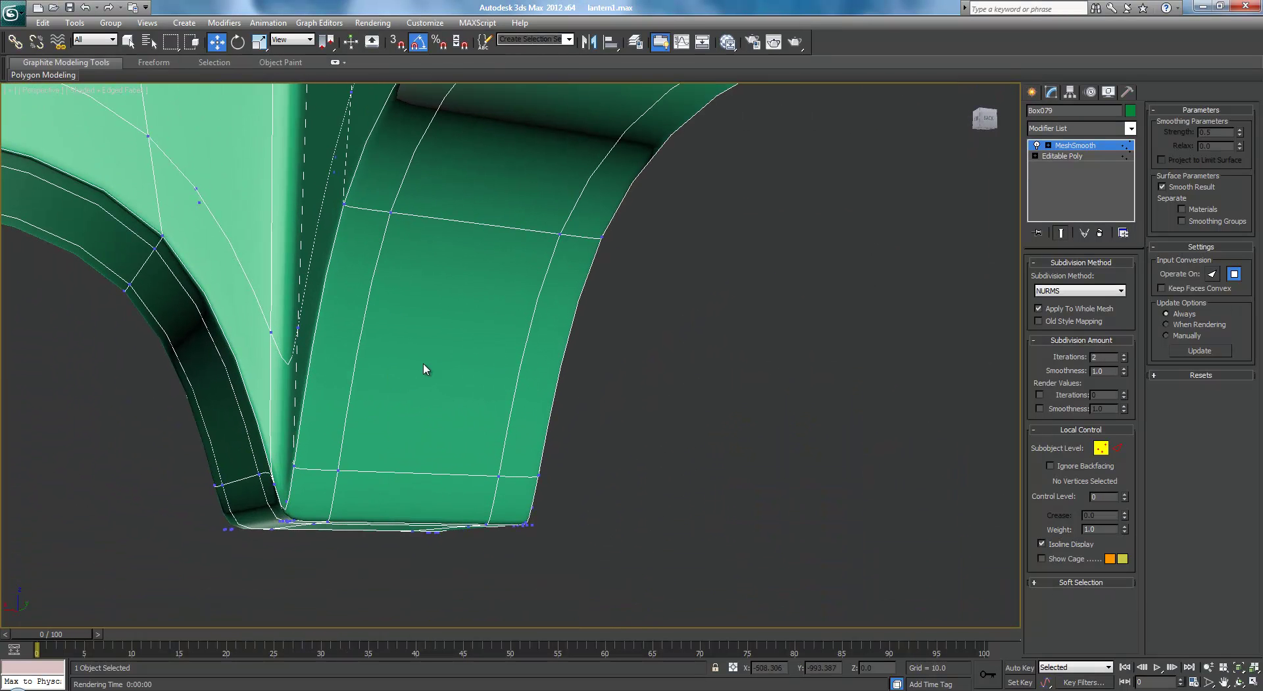
pyautogui.click(298, 518)
pyautogui.hotkey('shift', 'z')
pyautogui.hotkey('shift', 'z')
pyautogui.hotkey('shift', 'z')
pyautogui.hotkey('shift', 'z')
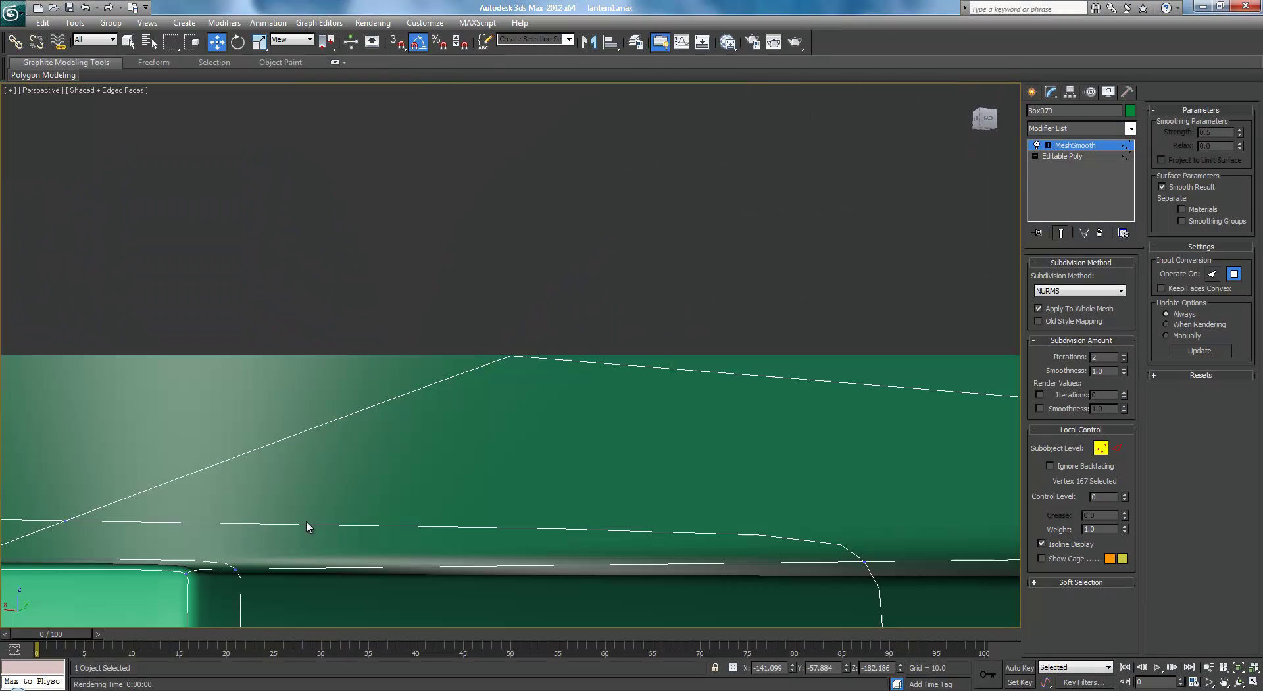
pyautogui.hotkey('shift', 'z')
pyautogui.hotkey('shift', 'z')
pyautogui.hotkey('shift', 'z')
pyautogui.hotkey('shift', 'z')
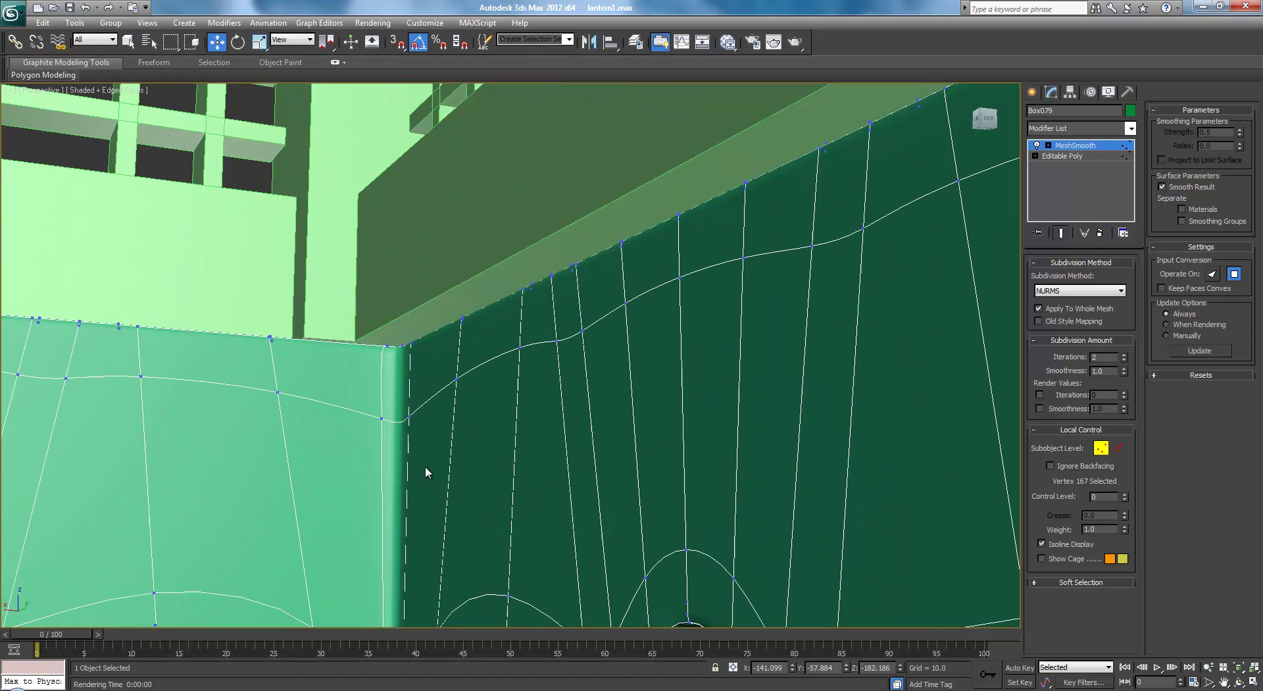
pyautogui.keyDown('alt'); pyautogui.moveTo(538, 315); pyautogui.dragTo(648, 361, button='middle'); pyautogui.keyUp('alt')
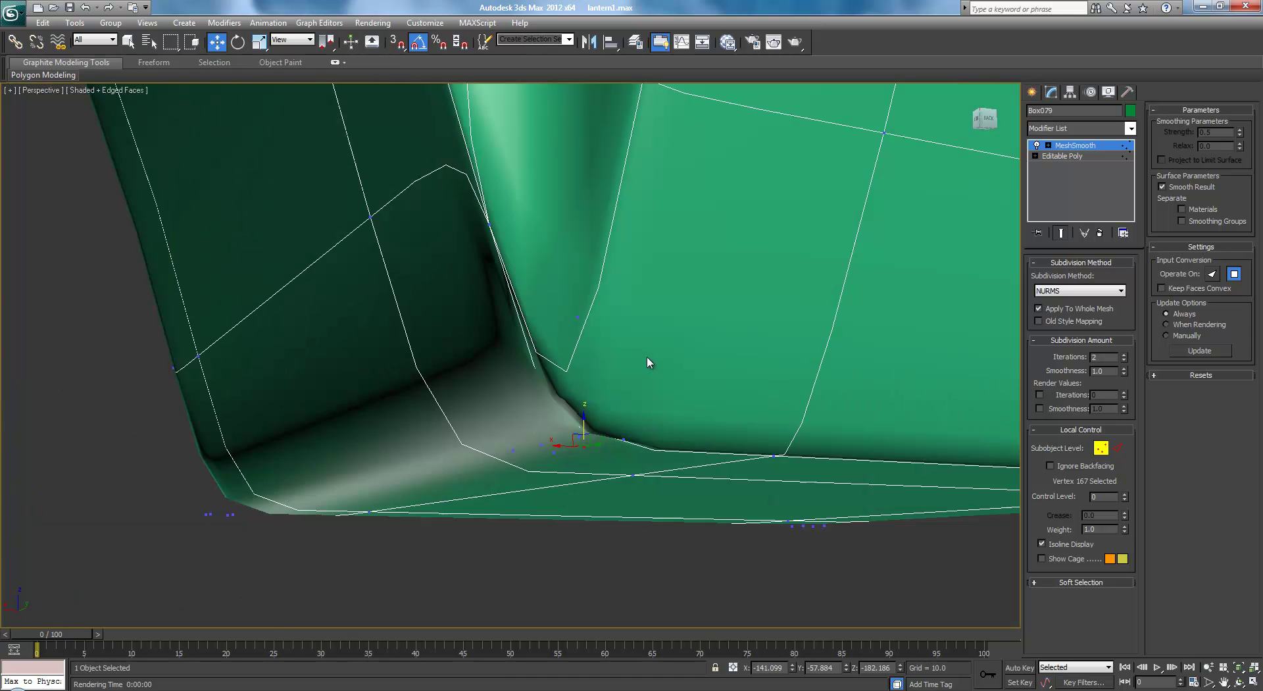
pyautogui.hotkey('shift', 'z')
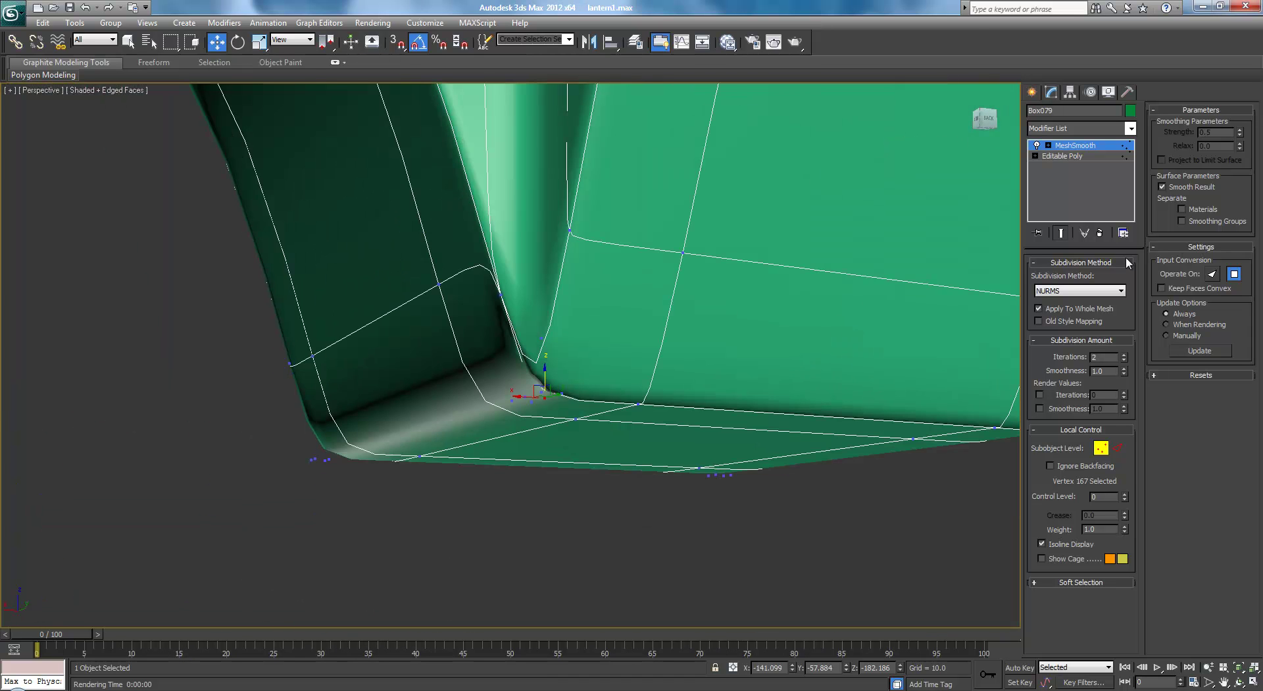
# Raise the base's MeshSmooth subdivision to 3 iterations and check the smoothed corner edge.
pyautogui.click(1125, 355)
pyautogui.keyDown('alt'); pyautogui.moveTo(596, 258); pyautogui.dragTo(528, 316, button='middle'); pyautogui.keyUp('alt')
pyautogui.moveTo(528, 316); pyautogui.dragTo(576, 546, button='middle')
pyautogui.moveTo(575, 259); pyautogui.dragTo(569, 341, button='middle')
pyautogui.scroll(-2, 573, 367)
pyautogui.scroll(-2, 569, 340)
# Compare the base's Editable Poly cage with its MeshSmooth result and turn off the edged faces display.
pyautogui.click(1059, 156)
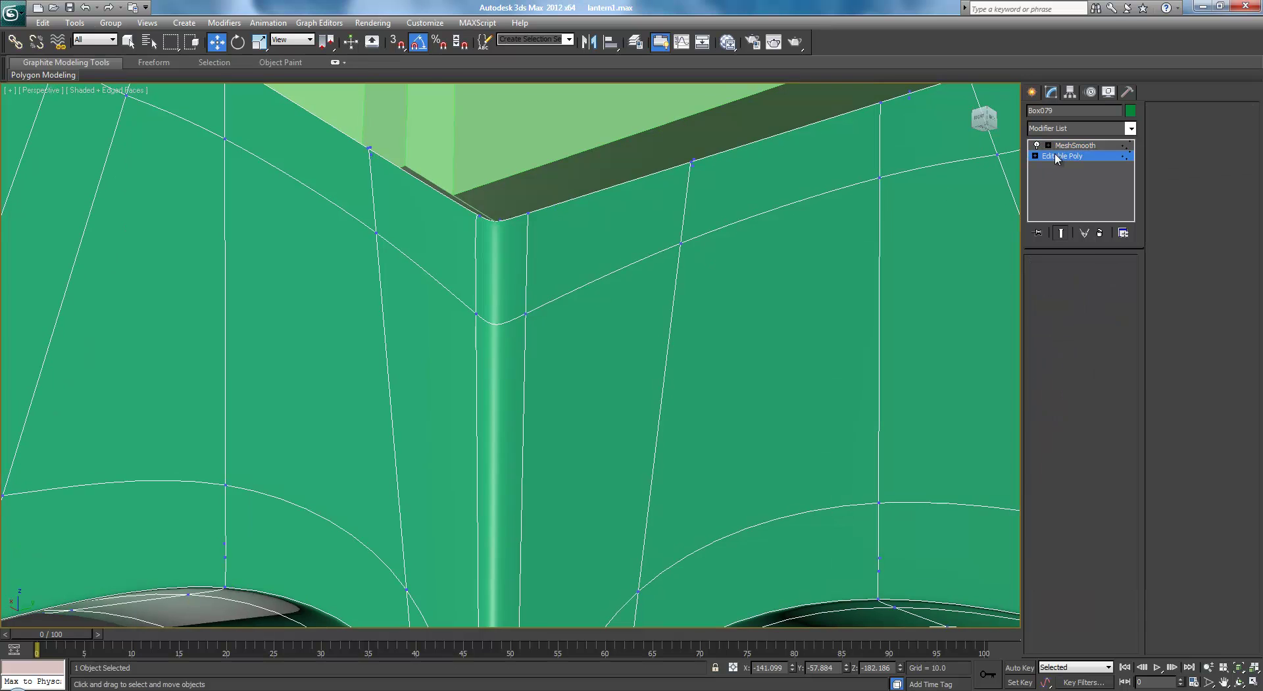
pyautogui.scroll(-5, 728, 255)
pyautogui.keyDown('alt'); pyautogui.moveTo(727, 256); pyautogui.dragTo(662, 389, button='middle'); pyautogui.keyUp('alt')
pyautogui.scroll(3, 661, 390)
pyautogui.scroll(2, 662, 388)
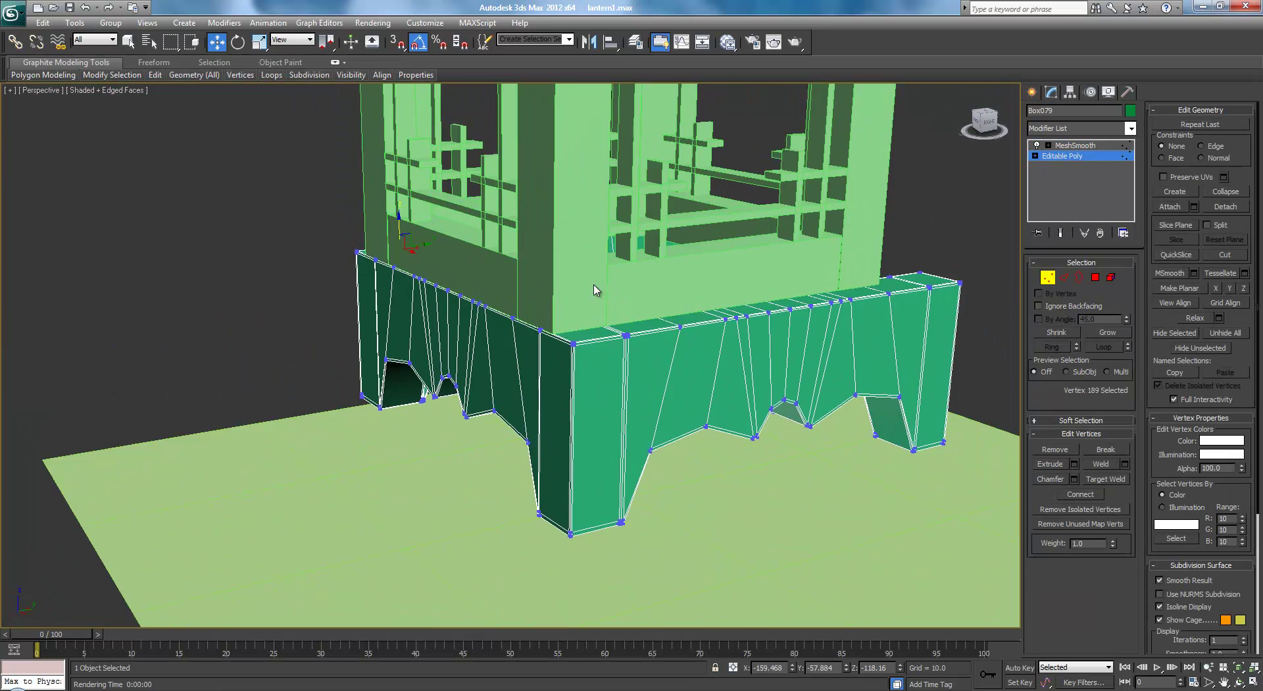
pyautogui.scroll(2, 598, 285)
pyautogui.scroll(2, 722, 347)
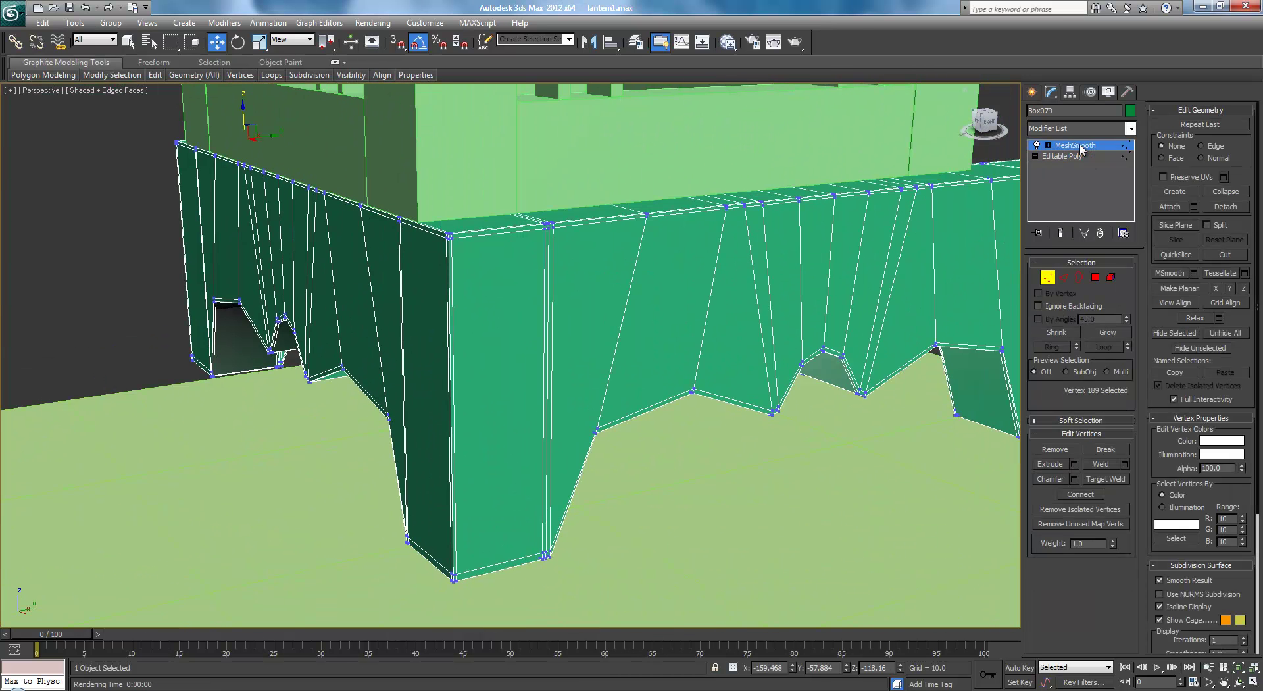
pyautogui.scroll(-5, 750, 316)
pyautogui.press('F4')
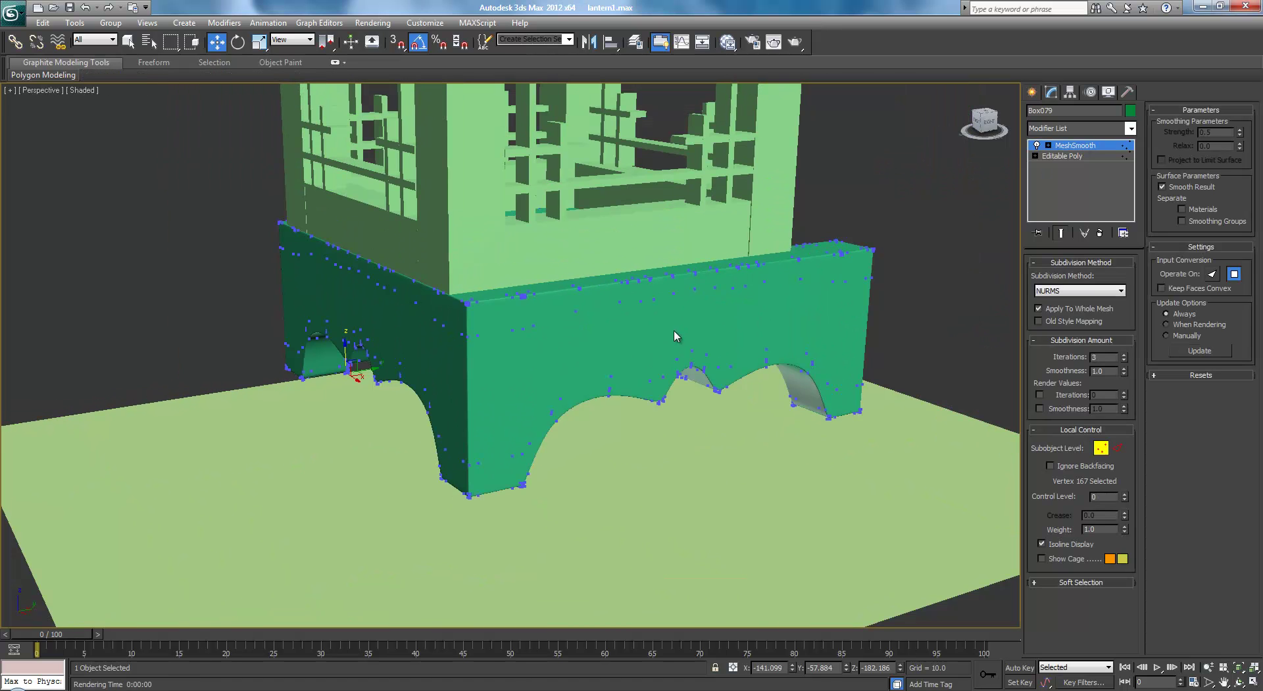
# Return the base to its MeshSmooth level, leave vertex editing and deselect it.
pyautogui.click(1064, 156)
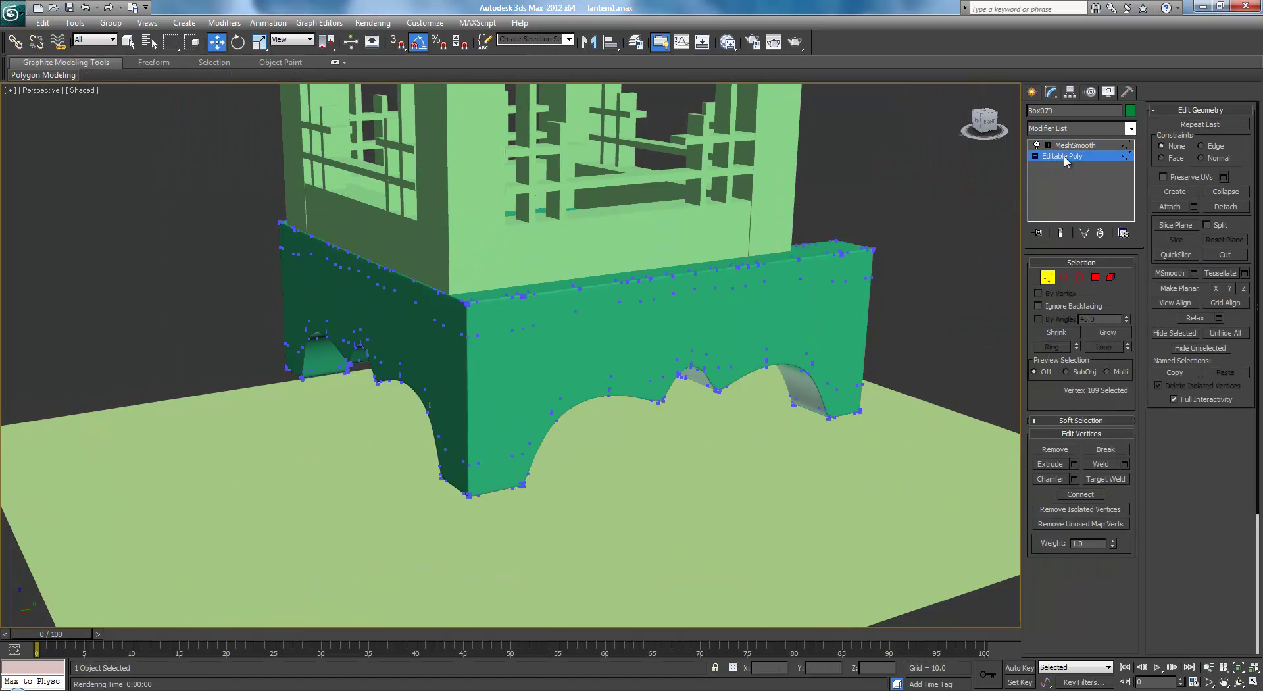
pyautogui.click(1072, 145)
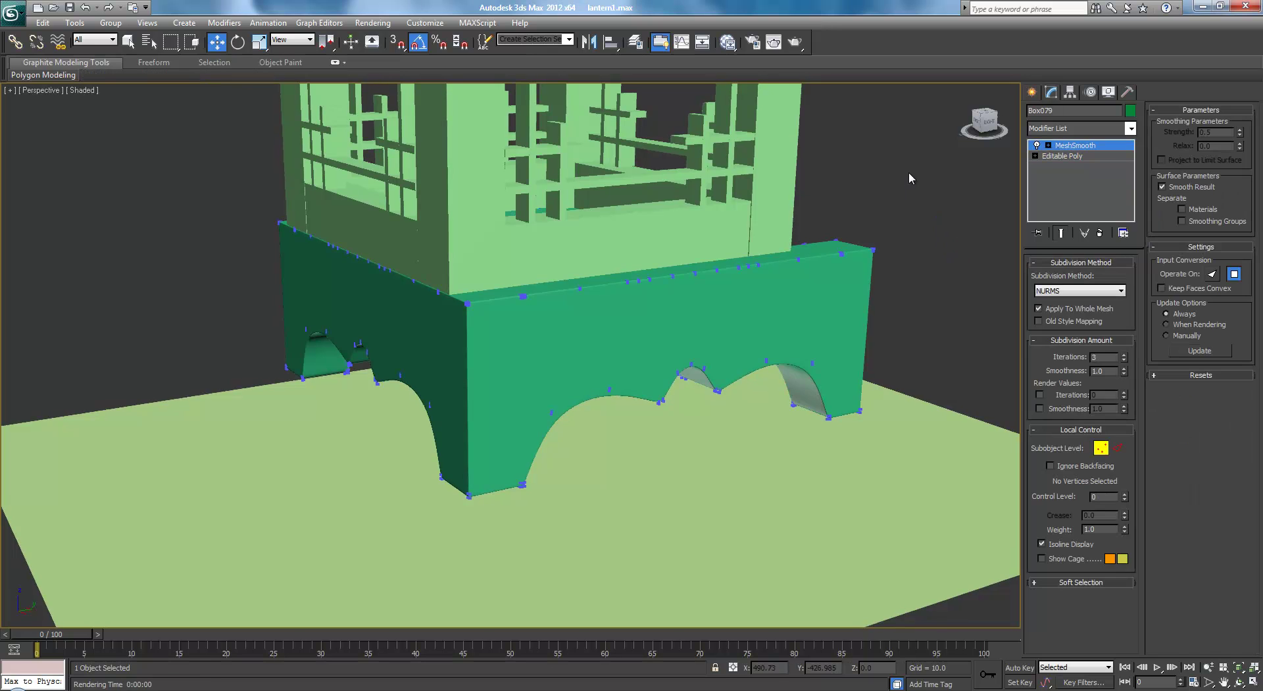
pyautogui.rightClick(794, 165)
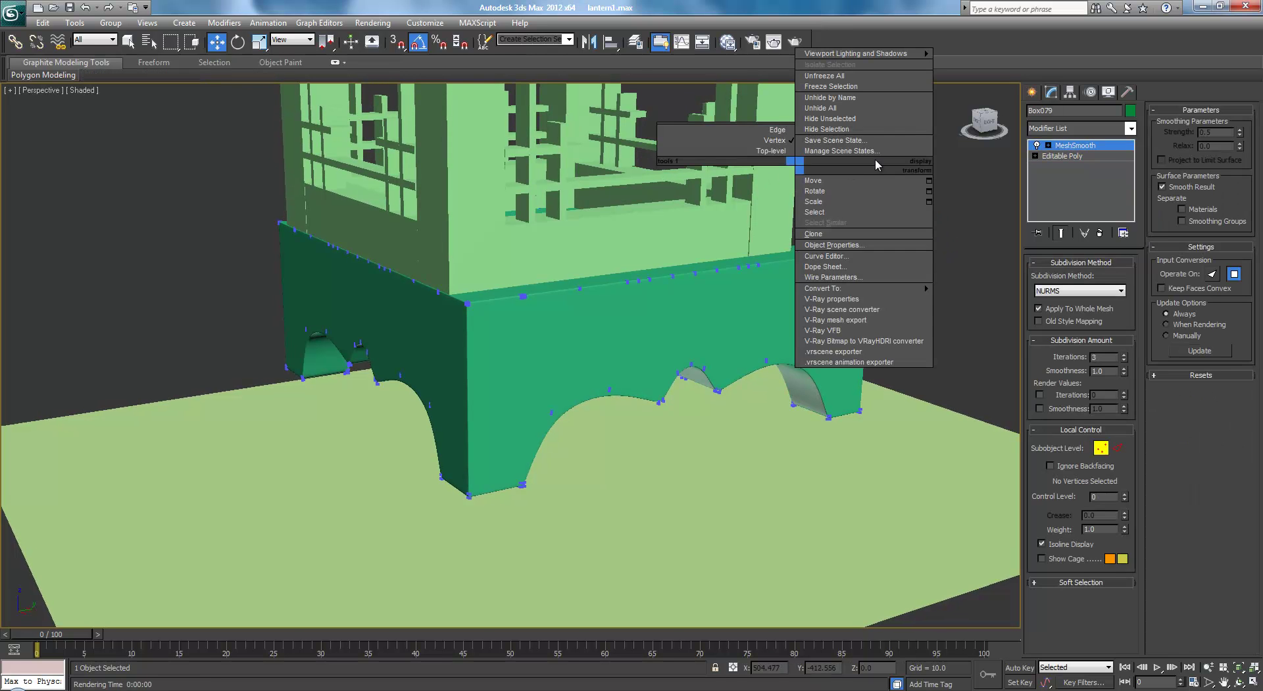
pyautogui.click(980, 184)
pyautogui.click(874, 184)
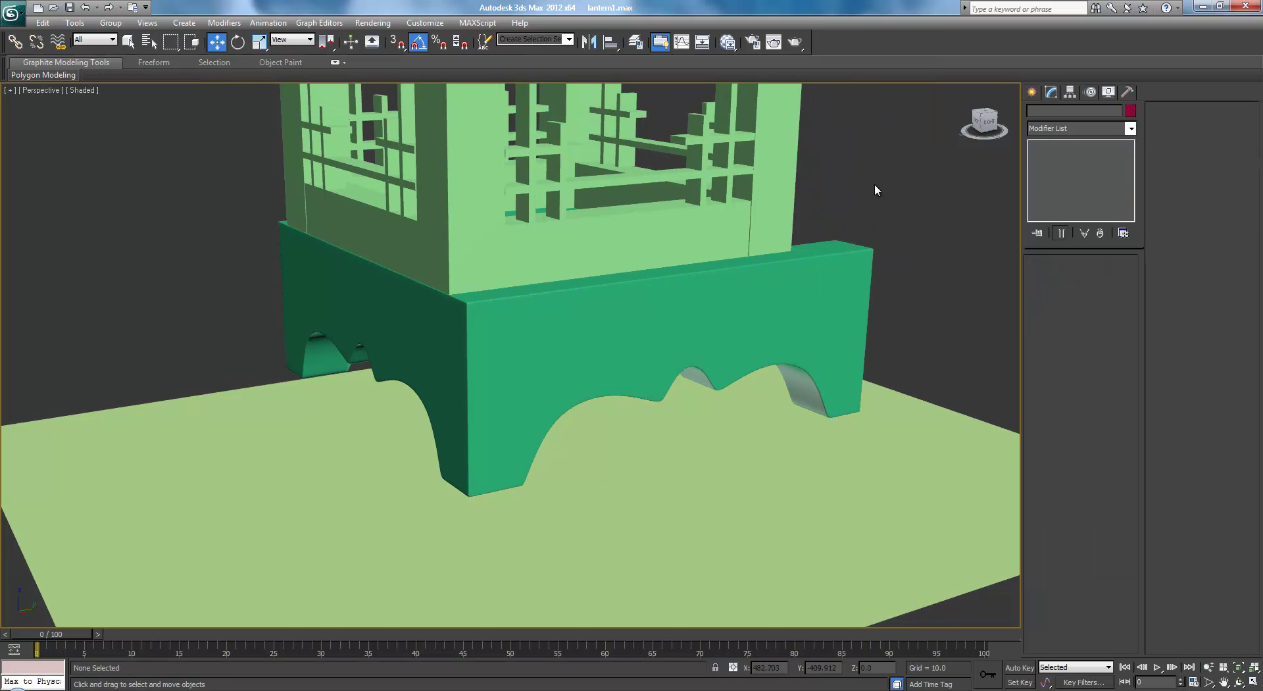
# Examine the smoothed base from all sides, including the ends still lacking a connecting panel.
pyautogui.keyDown('alt'); pyautogui.moveTo(874, 183); pyautogui.dragTo(916, 285, button='middle'); pyautogui.keyUp('alt')
pyautogui.scroll(5, 854, 306)
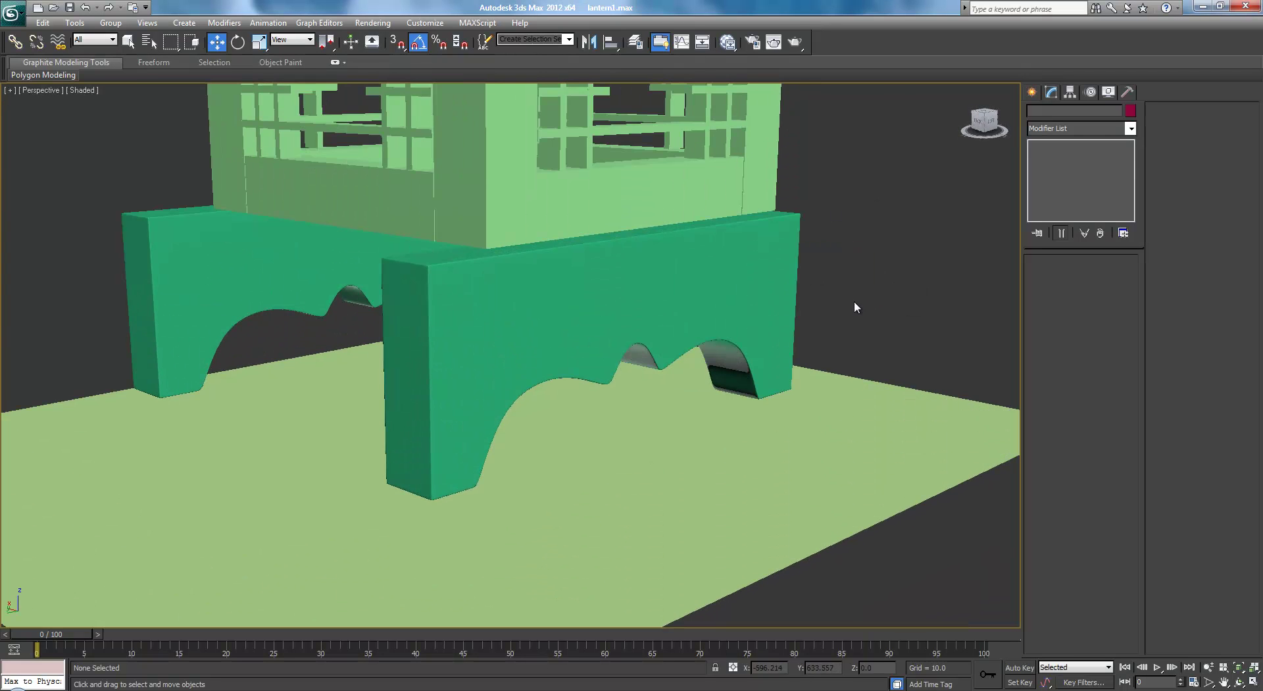
pyautogui.keyDown('alt'); pyautogui.moveTo(828, 309); pyautogui.dragTo(918, 318, button='middle'); pyautogui.keyUp('alt')
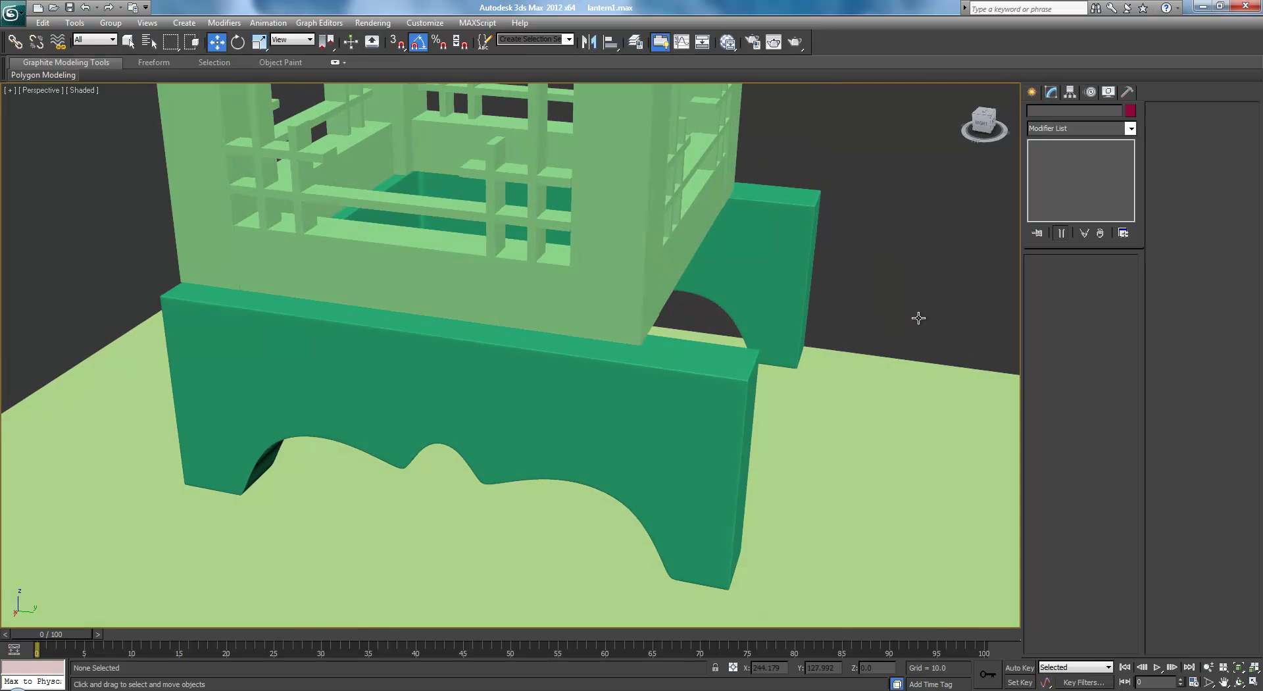
pyautogui.scroll(-3, 728, 325)
pyautogui.keyDown('alt'); pyautogui.moveTo(728, 325); pyautogui.dragTo(669, 343, button='middle'); pyautogui.keyUp('alt')
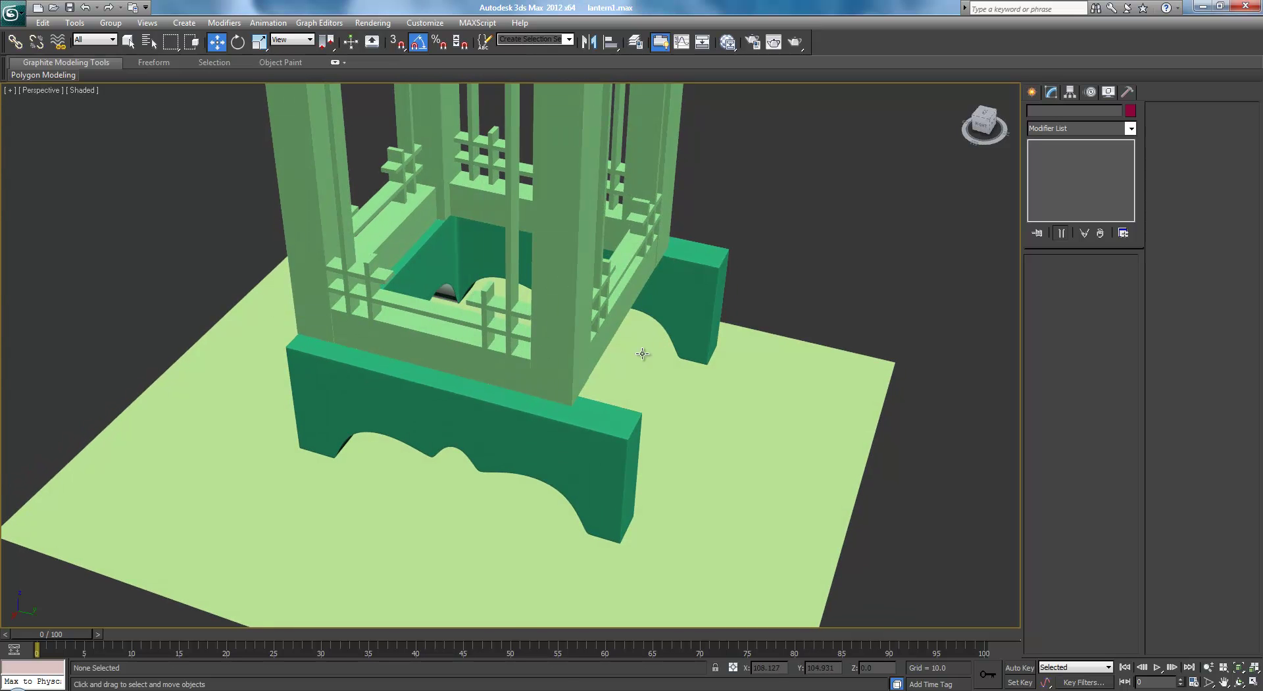
pyautogui.keyDown('alt'); pyautogui.moveTo(643, 354); pyautogui.dragTo(778, 357, button='middle'); pyautogui.keyUp('alt')
# Select the base, enter polygon editing at its Editable Poly level and show the front view.
pyautogui.click(711, 421)
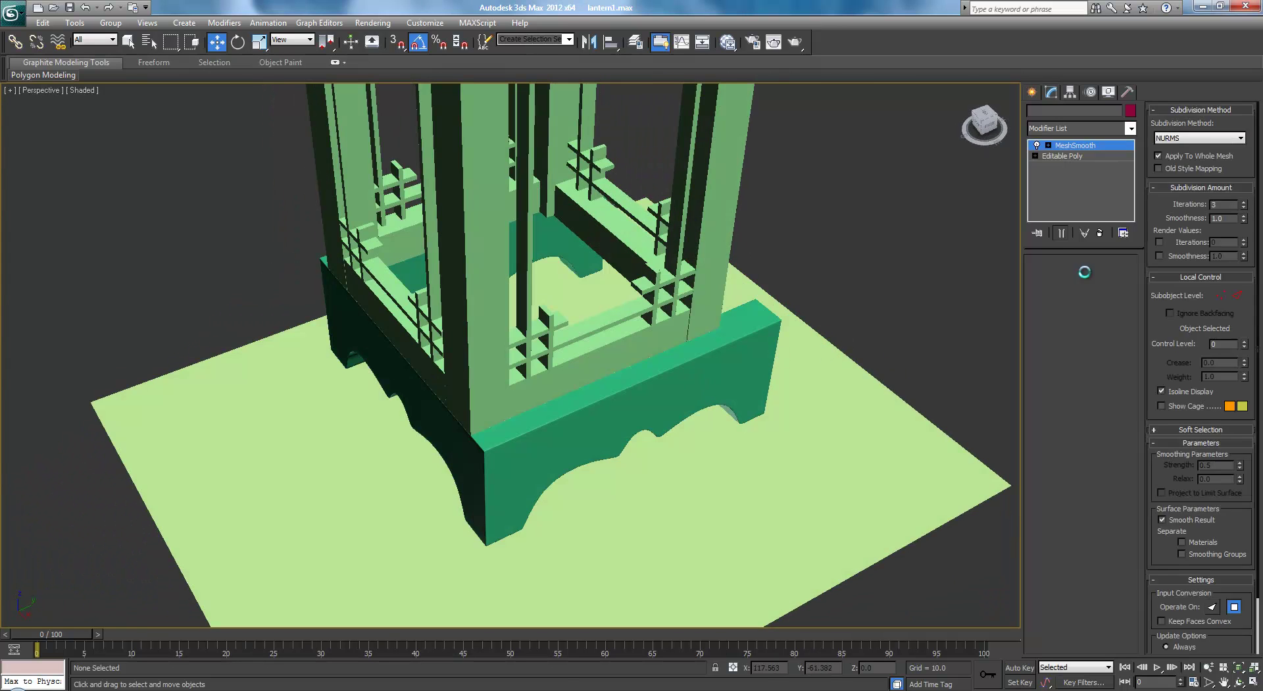
pyautogui.click(1078, 156)
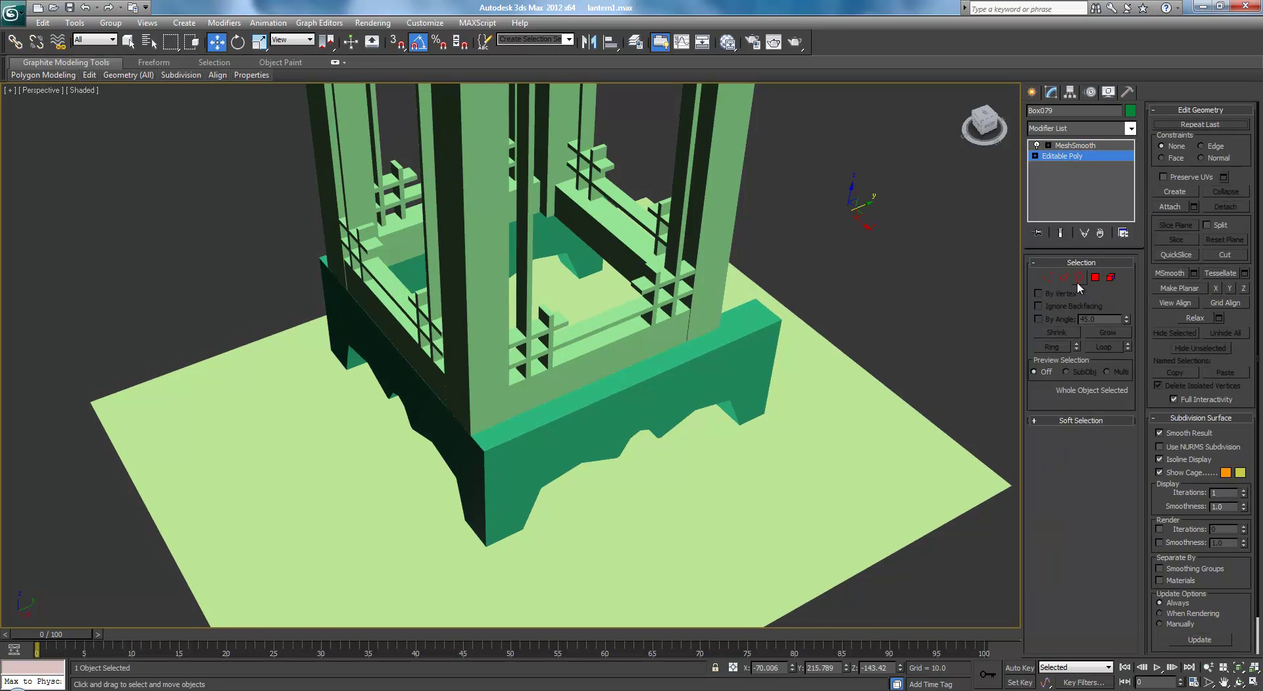
pyautogui.click(1094, 278)
pyautogui.moveTo(663, 361); pyautogui.dragTo(772, 352, button='middle')
pyautogui.press('f')
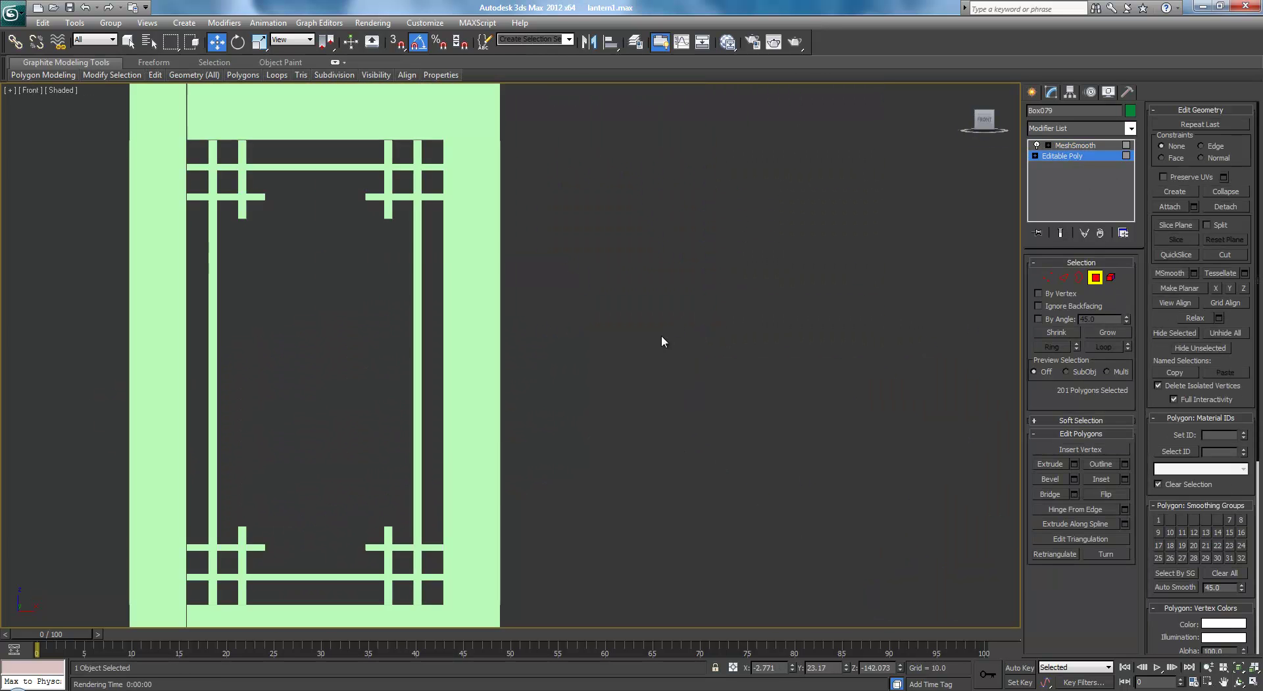
pyautogui.scroll(-5, 661, 335)
pyautogui.scroll(6, 583, 401)
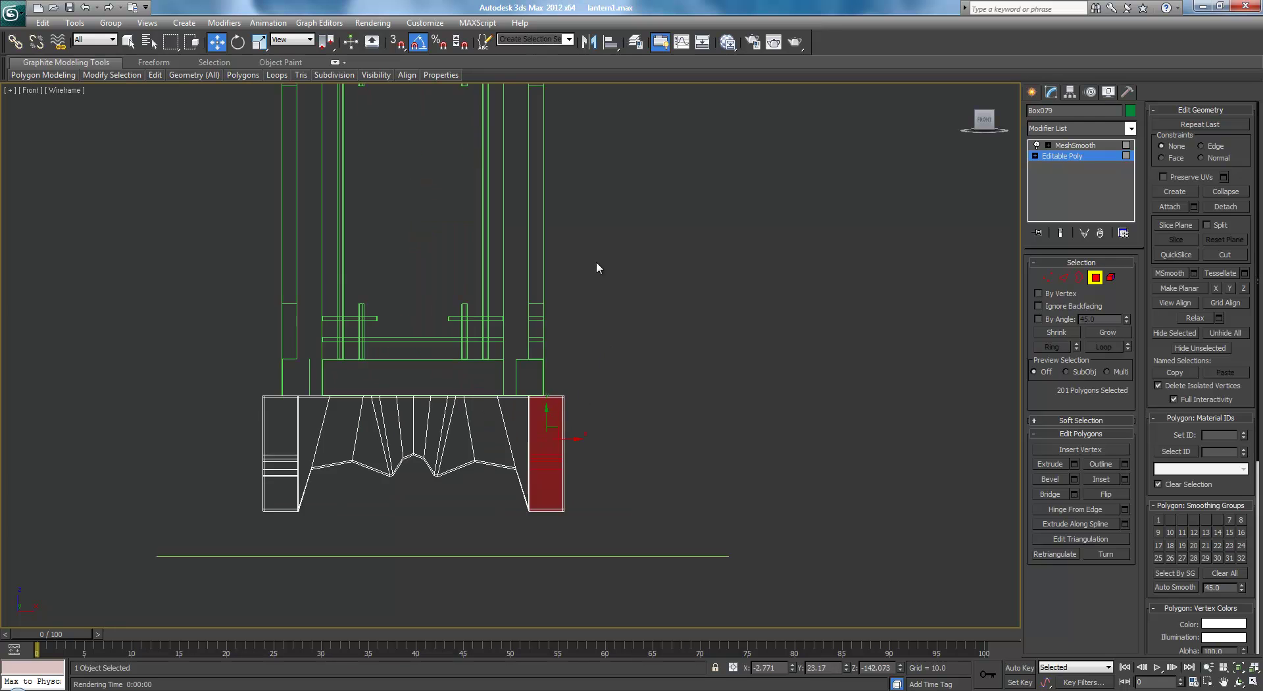
# Replace the current polygon selection with the central polygons of the base's front panel in the wireframe front view.
pyautogui.press('p')
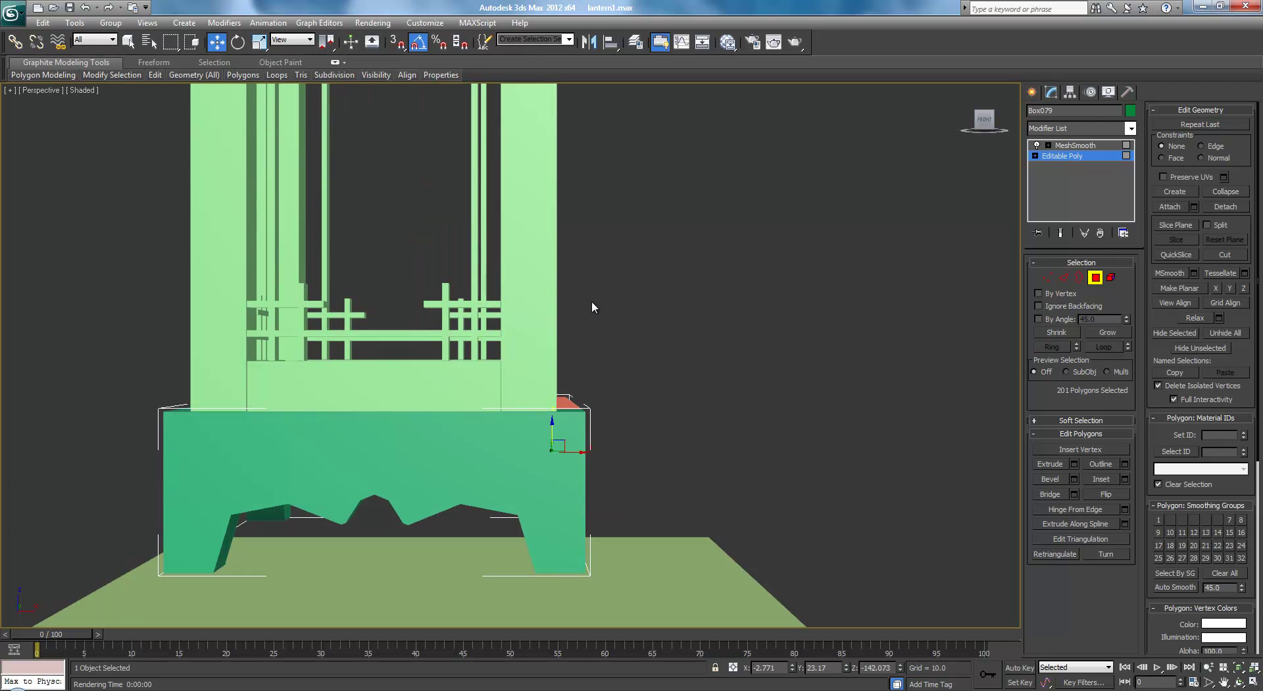
pyautogui.click(447, 469)
pyautogui.press('f')
pyautogui.scroll(5, 516, 248)
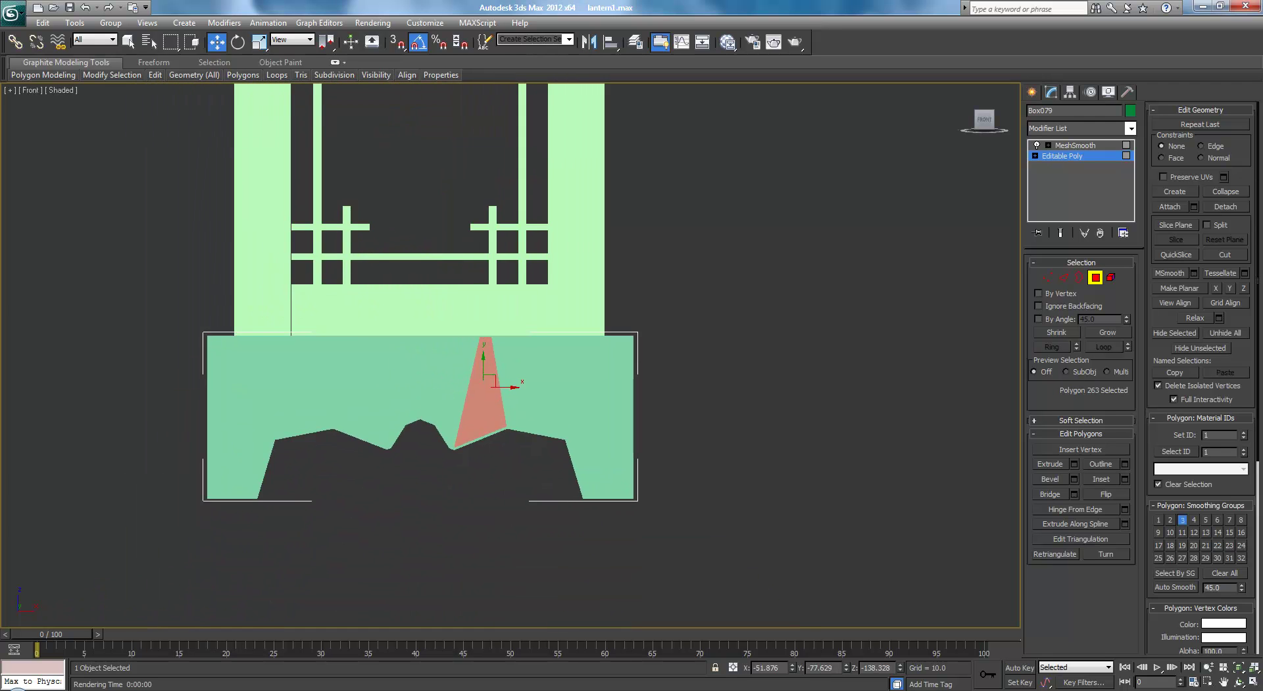
pyautogui.press('F3')
pyautogui.scroll(4, 436, 501)
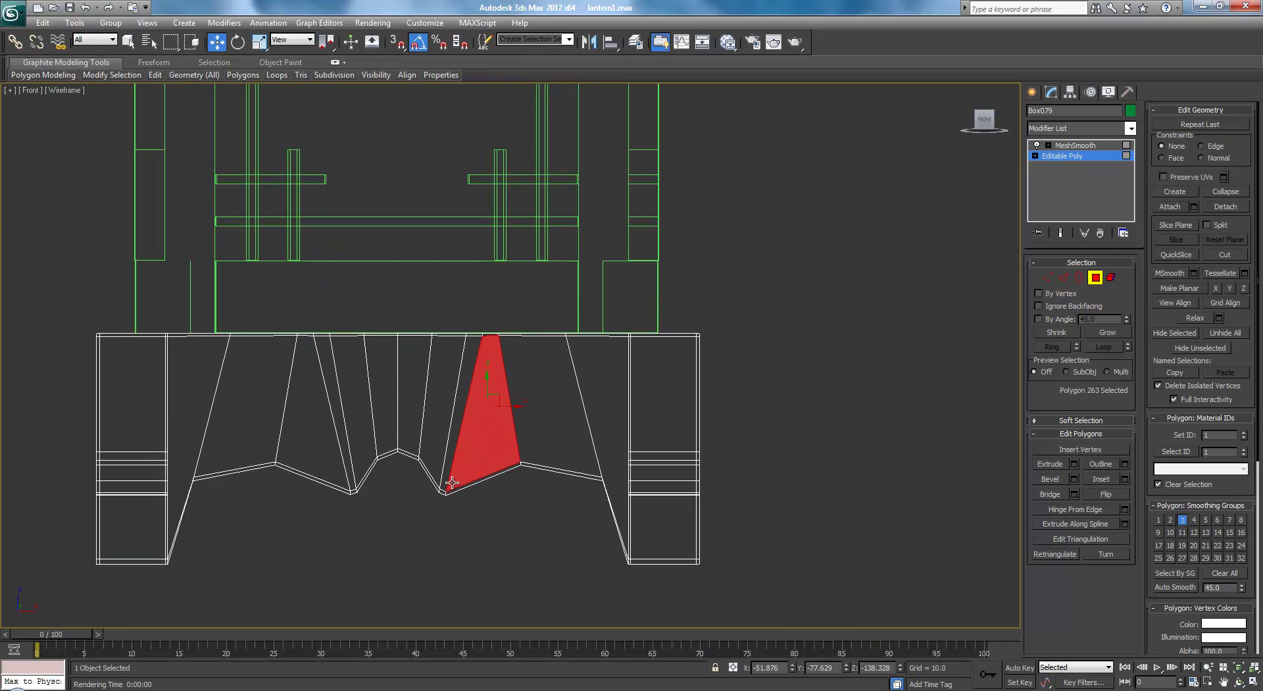
pyautogui.moveTo(287, 299); pyautogui.dragTo(371, 254, button='middle')
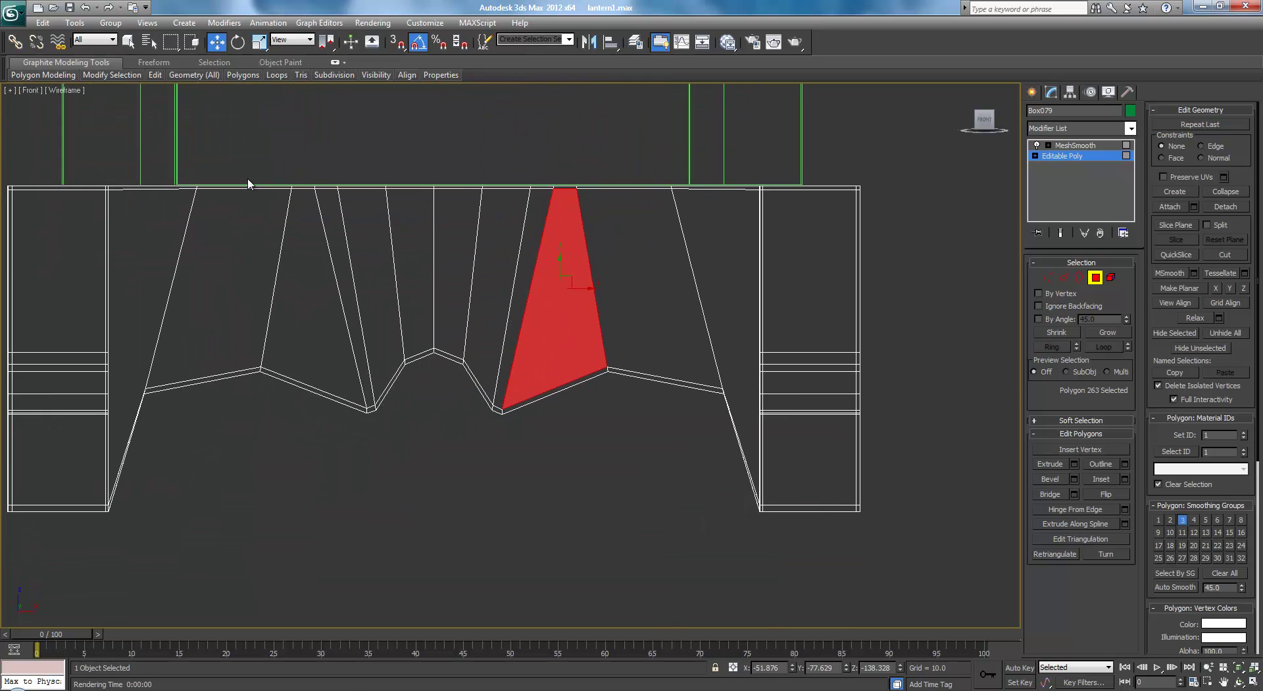
pyautogui.moveTo(415, 466); pyautogui.dragTo(741, 546)
pyautogui.scroll(1, 739, 545)
pyautogui.scroll(-2, 741, 546)
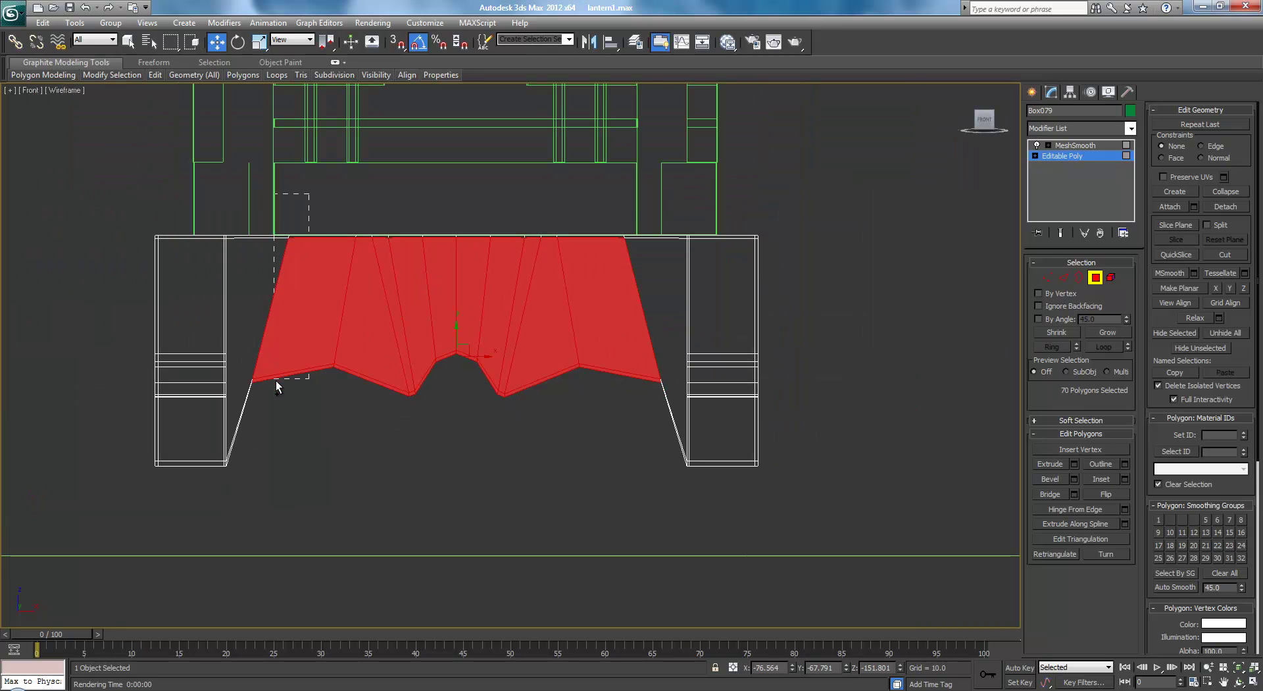
# Extend the polygon selection to the entire panel between the two corner legs, including its sloping ends and top strip.
pyautogui.keyDown('ctrl'); pyautogui.moveTo(275, 381); pyautogui.dragTo(275, 380); pyautogui.keyUp('ctrl')
pyautogui.keyDown('ctrl'); pyautogui.moveTo(617, 195); pyautogui.dragTo(680, 350); pyautogui.keyUp('ctrl')
pyautogui.keyDown('ctrl'); pyautogui.moveTo(682, 454); pyautogui.dragTo(681, 454); pyautogui.keyUp('ctrl')
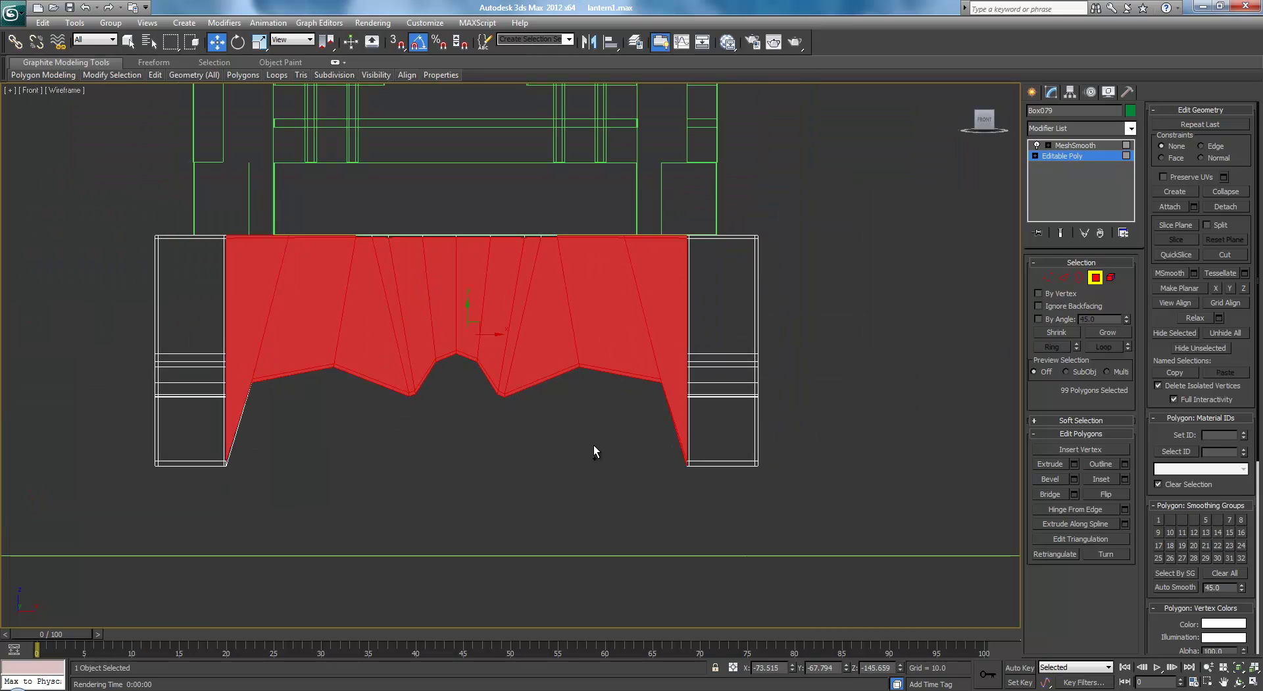
pyautogui.keyDown('ctrl'); pyautogui.moveTo(332, 479); pyautogui.dragTo(245, 392); pyautogui.keyUp('ctrl')
pyautogui.scroll(3, 386, 423)
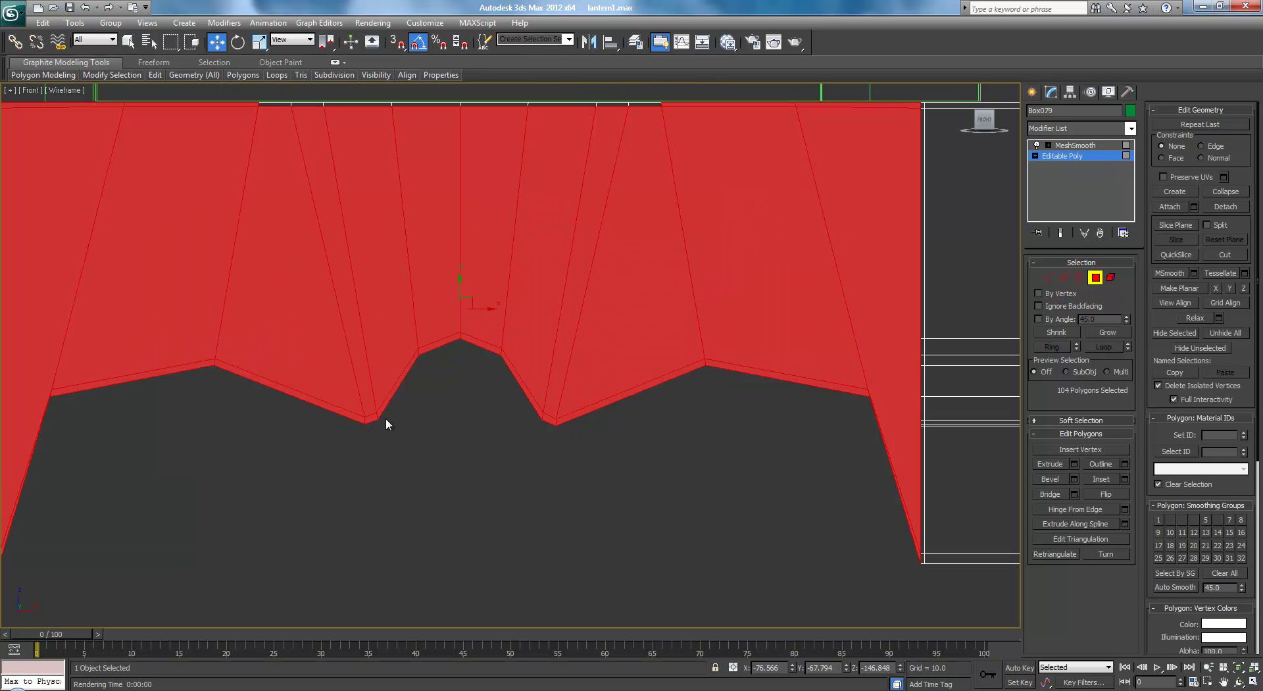
pyautogui.scroll(-2, 443, 426)
pyautogui.keyDown('ctrl'); pyautogui.moveTo(284, 202); pyautogui.dragTo(634, 372); pyautogui.keyUp('ctrl')
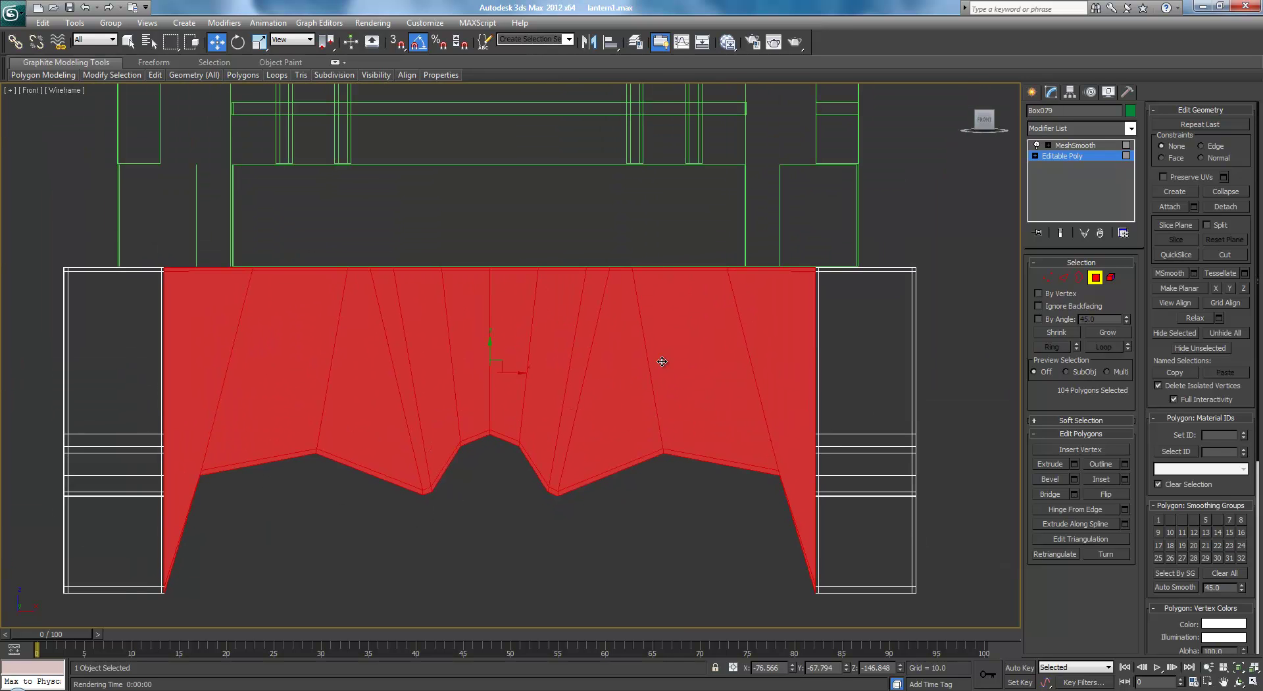
# Clone the selected panel polygons as an element, placing the copy beyond the base's open side.
pyautogui.press('p')
pyautogui.scroll(-4, 626, 353)
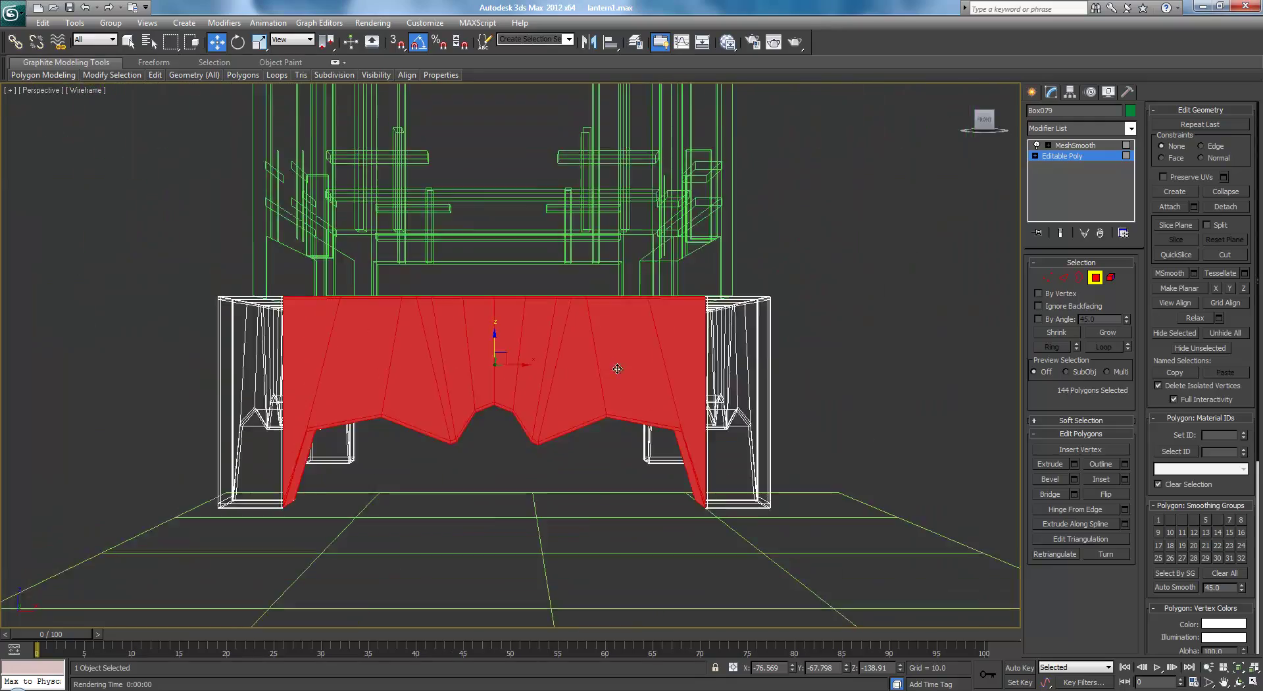
pyautogui.keyDown('alt'); pyautogui.moveTo(617, 367); pyautogui.dragTo(480, 428, button='middle'); pyautogui.keyUp('alt')
pyautogui.keyDown('shift'); pyautogui.moveTo(274, 372); pyautogui.dragTo(831, 346); pyautogui.keyUp('shift')
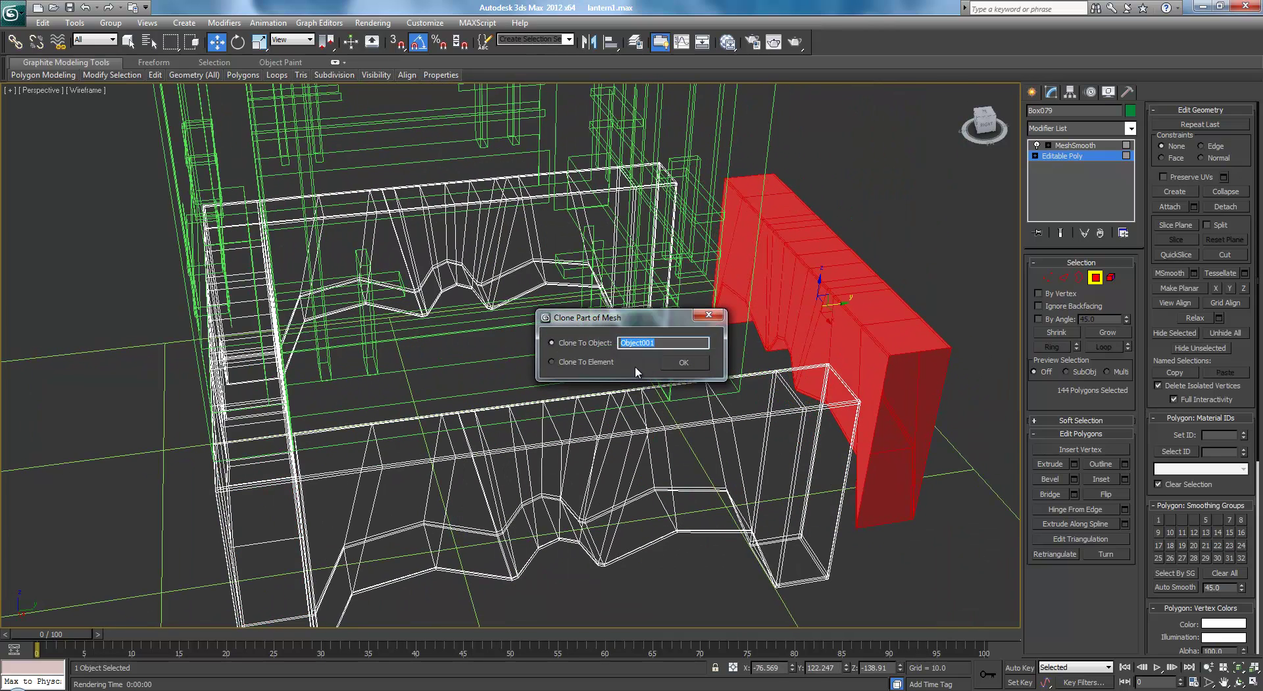
pyautogui.click(684, 362)
pyautogui.moveTo(940, 197); pyautogui.dragTo(791, 266, button='middle')
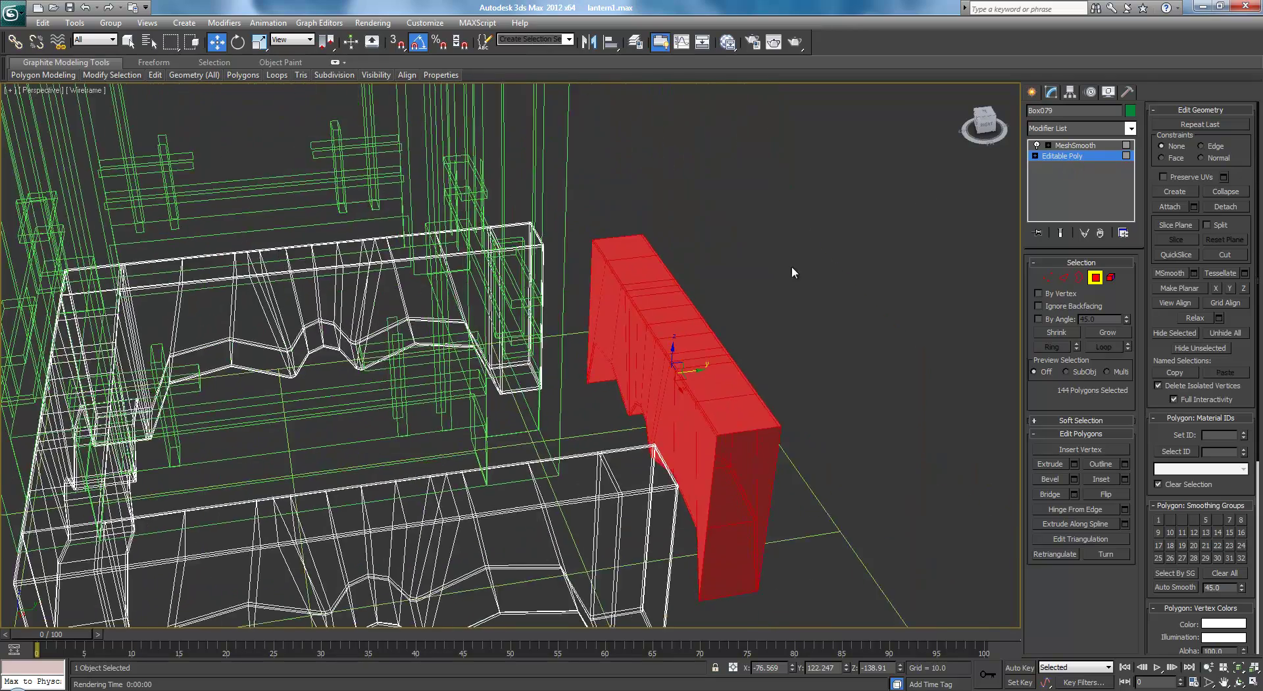
# Select the inner end faces of the two open legs, grow the selection and delete these polygons.
pyautogui.scroll(3, 783, 269)
pyautogui.click(520, 258)
pyautogui.moveTo(541, 300)
pyautogui.keyDown('alt'); pyautogui.mouseDown(button='middle')
pyautogui.moveTo(780, 312)
pyautogui.moveTo(687, 164)
pyautogui.moveTo(592, 143)
pyautogui.moveTo(627, 472)
pyautogui.moveTo(631, 357)
pyautogui.moveTo(764, 430)
pyautogui.moveTo(822, 400)
pyautogui.mouseUp(button='middle'); pyautogui.keyUp('alt')
pyautogui.keyDown('ctrl'); pyautogui.click(578, 131); pyautogui.keyUp('ctrl')
pyautogui.press('F3')
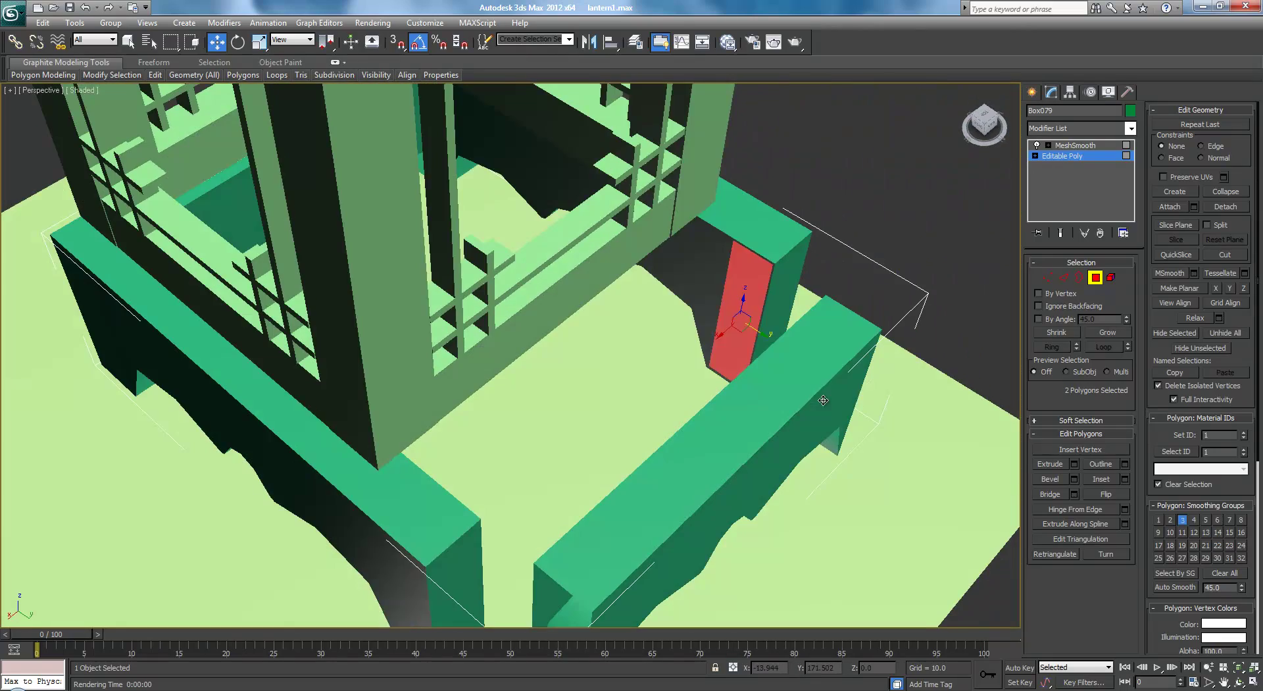
pyautogui.click(1103, 335)
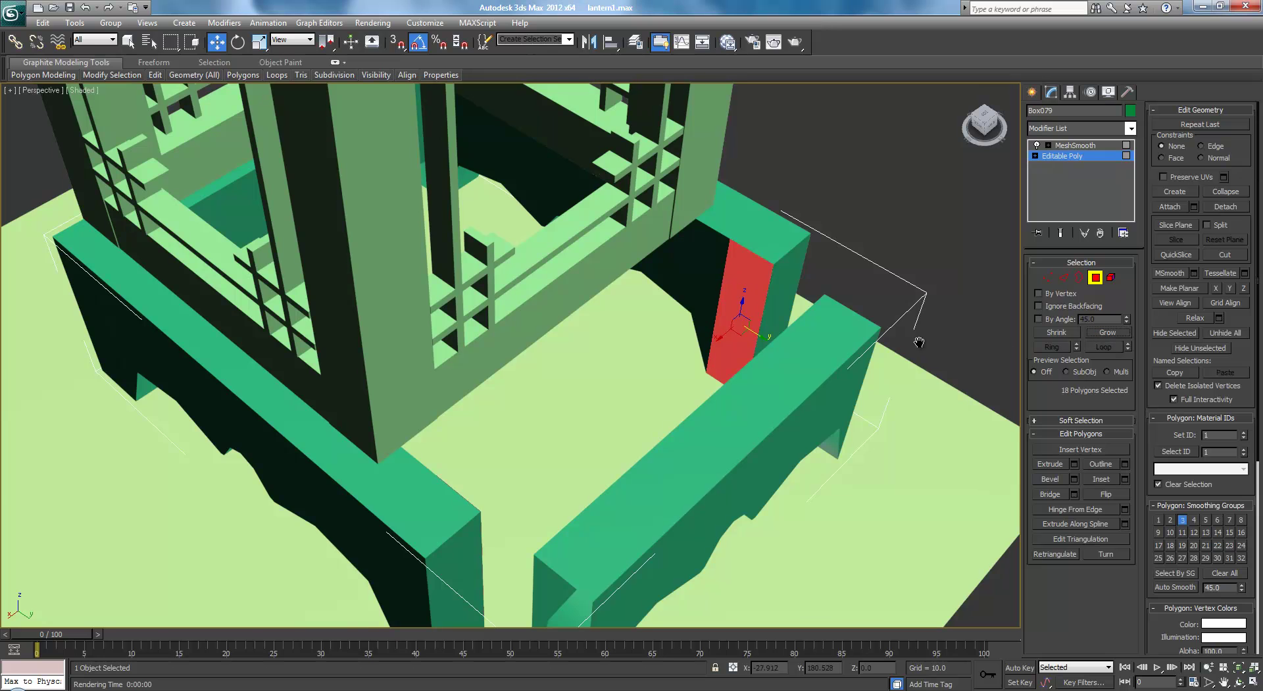
pyautogui.moveTo(919, 343); pyautogui.dragTo(893, 355, button='middle')
pyautogui.press('Delete')
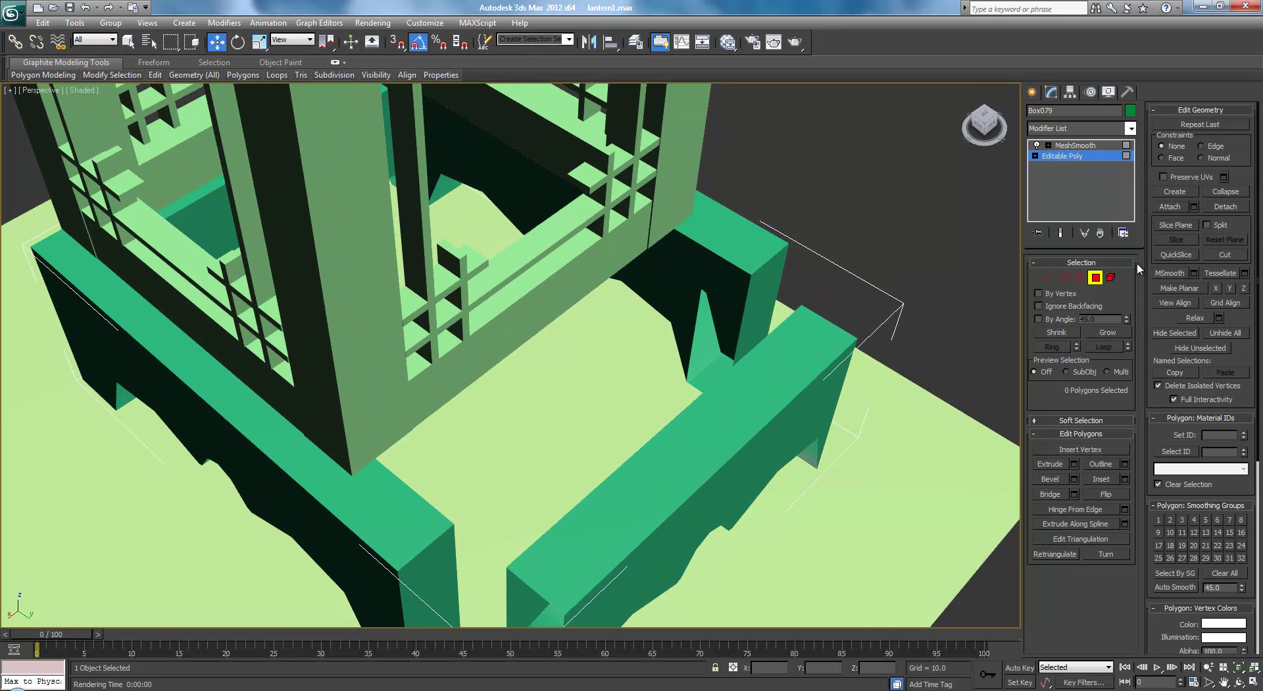
# Select the cloned panel element and move it along Y in the top view to fit between the two open legs.
pyautogui.click(1110, 278)
pyautogui.click(751, 408)
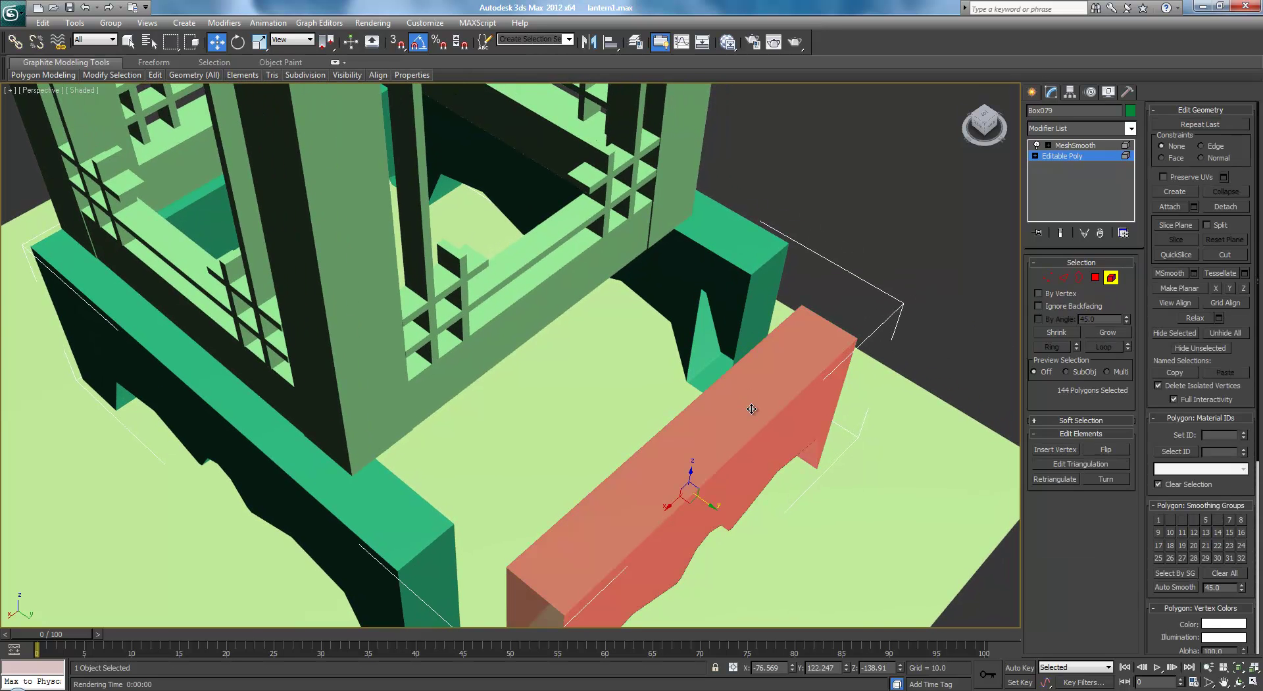
pyautogui.press('F3')
pyautogui.press('t')
pyautogui.scroll(-2, 338, 262)
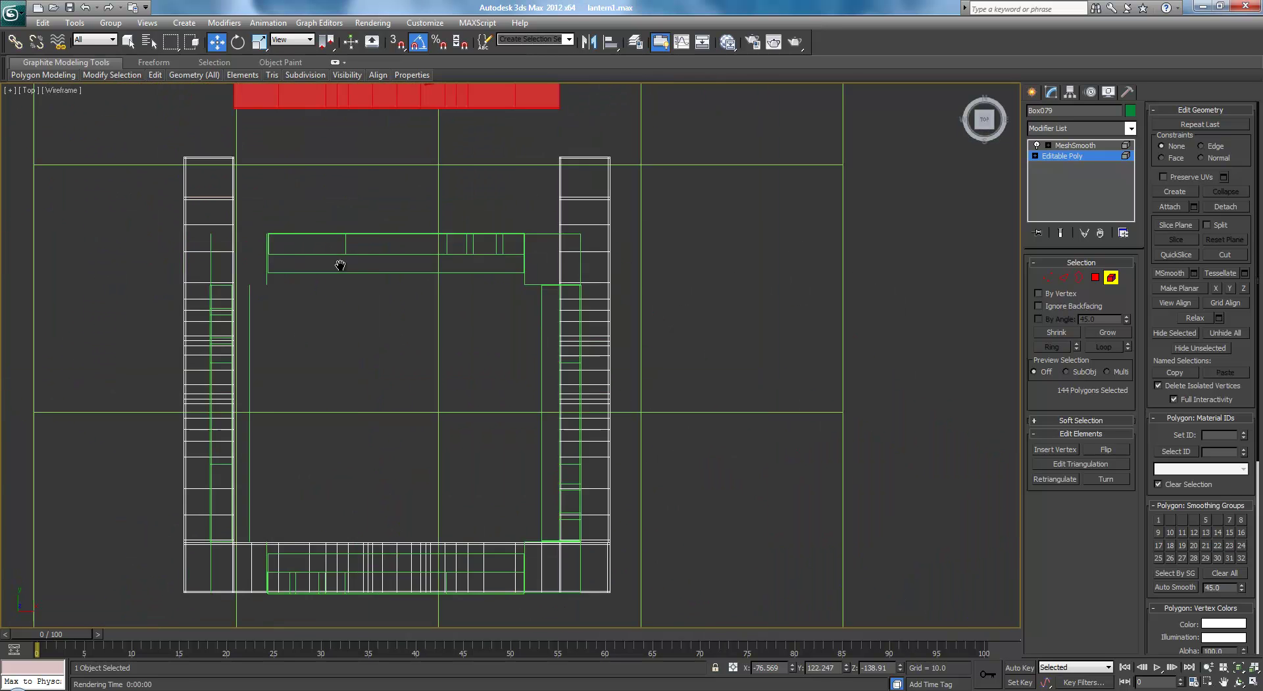
pyautogui.scroll(-2, 446, 209)
pyautogui.scroll(3, 484, 238)
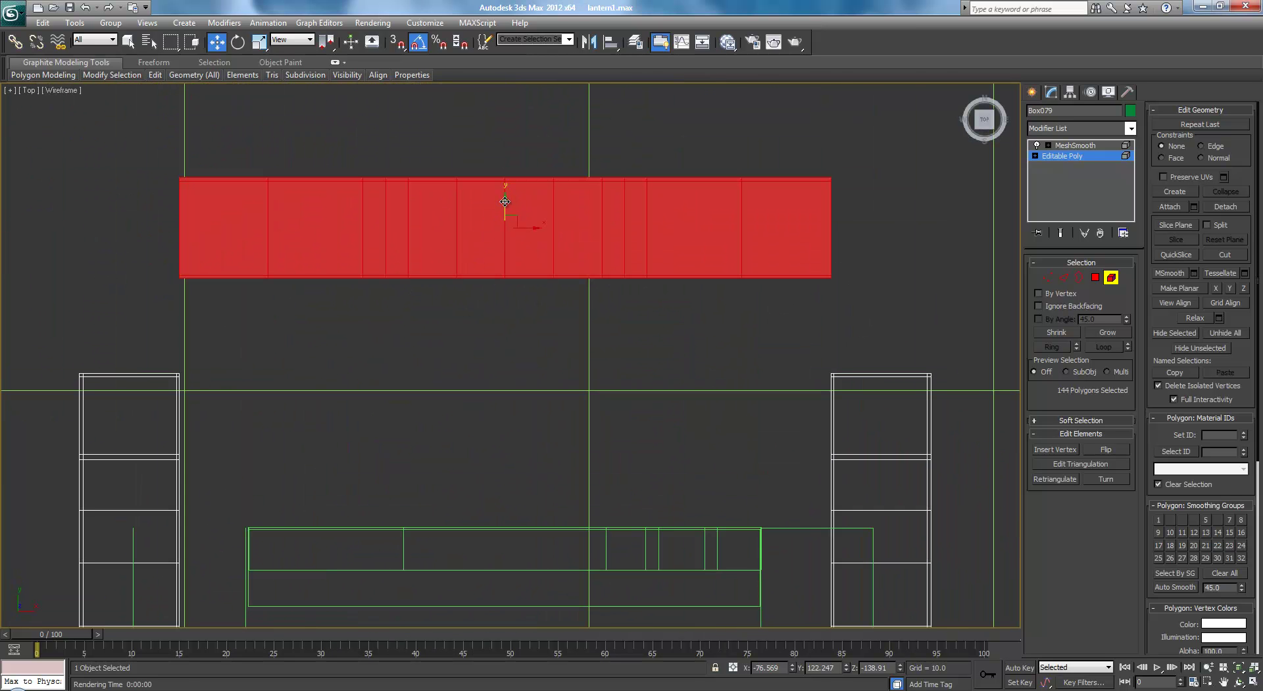
pyautogui.moveTo(504, 201); pyautogui.dragTo(506, 396)
pyautogui.scroll(2, 402, 420)
pyautogui.moveTo(402, 421); pyautogui.dragTo(679, 230, button='middle')
pyautogui.scroll(-4, 638, 373)
pyautogui.moveTo(540, 239); pyautogui.dragTo(541, 408, button='middle')
pyautogui.scroll(2, 631, 329)
pyautogui.moveTo(660, 302); pyautogui.dragTo(593, 370, button='middle')
pyautogui.scroll(1, 638, 312)
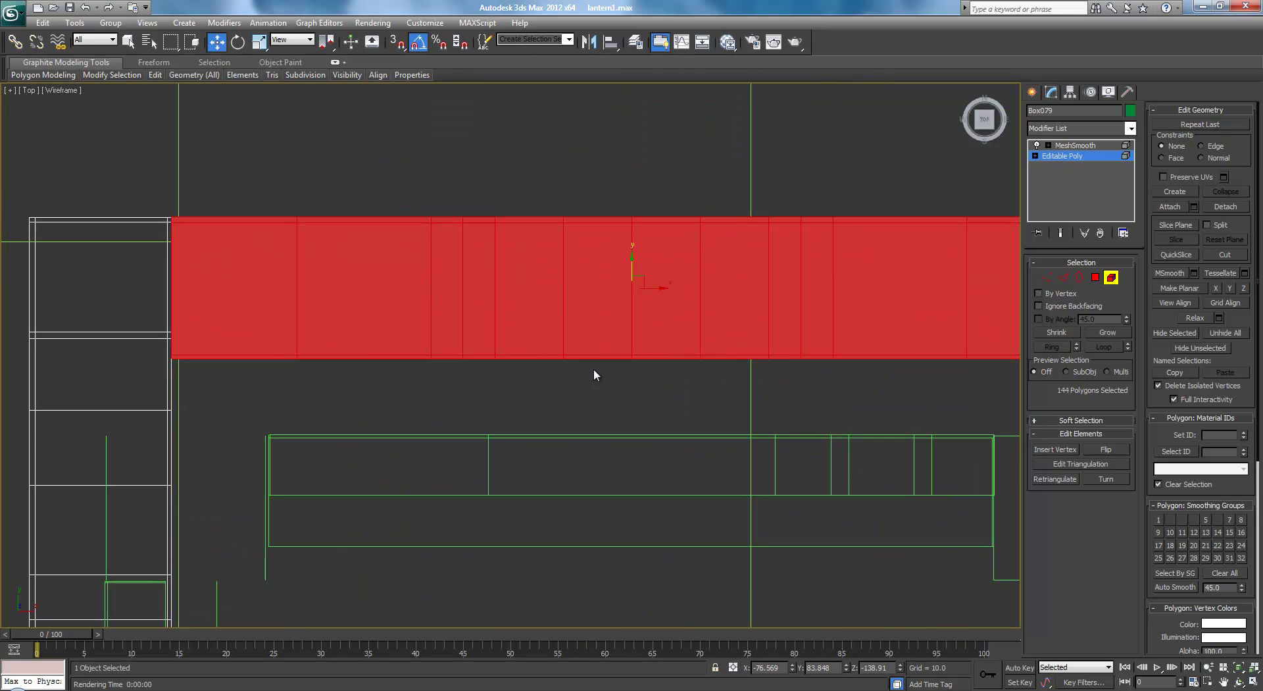
pyautogui.moveTo(792, 257); pyautogui.dragTo(657, 237, button='middle')
# Select the right leg's outermost vertex row and move it along Y to line up with the cloned panel's outer edge.
pyautogui.click(1047, 276)
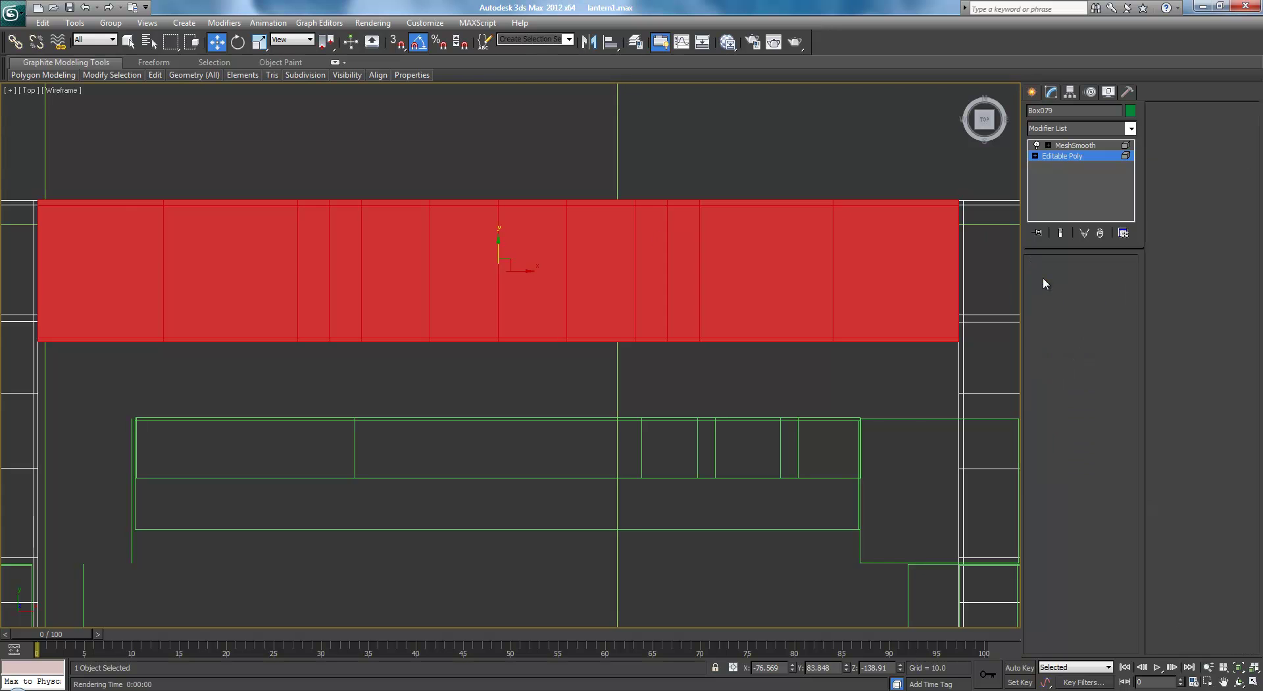
pyautogui.scroll(10, 804, 277)
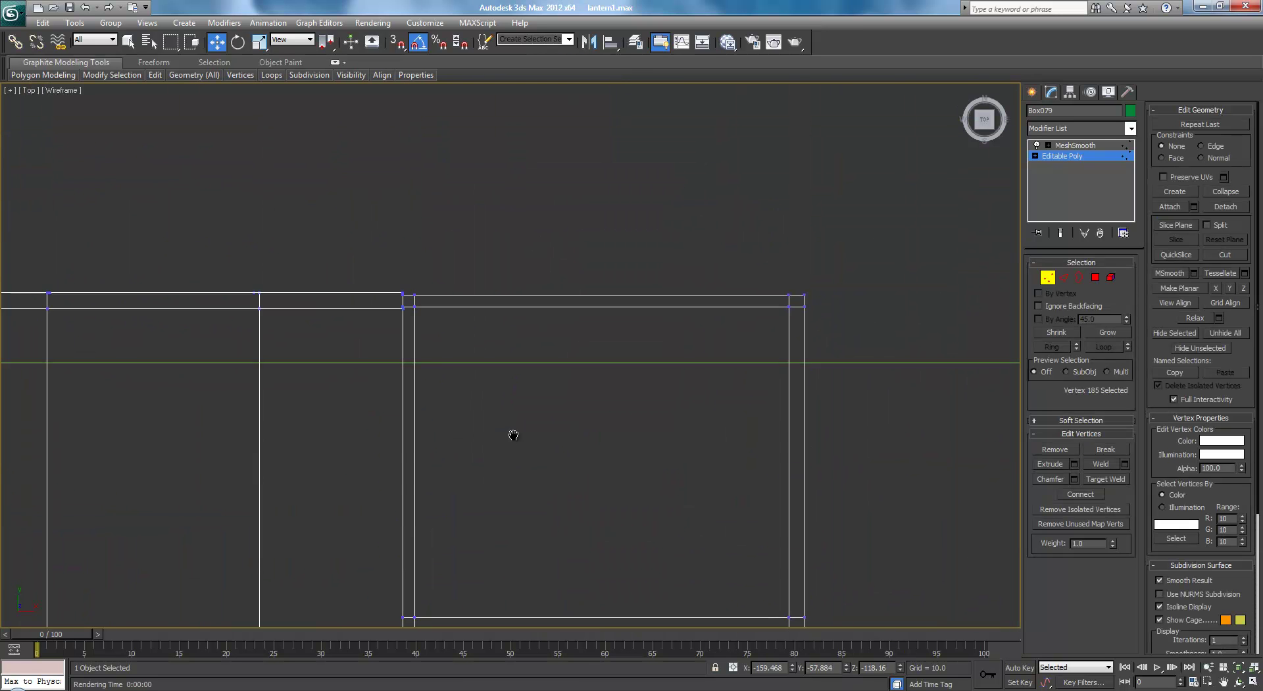
pyautogui.moveTo(582, 436); pyautogui.dragTo(464, 423, button='middle')
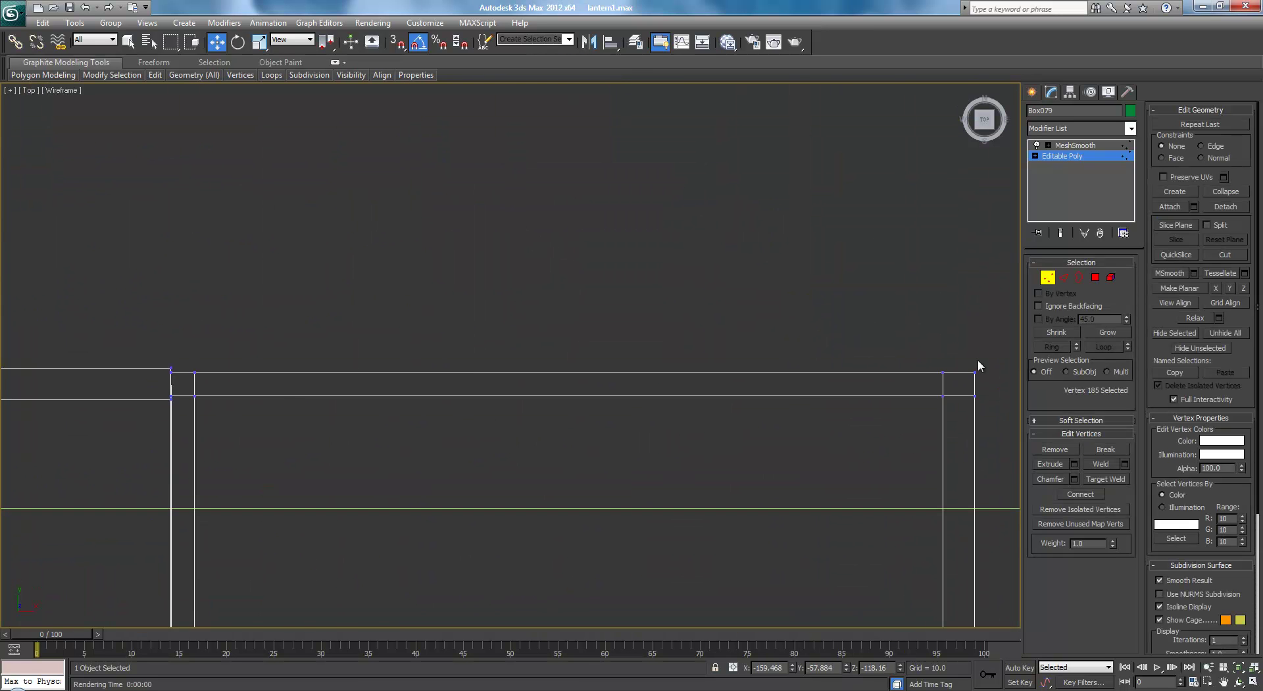
pyautogui.click(984, 374)
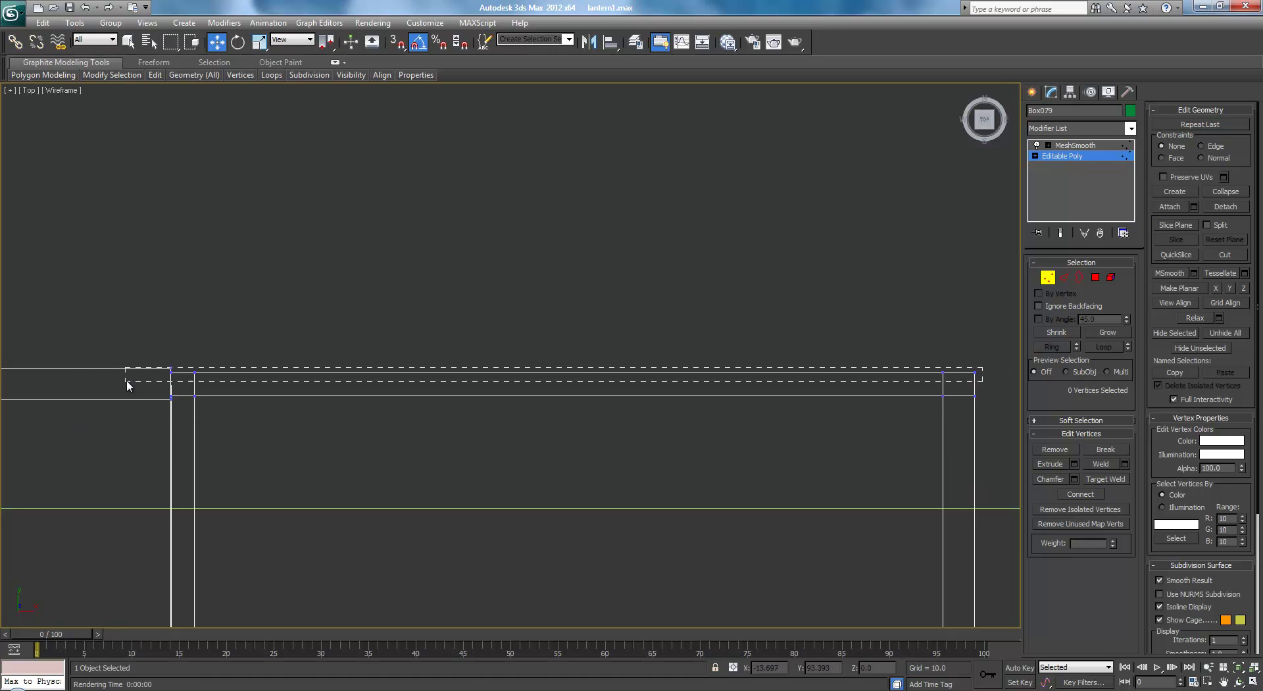
pyautogui.moveTo(127, 381); pyautogui.dragTo(127, 380)
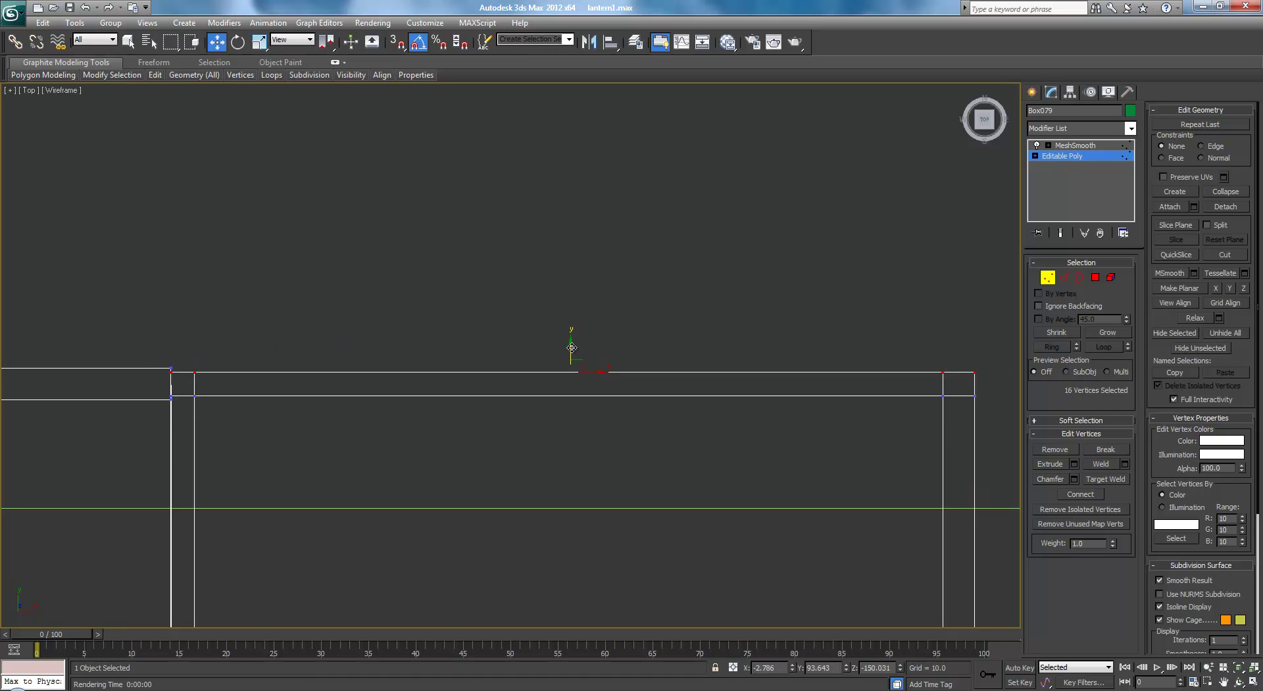
pyautogui.moveTo(571, 345); pyautogui.dragTo(574, 342)
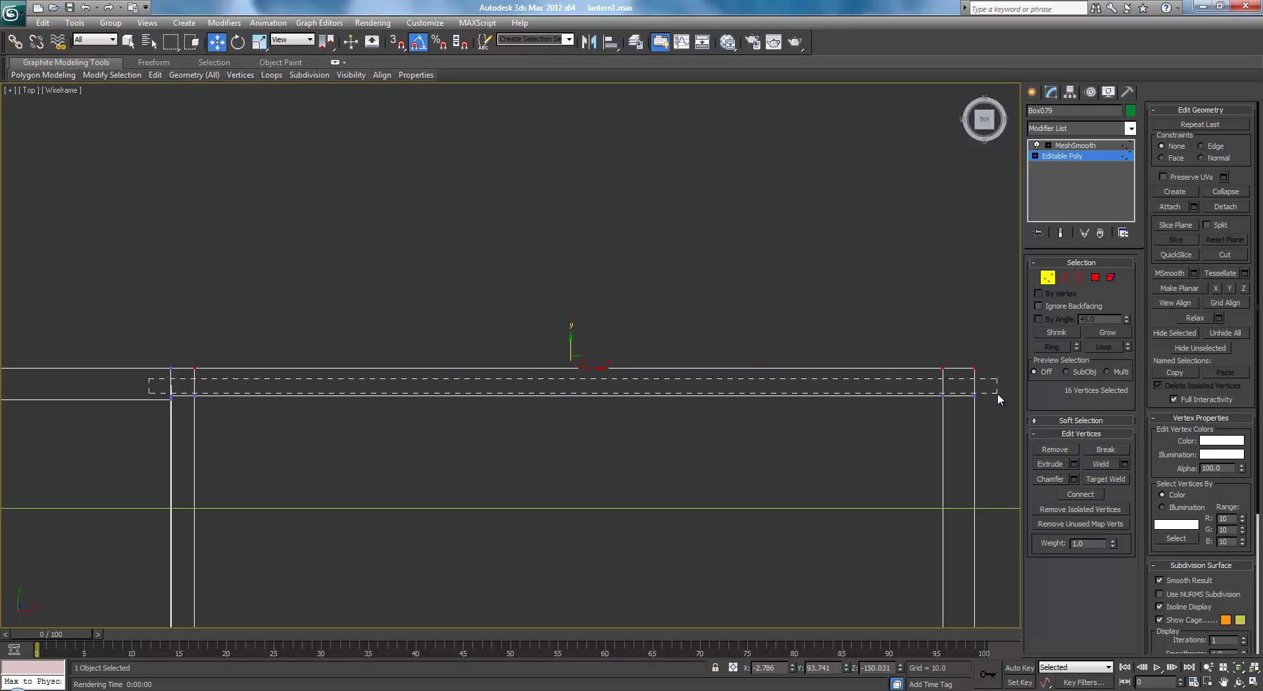
# Select only the right leg's second vertex row and align it along Y with the panel's outer support edge.
pyautogui.moveTo(997, 397); pyautogui.dragTo(996, 397)
pyautogui.scroll(8, 366, 454)
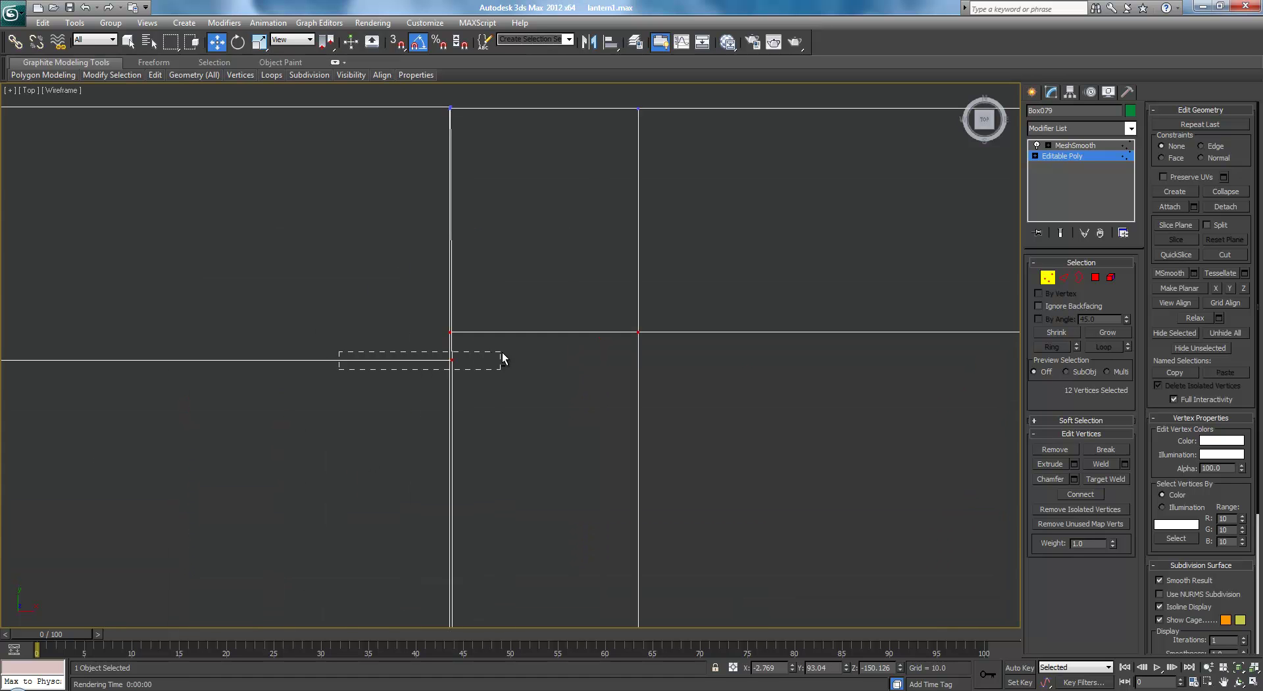
pyautogui.moveTo(503, 359); pyautogui.dragTo(504, 358)
pyautogui.scroll(-6, 828, 345)
pyautogui.moveTo(680, 321); pyautogui.dragTo(682, 324)
# Move the right leg's inner vertex rows along Y onto the panel's two inner edge lines, fine-tune the upper row and deselect.
pyautogui.scroll(-4, 668, 377)
pyautogui.scroll(4, 547, 307)
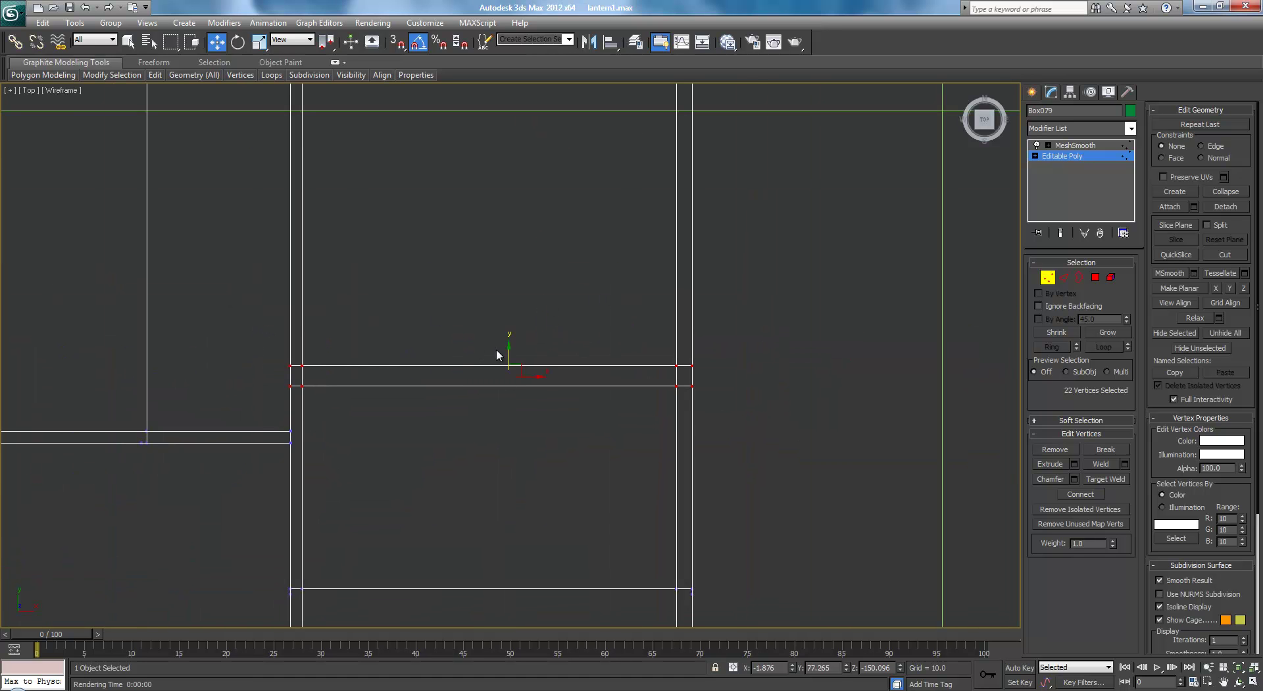
pyautogui.moveTo(511, 349); pyautogui.dragTo(525, 406)
pyautogui.moveTo(117, 330); pyautogui.dragTo(200, 345)
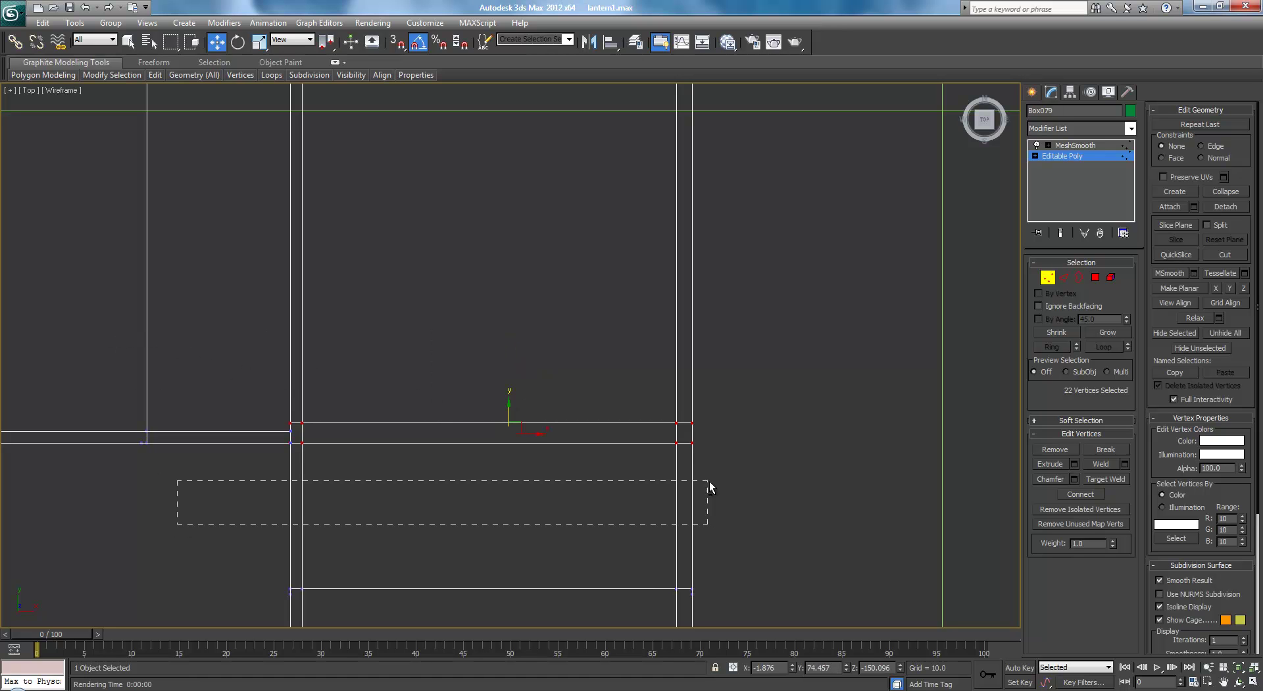
pyautogui.moveTo(525, 403); pyautogui.dragTo(528, 405)
pyautogui.scroll(-3, 518, 419)
pyautogui.moveTo(455, 428); pyautogui.dragTo(594, 425, button='middle')
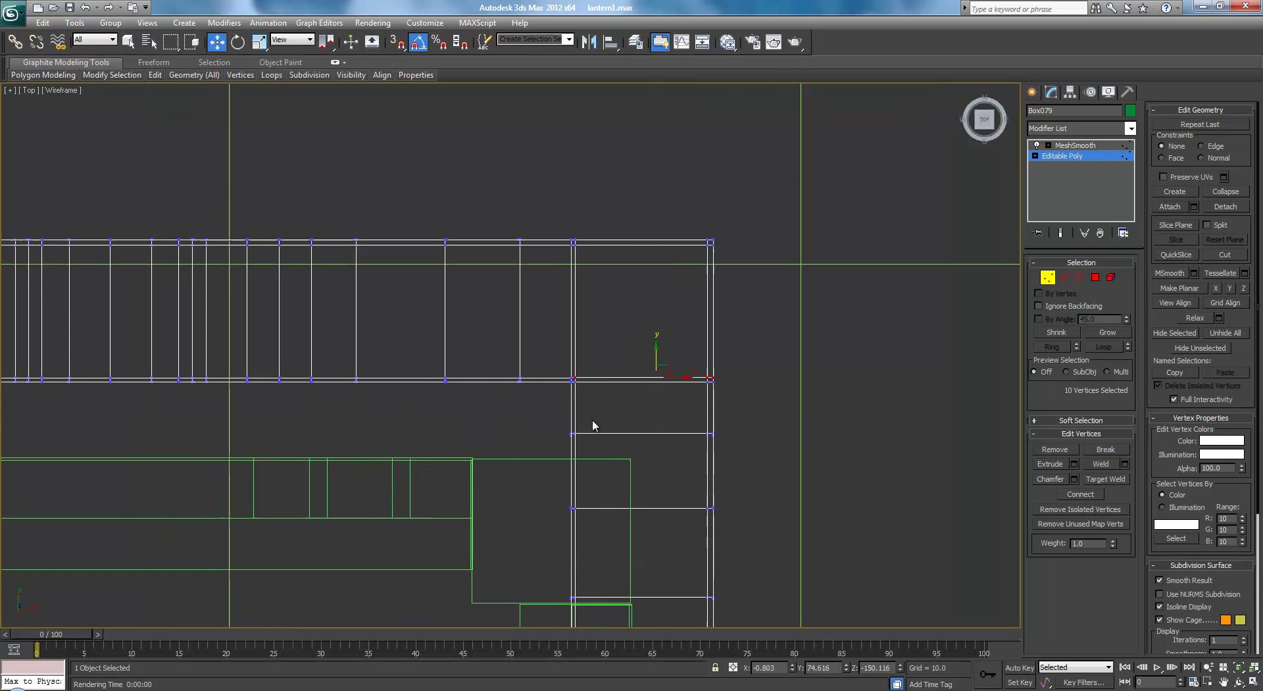
pyautogui.click(833, 401)
# Select the seam vertices joining the cloned panel to the right leg and weld them.
pyautogui.moveTo(668, 385); pyautogui.dragTo(1007, 389, button='middle')
pyautogui.moveTo(319, 371); pyautogui.dragTo(770, 359, button='middle')
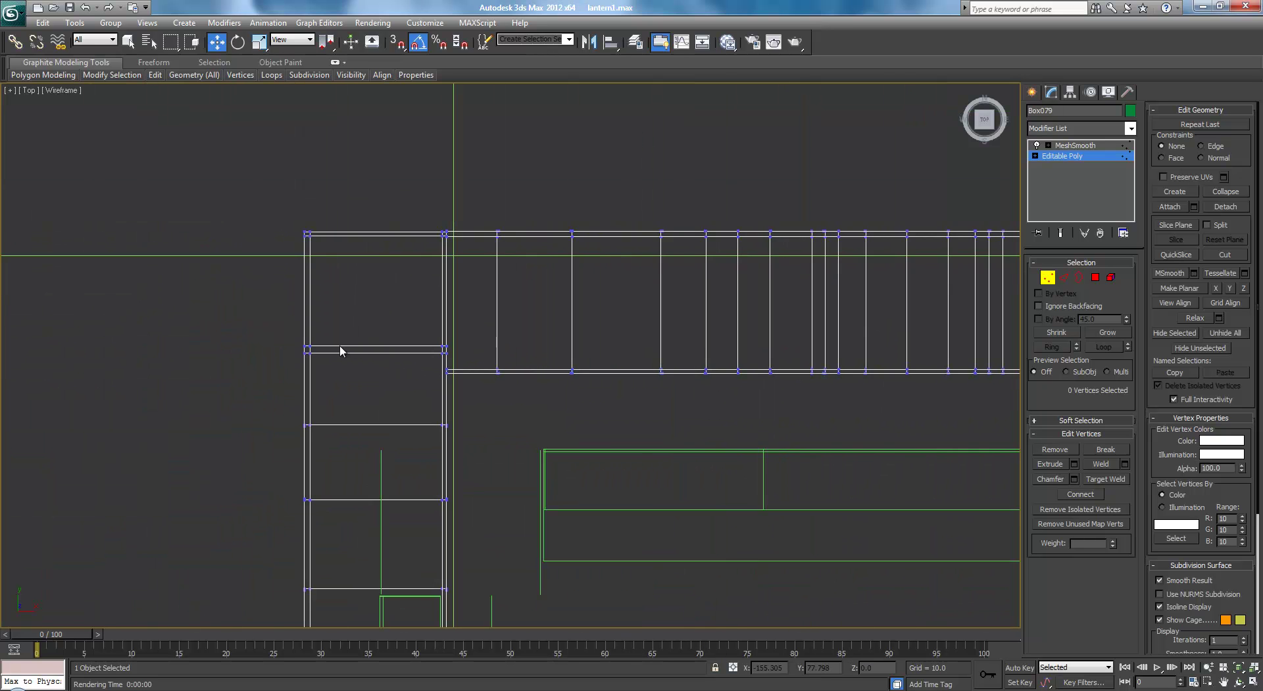
pyautogui.scroll(3, 346, 345)
pyautogui.moveTo(311, 261); pyautogui.dragTo(2, 223, button='middle')
pyautogui.scroll(-3, 510, 355)
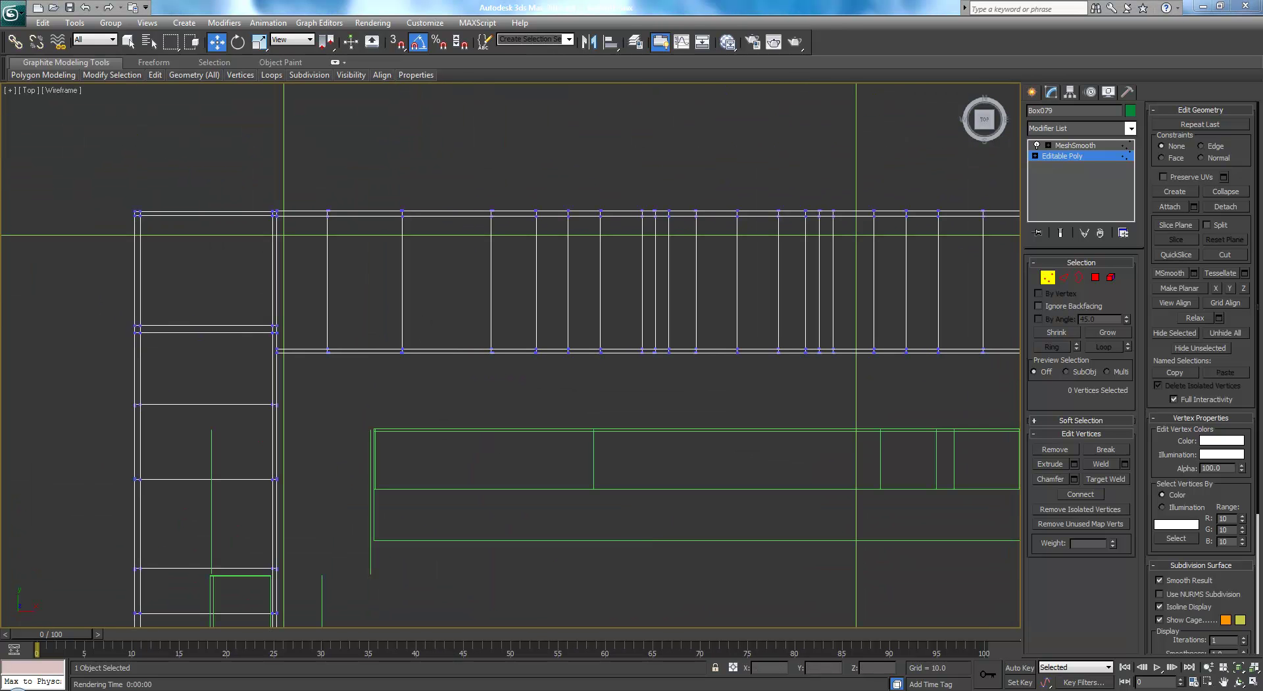
pyautogui.scroll(6, 460, 338)
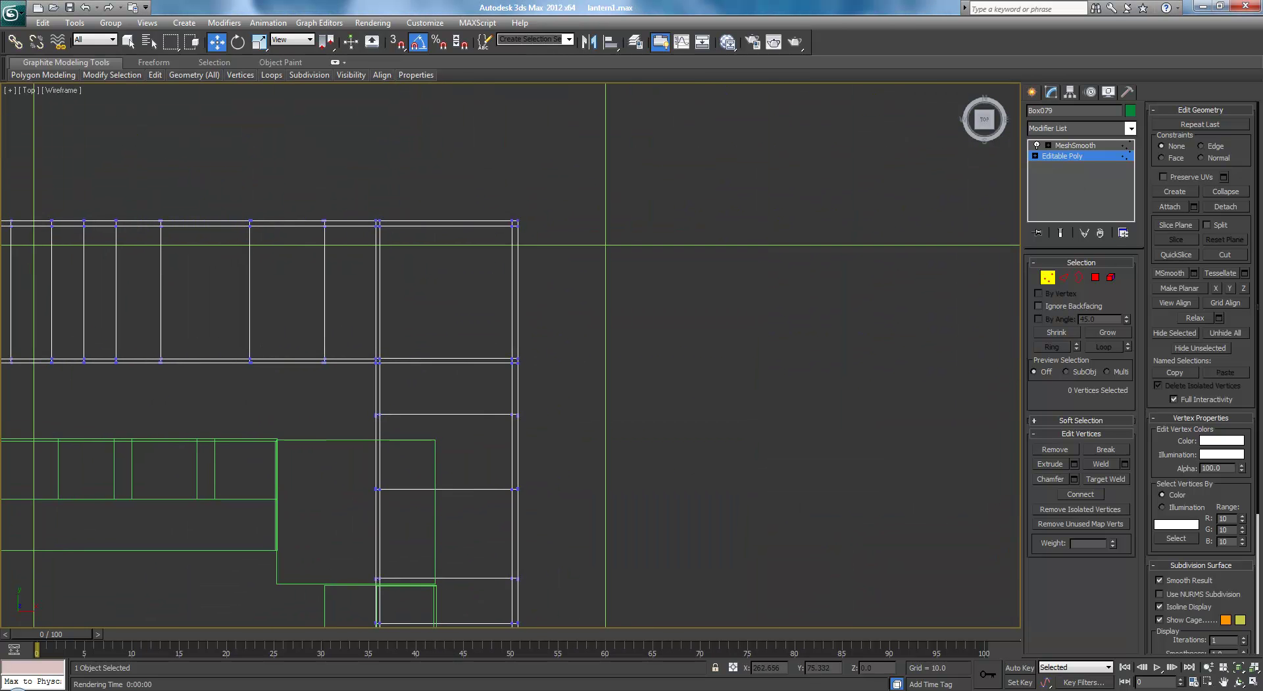
pyautogui.moveTo(312, 218); pyautogui.dragTo(551, 381, button='middle')
pyautogui.scroll(-2, 419, 301)
pyautogui.moveTo(401, 249); pyautogui.dragTo(554, 493)
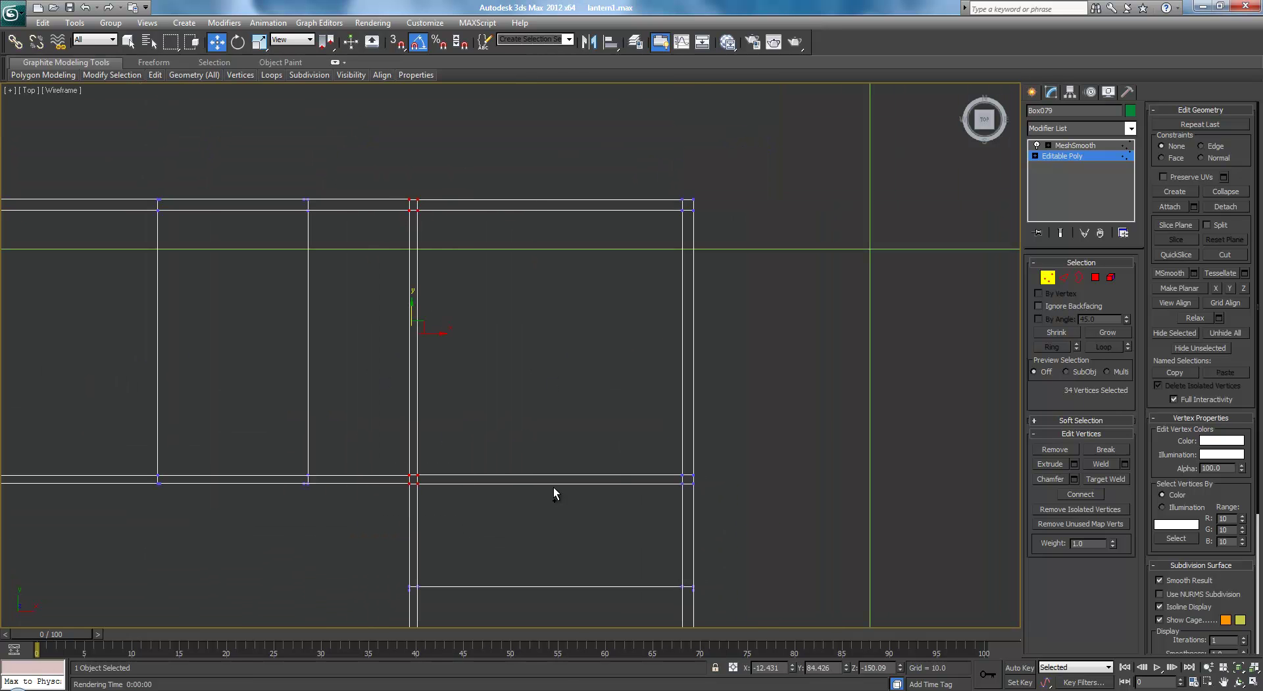
pyautogui.click(1124, 464)
pyautogui.click(517, 397)
pyautogui.click(783, 396)
# Select the left leg's outermost vertex row and move it along Y to line up with the panel's outer edge.
pyautogui.moveTo(391, 357); pyautogui.dragTo(436, 371, button='middle')
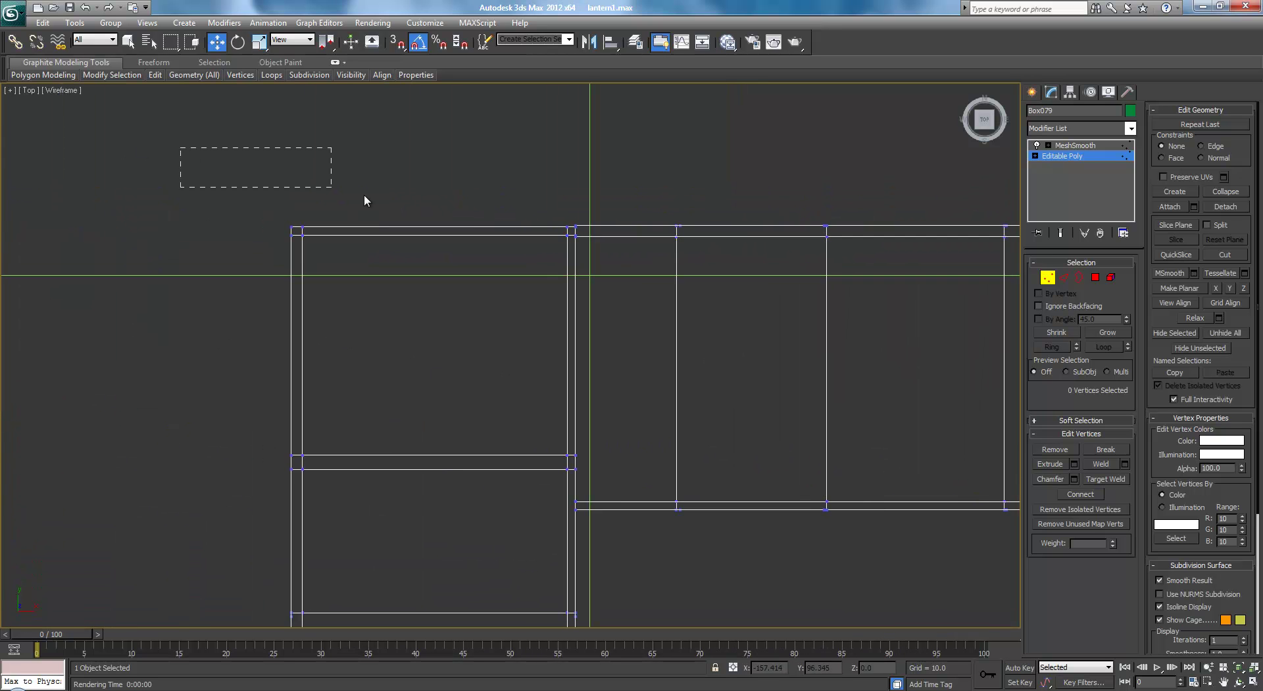
pyautogui.moveTo(561, 234); pyautogui.dragTo(578, 235)
pyautogui.scroll(5, 631, 234)
pyautogui.moveTo(510, 395); pyautogui.dragTo(531, 501, button='middle')
pyautogui.moveTo(430, 260); pyautogui.dragTo(512, 321)
pyautogui.moveTo(227, 274); pyautogui.dragTo(387, 287, button='middle')
pyautogui.moveTo(243, 303); pyautogui.dragTo(242, 299)
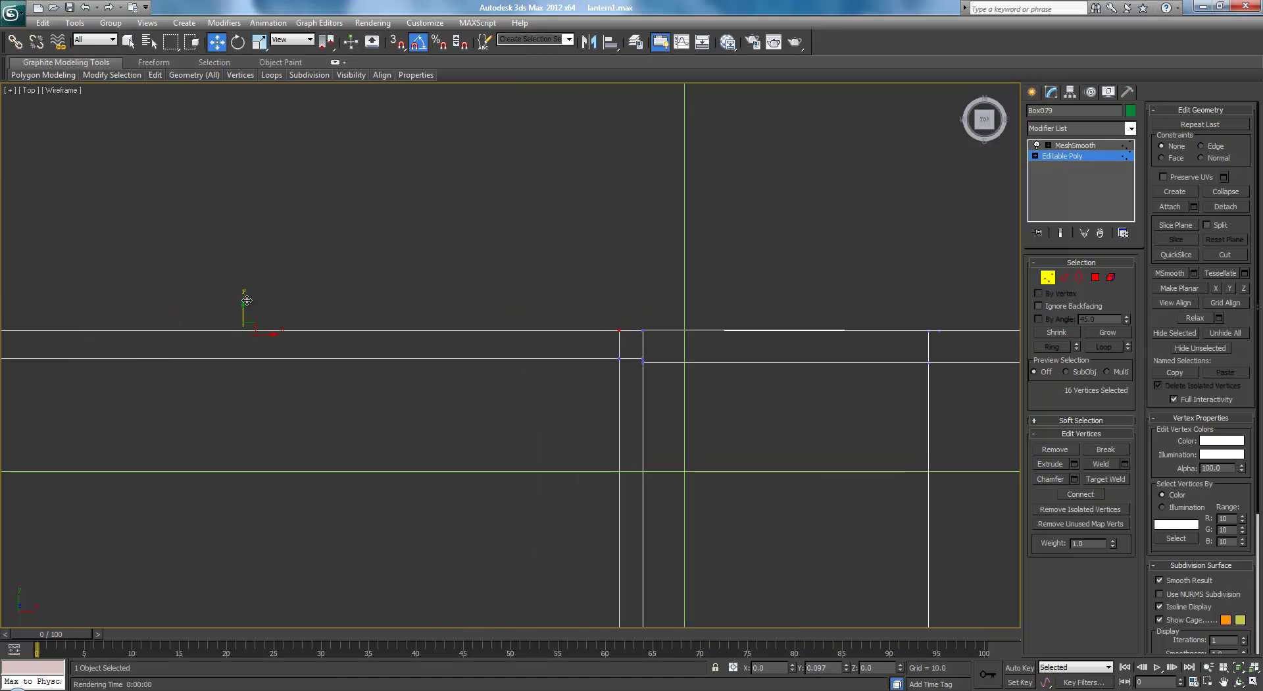
# Select only the left leg's second vertex row and move it along Y onto the panel's outer support edge.
pyautogui.scroll(-2, 227, 316)
pyautogui.moveTo(202, 337); pyautogui.dragTo(290, 333, button='middle')
pyautogui.moveTo(207, 350); pyautogui.dragTo(659, 349)
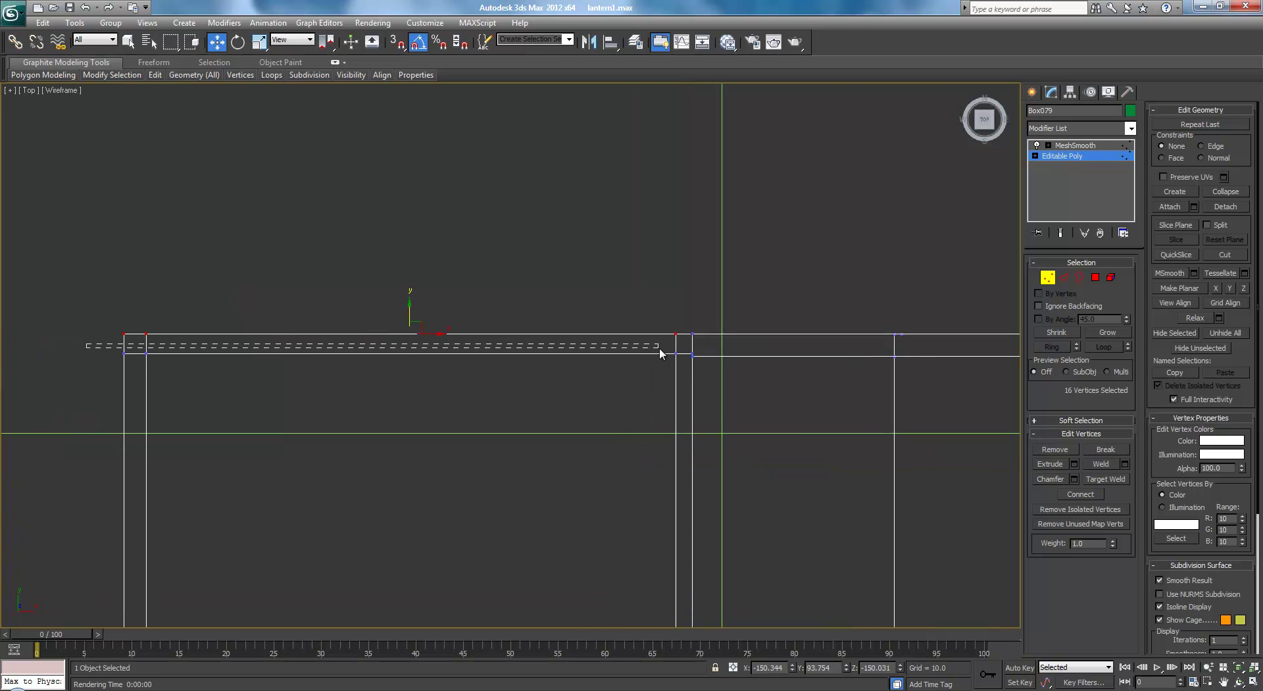
pyautogui.scroll(5, 719, 388)
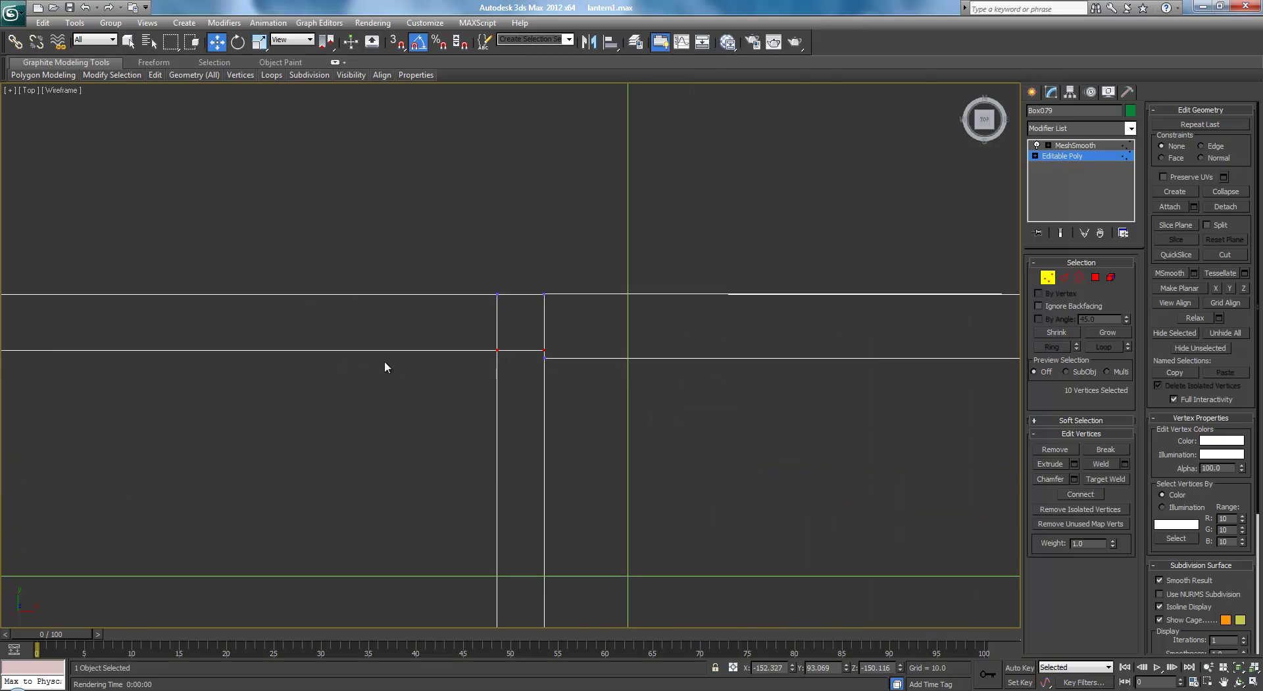
pyautogui.scroll(-5, 384, 361)
pyautogui.moveTo(283, 350); pyautogui.dragTo(373, 349, button='middle')
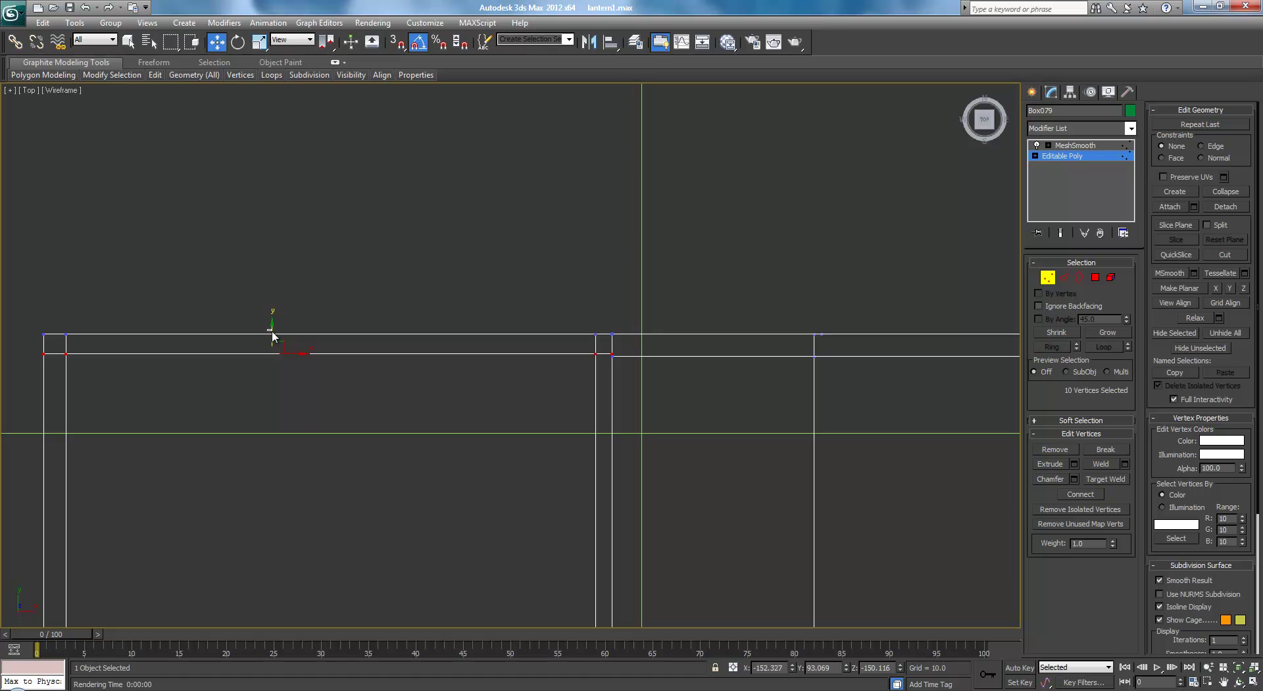
pyautogui.moveTo(274, 331); pyautogui.dragTo(277, 335)
# Select the left leg's two inner vertex rows, move them along Y onto the panel's inner edge lines and fine-tune the upper row.
pyautogui.scroll(-8, 291, 417)
pyautogui.moveTo(445, 431); pyautogui.dragTo(451, 357, button='middle')
pyautogui.scroll(7, 451, 357)
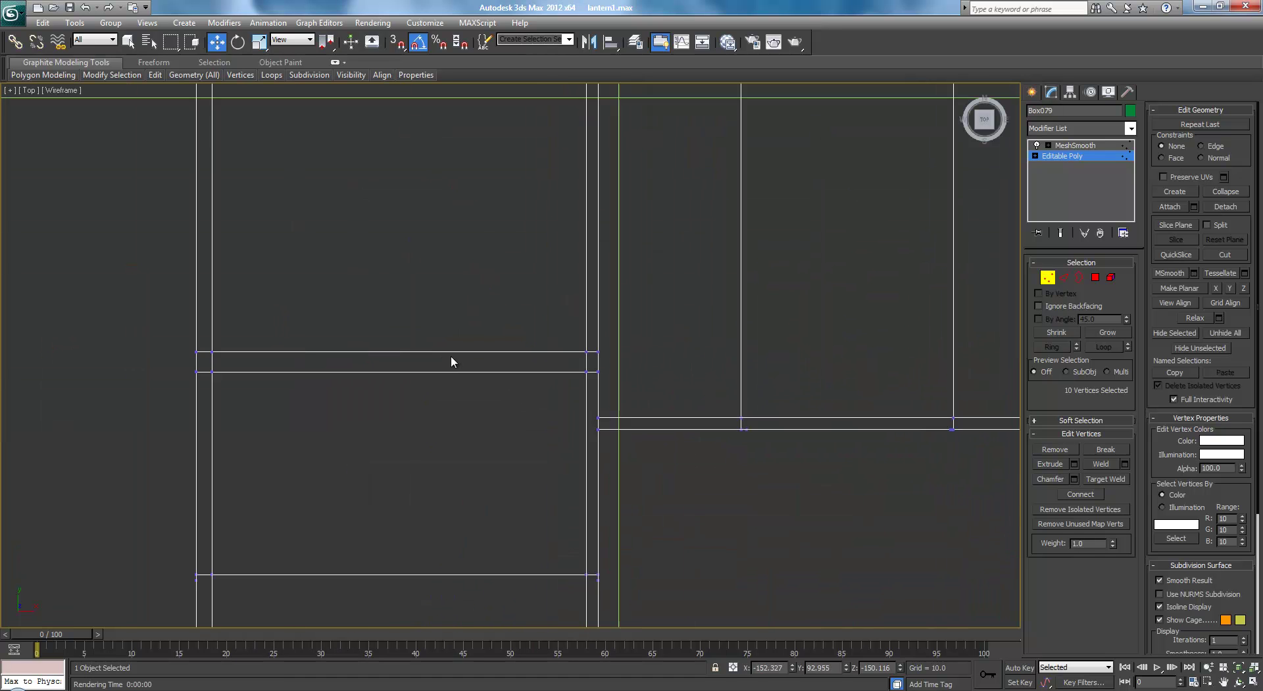
pyautogui.scroll(2, 451, 361)
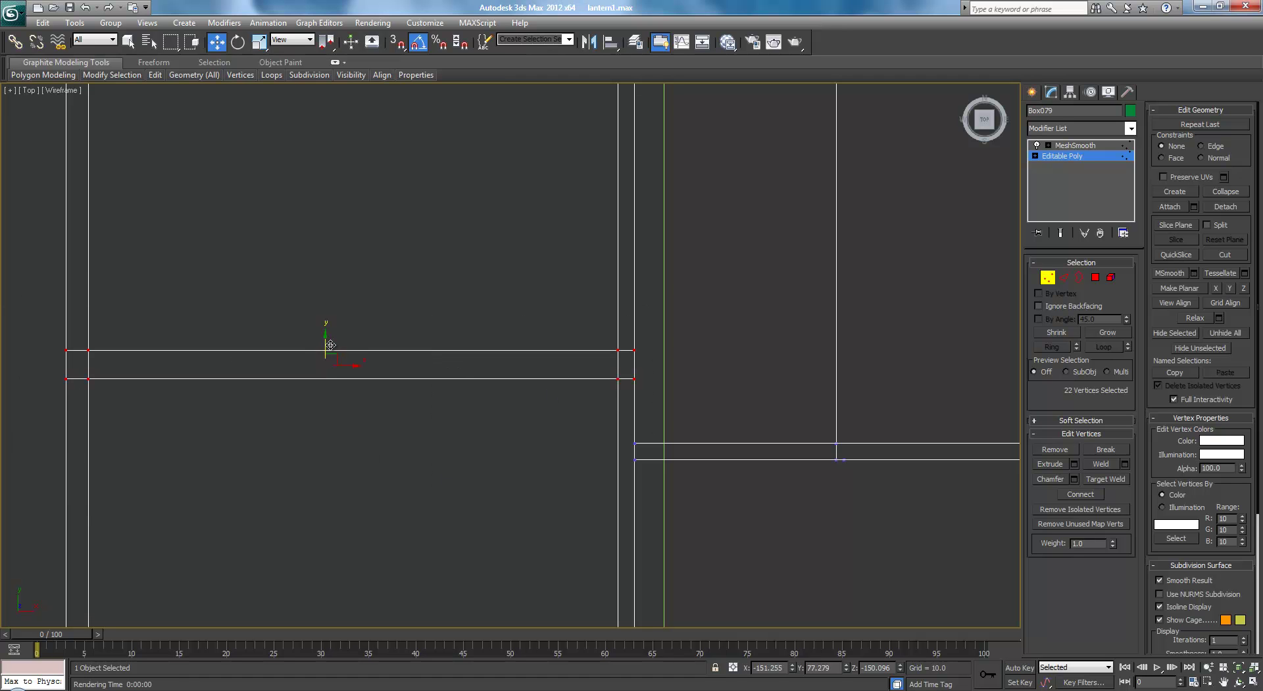
pyautogui.moveTo(330, 344); pyautogui.dragTo(319, 425)
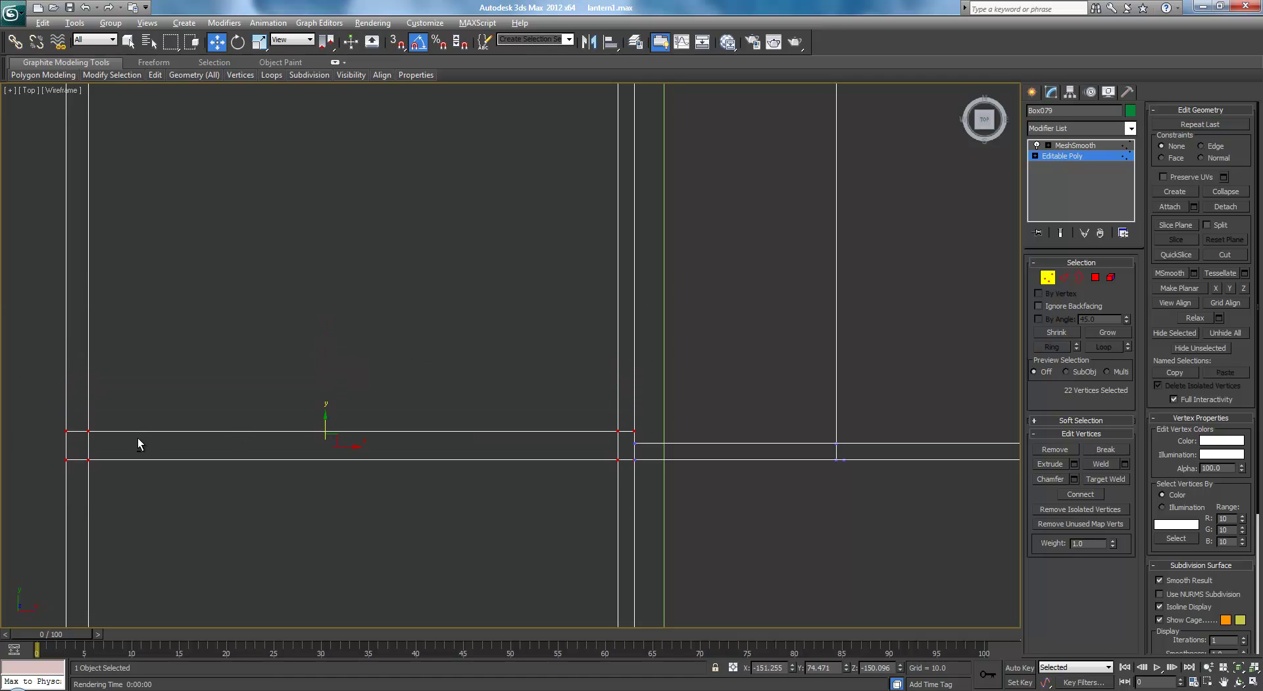
pyautogui.keyDown('alt'); pyautogui.moveTo(434, 528); pyautogui.dragTo(434, 527); pyautogui.keyUp('alt')
pyautogui.moveTo(293, 404); pyautogui.dragTo(296, 419)
# Select the seam vertices joining the cloned panel to the left leg, weld them with a 0.1 threshold and clear the selection.
pyautogui.scroll(-7, 313, 410)
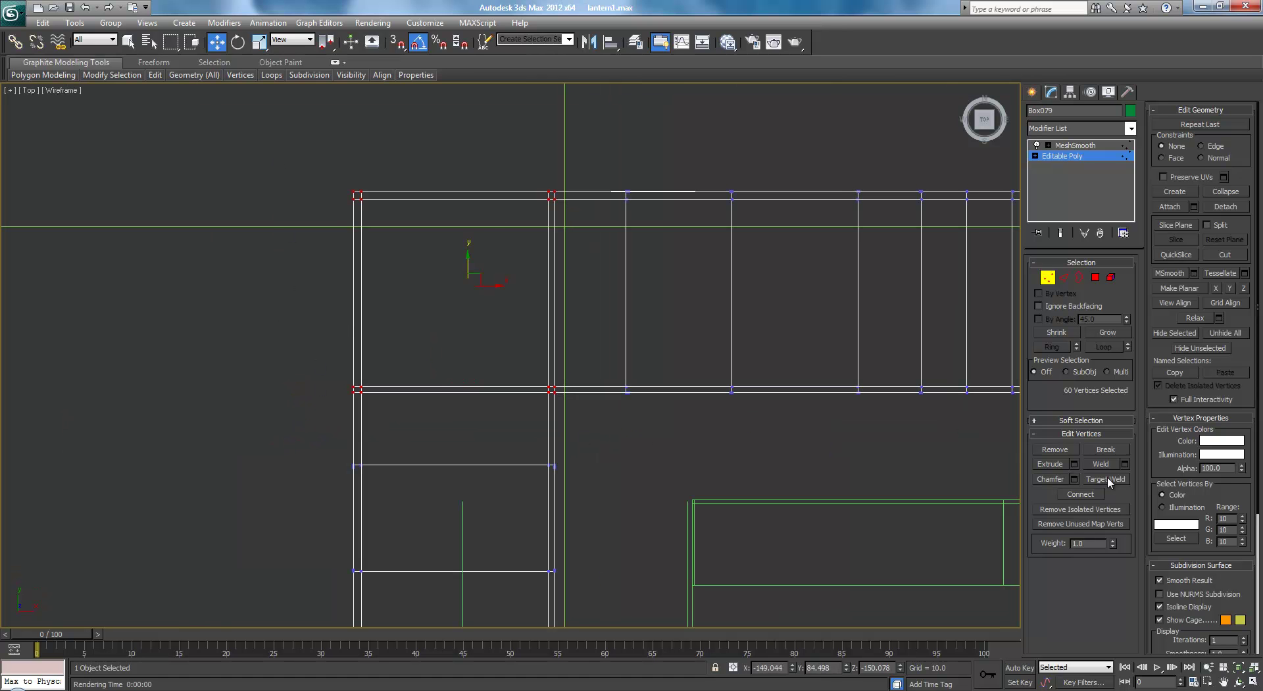
pyautogui.click(1125, 464)
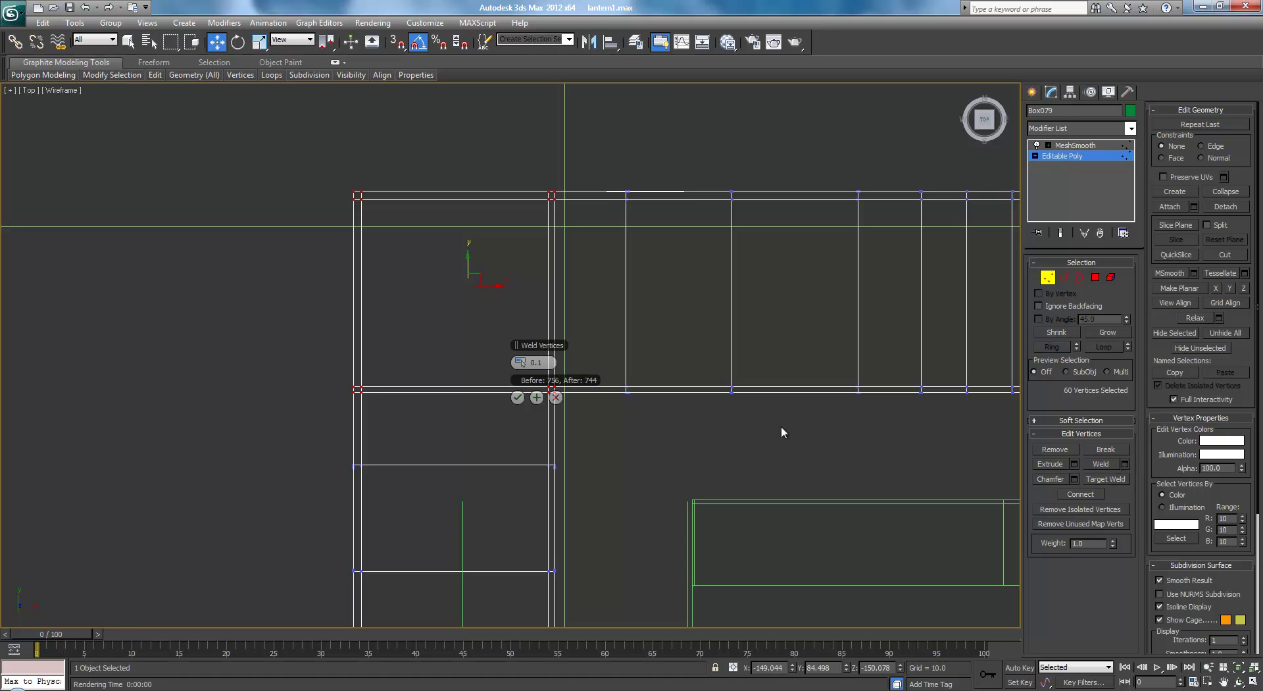
pyautogui.click(517, 397)
pyautogui.click(276, 326)
# Leave vertex editing, return to the MeshSmooth level and show the base in a shaded perspective view.
pyautogui.scroll(-4, 498, 342)
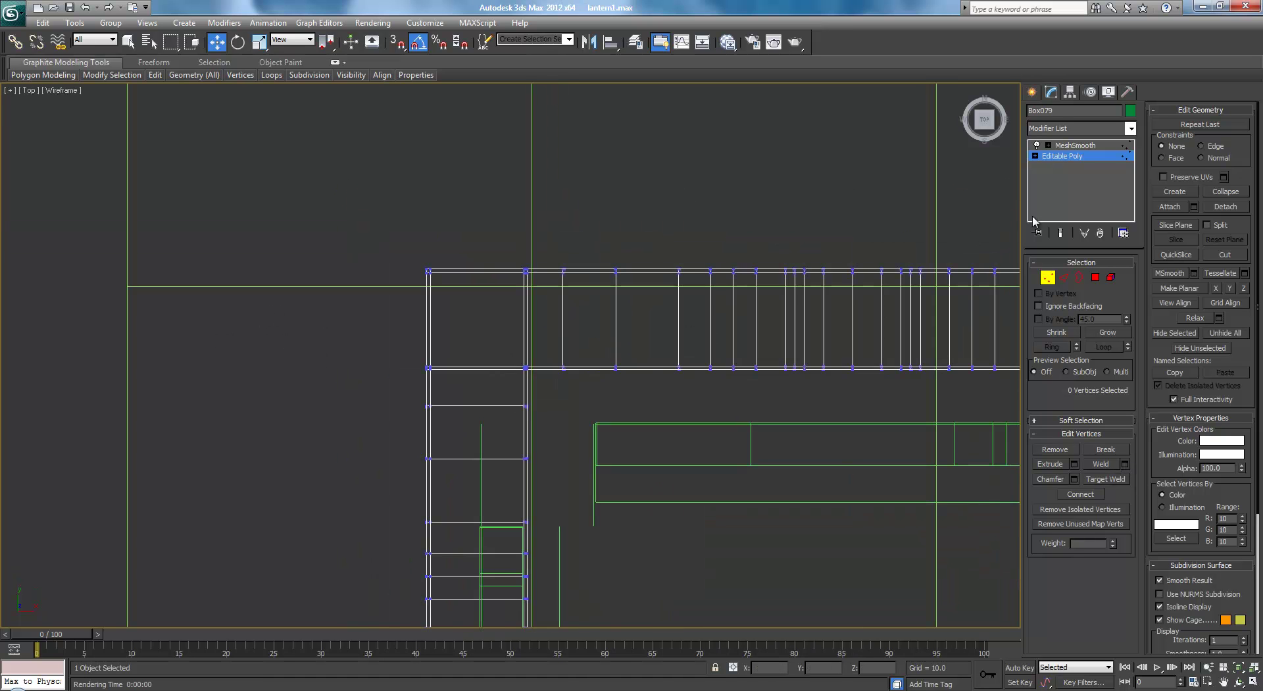
pyautogui.click(1068, 158)
pyautogui.click(1072, 145)
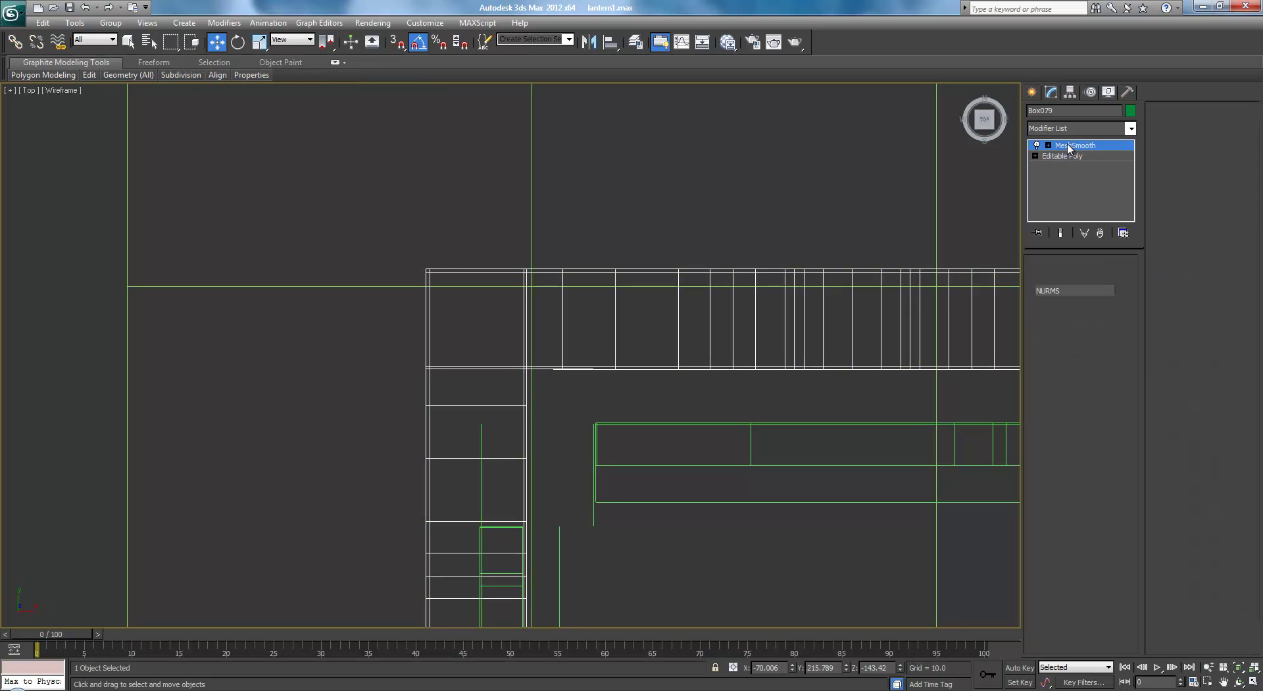
pyautogui.moveTo(804, 297); pyautogui.dragTo(700, 283, button='middle')
pyautogui.press('p')
pyautogui.press('F3')
pyautogui.scroll(-4, 694, 394)
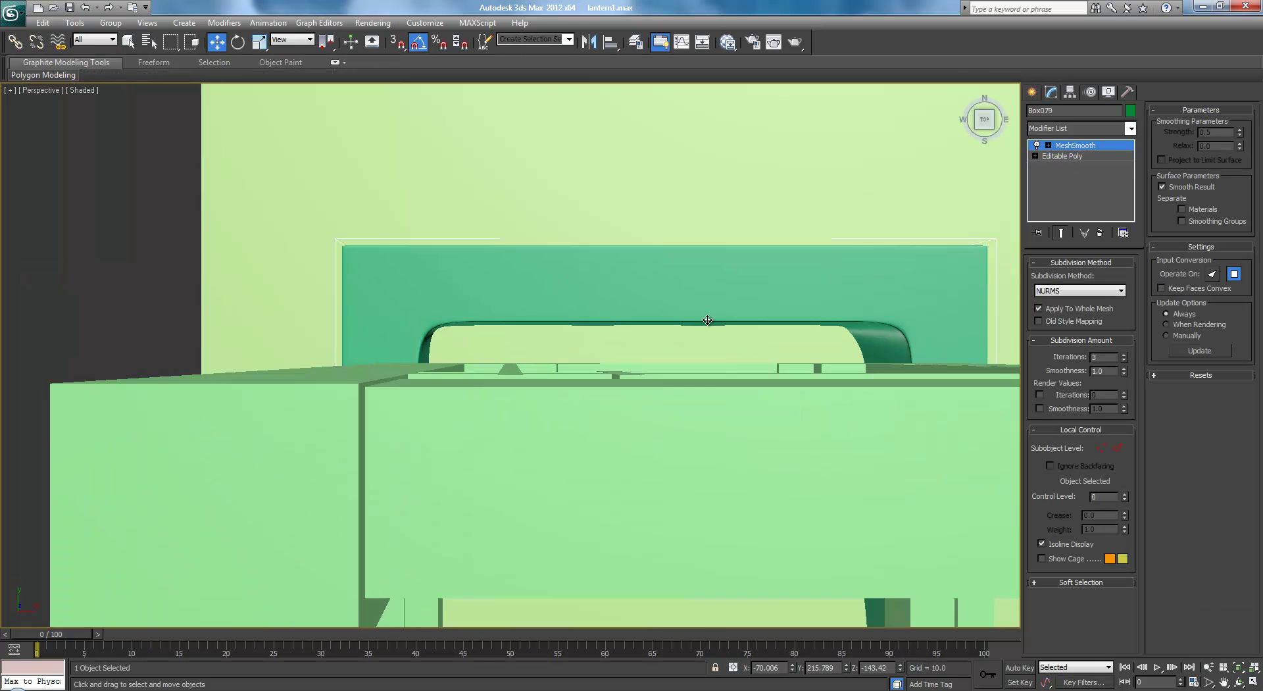
pyautogui.moveTo(694, 447)
pyautogui.keyDown('alt'); pyautogui.mouseDown(button='middle')
pyautogui.moveTo(686, 366)
pyautogui.moveTo(749, 349)
pyautogui.moveTo(848, 355)
pyautogui.moveTo(798, 357)
pyautogui.moveTo(812, 342)
pyautogui.moveTo(823, 361)
pyautogui.moveTo(428, 450)
pyautogui.mouseUp(button='middle'); pyautogui.keyUp('alt')
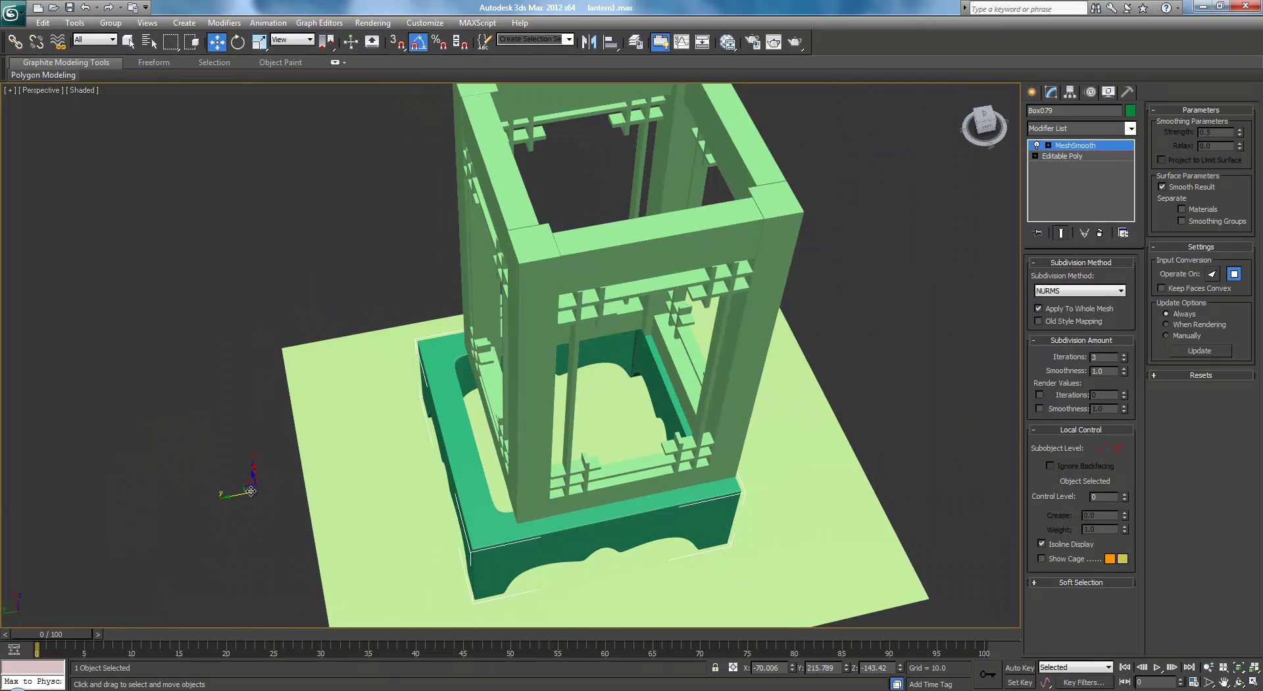
# Move the smoothed base along Y until it is clear of the lantern body.
pyautogui.moveTo(231, 498); pyautogui.dragTo(2, 507)
pyautogui.scroll(3, 428, 333)
pyautogui.moveTo(349, 402); pyautogui.dragTo(619, 382, button='middle')
pyautogui.scroll(2, 619, 383)
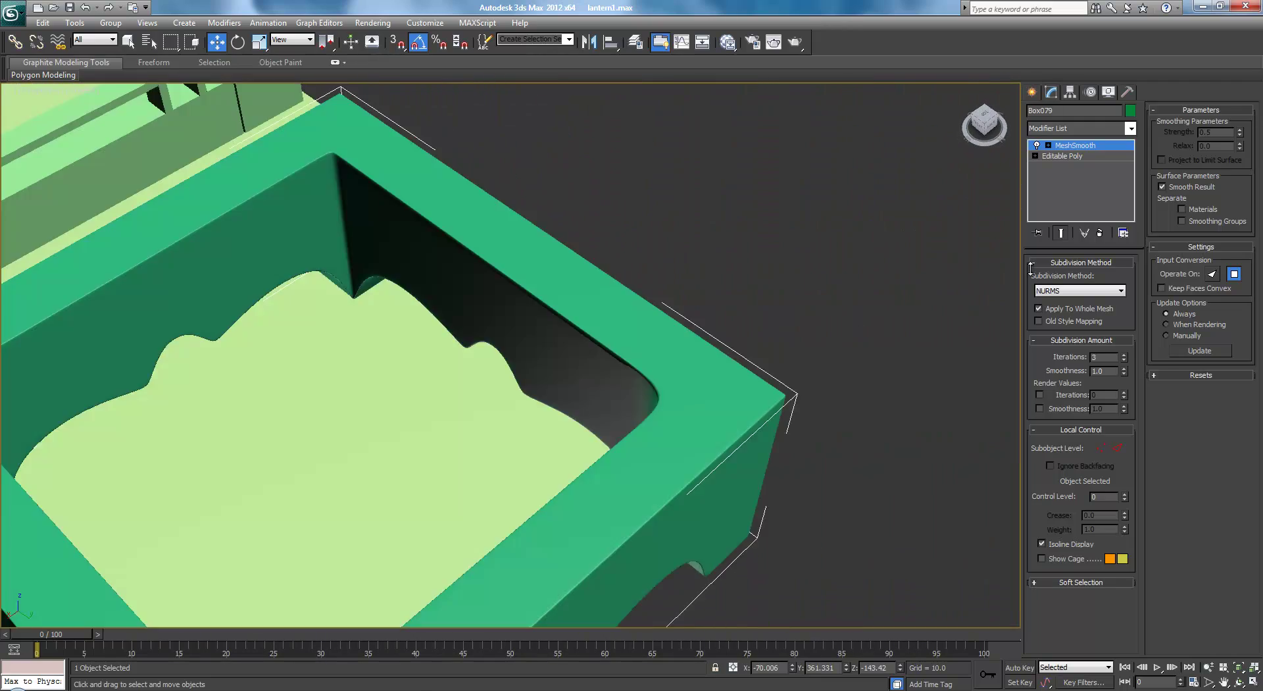
# Return the base to its Editable Poly level and display it shaded with edged faces.
pyautogui.click(1071, 159)
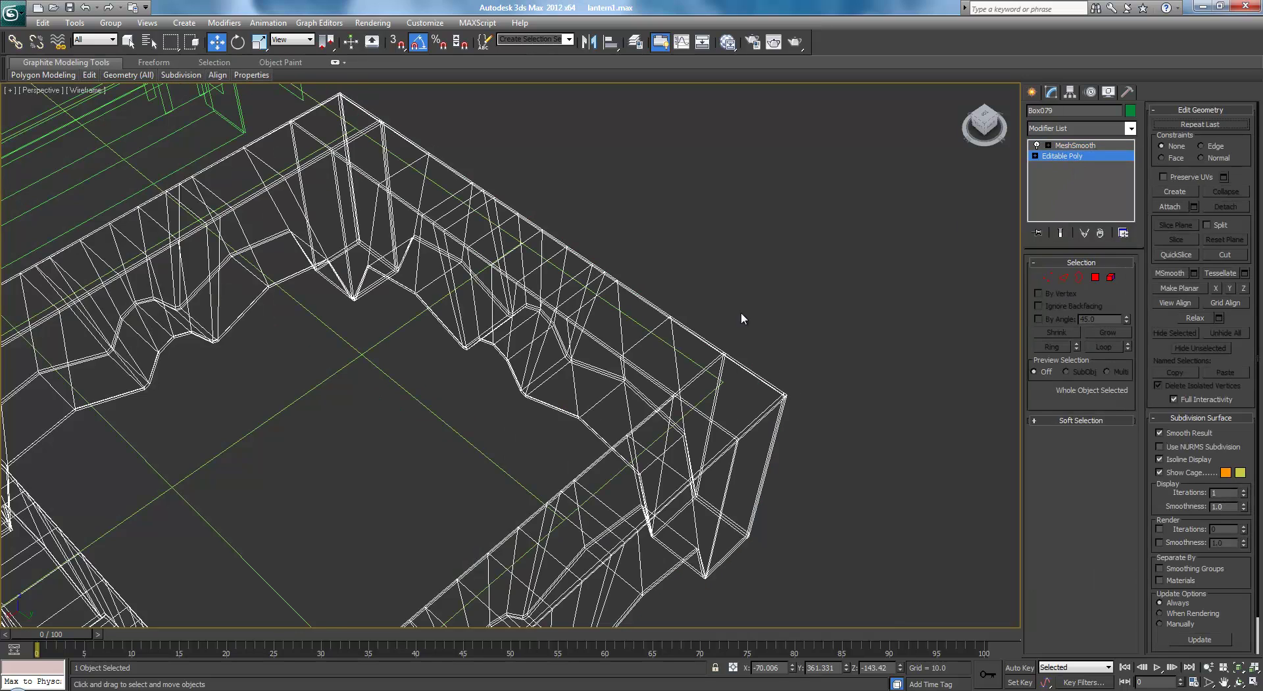
pyautogui.moveTo(724, 363); pyautogui.dragTo(597, 306, button='middle')
pyautogui.scroll(2, 598, 305)
pyautogui.scroll(1, 796, 344)
pyautogui.press('F3')
pyautogui.moveTo(735, 353); pyautogui.dragTo(753, 372, button='middle')
pyautogui.moveTo(237, 231); pyautogui.dragTo(398, 313, button='middle')
pyautogui.scroll(3, 611, 421)
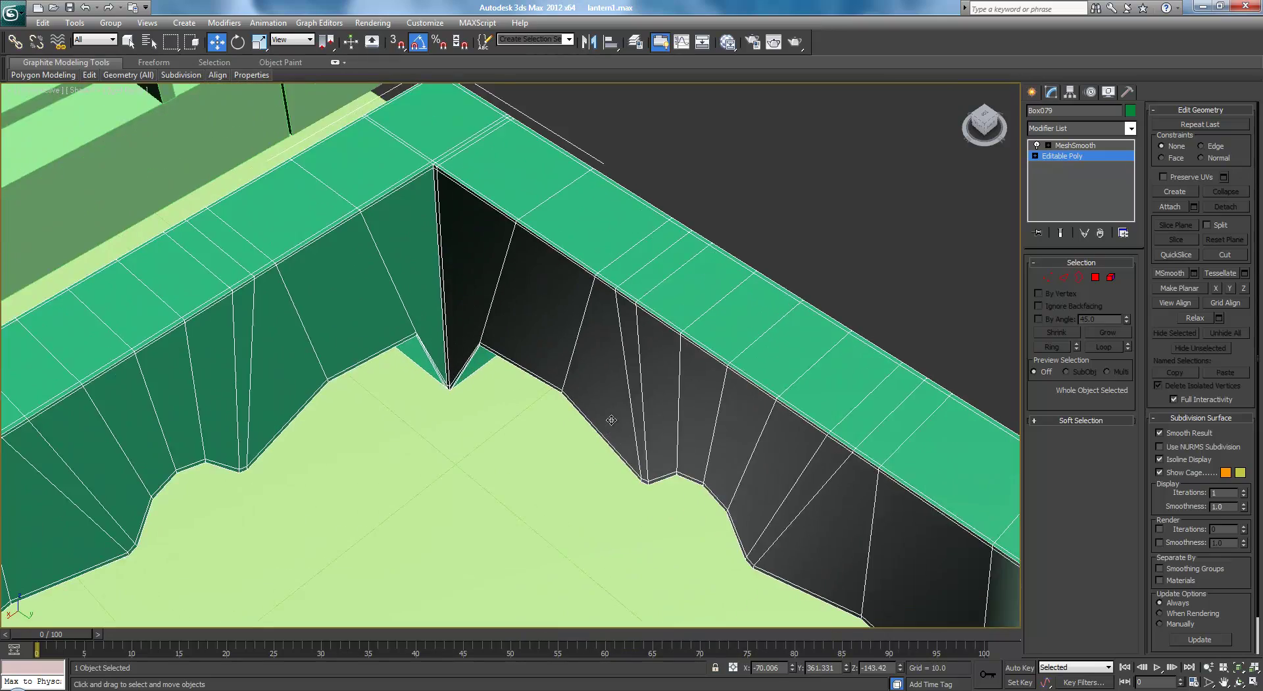
# Examine the unsmoothed base's corners, comparing the support edges running across the top and down the legs.
pyautogui.scroll(-2, 600, 375)
pyautogui.moveTo(600, 328); pyautogui.dragTo(350, 201, button='middle')
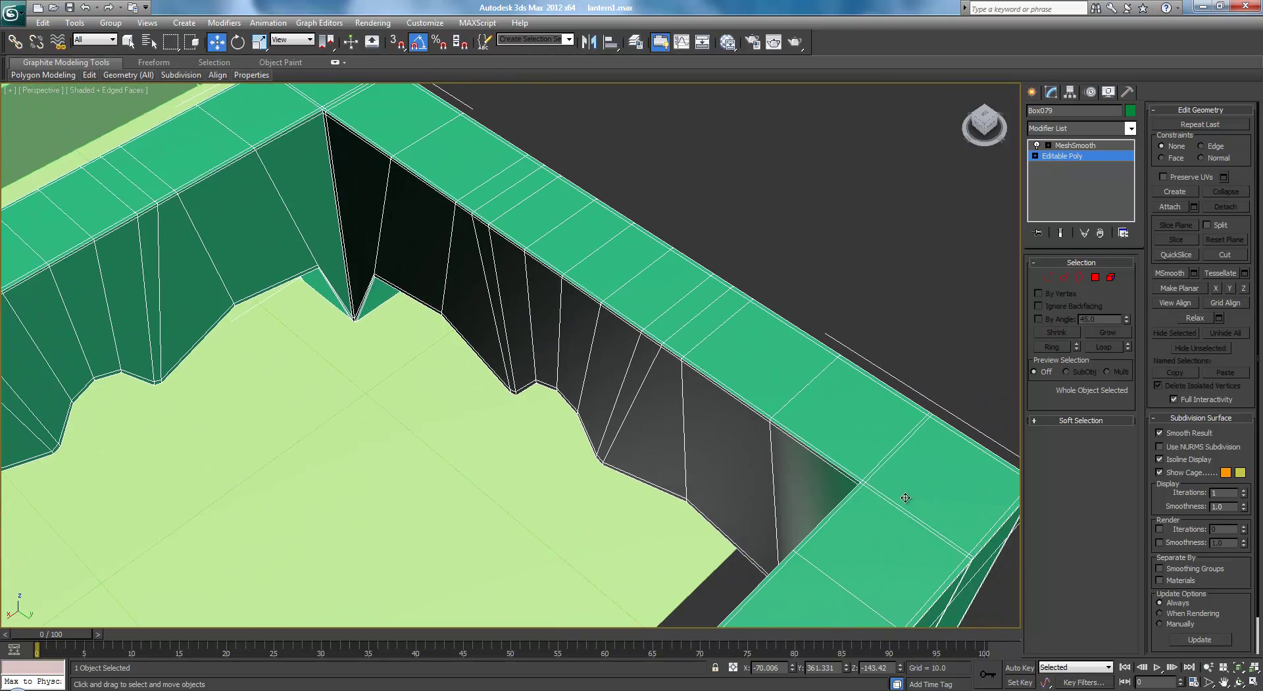
pyautogui.moveTo(628, 297); pyautogui.dragTo(810, 221, button='middle')
pyautogui.moveTo(329, 422); pyautogui.dragTo(541, 389, button='middle')
pyautogui.scroll(-4, 197, 322)
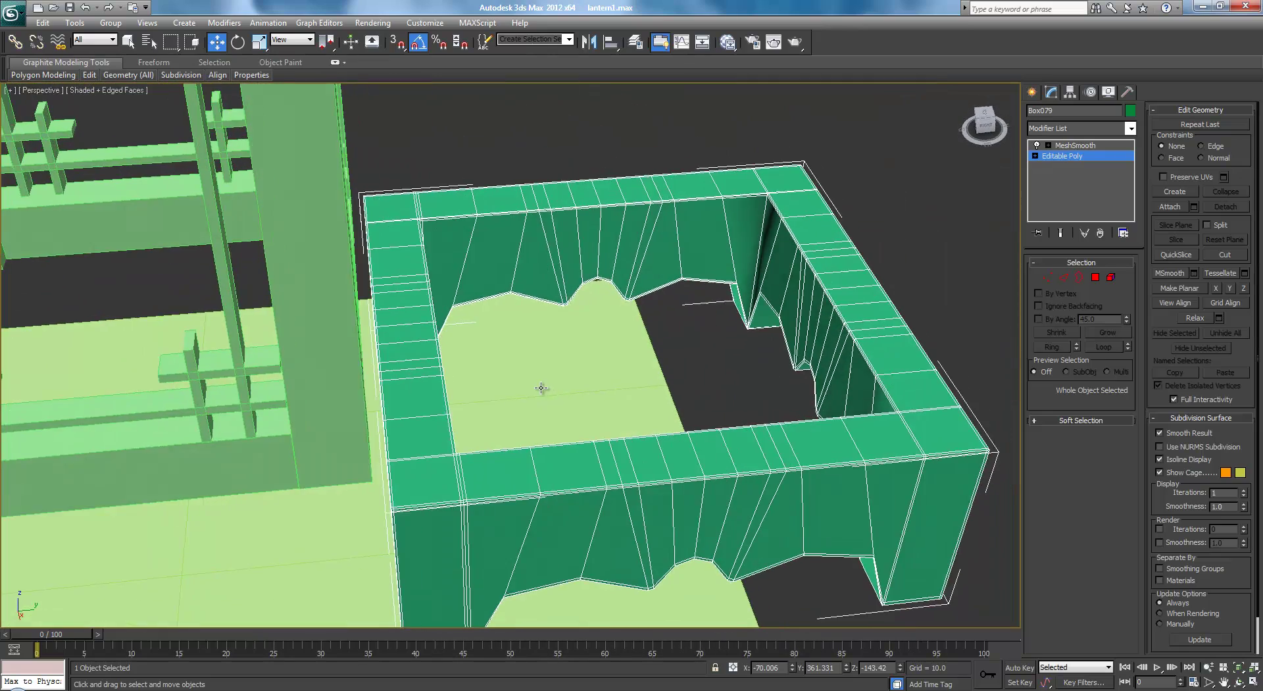
pyautogui.moveTo(621, 367); pyautogui.dragTo(718, 318, button='middle')
pyautogui.scroll(3, 420, 289)
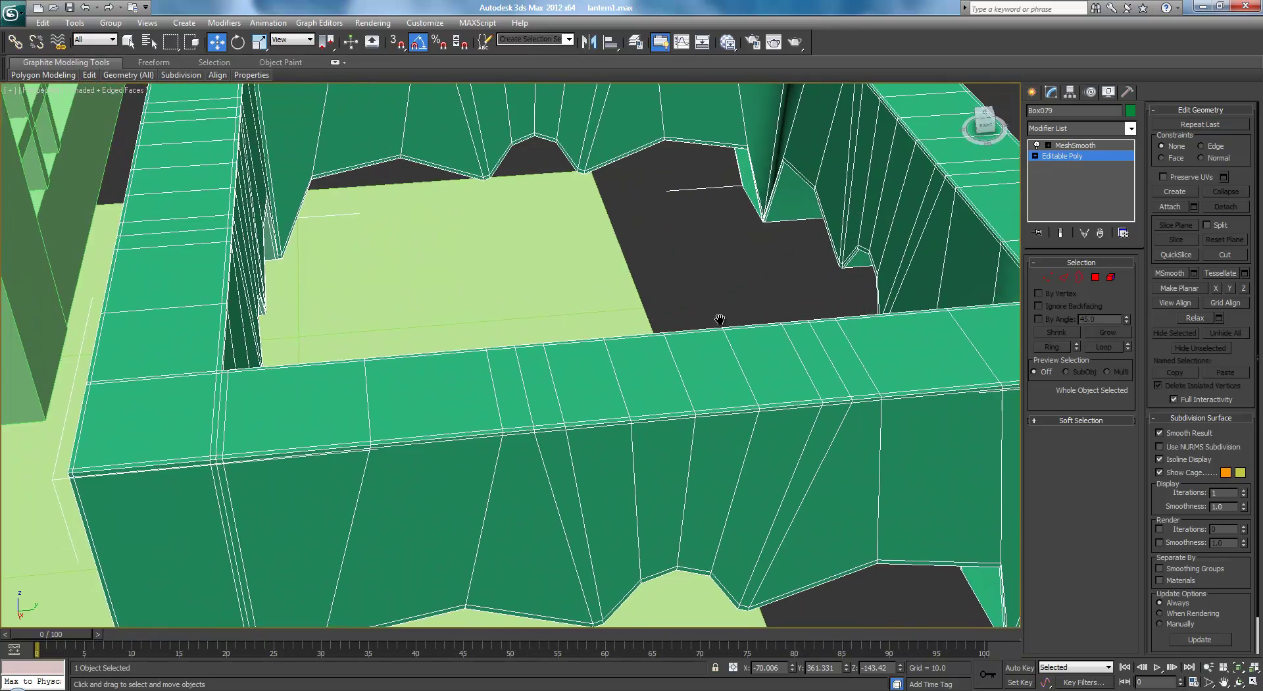
pyautogui.scroll(-3, 586, 321)
pyautogui.scroll(5, 465, 329)
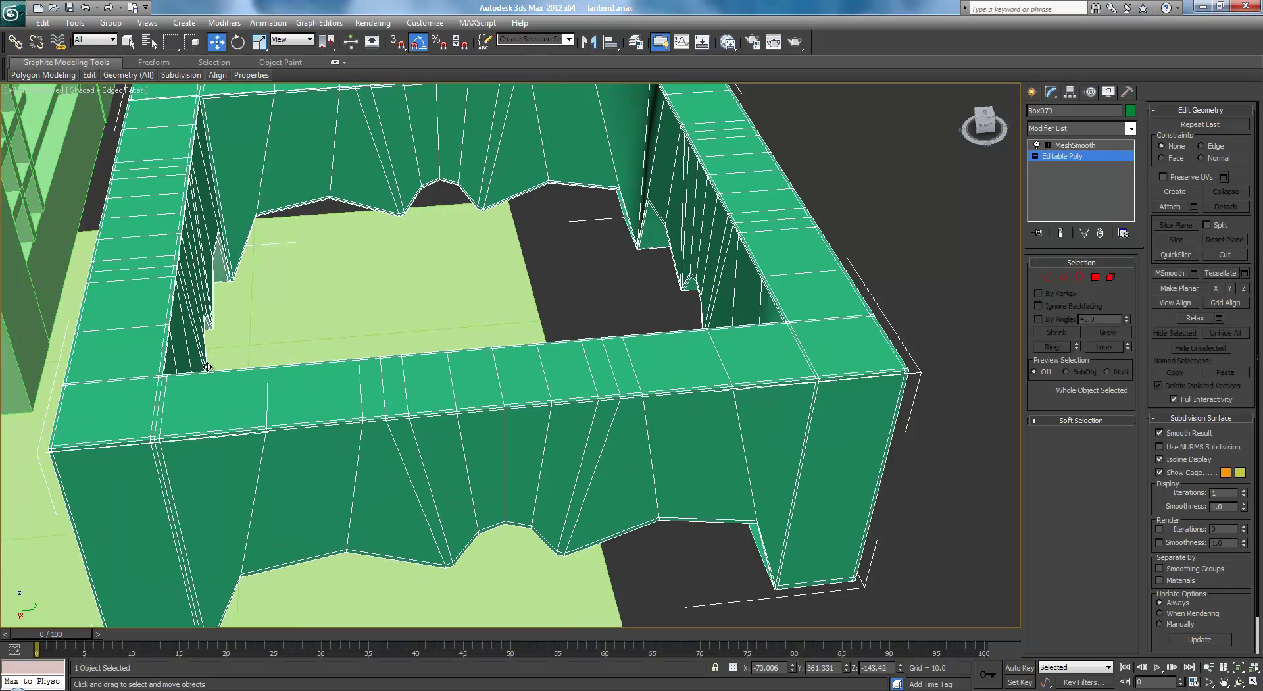
pyautogui.scroll(1, 207, 367)
pyautogui.moveTo(207, 367); pyautogui.dragTo(508, 299, button='middle')
pyautogui.scroll(-2, 487, 372)
pyautogui.moveTo(487, 372); pyautogui.dragTo(531, 239, button='middle')
pyautogui.scroll(5, 527, 238)
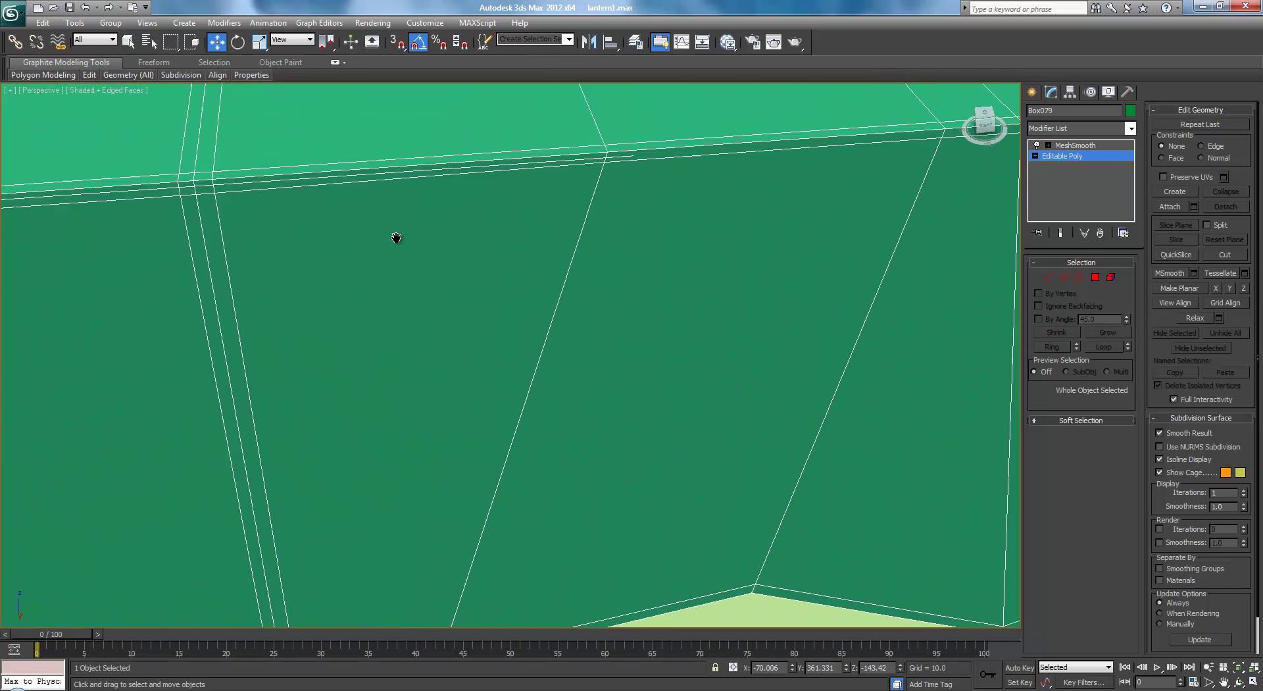
pyautogui.scroll(-5, 589, 282)
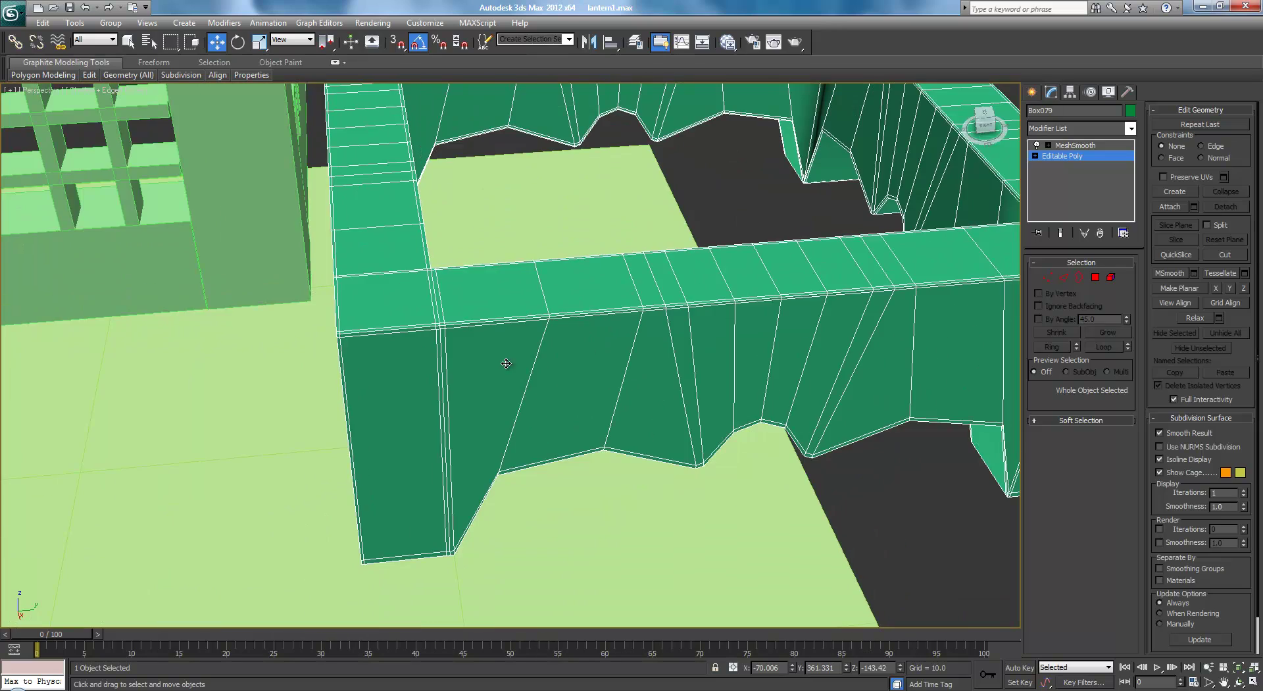
pyautogui.moveTo(465, 425); pyautogui.dragTo(626, 362, button='middle')
pyautogui.scroll(3, 626, 338)
pyautogui.scroll(1, 430, 367)
pyautogui.moveTo(434, 362); pyautogui.dragTo(648, 311, button='middle')
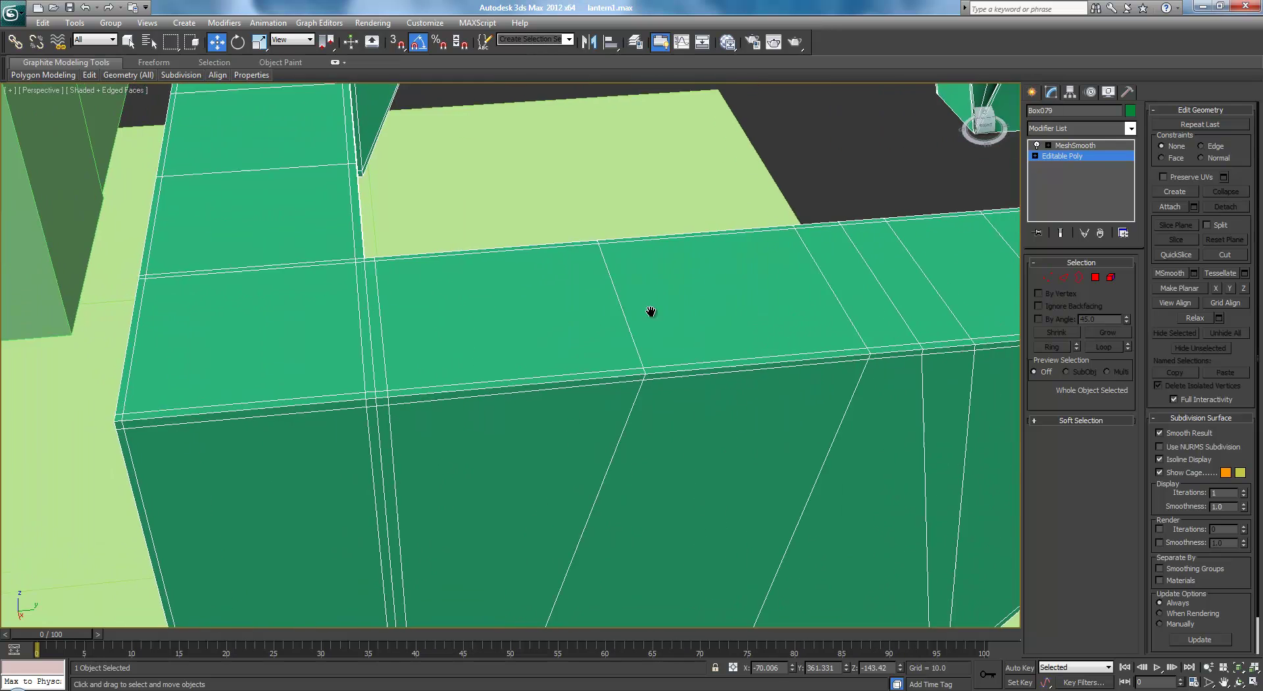
# Save the current lantern scene.
pyautogui.scroll(1, 684, 316)
pyautogui.moveTo(312, 322); pyautogui.dragTo(401, 302, button='middle')
pyautogui.hotkey('ctrl', 's')
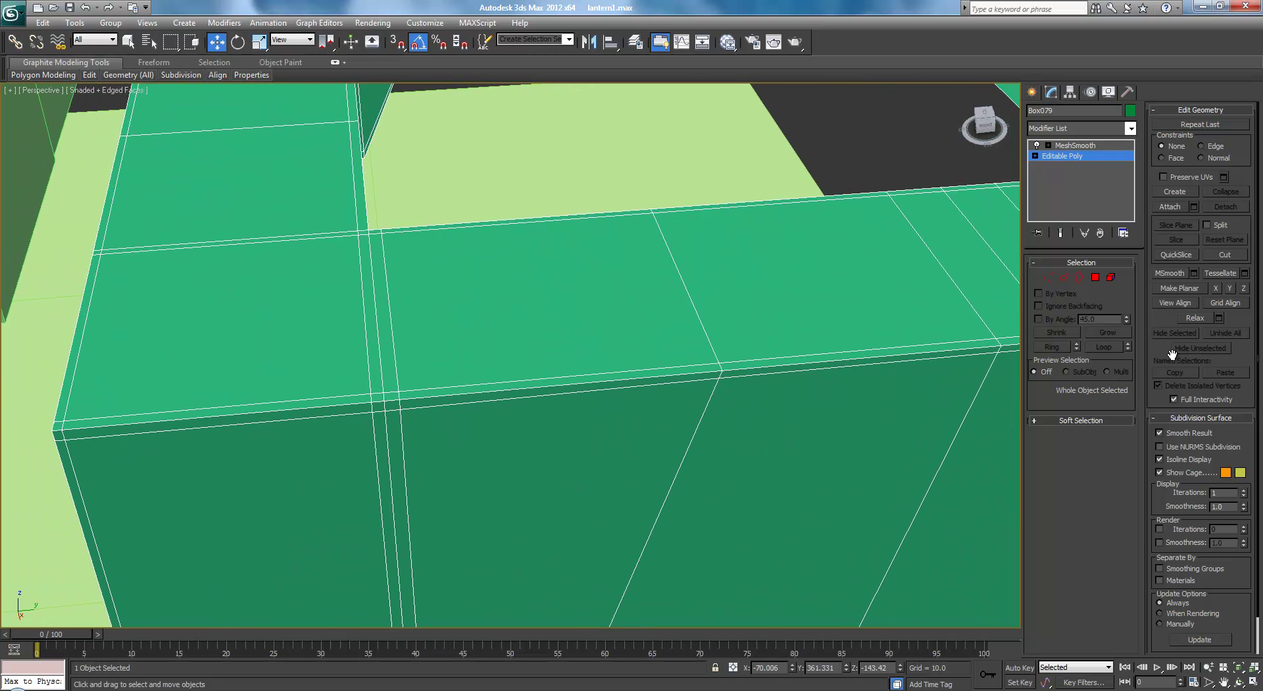
pyautogui.scroll(-5, 723, 315)
pyautogui.moveTo(818, 316)
pyautogui.mouseDown(button='middle')
pyautogui.moveTo(618, 332)
pyautogui.moveTo(817, 311)
pyautogui.mouseUp(button='middle')
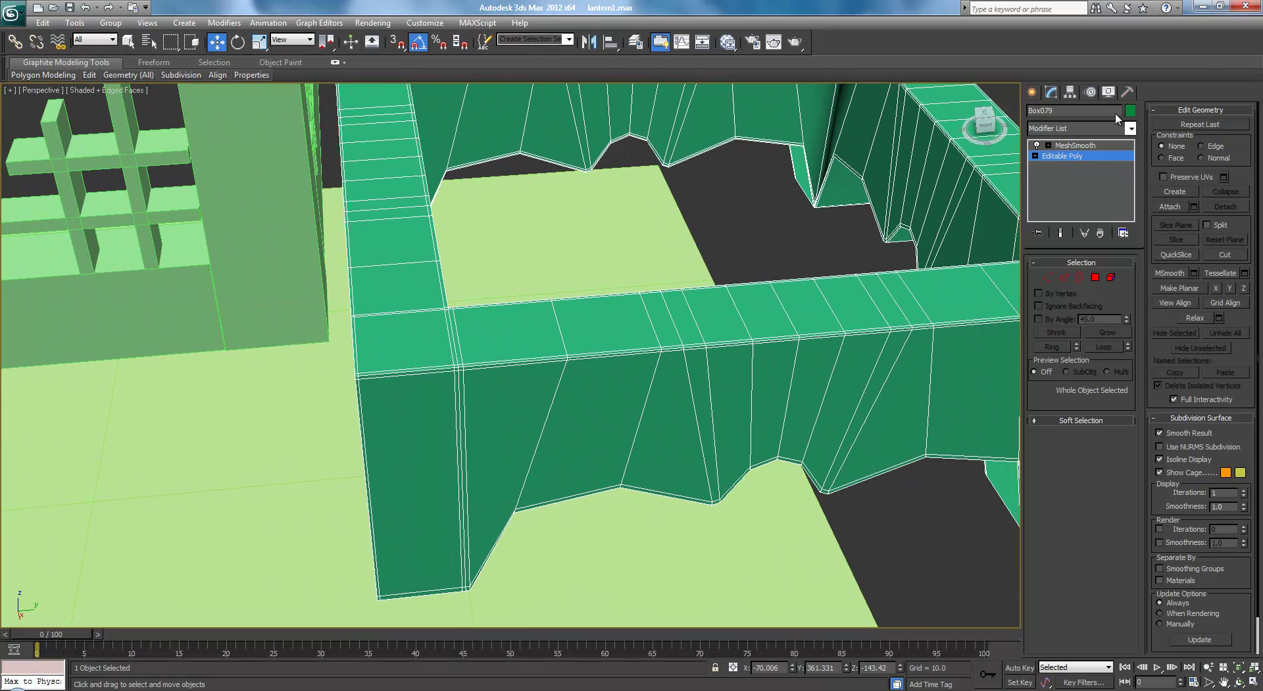
# Show the MeshSmooth result and examine how the base's inner corners are rounded from several angles.
pyautogui.click(1095, 145)
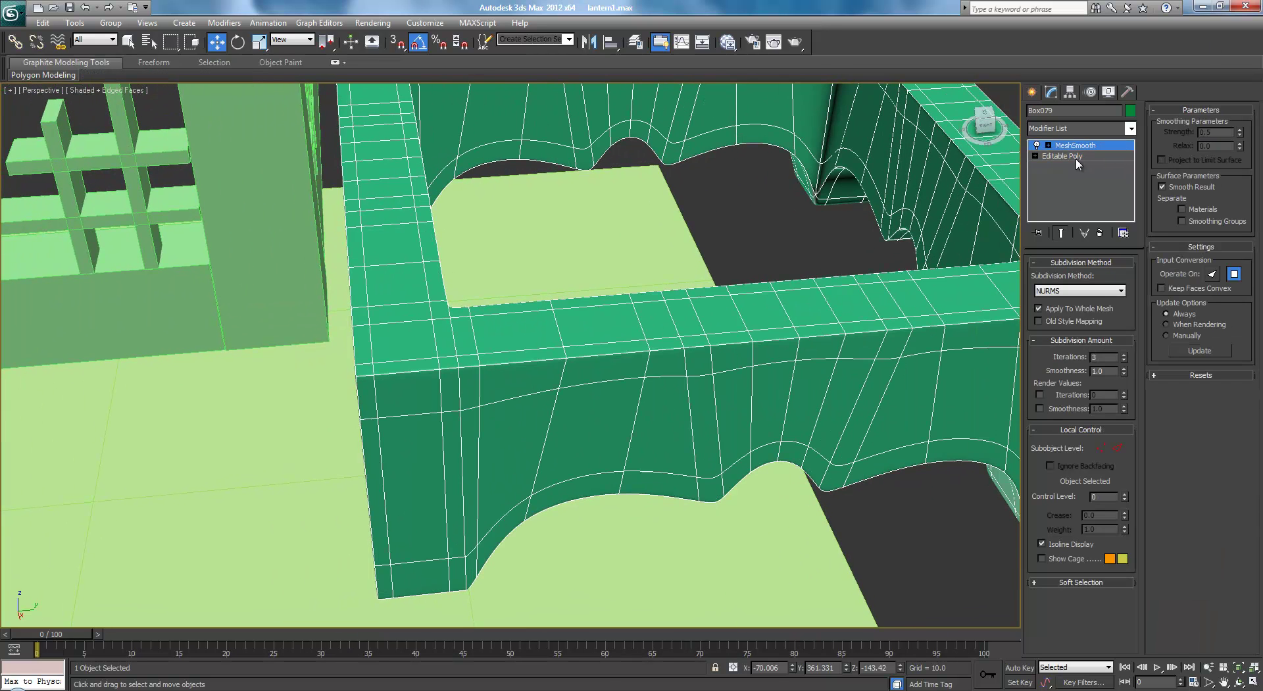
pyautogui.moveTo(750, 247); pyautogui.dragTo(589, 271, button='middle')
pyautogui.moveTo(757, 259); pyautogui.dragTo(521, 332, button='middle')
pyautogui.scroll(3, 522, 332)
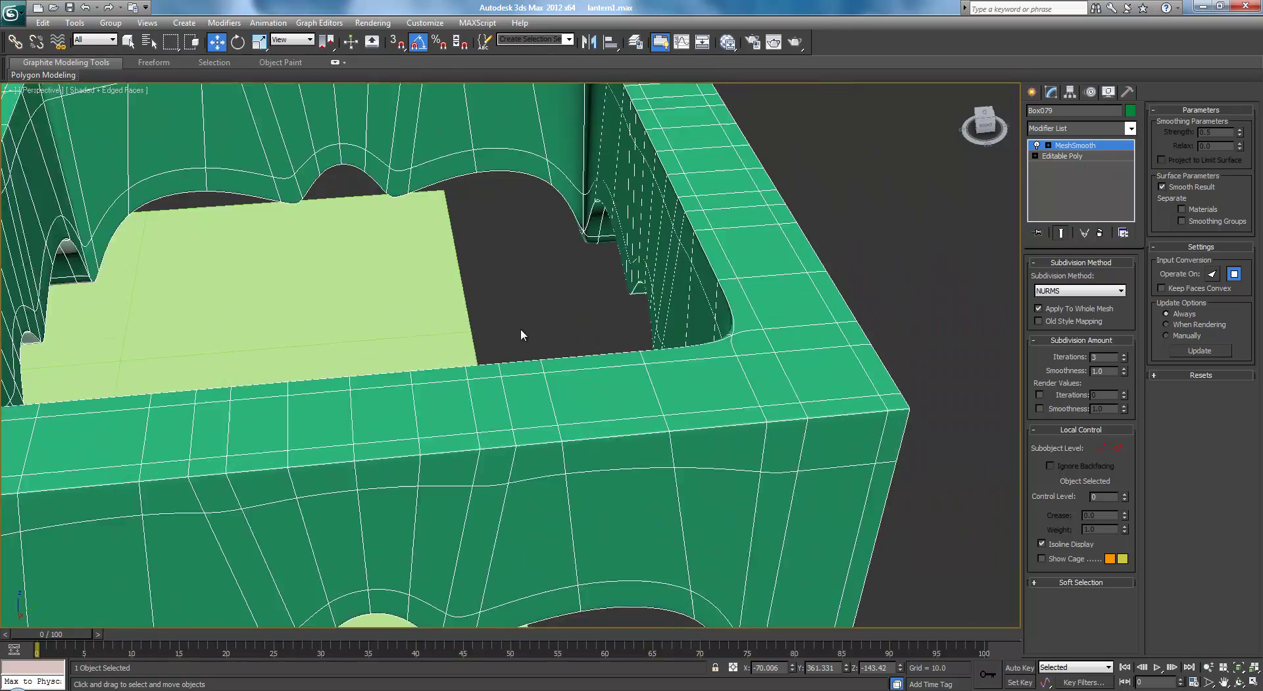
pyautogui.keyDown('alt'); pyautogui.moveTo(638, 353); pyautogui.dragTo(763, 371, button='middle'); pyautogui.keyUp('alt')
pyautogui.moveTo(763, 371); pyautogui.dragTo(698, 500, button='middle')
pyautogui.scroll(-2, 698, 500)
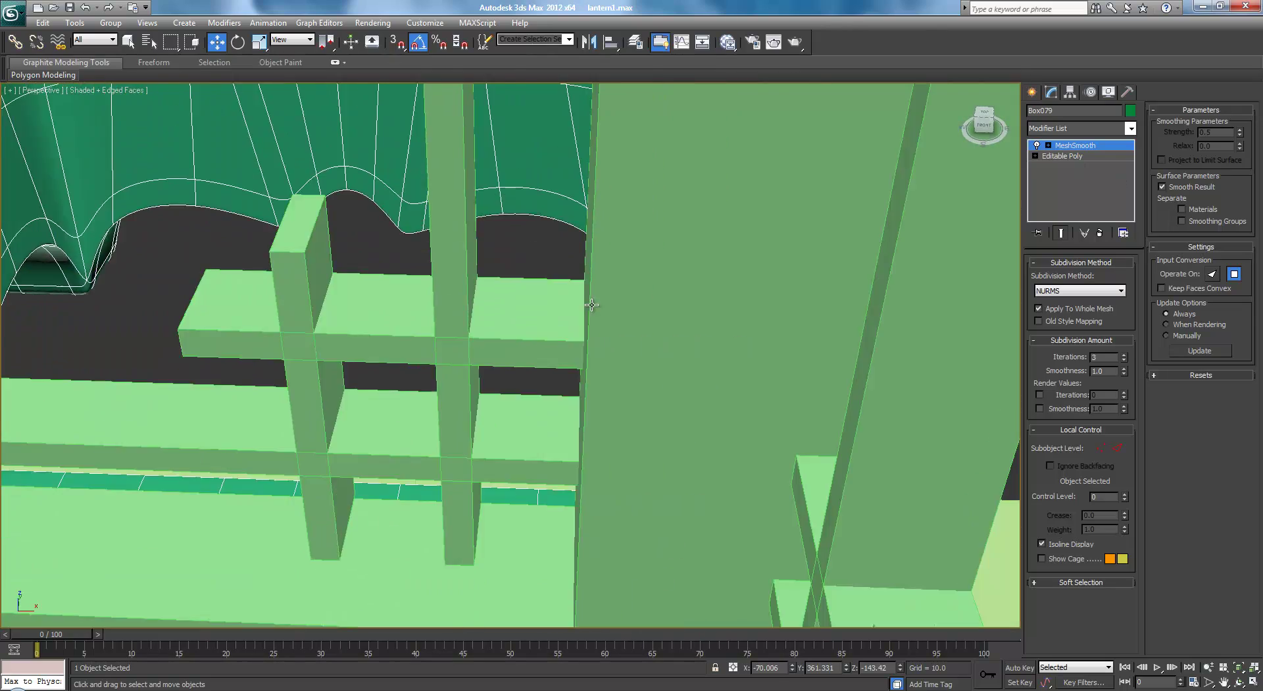
pyautogui.keyDown('alt'); pyautogui.moveTo(589, 308); pyautogui.dragTo(521, 211, button='middle'); pyautogui.keyUp('alt')
pyautogui.moveTo(521, 211); pyautogui.dragTo(535, 77, button='middle')
pyautogui.scroll(-1, 633, 267)
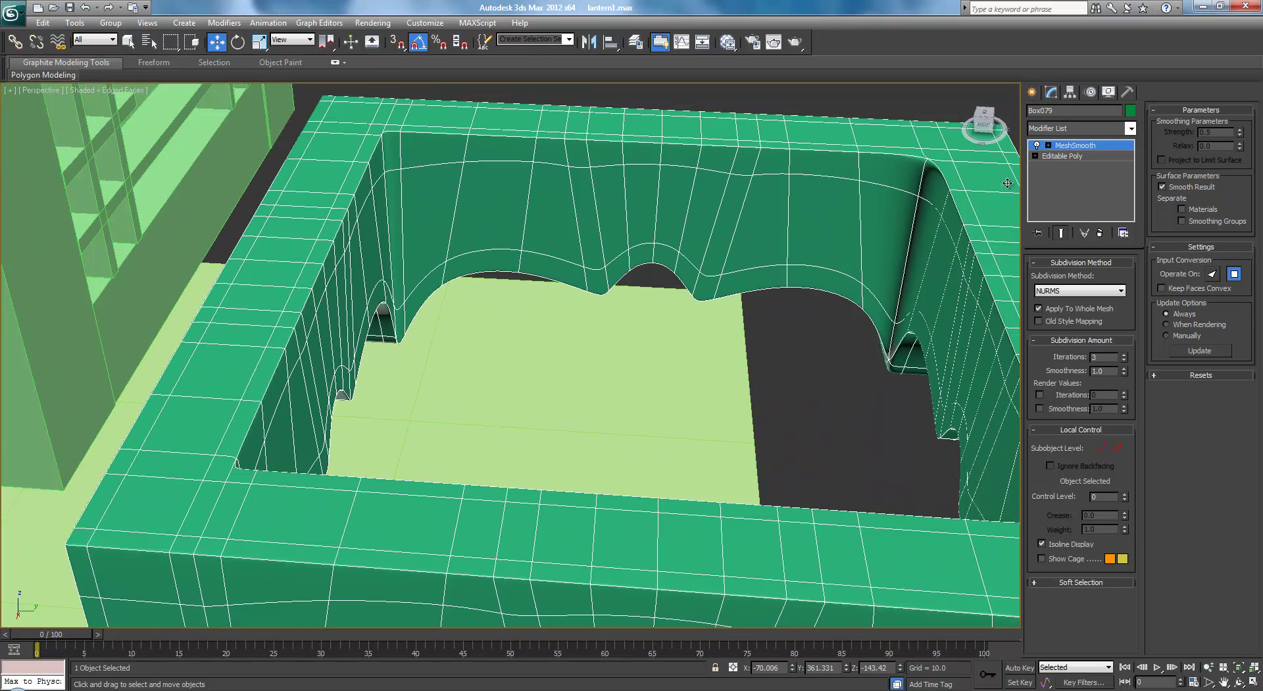
# Switch back to the Editable Poly level and examine the support edges at each corner of the near side panel.
pyautogui.click(1065, 158)
pyautogui.scroll(3, 788, 291)
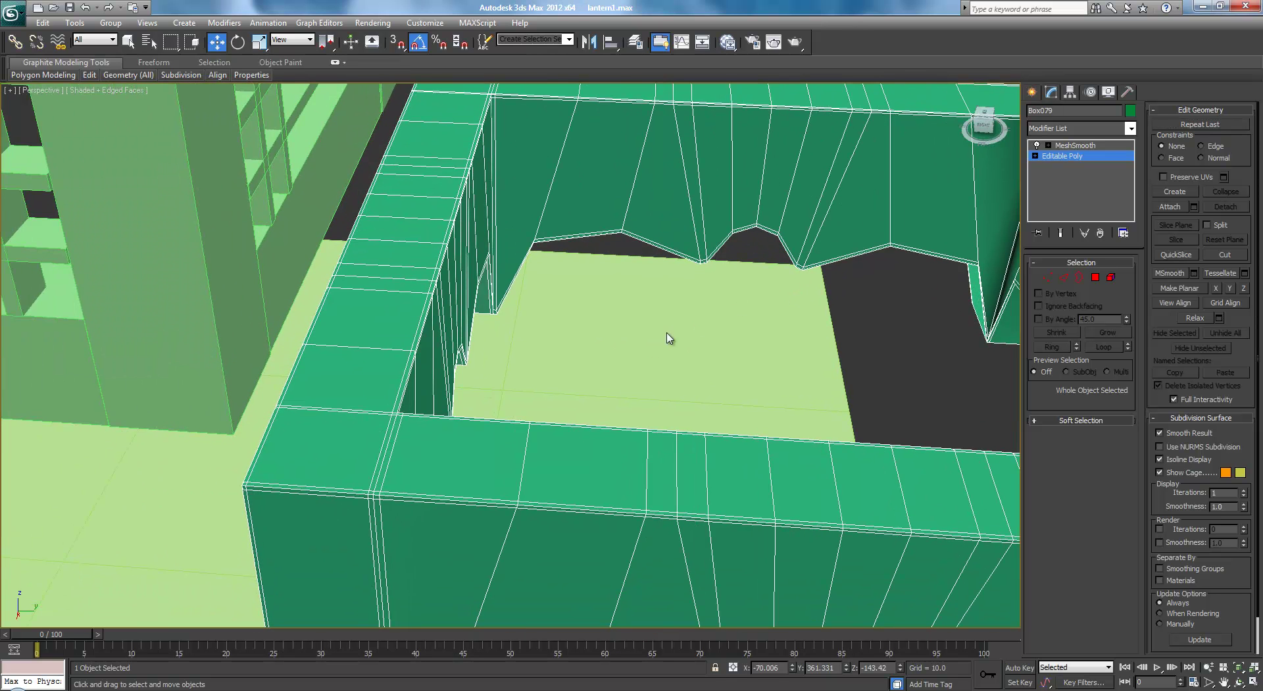
pyautogui.scroll(5, 788, 301)
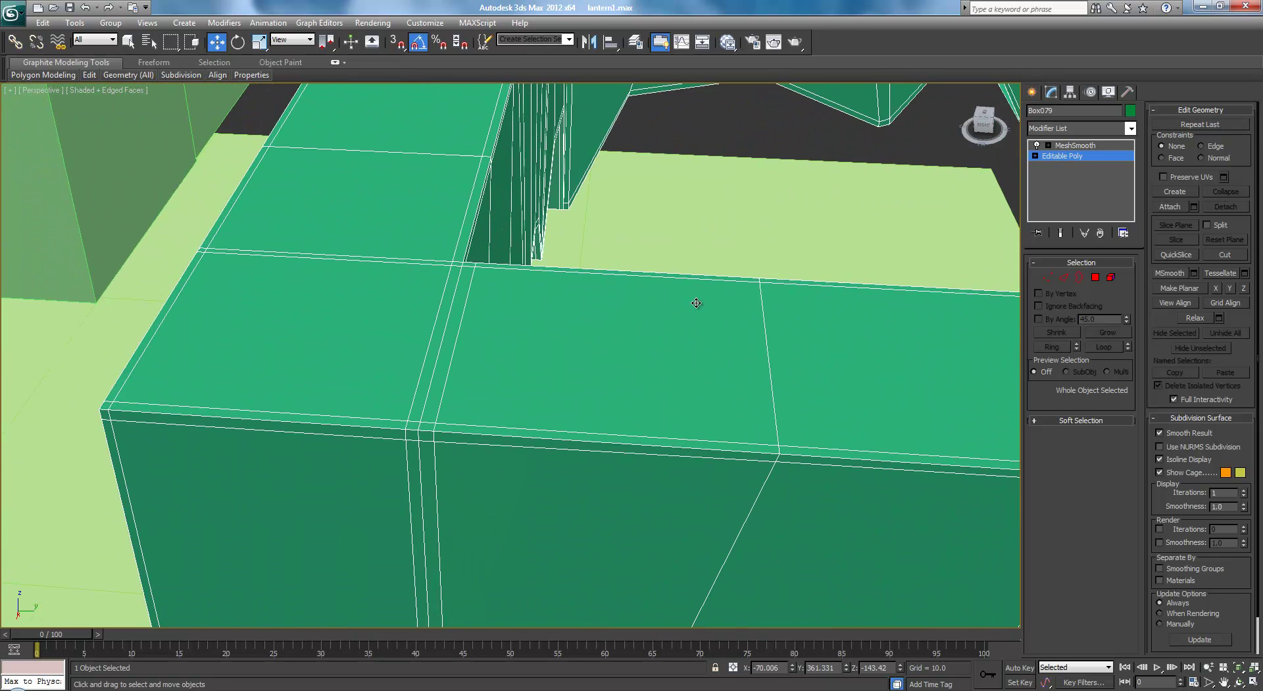
pyautogui.scroll(-6, 699, 302)
pyautogui.moveTo(704, 321); pyautogui.dragTo(298, 298, button='middle')
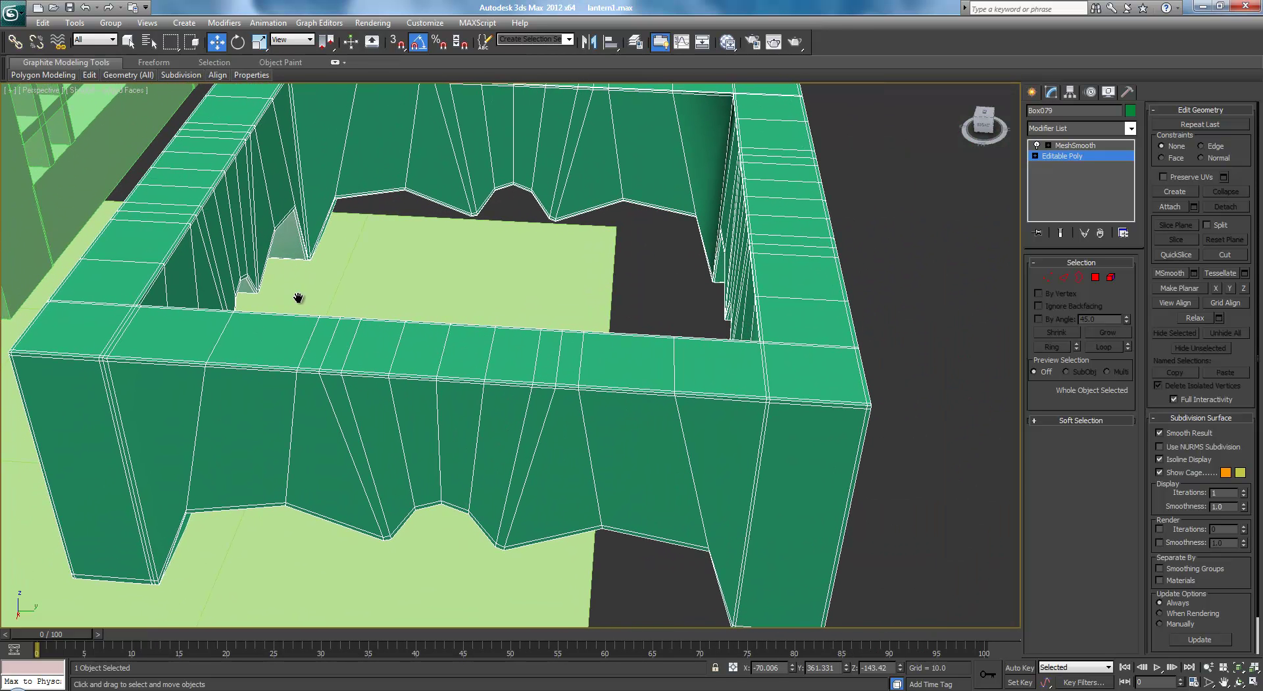
pyautogui.moveTo(298, 298); pyautogui.dragTo(423, 304, button='middle')
pyautogui.scroll(3, 402, 309)
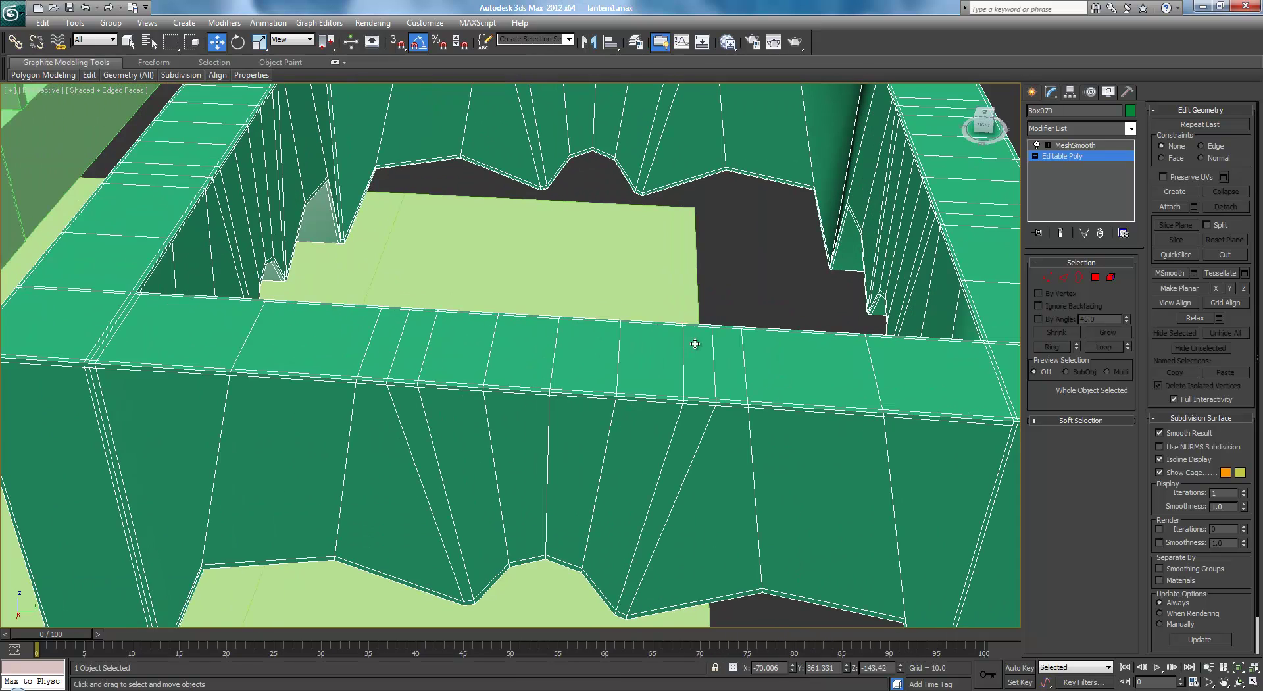
pyautogui.moveTo(695, 343); pyautogui.dragTo(503, 242, button='middle')
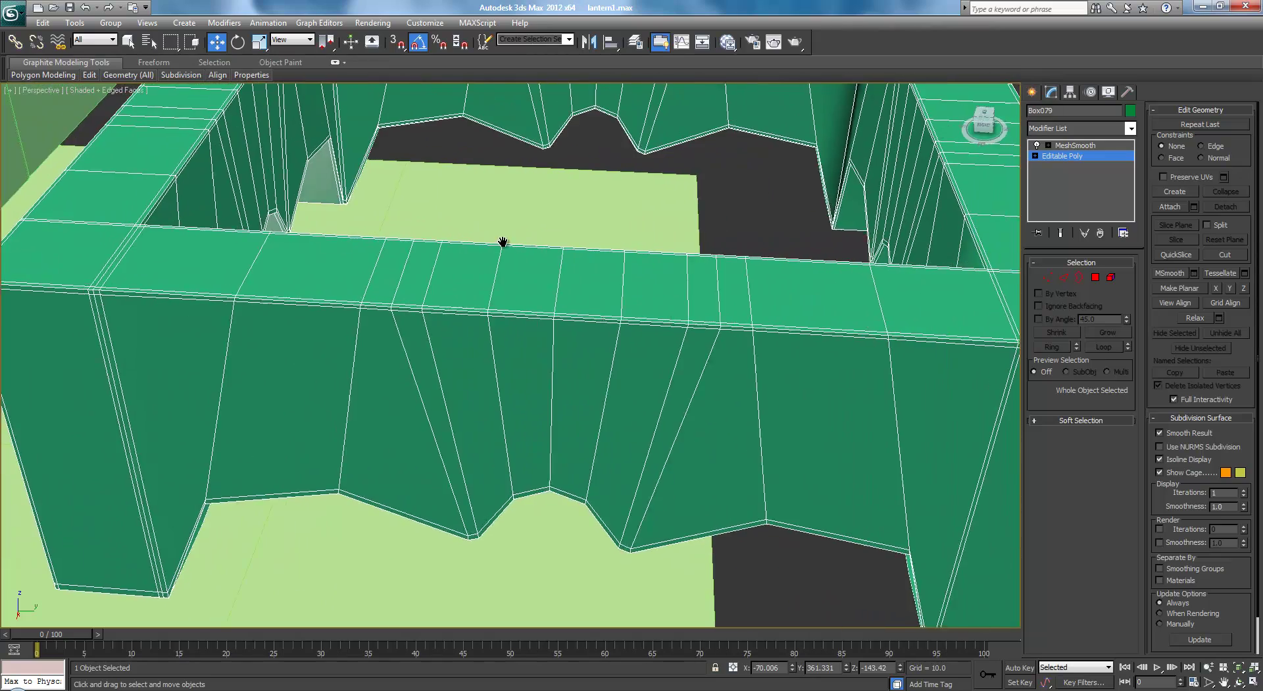
pyautogui.scroll(-4, 305, 237)
pyautogui.moveTo(304, 236); pyautogui.dragTo(870, 287, button='middle')
pyautogui.scroll(4, 338, 300)
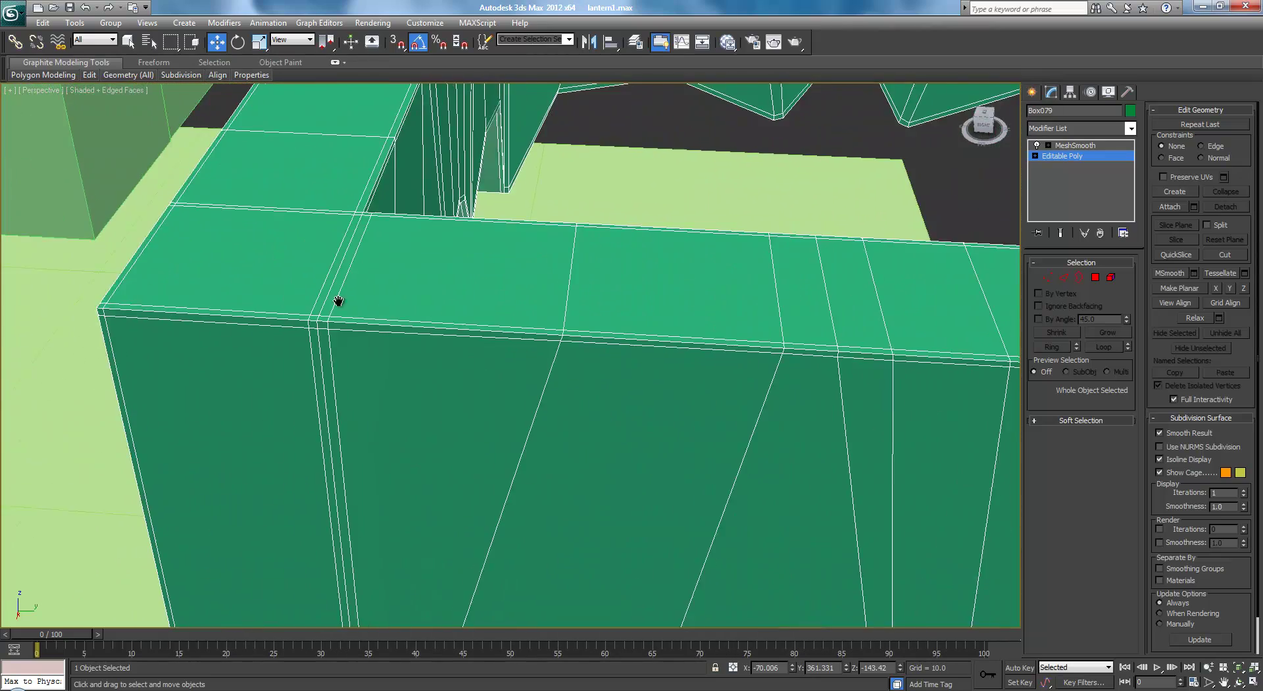
pyautogui.scroll(2, 338, 301)
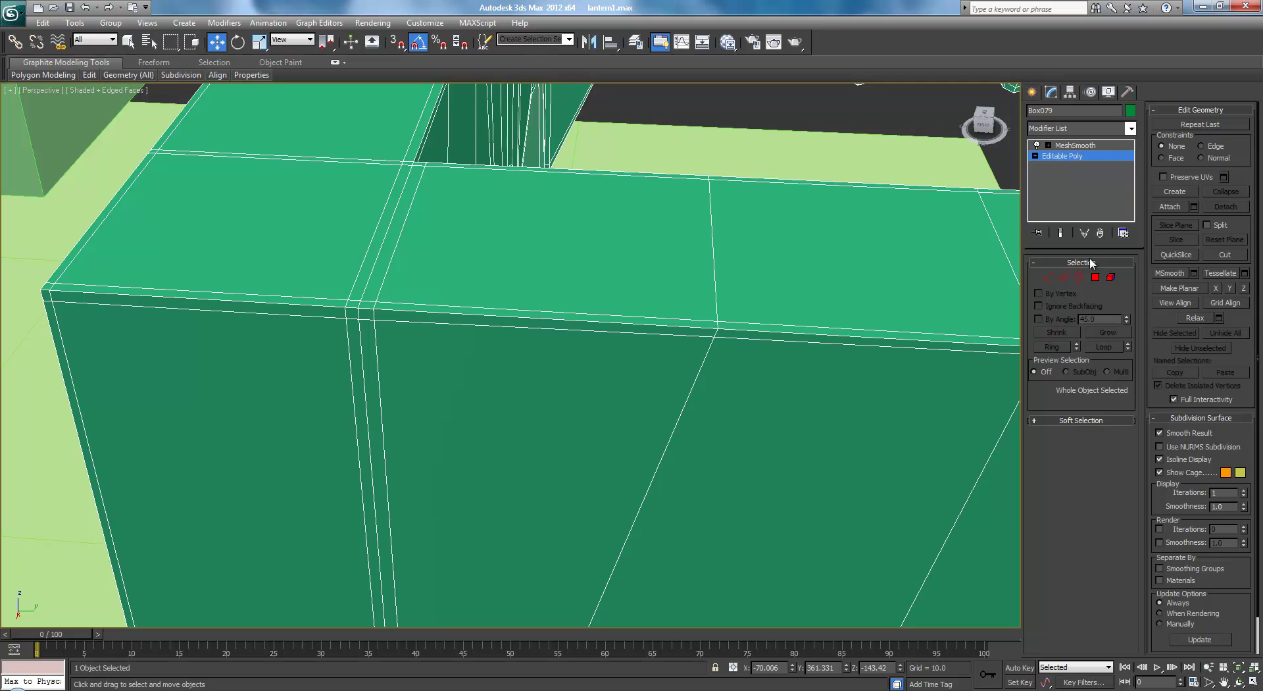
# Activate Target Weld at vertex level and compare the support edges at the two corners of the near side panel.
pyautogui.click(1041, 277)
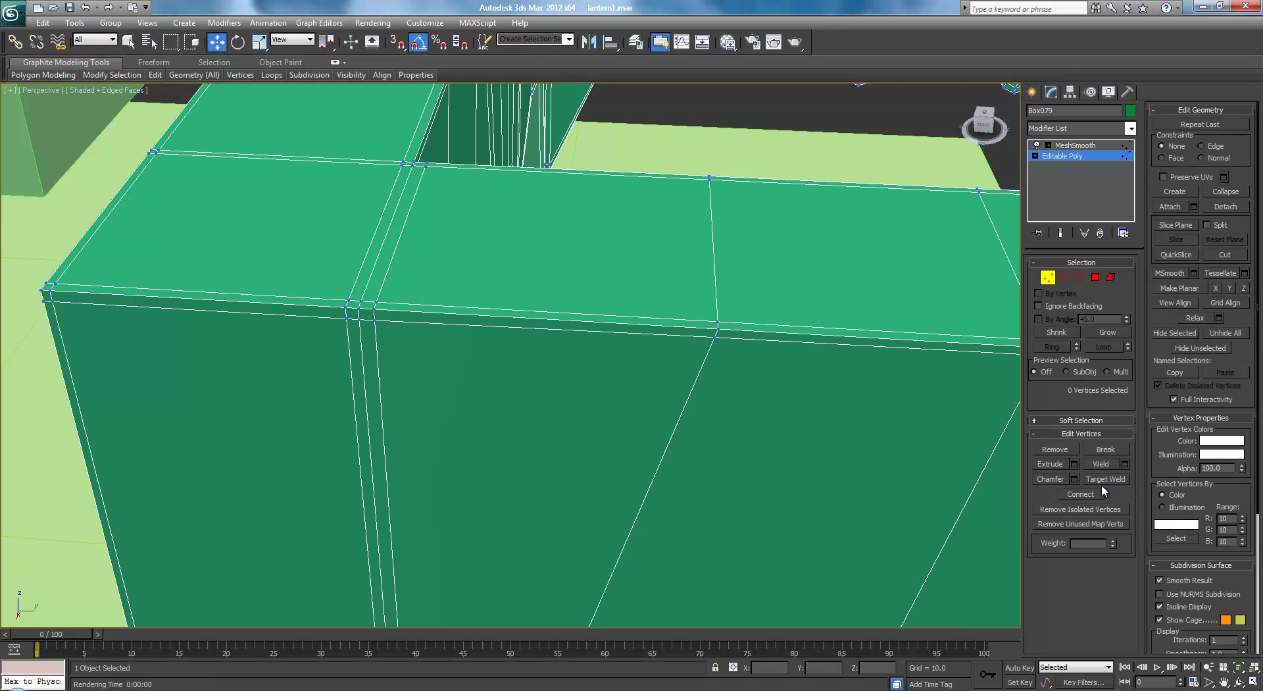
pyautogui.click(1107, 478)
pyautogui.scroll(2, 494, 368)
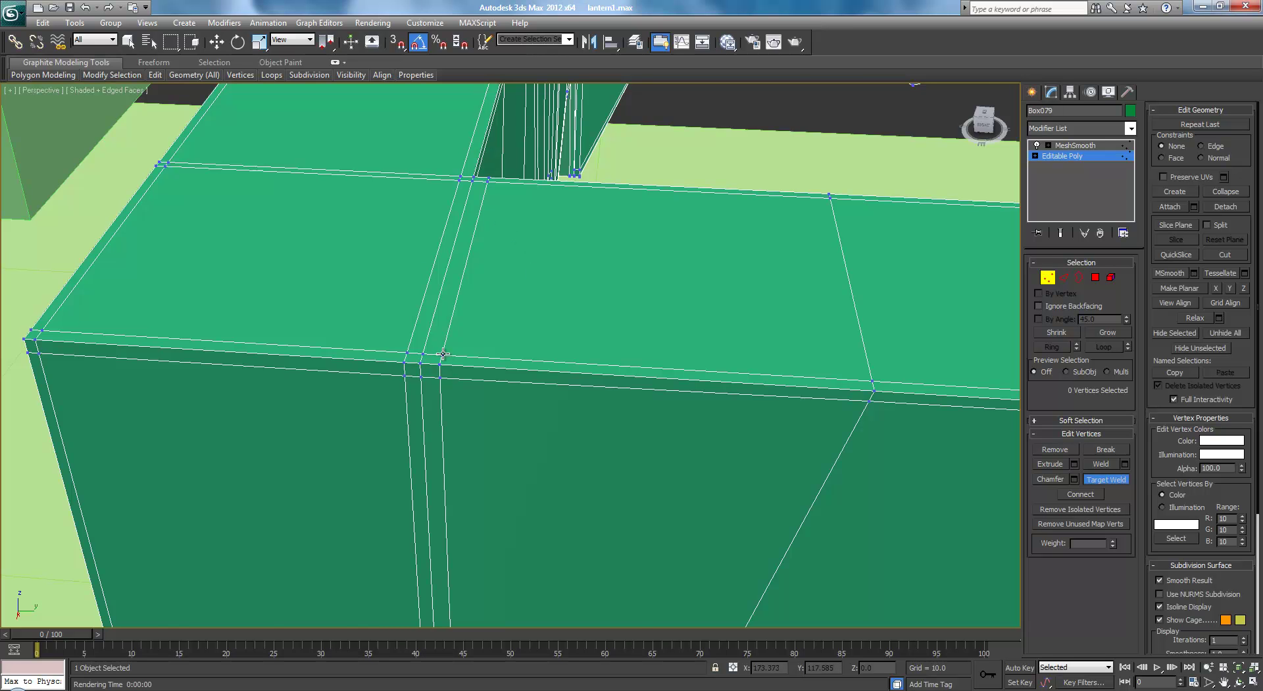
pyautogui.scroll(-3, 480, 443)
pyautogui.moveTo(482, 446); pyautogui.dragTo(598, 410, button='middle')
pyautogui.scroll(1, 598, 346)
pyautogui.scroll(-1, 593, 415)
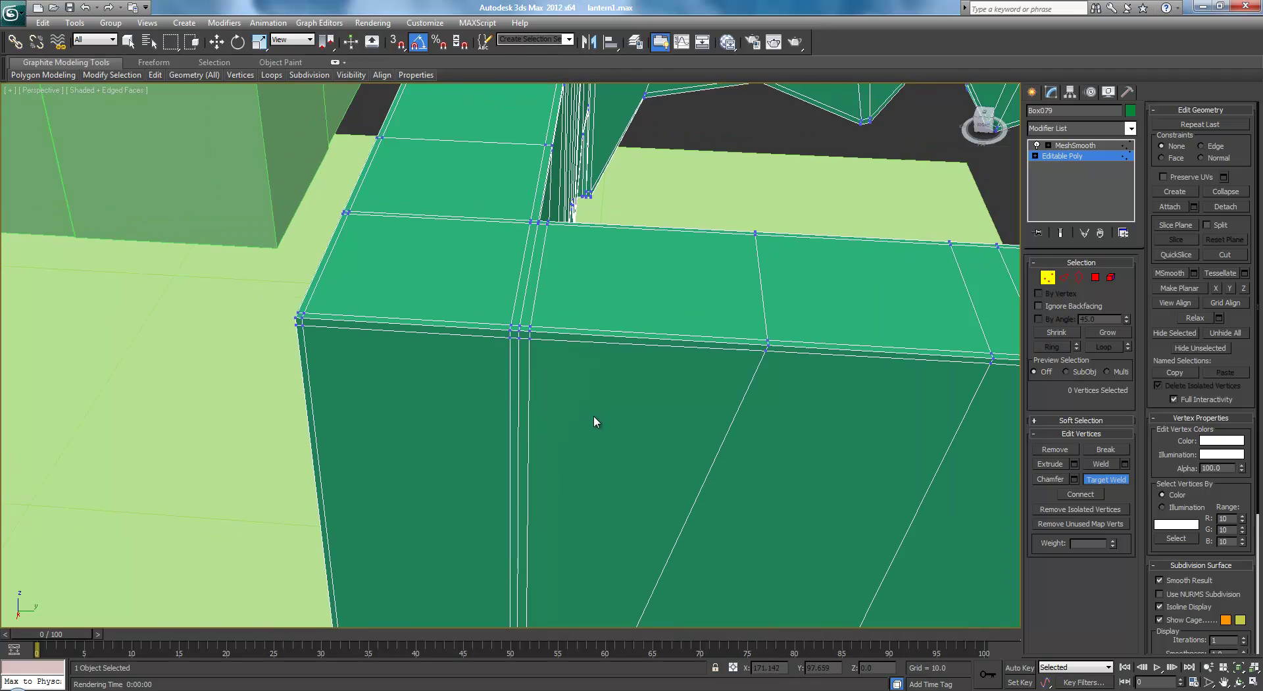
pyautogui.scroll(-2, 593, 416)
pyautogui.keyDown('alt'); pyautogui.moveTo(680, 401); pyautogui.dragTo(421, 390, button='middle'); pyautogui.keyUp('alt')
pyautogui.scroll(3, 579, 388)
pyautogui.moveTo(579, 388); pyautogui.dragTo(404, 397, button='middle')
pyautogui.scroll(1, 403, 397)
pyautogui.moveTo(740, 402)
pyautogui.mouseDown(button='middle')
pyautogui.moveTo(626, 405)
pyautogui.moveTo(614, 175)
pyautogui.mouseUp(button='middle')
pyautogui.scroll(-3, 605, 188)
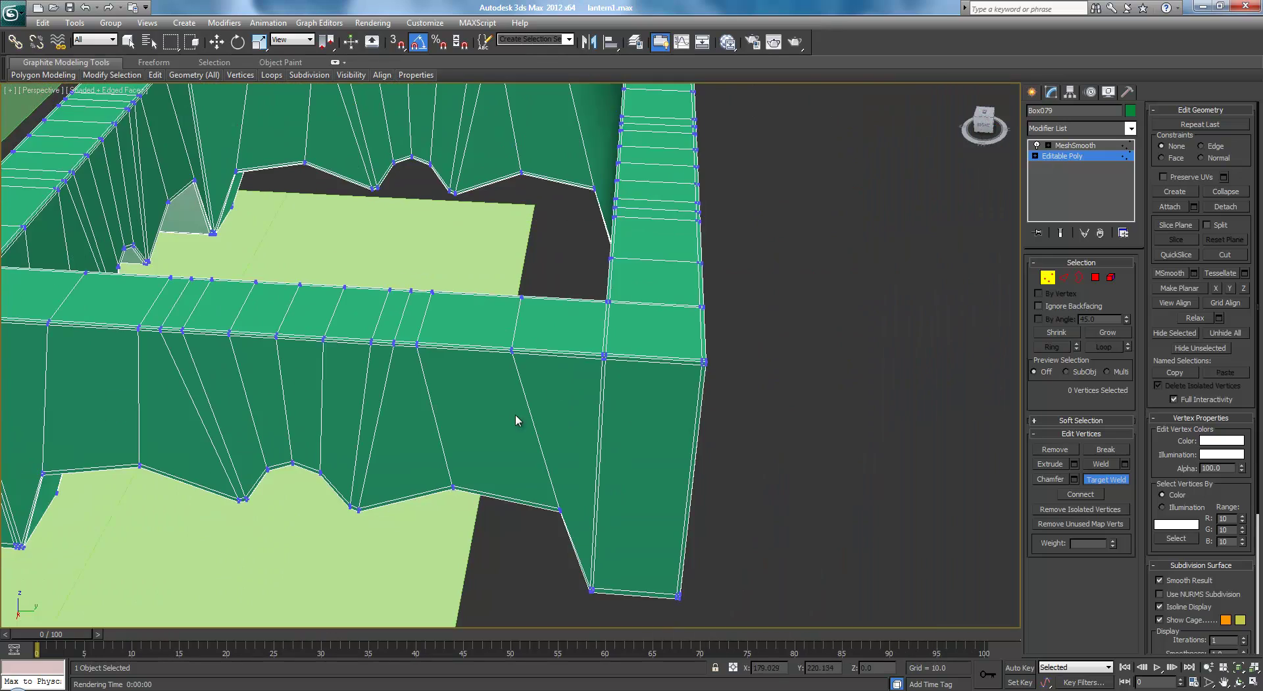
pyautogui.moveTo(515, 415); pyautogui.dragTo(878, 393, button='middle')
pyautogui.moveTo(493, 303); pyautogui.dragTo(648, 352, button='middle')
pyautogui.scroll(3, 648, 351)
pyautogui.scroll(-4, 590, 362)
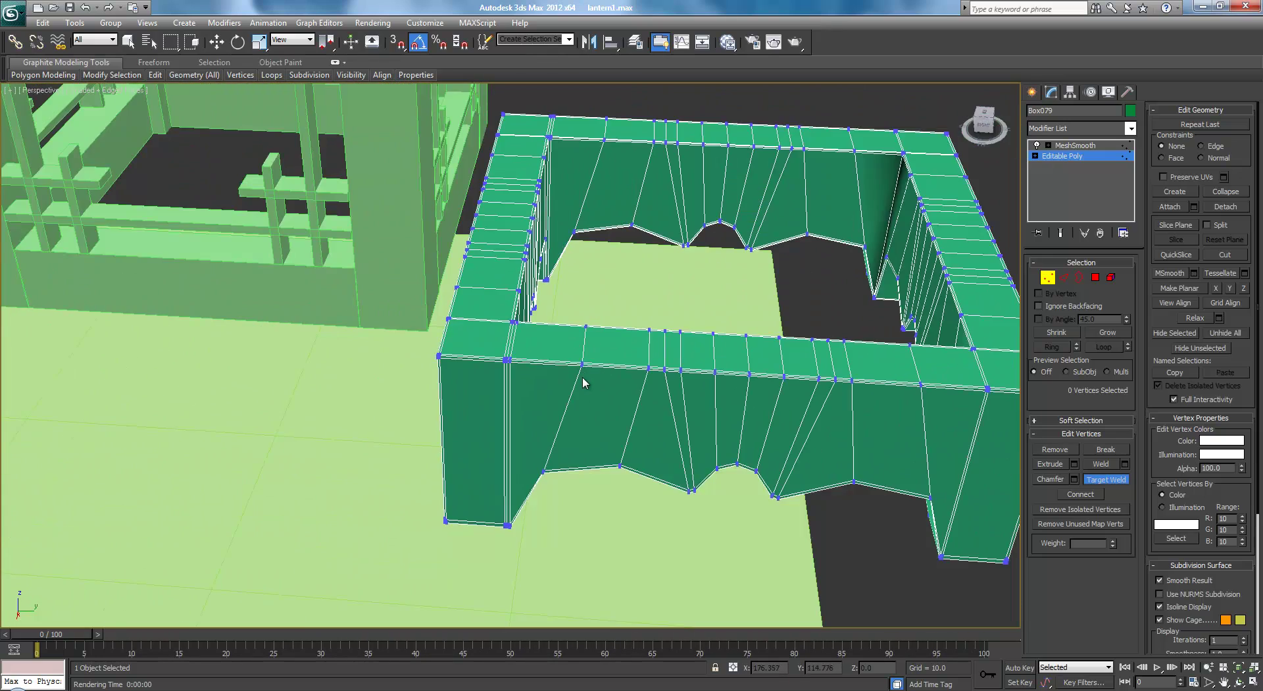
# Target-weld the panel-side support edge's vertices onto the middle seam vertices at the near corner's outer top edge.
pyautogui.scroll(1, 590, 367)
pyautogui.scroll(3, 612, 440)
pyautogui.moveTo(612, 440); pyautogui.dragTo(586, 513, button='middle')
pyautogui.scroll(1, 593, 141)
pyautogui.scroll(-1, 593, 141)
pyautogui.scroll(-3, 587, 513)
pyautogui.scroll(2, 564, 173)
pyautogui.moveTo(564, 173); pyautogui.dragTo(555, 329, button='middle')
pyautogui.scroll(2, 565, 290)
pyautogui.scroll(1, 580, 243)
pyautogui.moveTo(580, 243); pyautogui.dragTo(570, 402, button='middle')
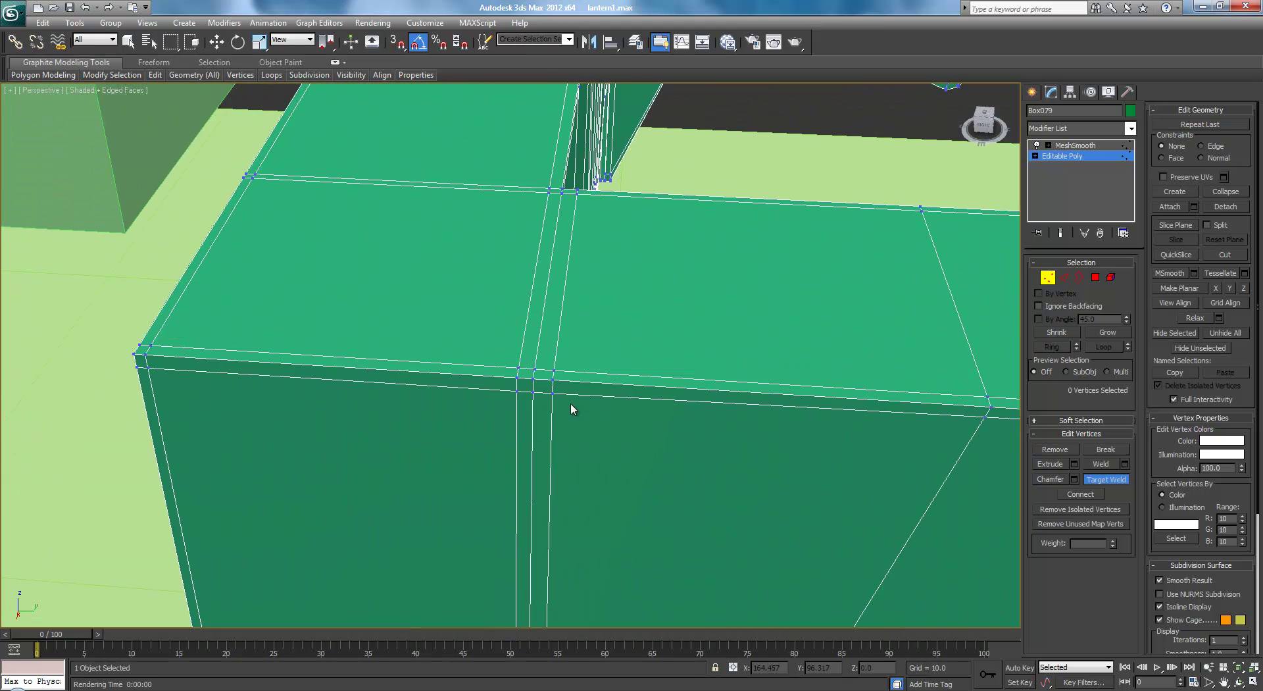
pyautogui.click(534, 371)
pyautogui.click(533, 394)
pyautogui.moveTo(544, 454); pyautogui.dragTo(587, 65, button='middle')
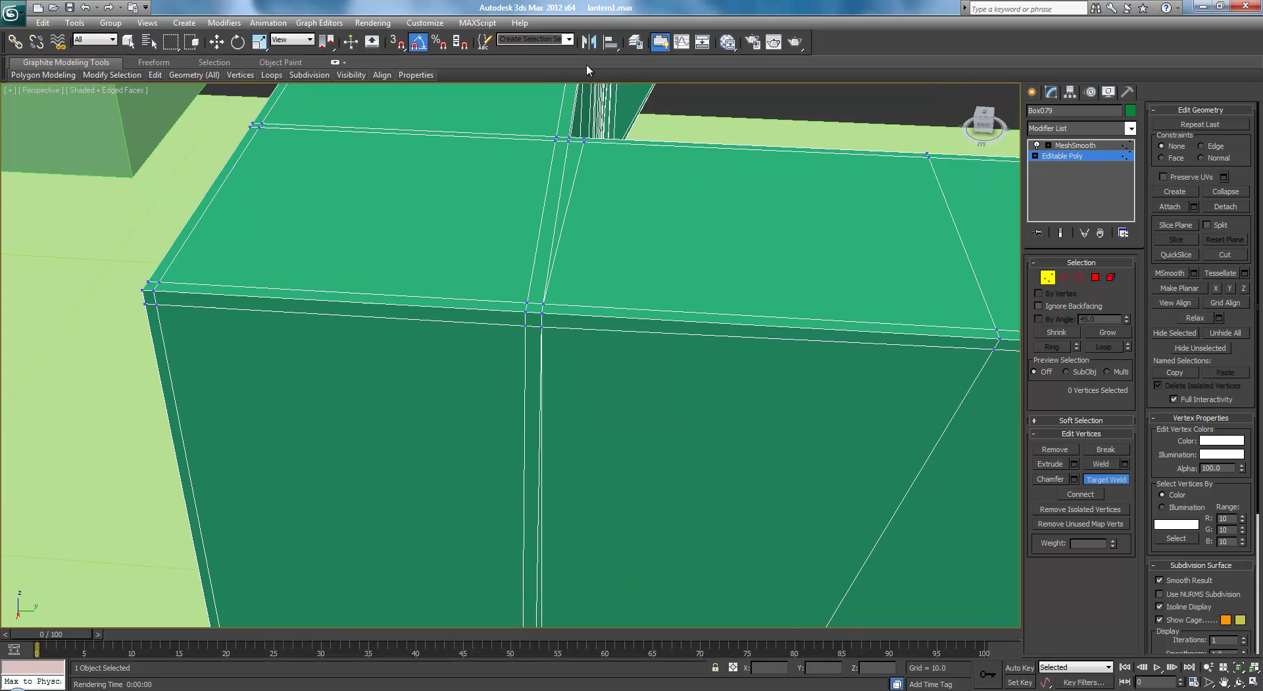
# Target-weld the panel-side support edge's vertices onto the middle seam vertices at the outer foot of the same leg.
pyautogui.scroll(-3, 600, 456)
pyautogui.moveTo(600, 456); pyautogui.dragTo(618, 3, button='middle')
pyautogui.scroll(7, 598, 174)
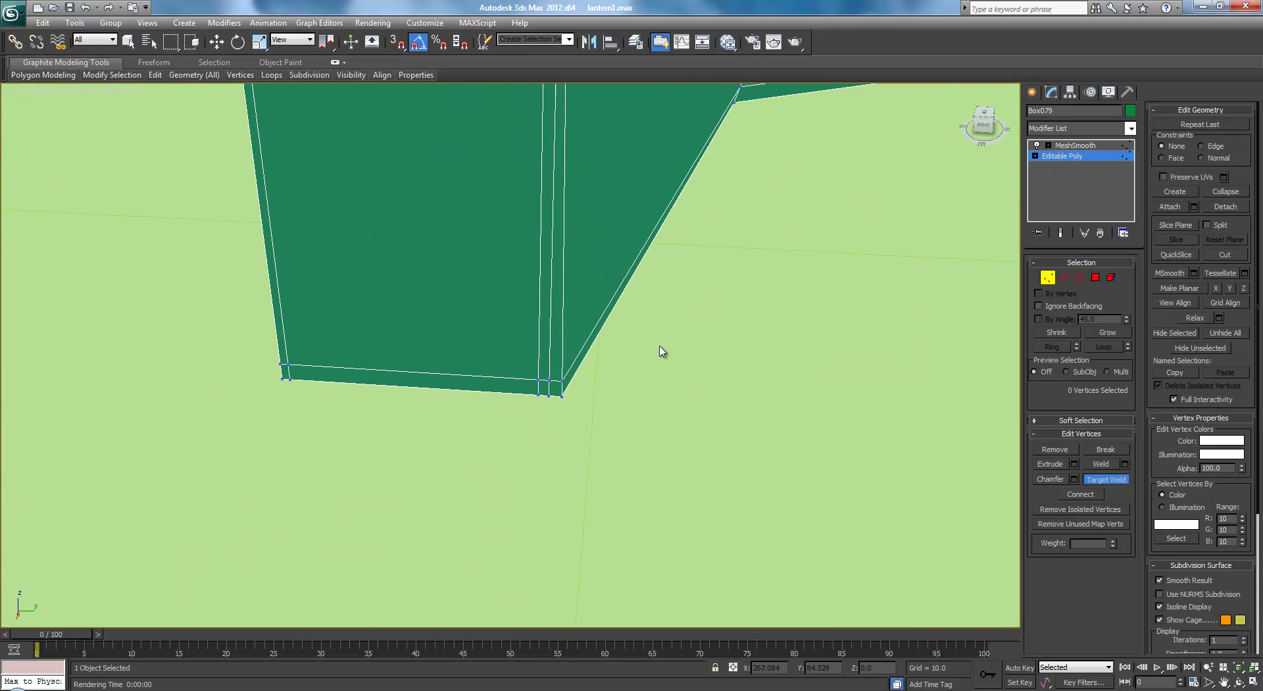
pyautogui.scroll(-3, 579, 399)
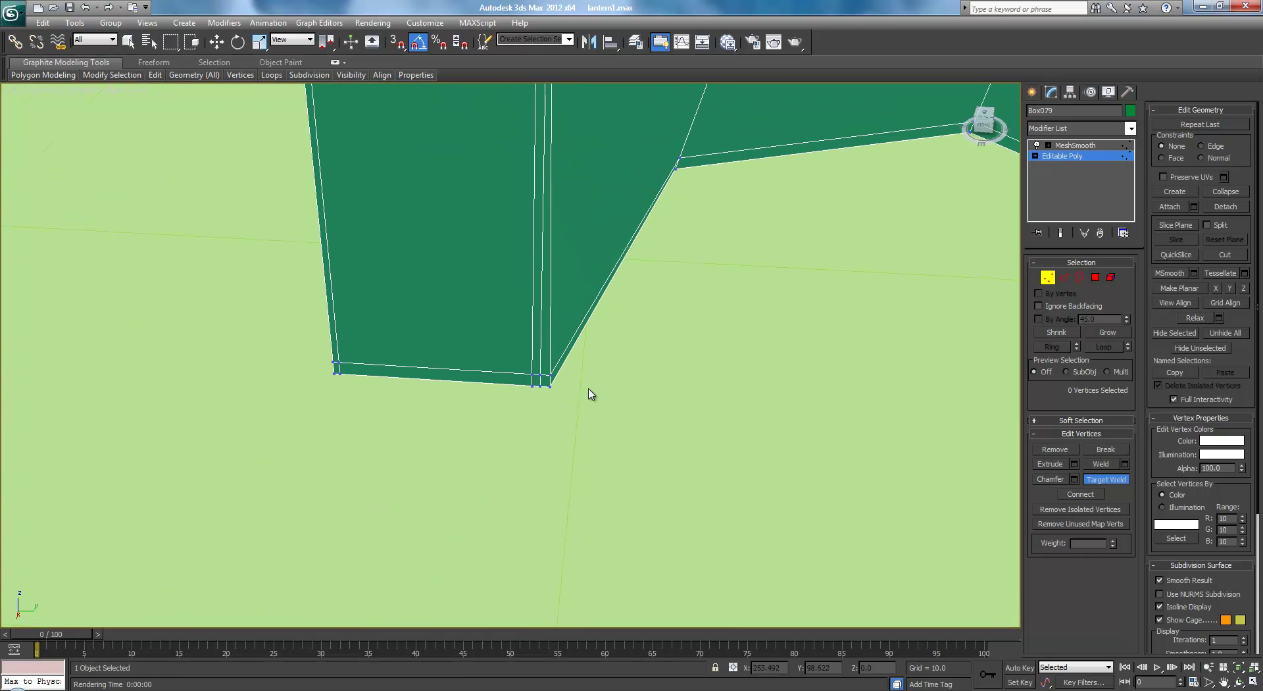
pyautogui.click(542, 375)
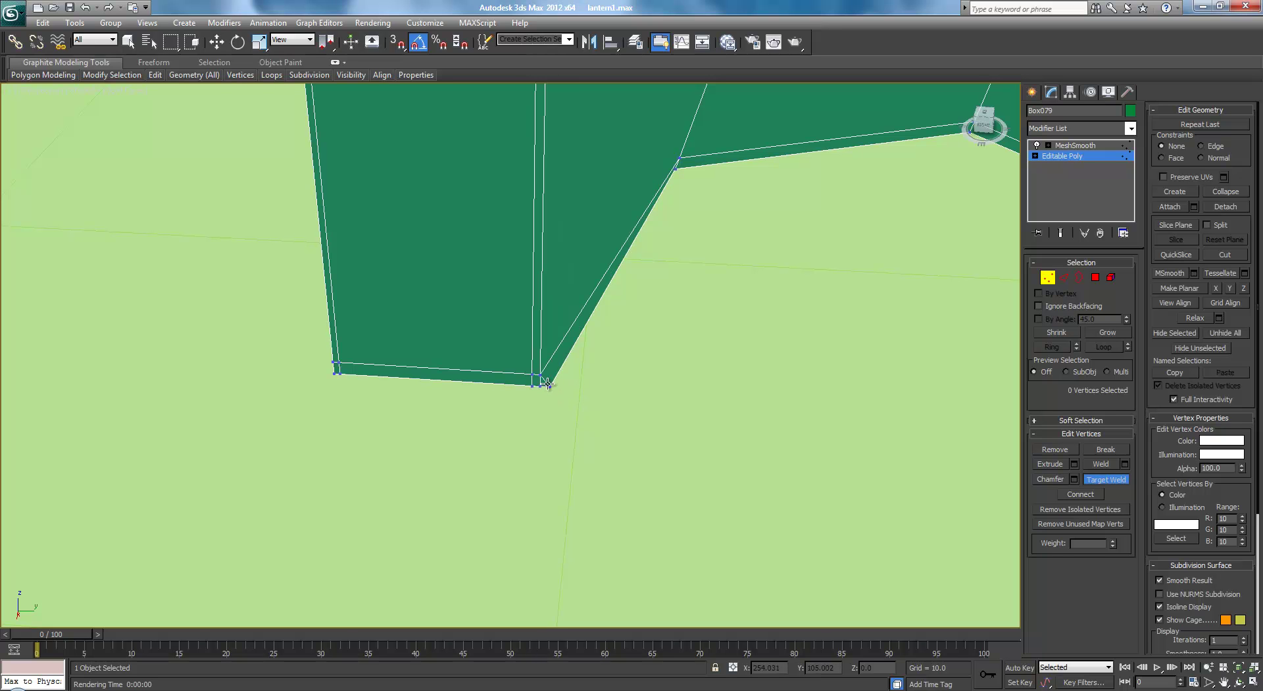
pyautogui.click(549, 387)
pyautogui.click(541, 386)
# Target-weld the extra support-edge vertices onto the corner seam at the inner side of the leg's foot.
pyautogui.keyDown('alt'); pyautogui.moveTo(665, 350); pyautogui.dragTo(637, 335, button='middle'); pyautogui.keyUp('alt')
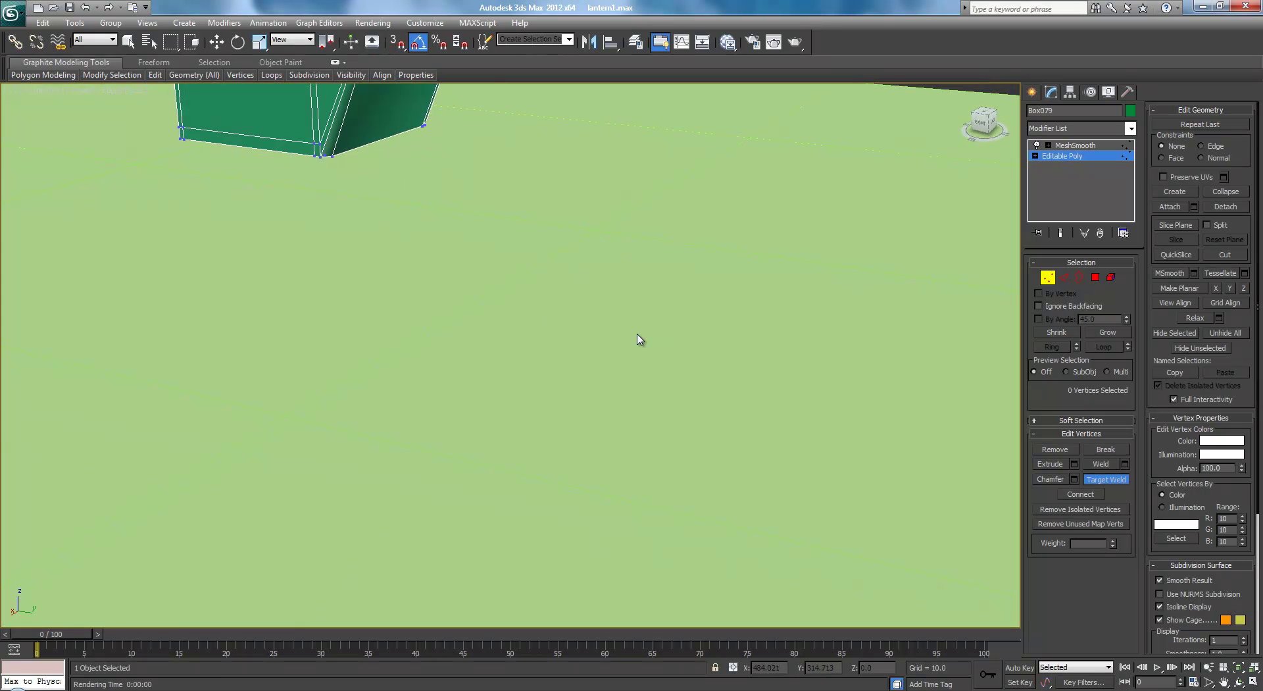
pyautogui.keyDown('alt'); pyautogui.moveTo(328, 157); pyautogui.dragTo(734, 150, button='middle'); pyautogui.keyUp('alt')
pyautogui.press('w')
pyautogui.click(736, 144)
pyautogui.press('z')
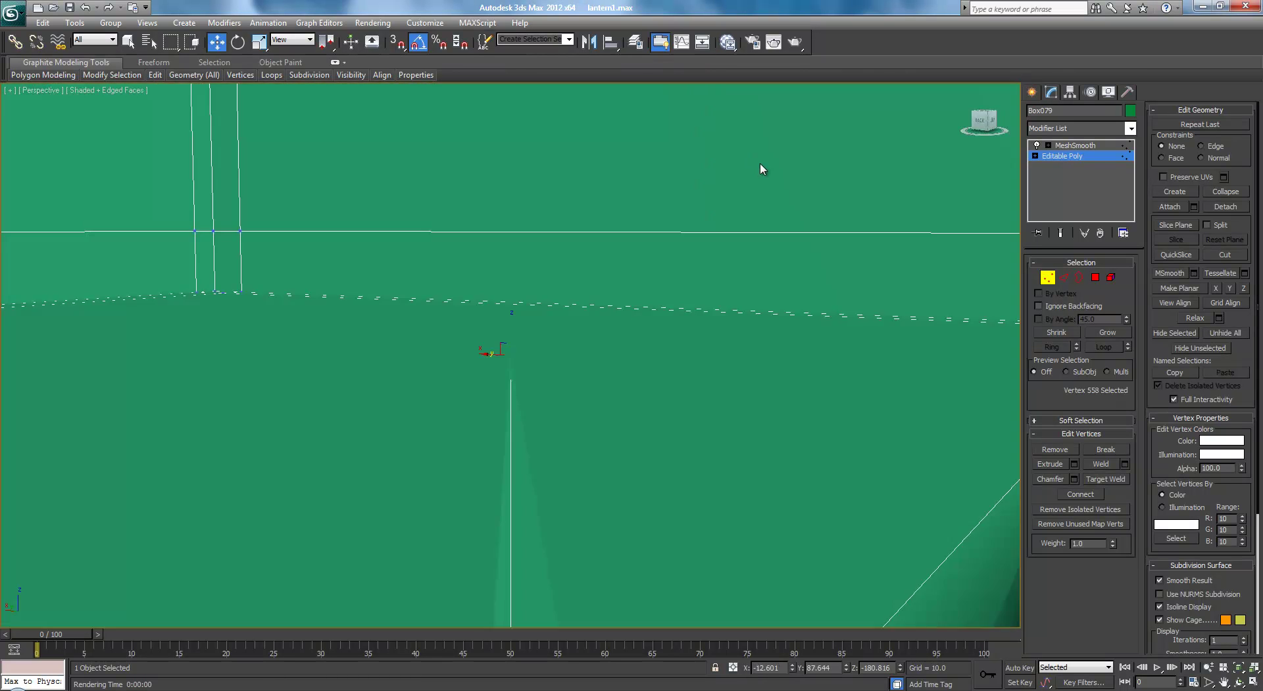
pyautogui.scroll(-5, 741, 227)
pyautogui.keyDown('alt'); pyautogui.moveTo(621, 324); pyautogui.dragTo(586, 306, button='middle'); pyautogui.keyUp('alt')
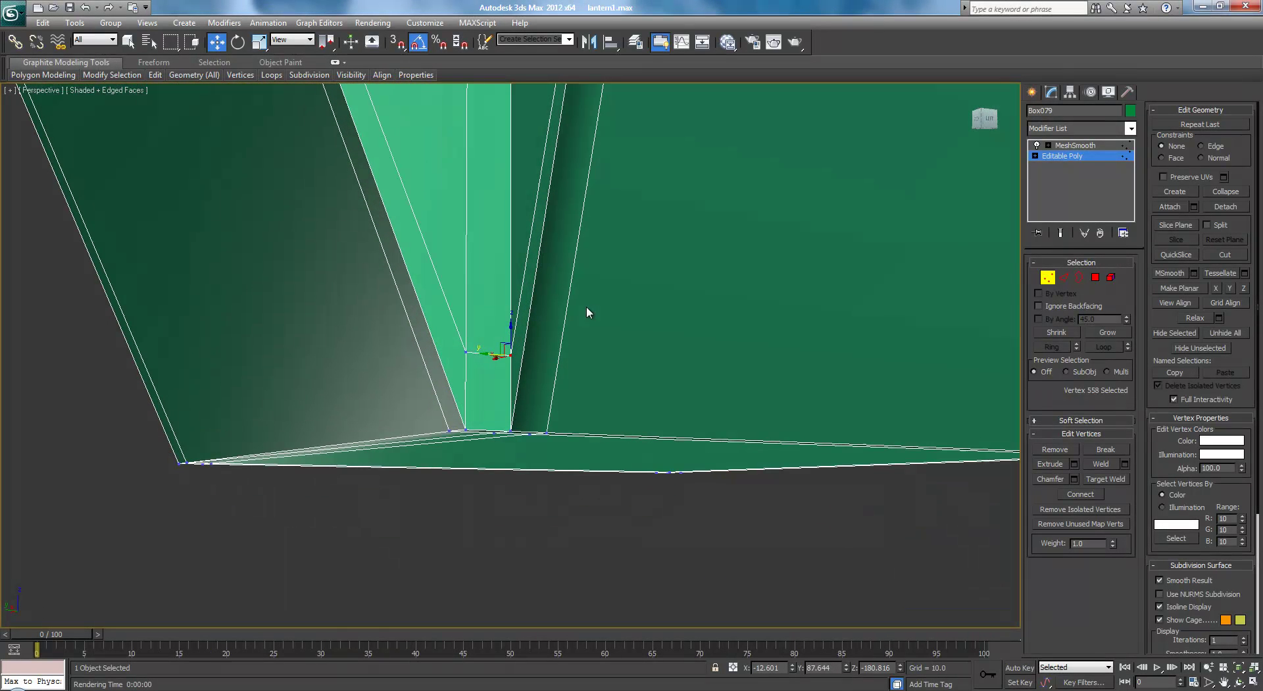
pyautogui.click(1112, 478)
pyautogui.keyDown('alt'); pyautogui.moveTo(523, 446); pyautogui.dragTo(515, 423, button='middle'); pyautogui.keyUp('alt')
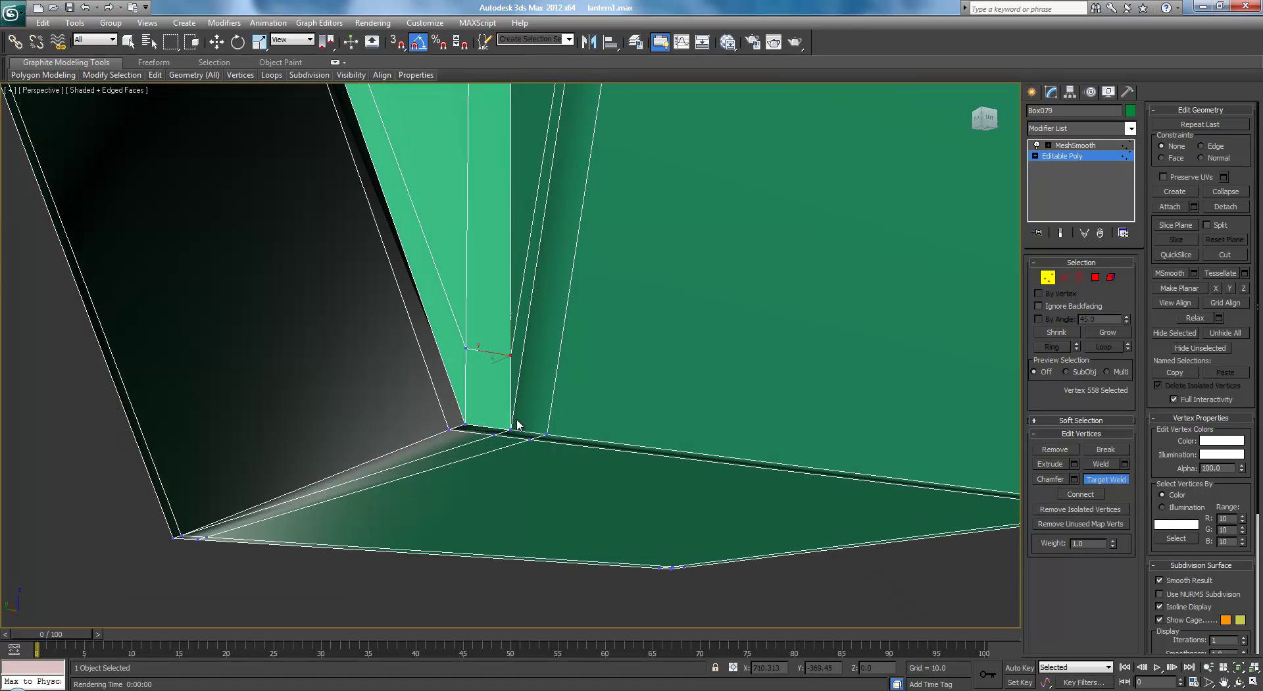
pyautogui.click(493, 434)
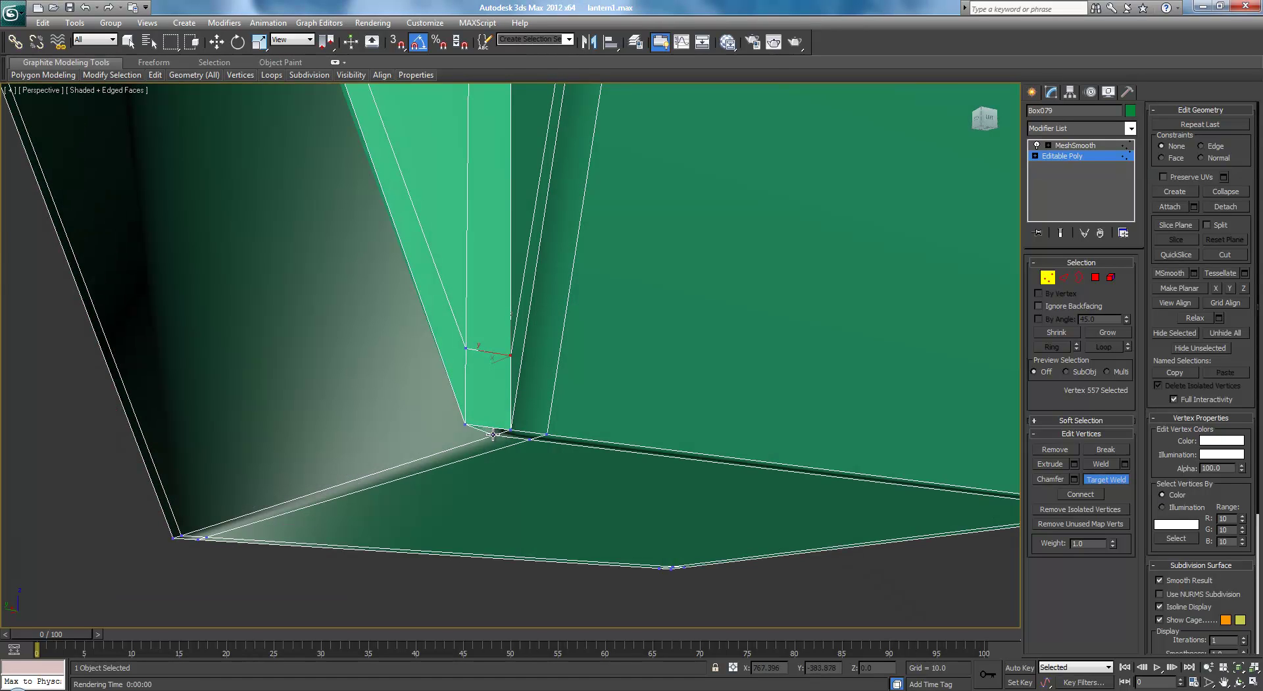
pyautogui.click(509, 431)
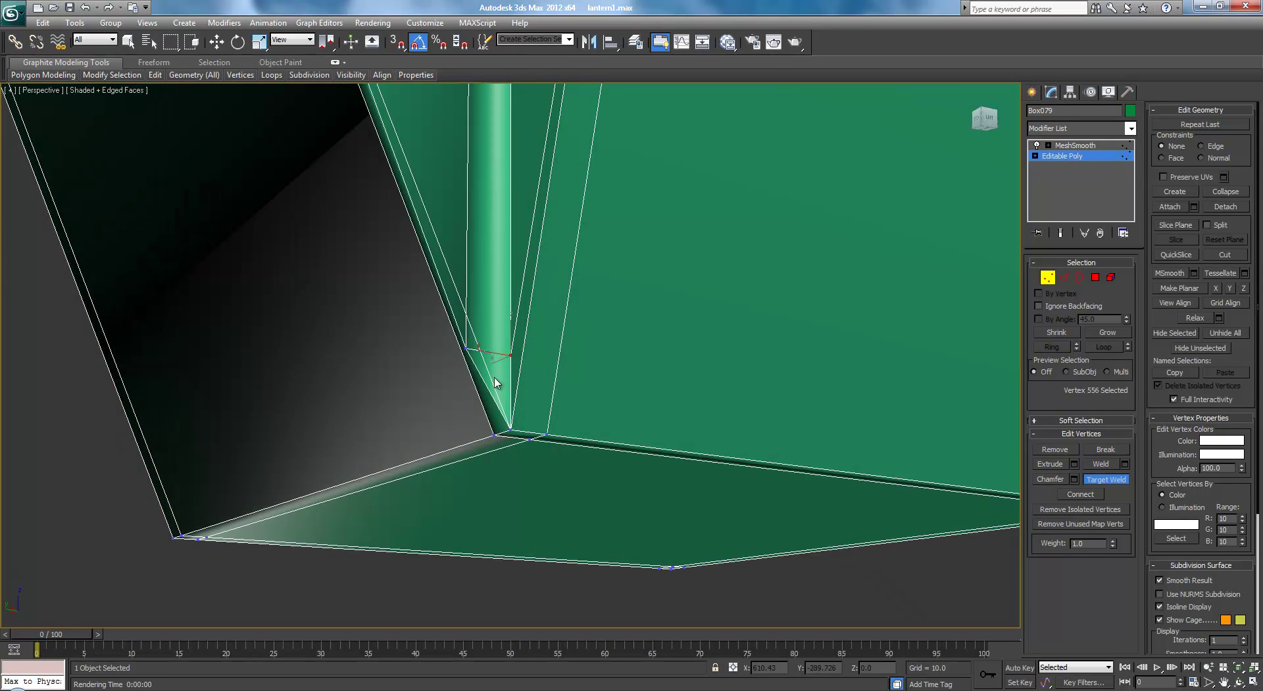
pyautogui.click(510, 355)
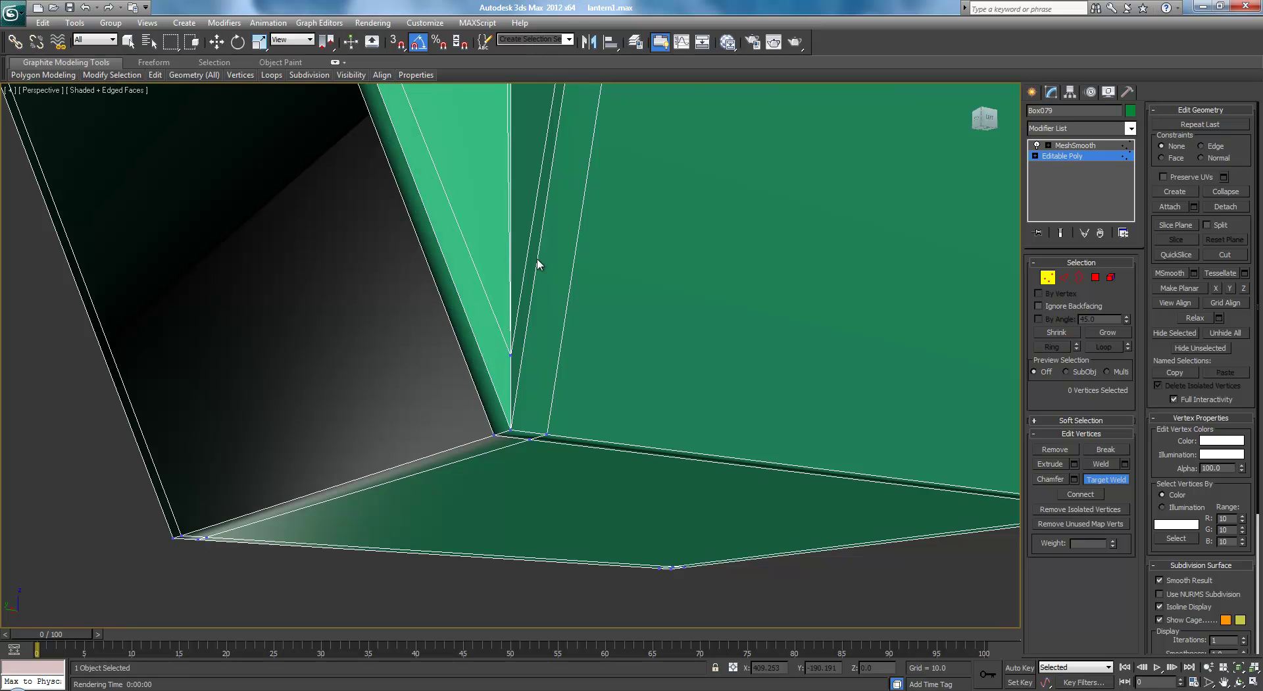
# Target-weld the extra support-edge vertices onto the corner seam at the same leg's inner top edge, then end target welding.
pyautogui.scroll(-4, 530, 261)
pyautogui.moveTo(522, 256); pyautogui.dragTo(497, 529, button='middle')
pyautogui.moveTo(495, 259); pyautogui.dragTo(503, 472, button='middle')
pyautogui.moveTo(497, 300); pyautogui.dragTo(498, 460, button='middle')
pyautogui.scroll(5, 498, 455)
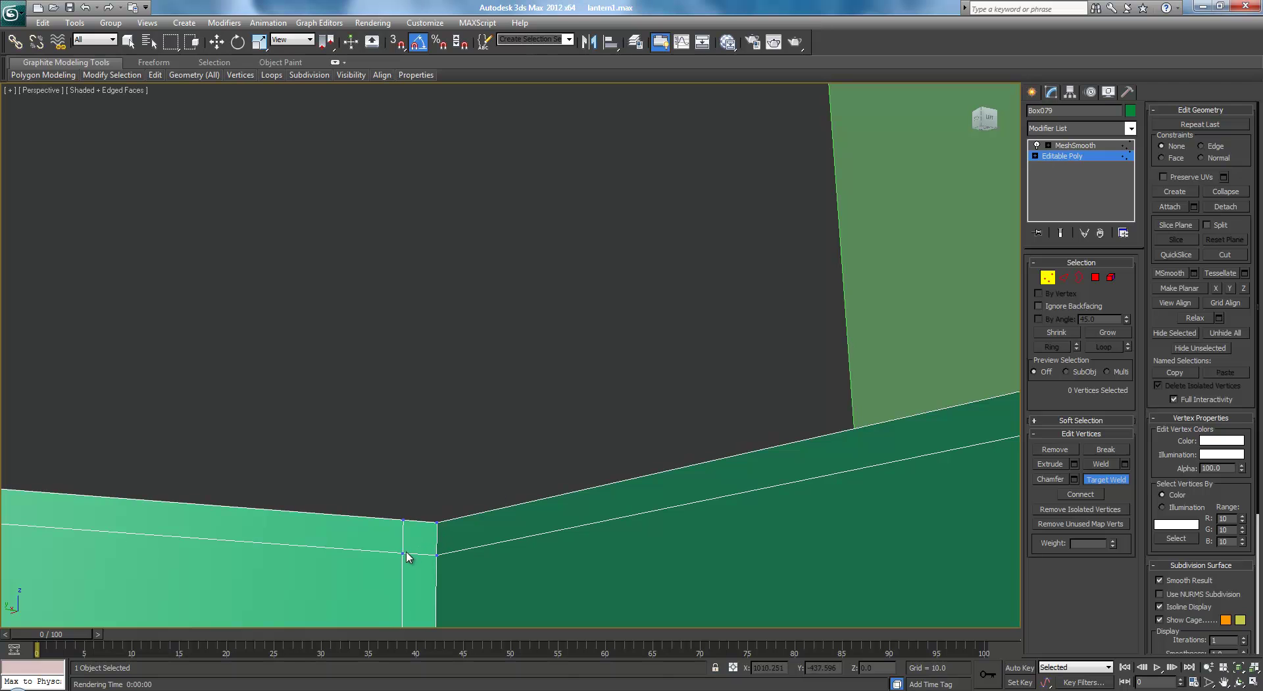
pyautogui.keyDown('alt'); pyautogui.moveTo(403, 553); pyautogui.dragTo(459, 503, button='middle'); pyautogui.keyUp('alt')
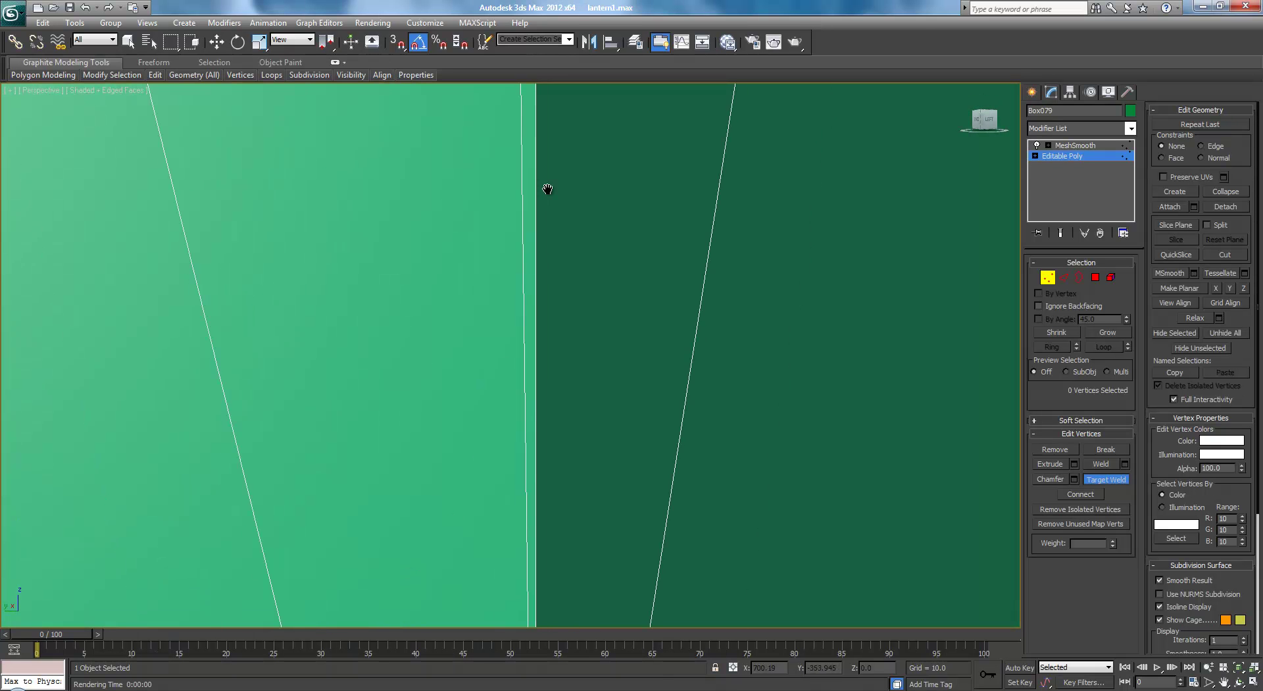
pyautogui.moveTo(545, 187); pyautogui.dragTo(535, 436, button='middle')
pyautogui.scroll(-3, 529, 289)
pyautogui.keyDown('alt'); pyautogui.moveTo(527, 268); pyautogui.dragTo(552, 253, button='middle'); pyautogui.keyUp('alt')
pyautogui.scroll(5, 542, 538)
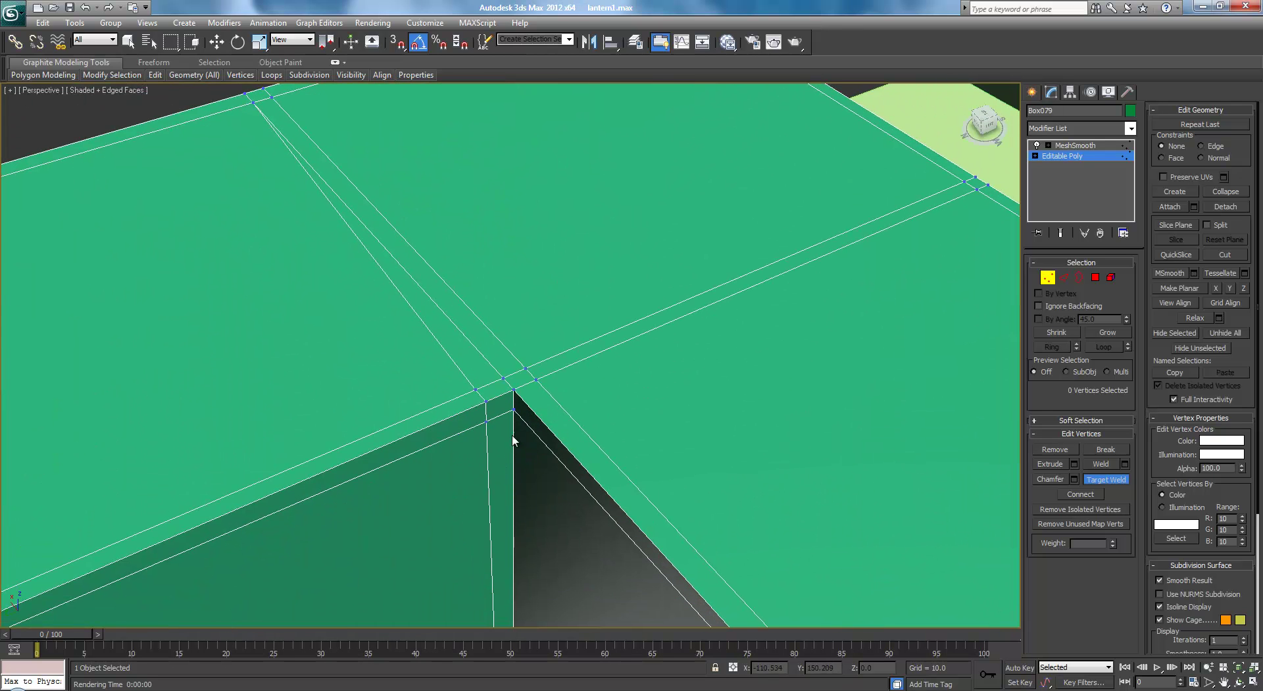
pyautogui.click(514, 411)
pyautogui.click(515, 390)
pyautogui.click(514, 390)
pyautogui.press('w')
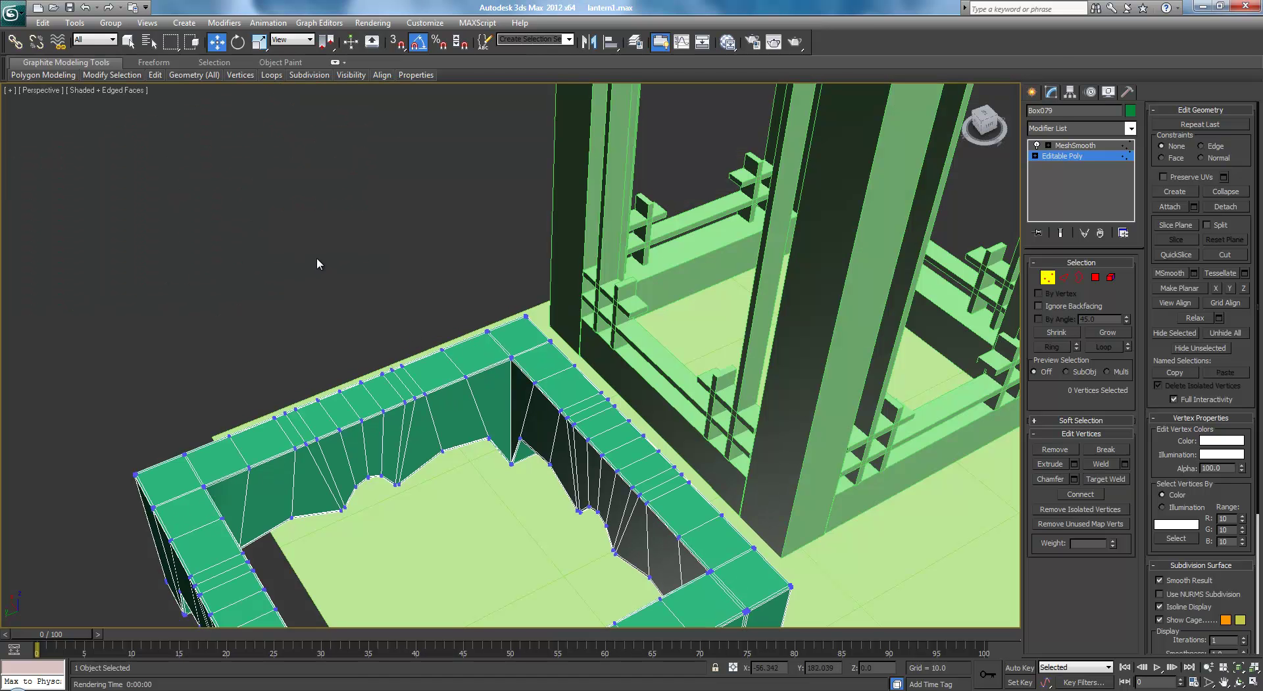
# Show the MeshSmooth result without edged faces and examine the base's corners.
pyautogui.click(1075, 146)
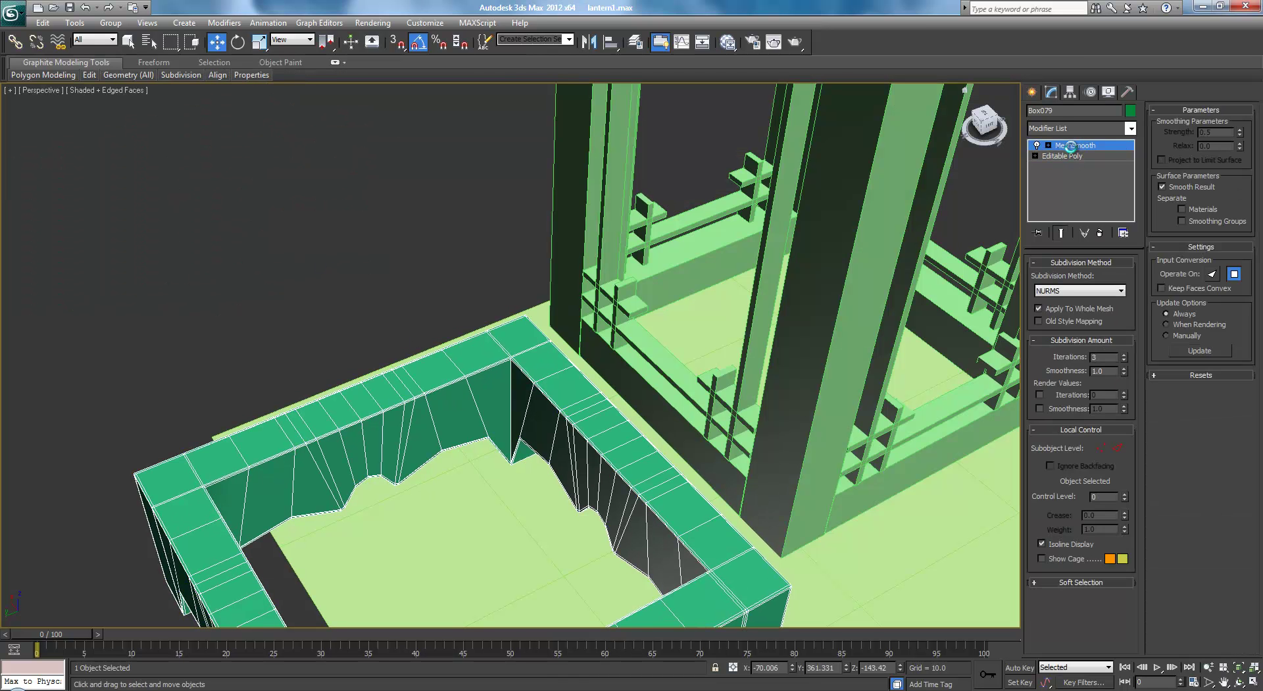
pyautogui.moveTo(719, 332); pyautogui.dragTo(740, 274, button='middle')
pyautogui.press('F4')
pyautogui.moveTo(662, 375); pyautogui.dragTo(787, 274, button='middle')
pyautogui.scroll(-3, 744, 225)
# Return to the Editable Poly level with edged faces shown and examine the support edges at another corner of the base.
pyautogui.click(1039, 158)
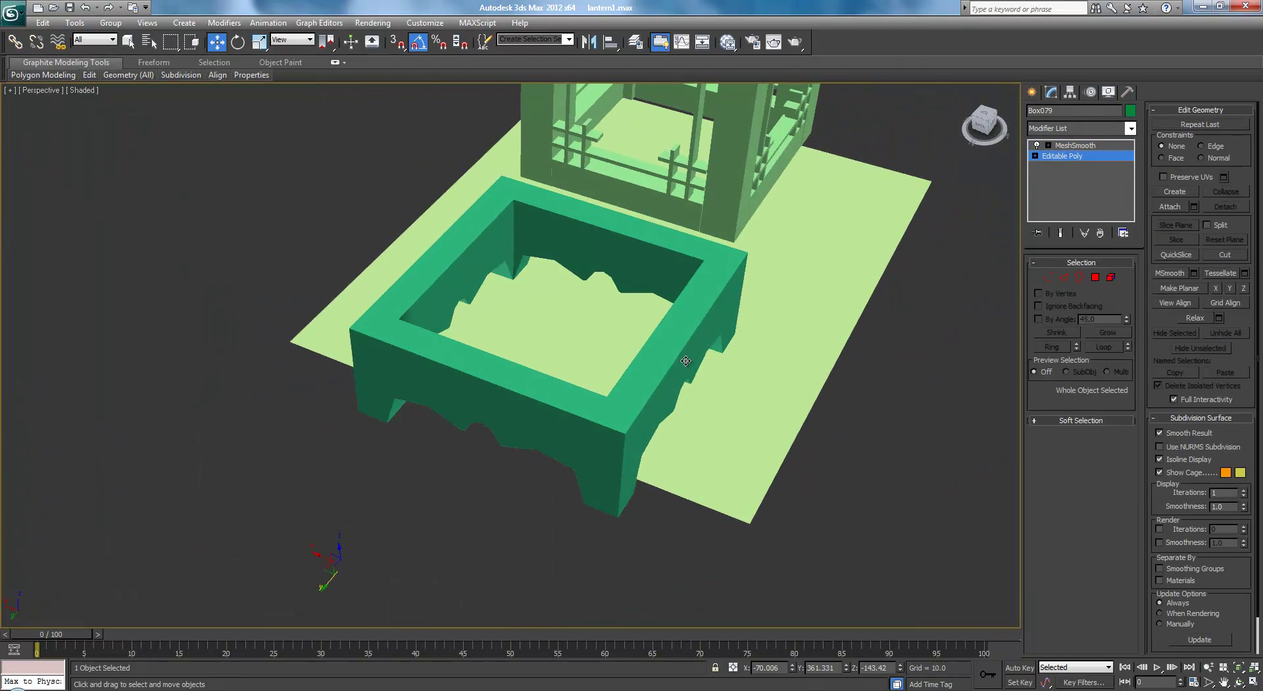
pyautogui.scroll(5, 685, 352)
pyautogui.press('F4')
pyautogui.moveTo(890, 325); pyautogui.dragTo(474, 365, button='middle')
pyautogui.scroll(3, 473, 366)
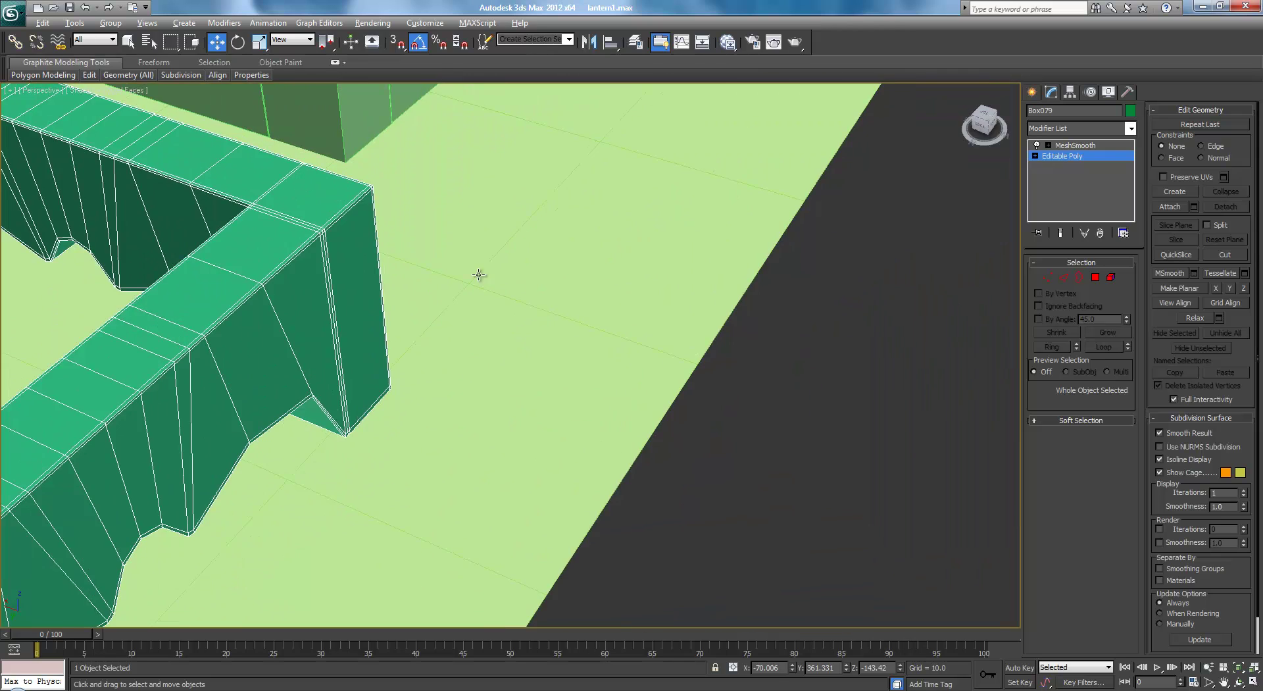
pyautogui.keyDown('alt'); pyautogui.moveTo(479, 274); pyautogui.dragTo(692, 174, button='middle'); pyautogui.keyUp('alt')
pyautogui.scroll(4, 692, 174)
pyautogui.scroll(-6, 624, 257)
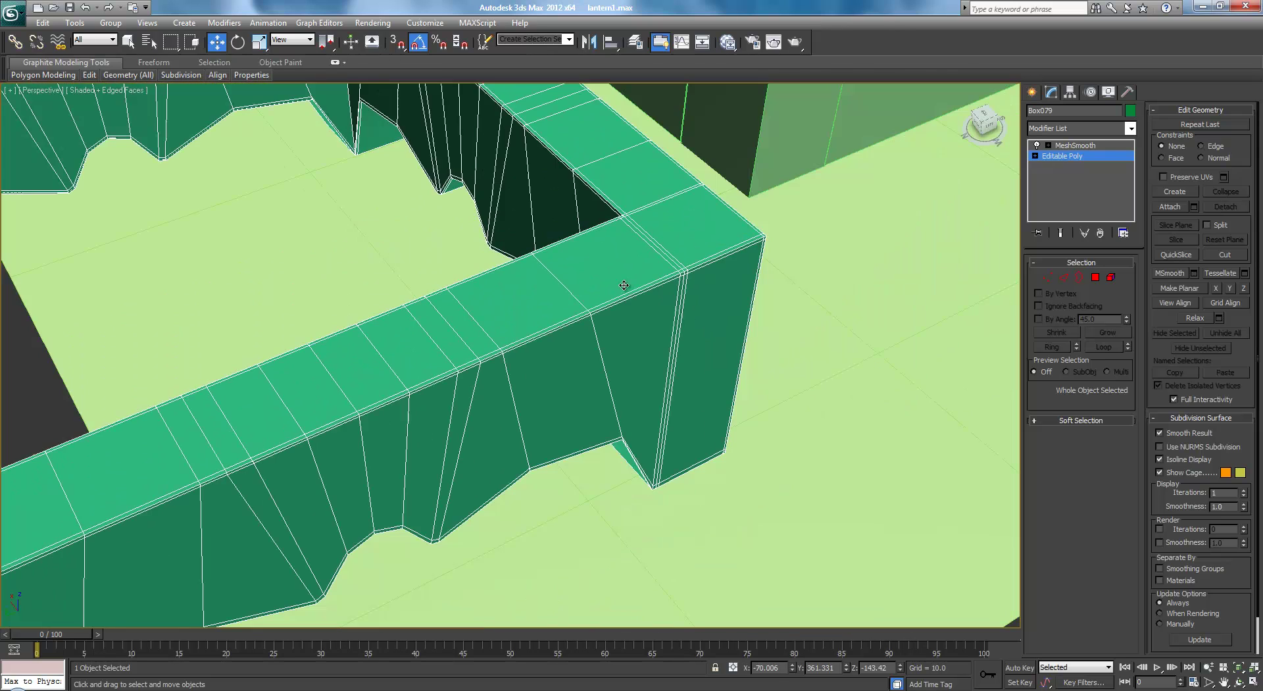
# Select the seam vertices at this corner's top and foot and frame them in a close-up view.
pyautogui.click(1046, 276)
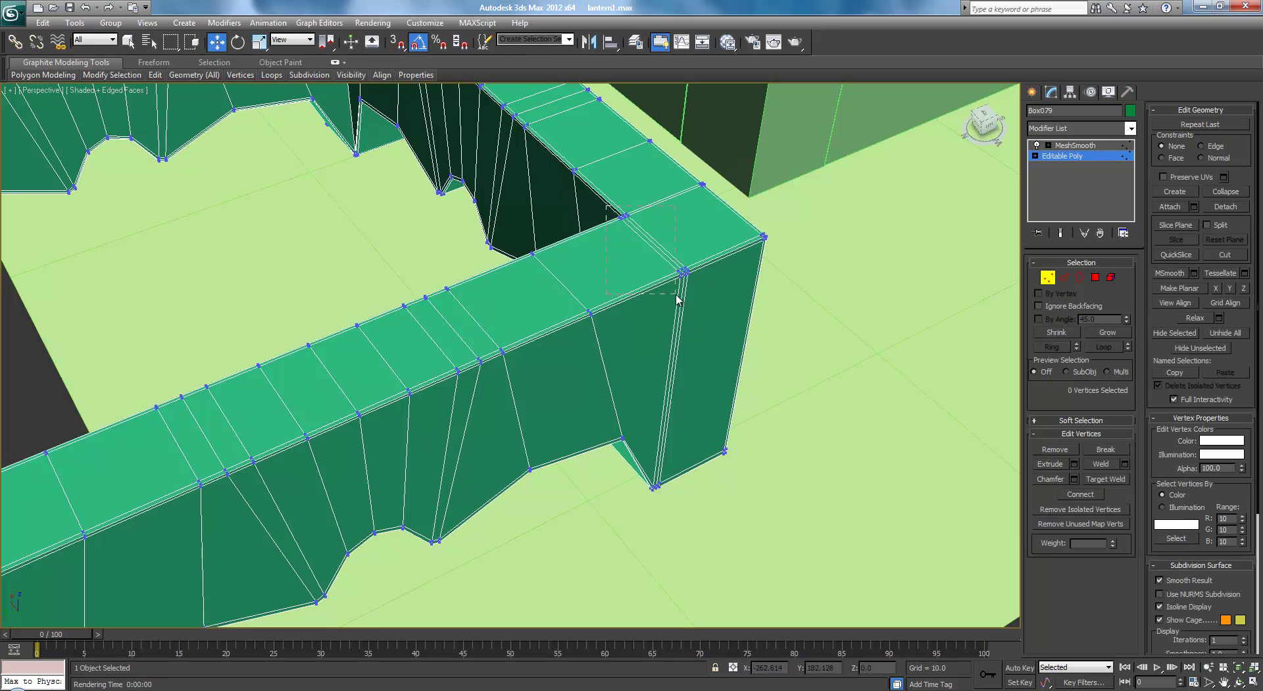
pyautogui.moveTo(677, 299); pyautogui.dragTo(680, 299)
pyautogui.keyDown('ctrl'); pyautogui.moveTo(670, 258); pyautogui.dragTo(721, 315); pyautogui.keyUp('ctrl')
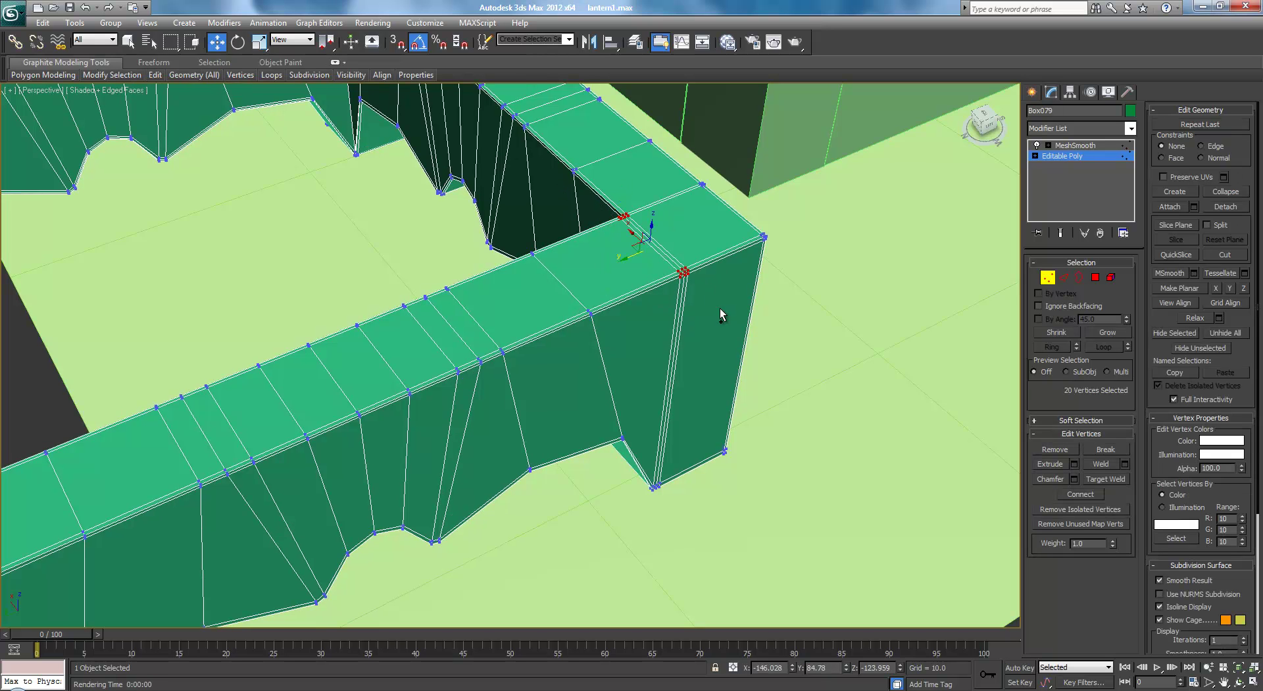
pyautogui.keyDown('ctrl'); pyautogui.moveTo(627, 458); pyautogui.dragTo(662, 506); pyautogui.keyUp('ctrl')
pyautogui.press('z')
pyautogui.keyDown('alt'); pyautogui.moveTo(666, 480); pyautogui.dragTo(668, 421, button='middle'); pyautogui.keyUp('alt')
pyautogui.scroll(3, 552, 330)
# Target-weld the extra support-edge vertices onto the corner seam at this corner's outer top edge, then end target welding.
pyautogui.click(487, 126)
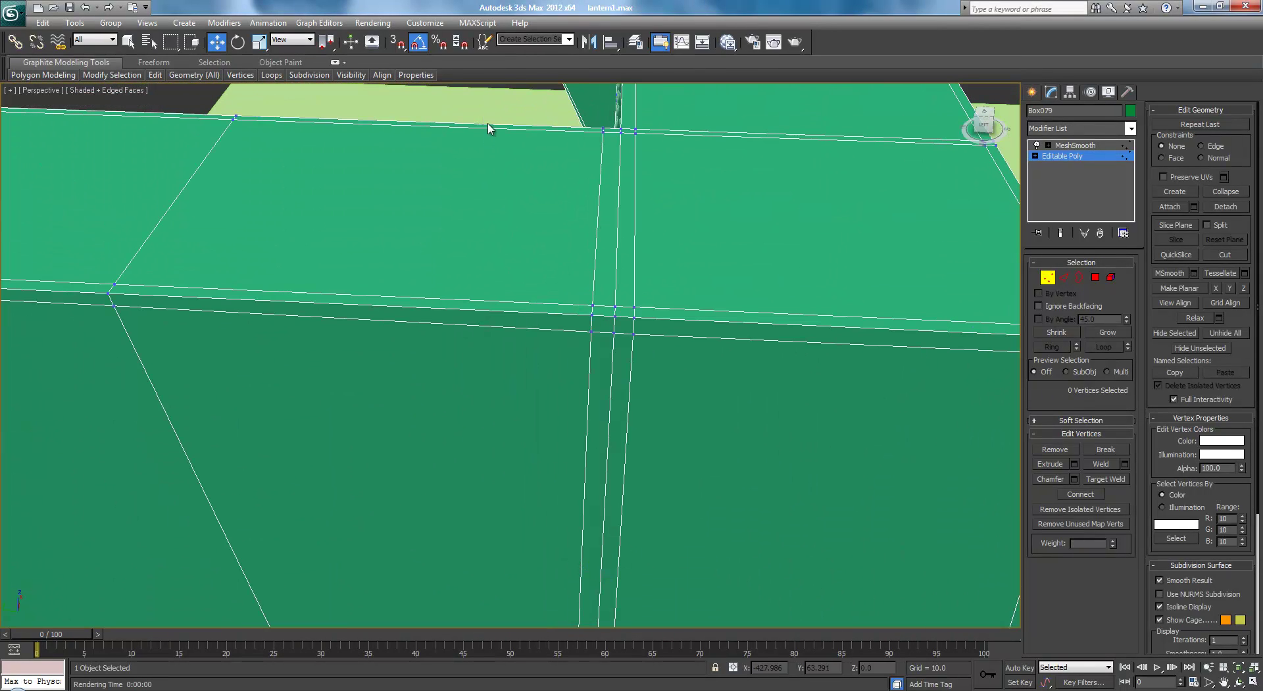
pyautogui.click(1090, 479)
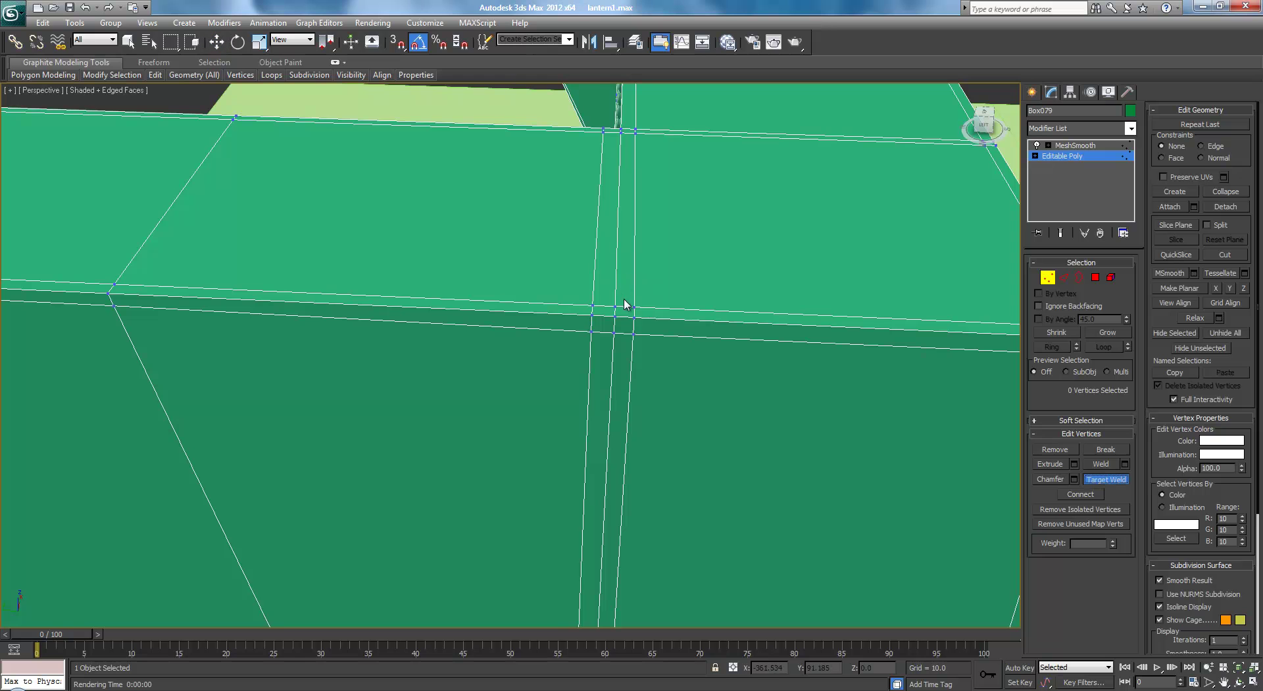
pyautogui.scroll(-5, 624, 304)
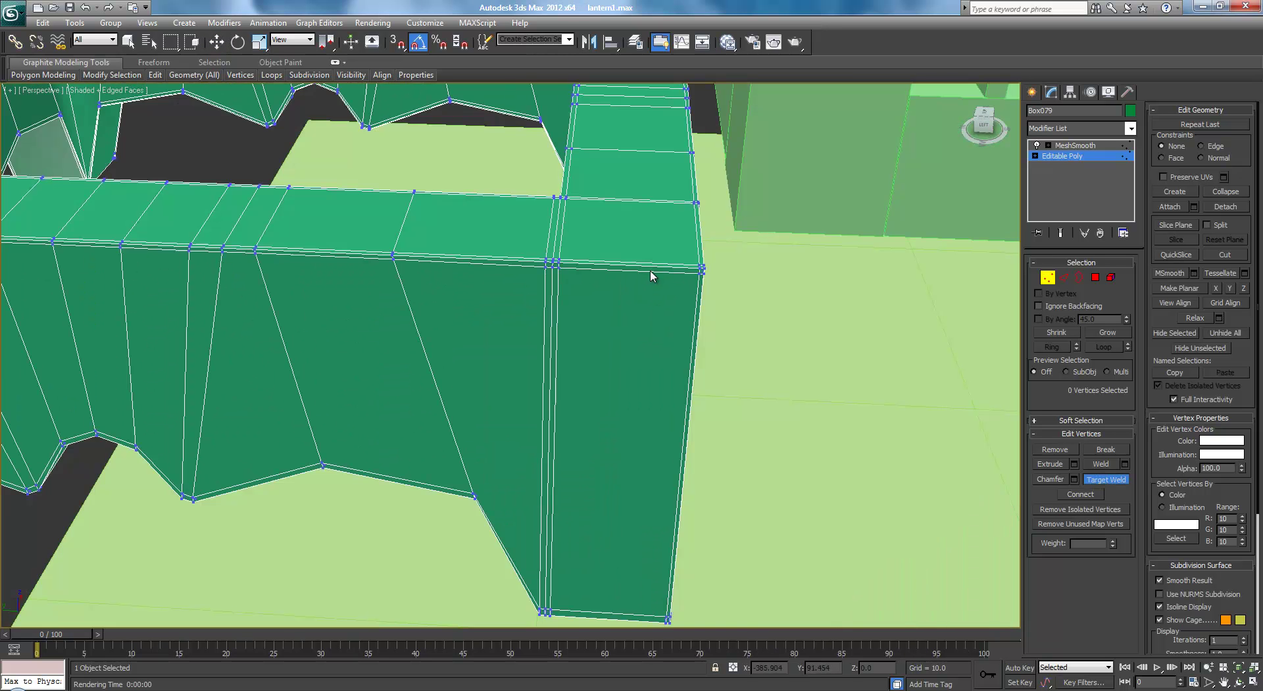
pyautogui.scroll(5, 651, 275)
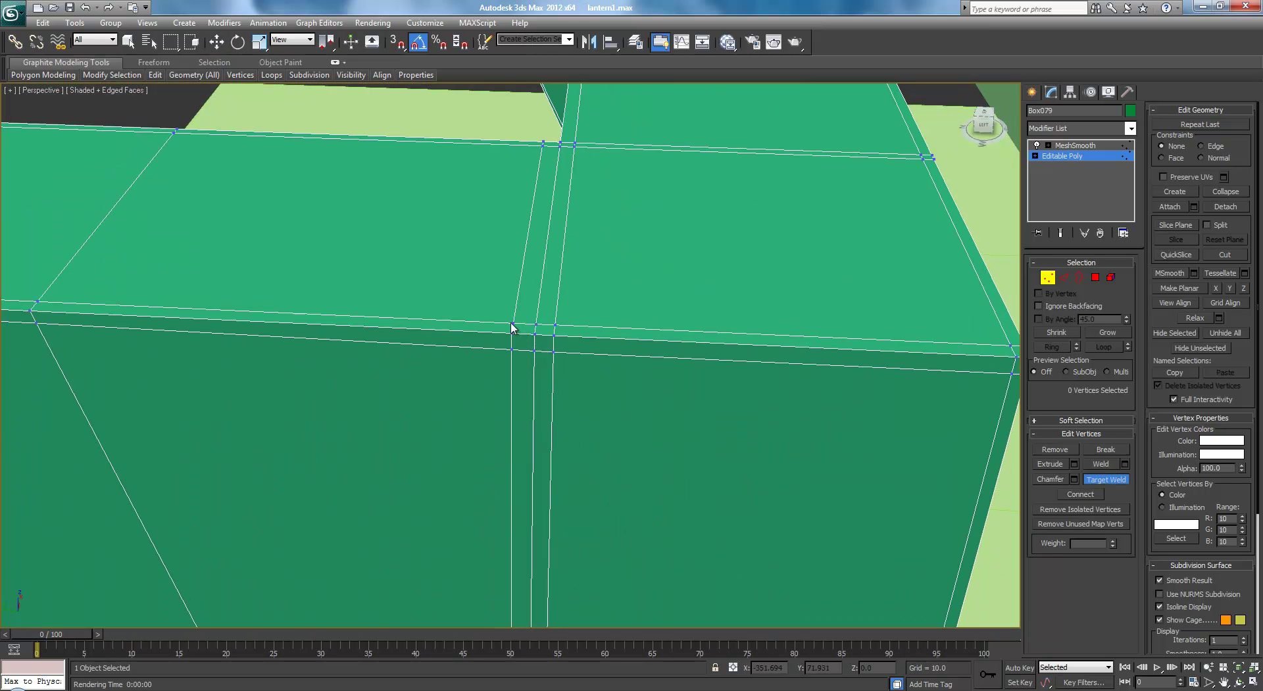
pyautogui.rightClick(489, 270)
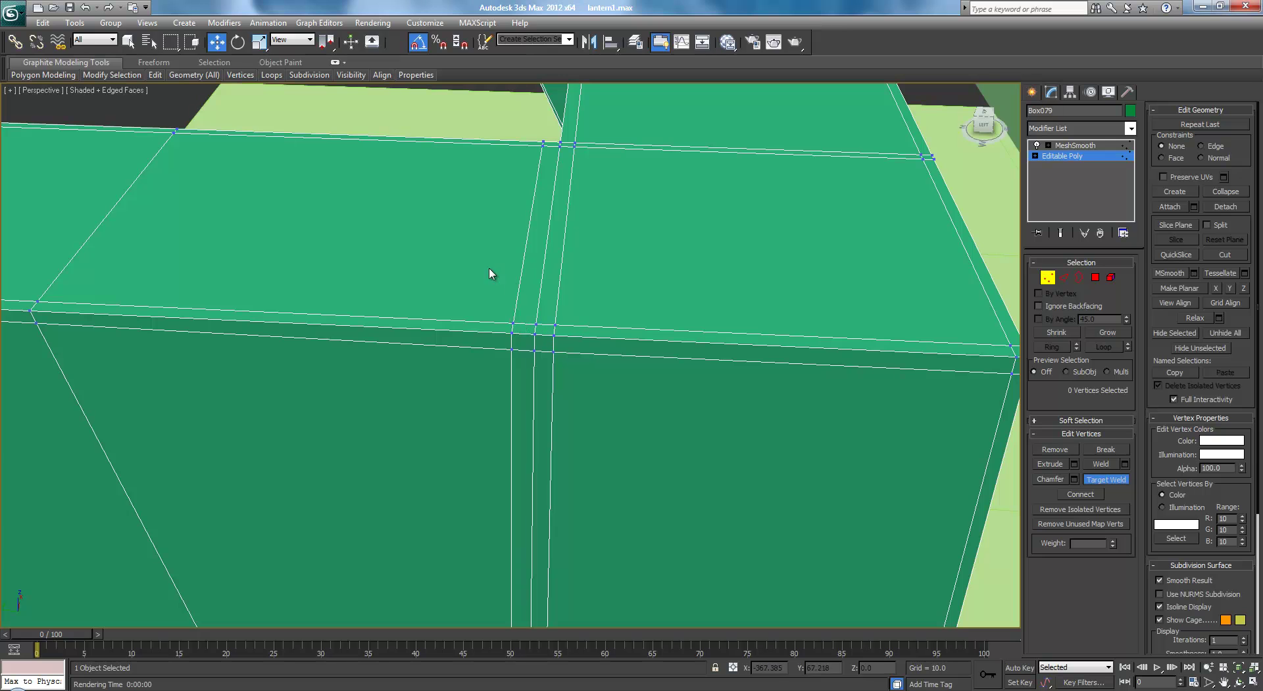
pyautogui.click(512, 324)
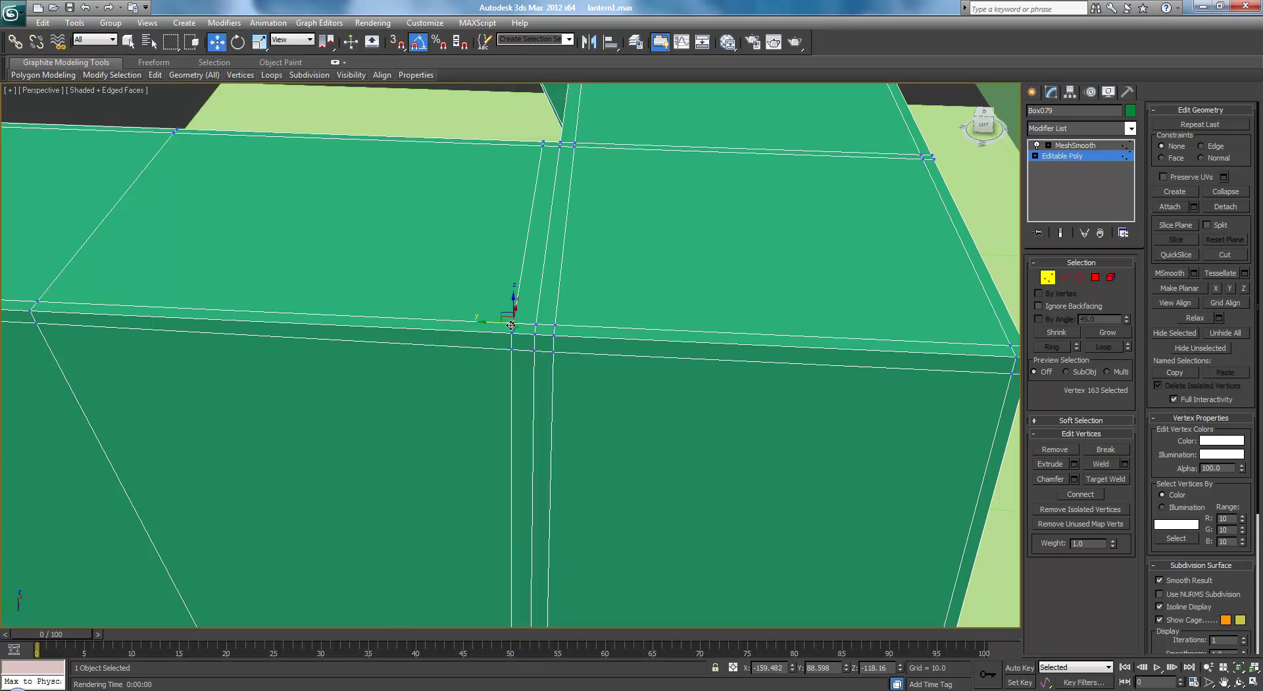
pyautogui.click(1113, 480)
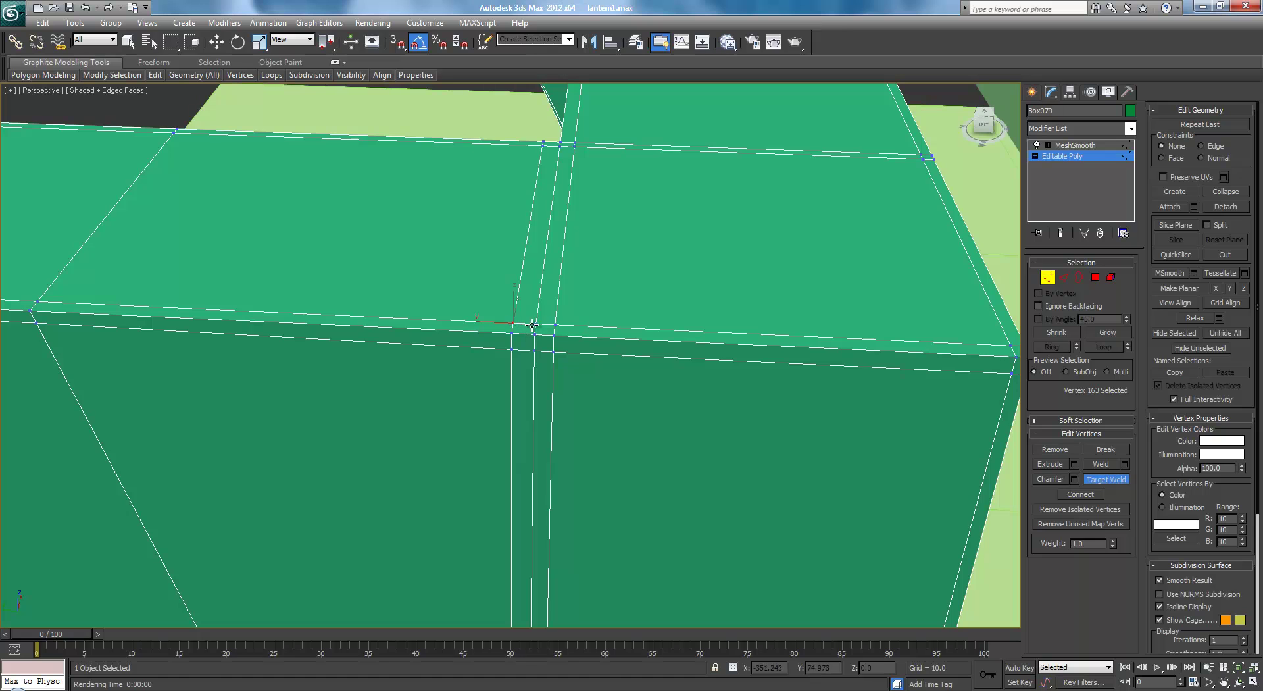
pyautogui.click(534, 324)
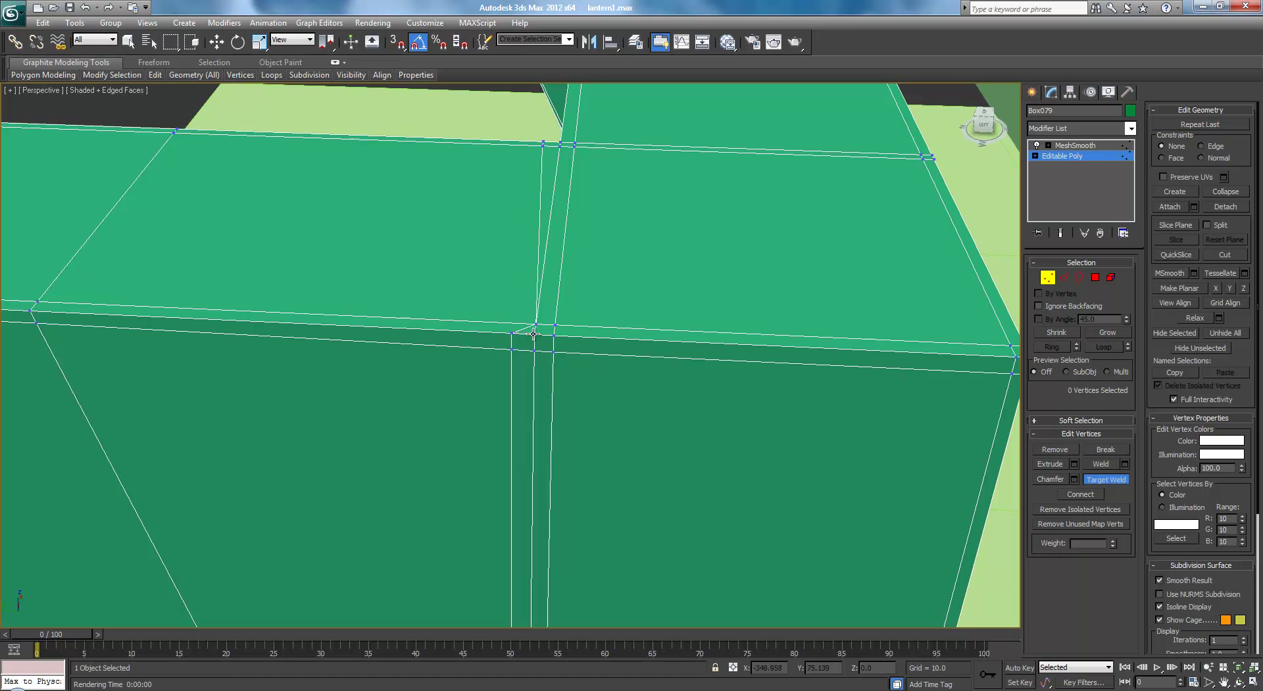
pyautogui.click(534, 334)
pyautogui.click(534, 352)
pyautogui.rightClick(528, 353)
# Target-weld the extra support-edge vertices onto the seam at the foot of the same leg's outer face and its bottom edge.
pyautogui.moveTo(546, 374); pyautogui.dragTo(646, 74, button='middle')
pyautogui.scroll(-3, 641, 197)
pyautogui.moveTo(631, 316); pyautogui.dragTo(638, 132, button='middle')
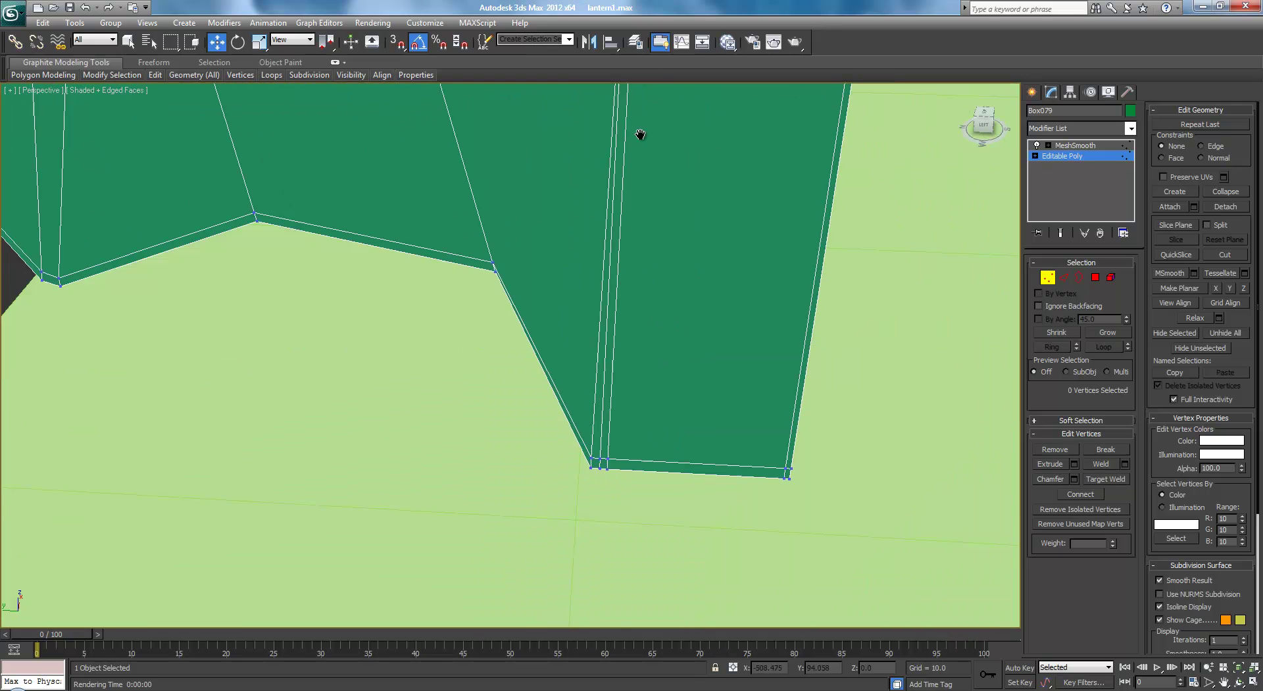
pyautogui.scroll(5, 678, 256)
pyautogui.scroll(-3, 684, 270)
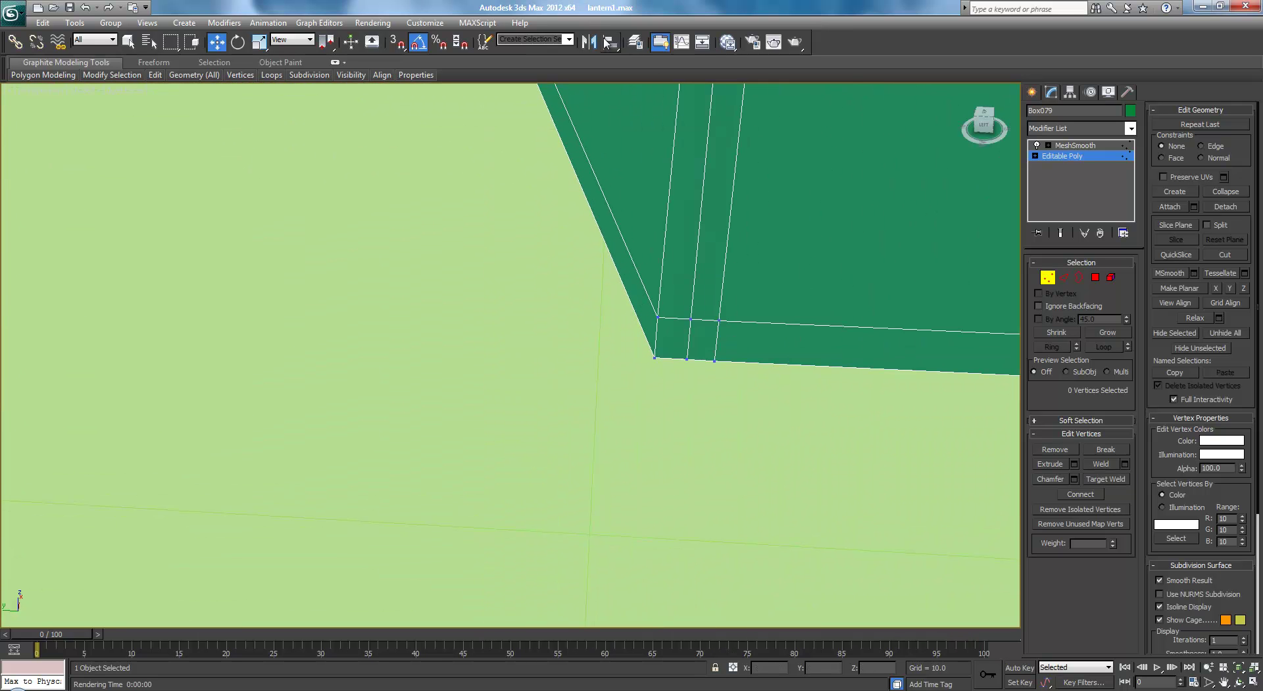
pyautogui.click(1104, 480)
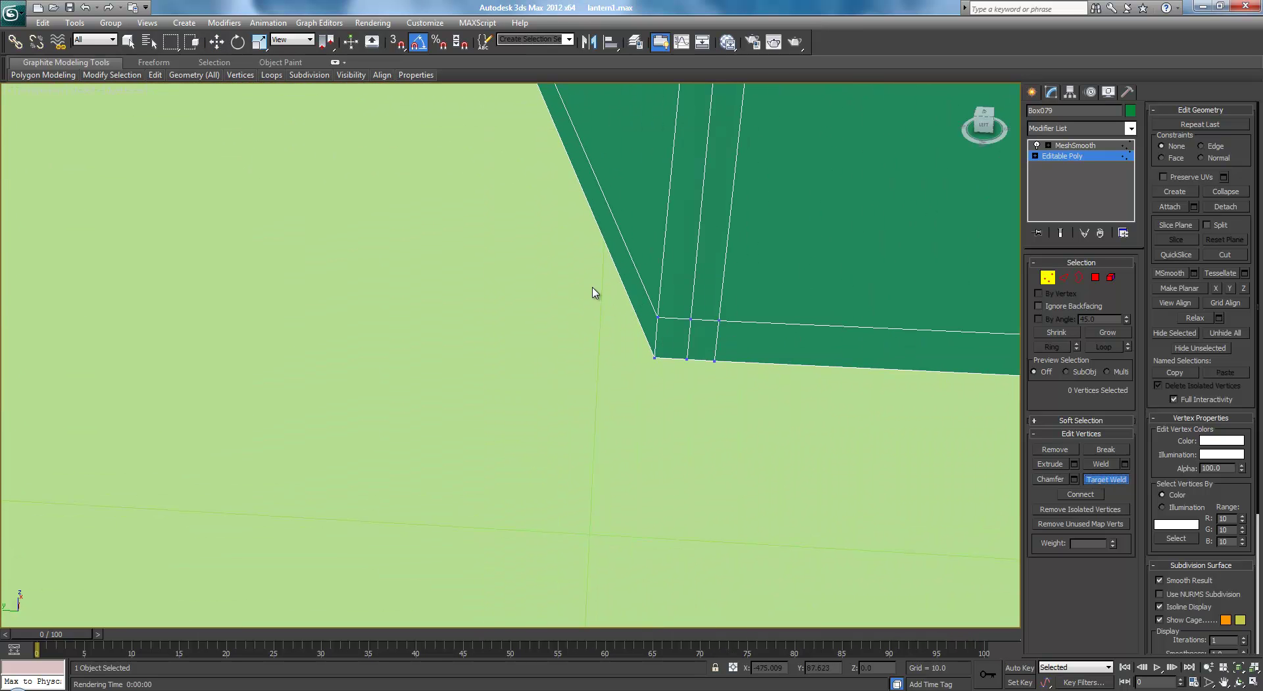
pyautogui.click(690, 319)
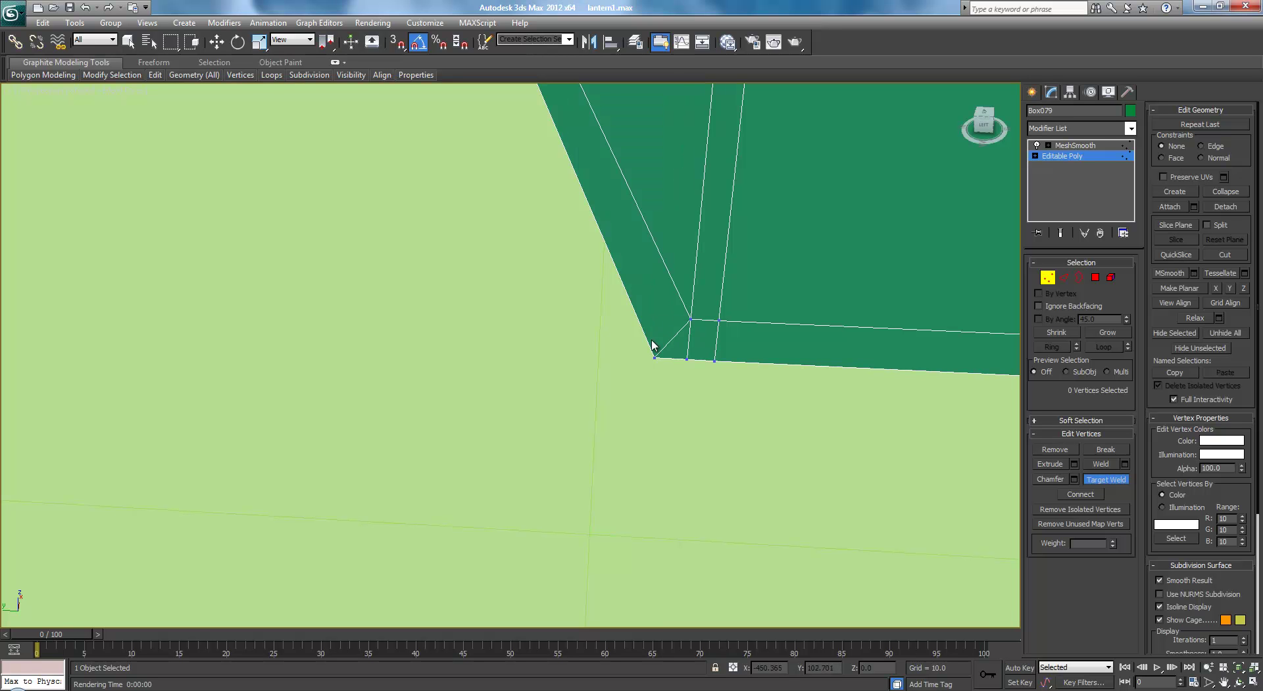
pyautogui.click(688, 358)
pyautogui.keyDown('alt'); pyautogui.moveTo(688, 330); pyautogui.dragTo(707, 331, button='middle'); pyautogui.keyUp('alt')
pyautogui.scroll(-4, 707, 331)
pyautogui.keyDown('alt'); pyautogui.moveTo(767, 249); pyautogui.dragTo(737, 275, button='middle'); pyautogui.keyUp('alt')
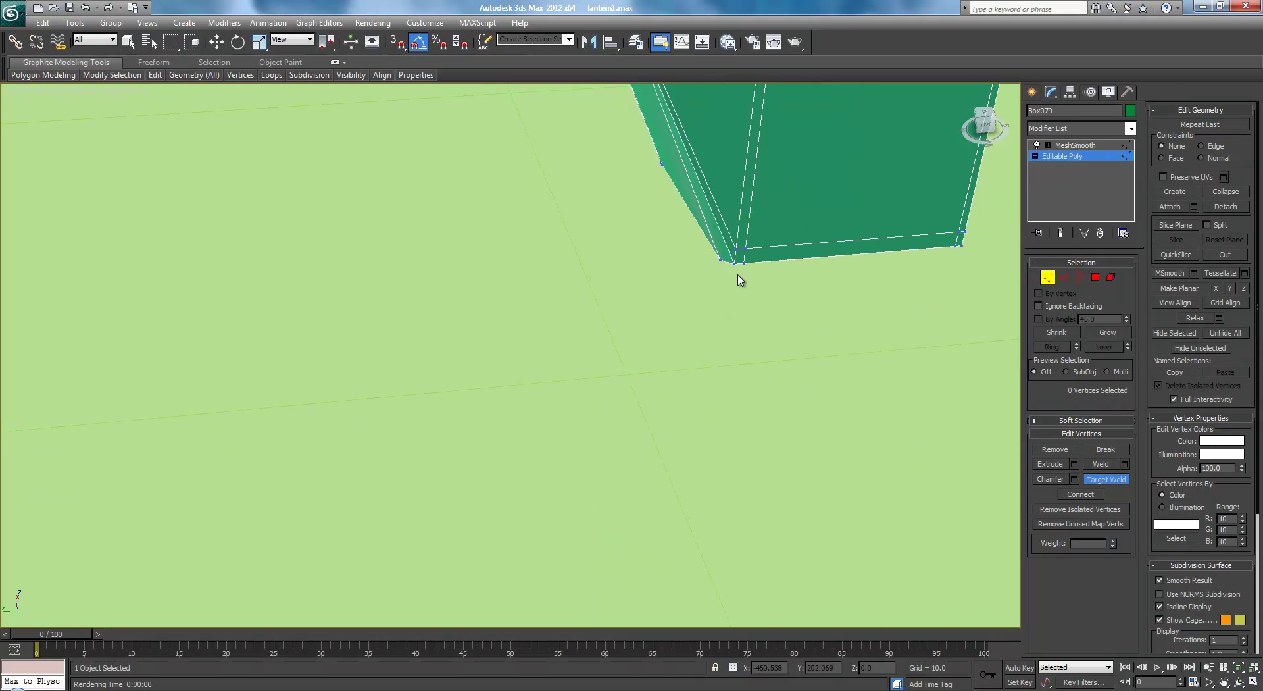
pyautogui.click(734, 263)
# Target-weld the extra vertices onto the corner seam at the inner side of the same leg's foot.
pyautogui.keyDown('alt'); pyautogui.moveTo(656, 213); pyautogui.dragTo(555, 329, button='middle'); pyautogui.keyUp('alt')
pyautogui.scroll(4, 555, 330)
pyautogui.moveTo(342, 255); pyautogui.dragTo(665, 437, button='middle')
pyautogui.scroll(3, 665, 436)
pyautogui.keyDown('alt'); pyautogui.moveTo(210, 276); pyautogui.dragTo(414, 257, button='middle'); pyautogui.keyUp('alt')
pyautogui.press('w')
pyautogui.click(254, 270)
pyautogui.press('z')
pyautogui.scroll(4, 414, 256)
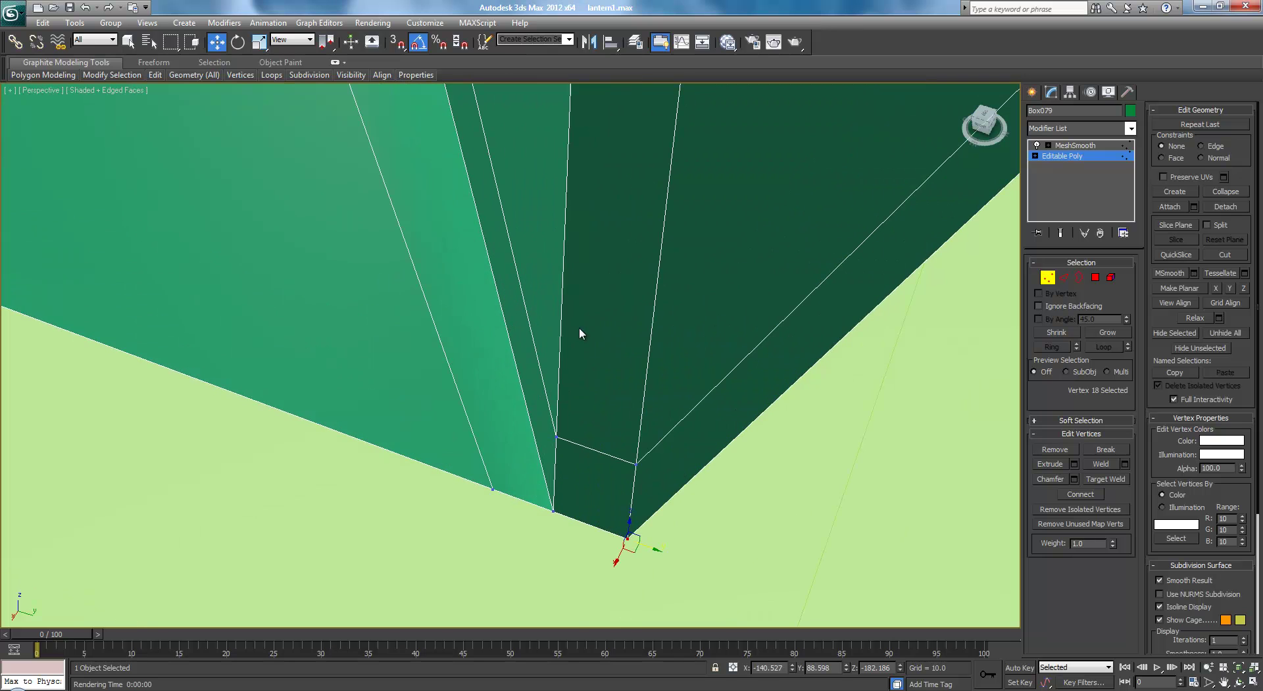
pyautogui.click(1103, 479)
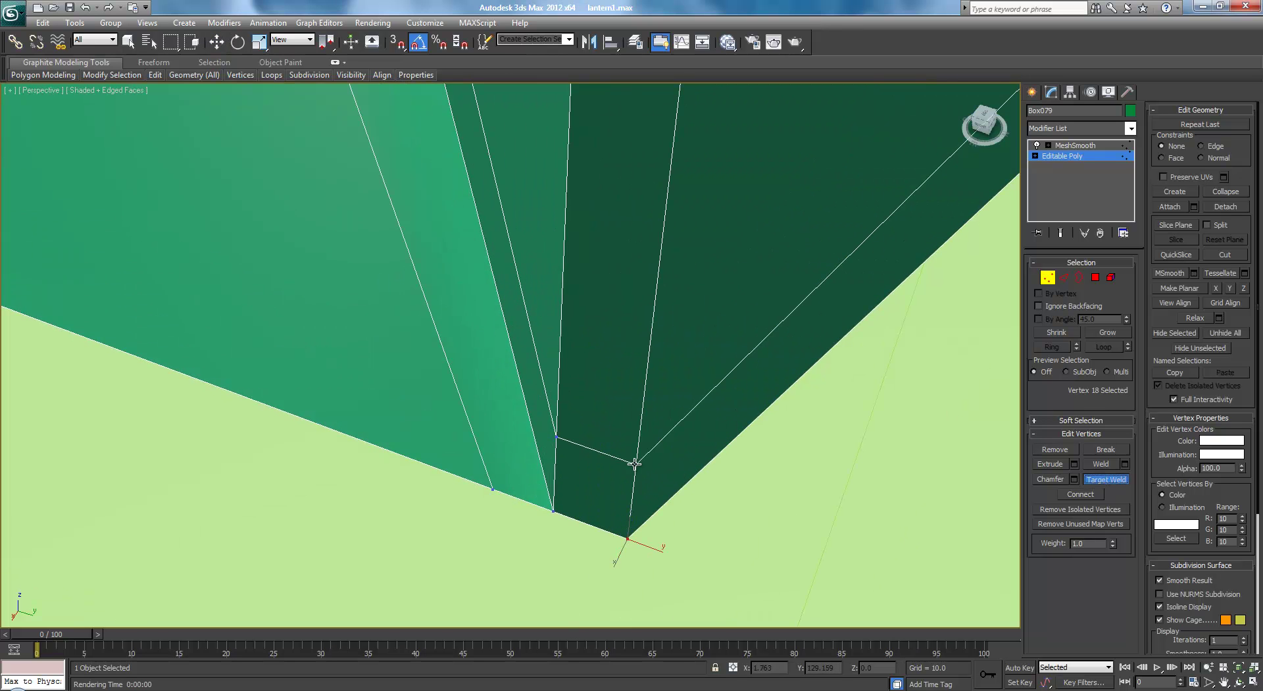
pyautogui.click(634, 463)
pyautogui.click(557, 437)
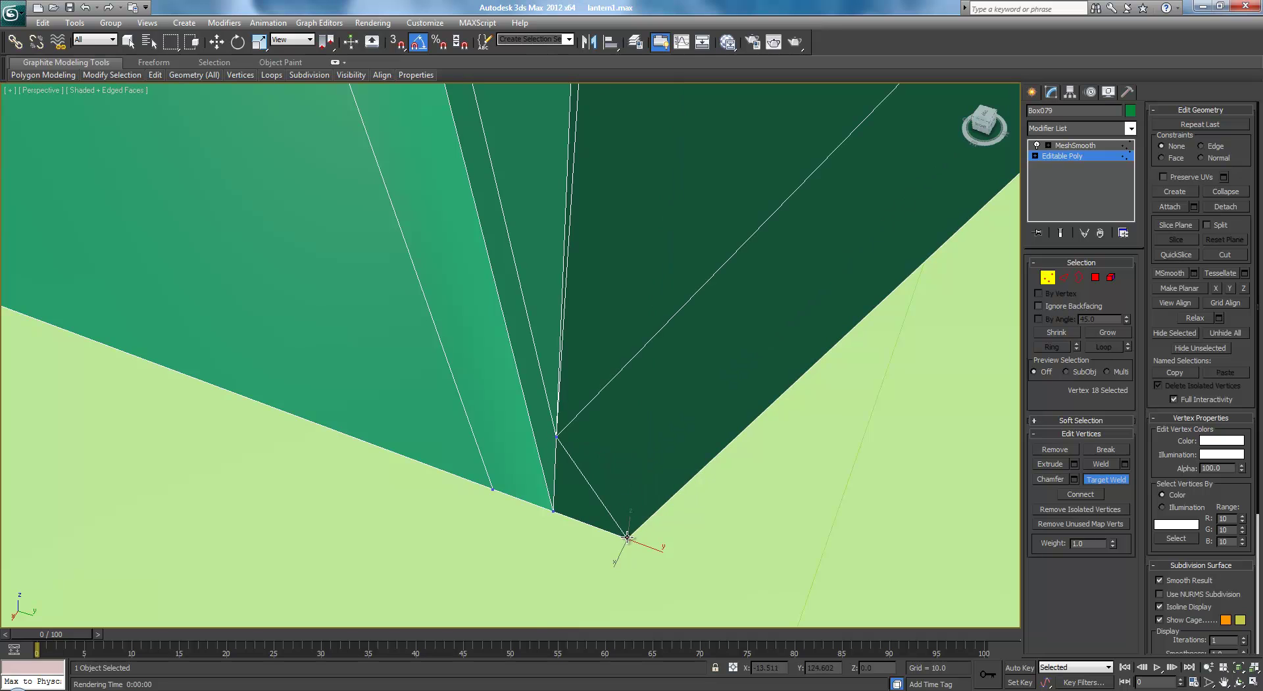
pyautogui.click(556, 511)
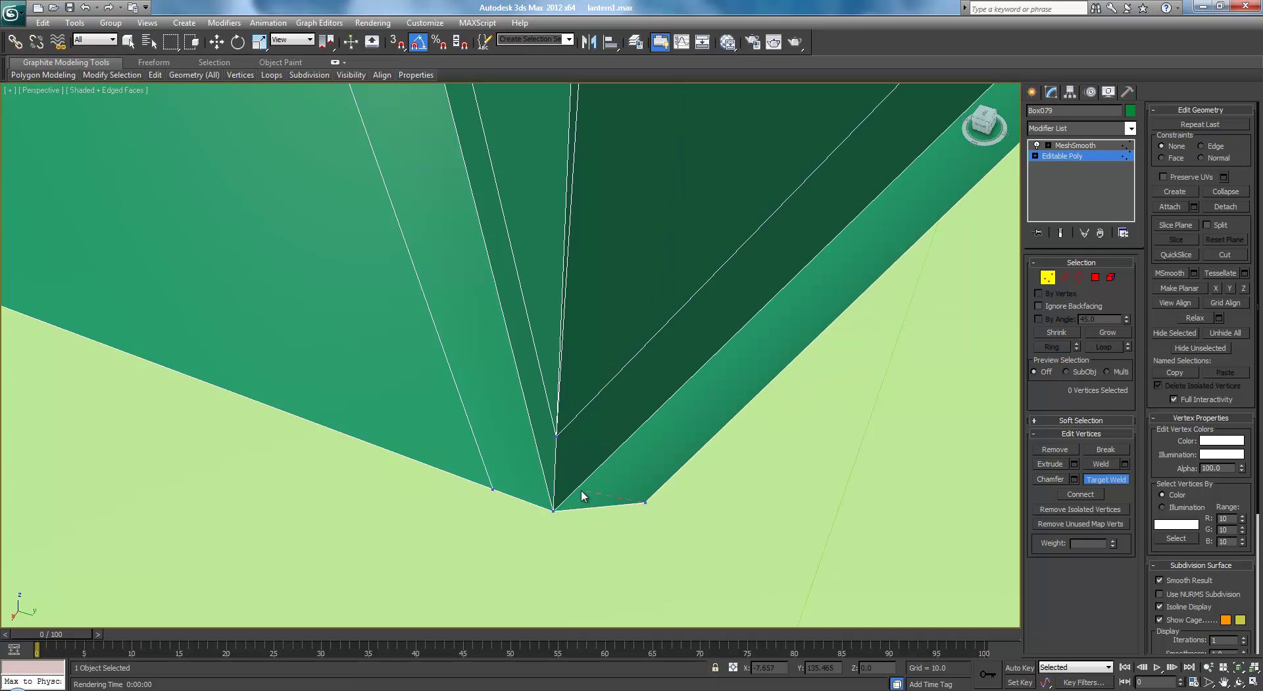
# In wireframe display, target-weld the remaining stray vertex on the foot's underside onto the seam vertex, then end target welding.
pyautogui.scroll(-5, 600, 467)
pyautogui.keyDown('alt'); pyautogui.moveTo(581, 474); pyautogui.dragTo(575, 452, button='middle'); pyautogui.keyUp('alt')
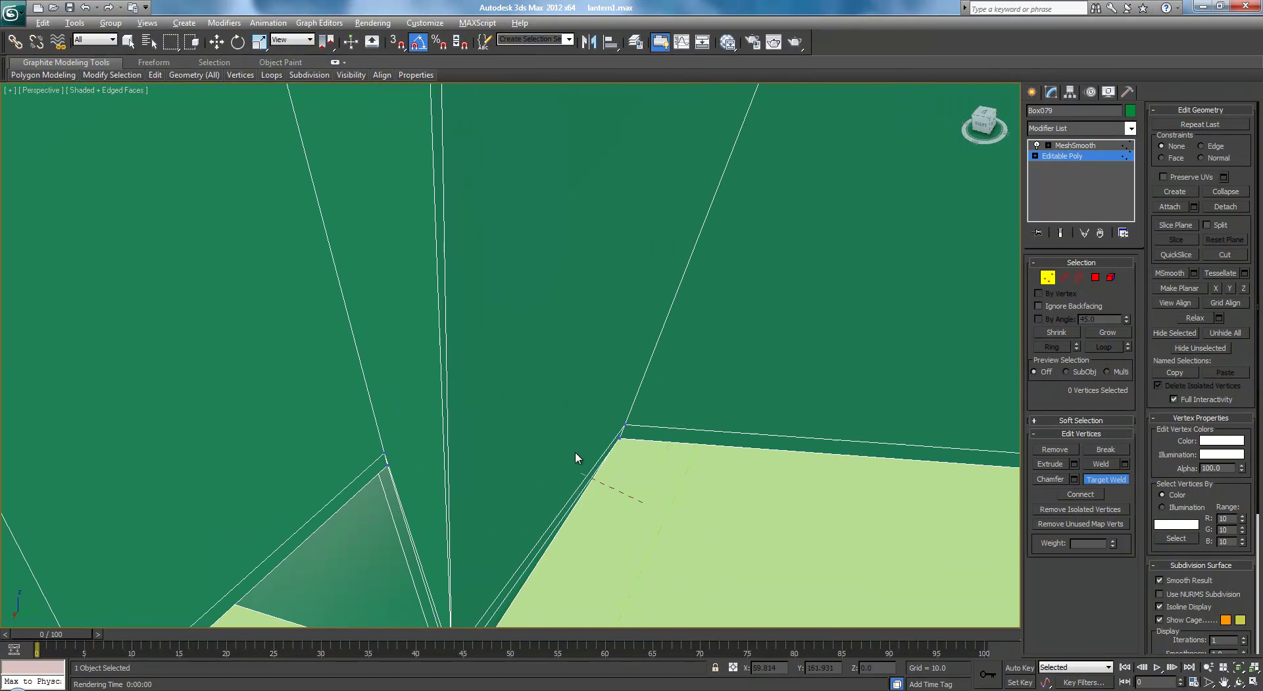
pyautogui.scroll(-5, 654, 513)
pyautogui.press('w')
pyautogui.scroll(5, 533, 234)
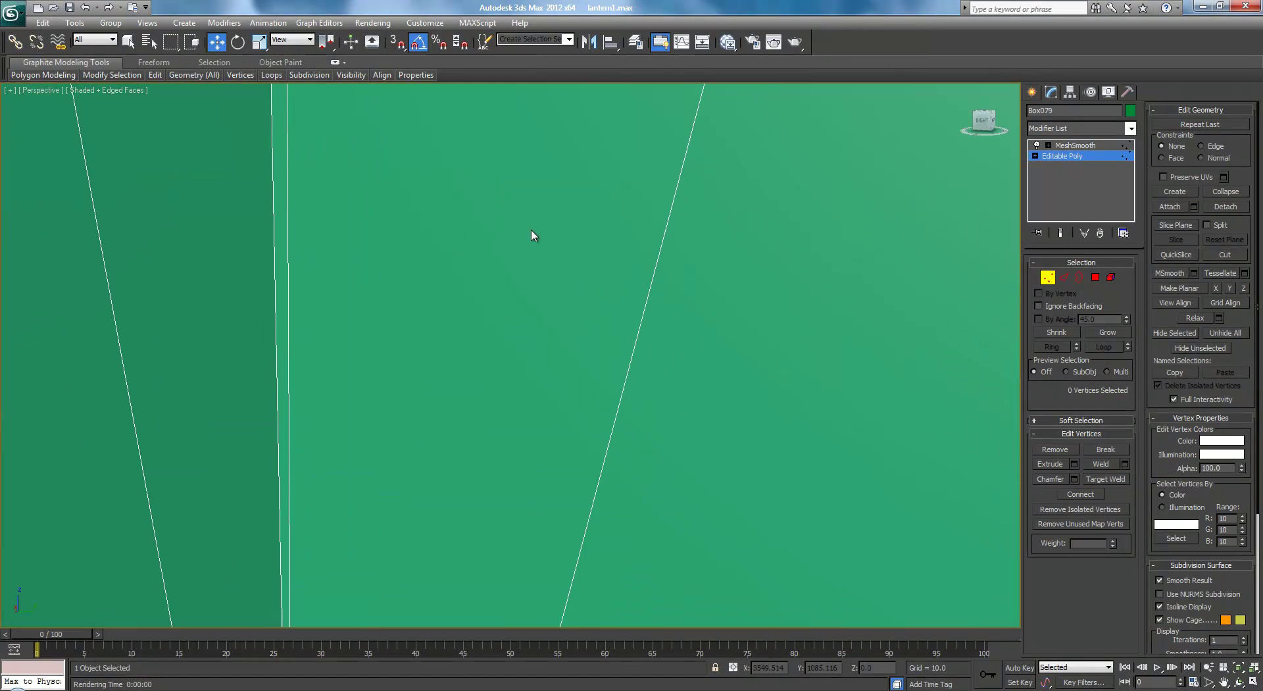
pyautogui.scroll(-4, 583, 243)
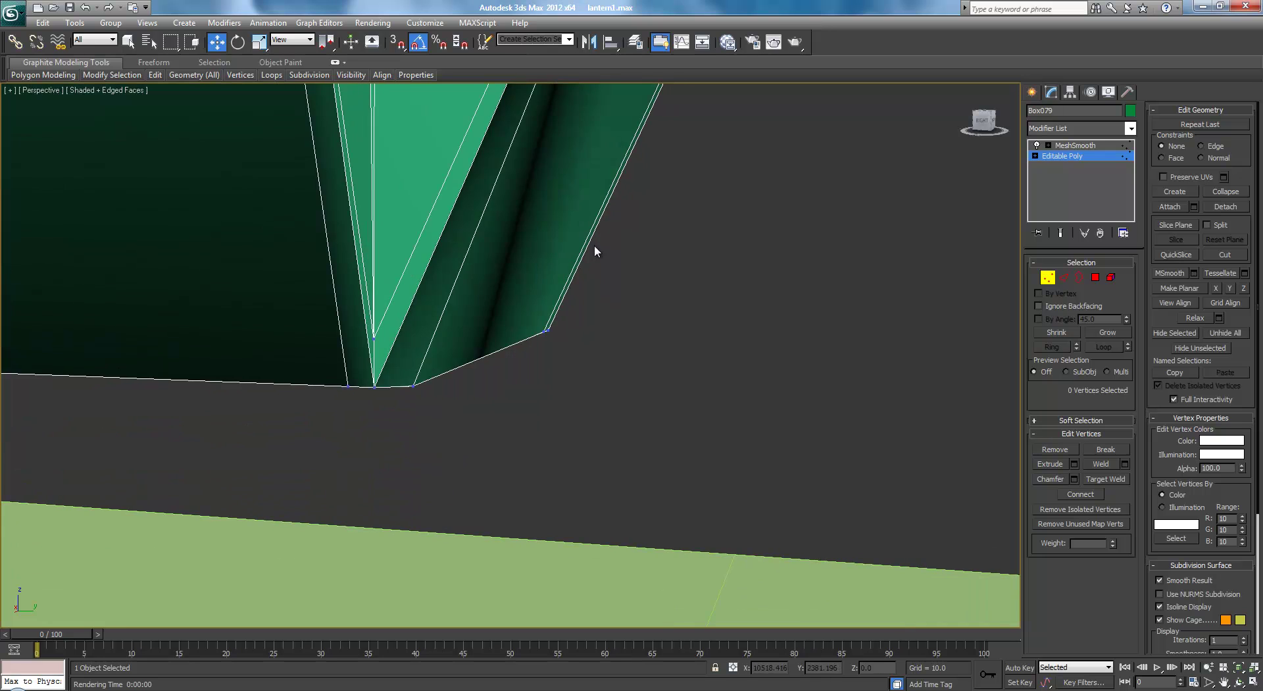
pyautogui.press('F3')
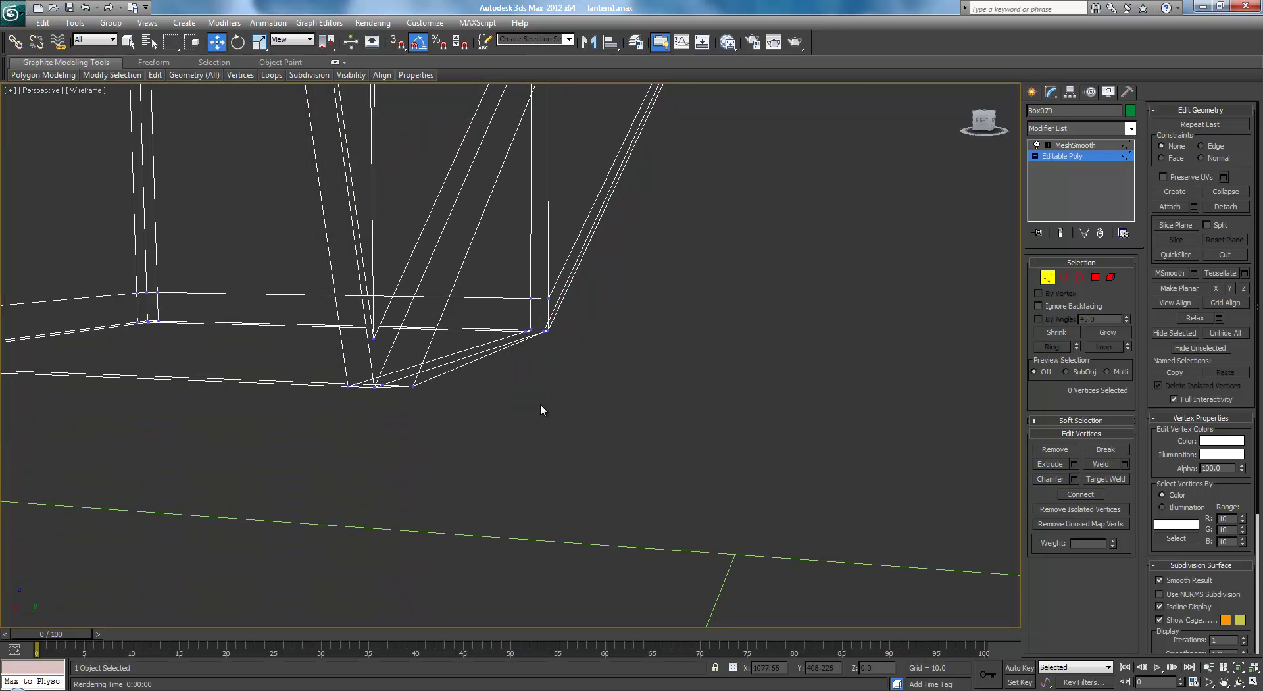
pyautogui.click(1104, 480)
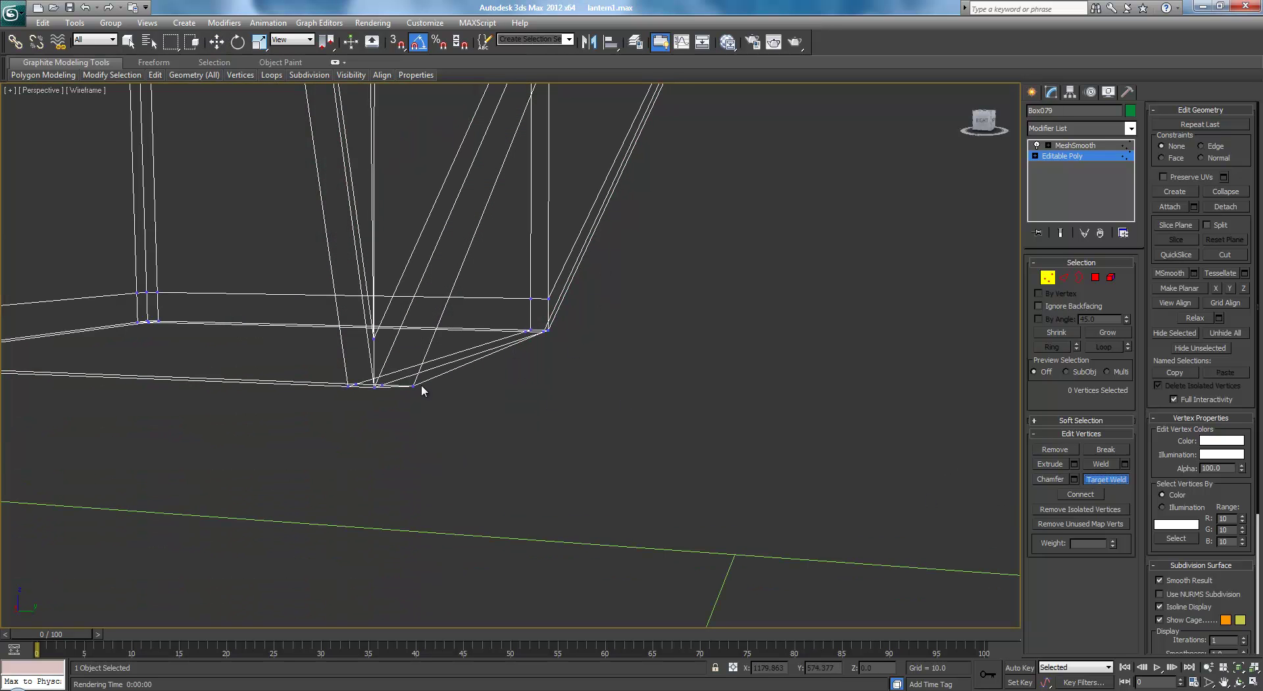
pyautogui.click(376, 386)
pyautogui.rightClick(540, 399)
# Return to shaded display and target-weld the extra support-edge vertices onto the seam at this corner's inner top edge.
pyautogui.scroll(-5, 563, 368)
pyautogui.scroll(1, 573, 316)
pyautogui.moveTo(585, 214); pyautogui.dragTo(547, 330, button='middle')
pyautogui.moveTo(547, 276); pyautogui.dragTo(625, 254, button='middle')
pyautogui.scroll(4, 559, 327)
pyautogui.press('F3')
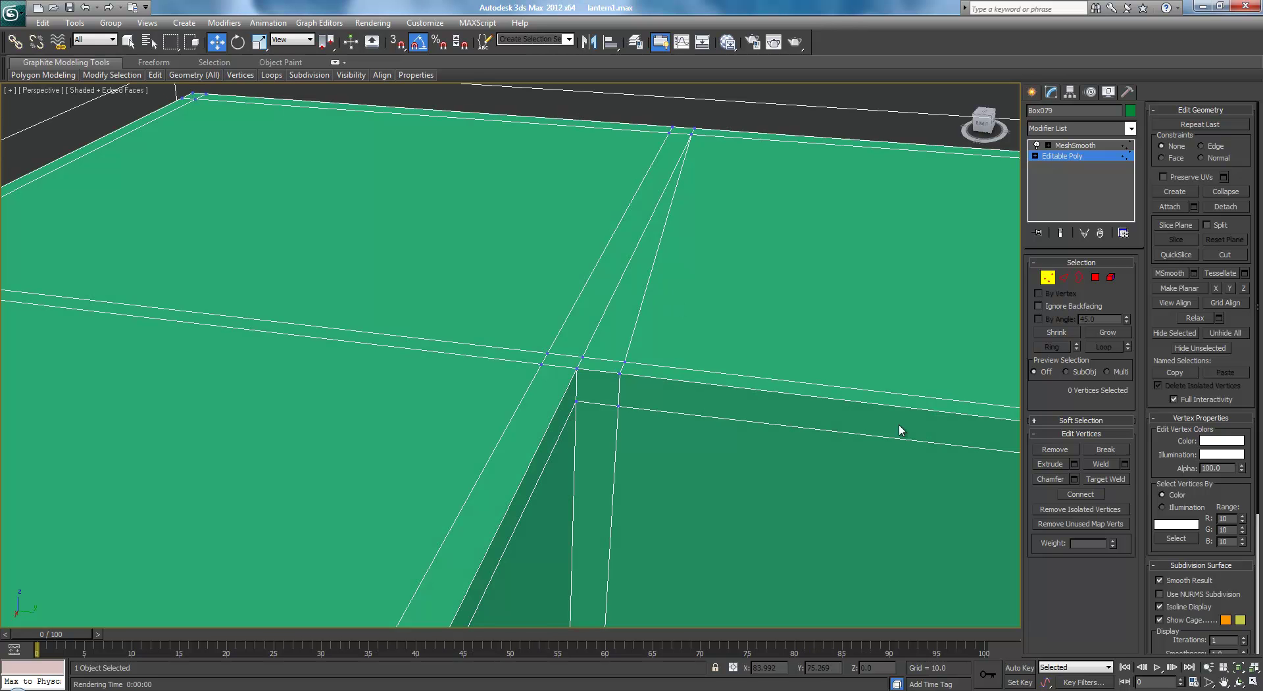
pyautogui.click(1109, 481)
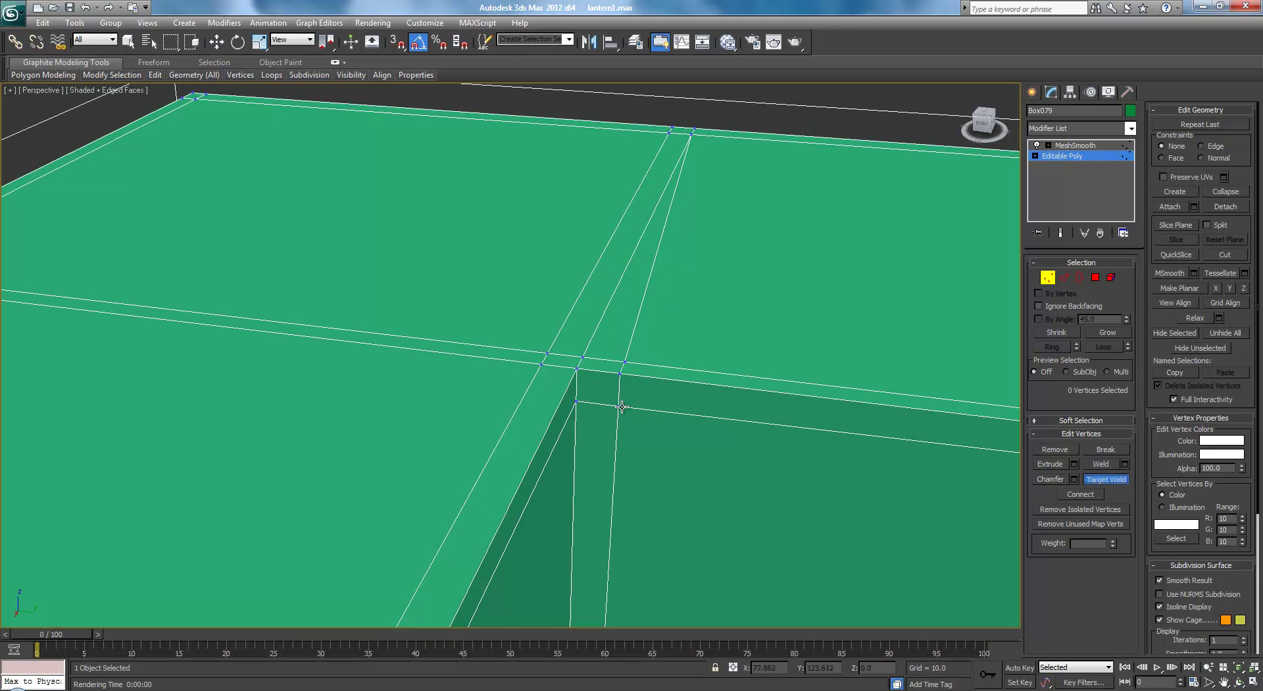
pyautogui.click(577, 402)
pyautogui.click(577, 369)
pyautogui.click(579, 367)
pyautogui.press('w')
pyautogui.scroll(-6, 831, 235)
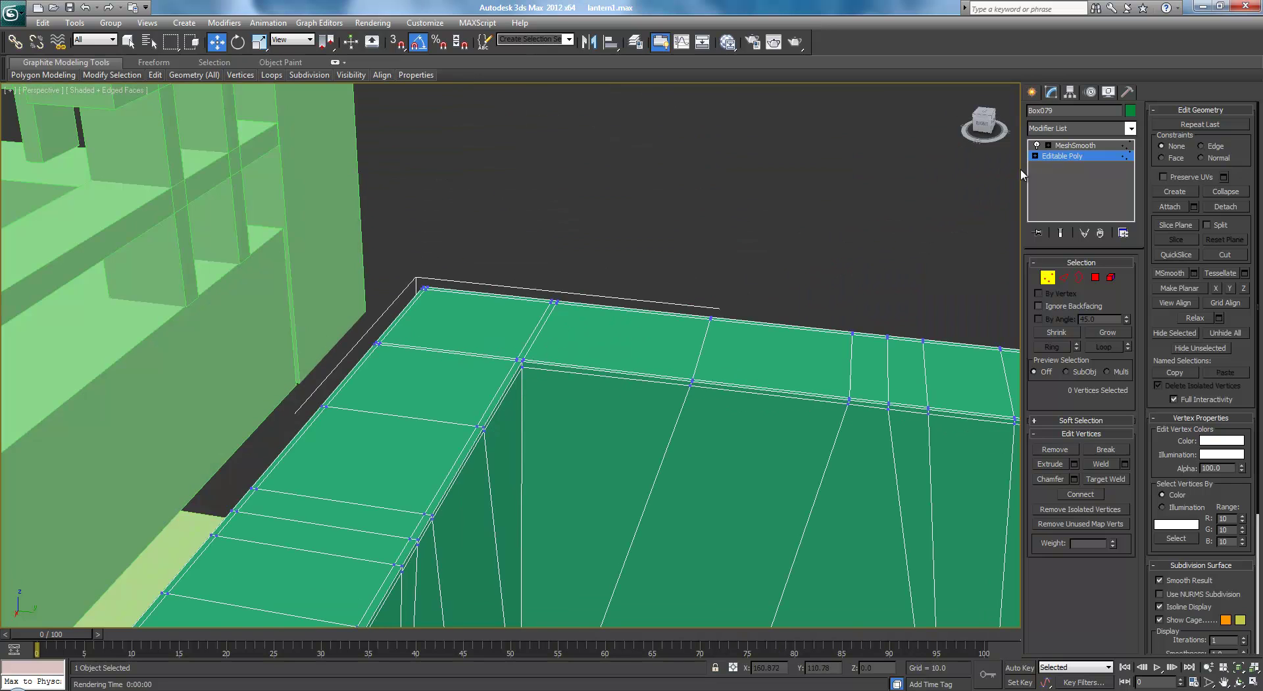
# Show the MeshSmooth result on the whole base without edged faces, with the lantern body in view.
pyautogui.click(1075, 145)
pyautogui.scroll(-2, 775, 262)
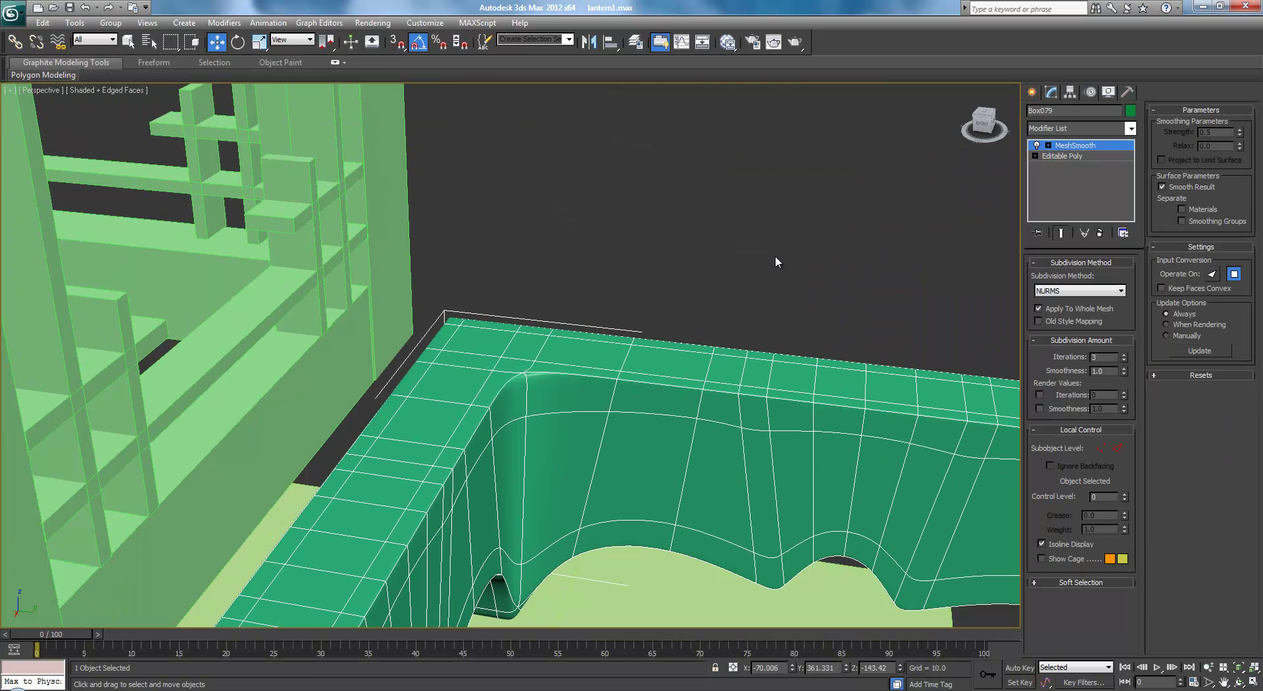
pyautogui.press('F4')
pyautogui.scroll(-5, 709, 278)
pyautogui.moveTo(709, 277)
pyautogui.keyDown('alt'); pyautogui.mouseDown(button='middle')
pyautogui.moveTo(681, 354)
pyautogui.moveTo(535, 370)
pyautogui.moveTo(472, 263)
pyautogui.moveTo(500, 328)
pyautogui.mouseUp(button='middle'); pyautogui.keyUp('alt')
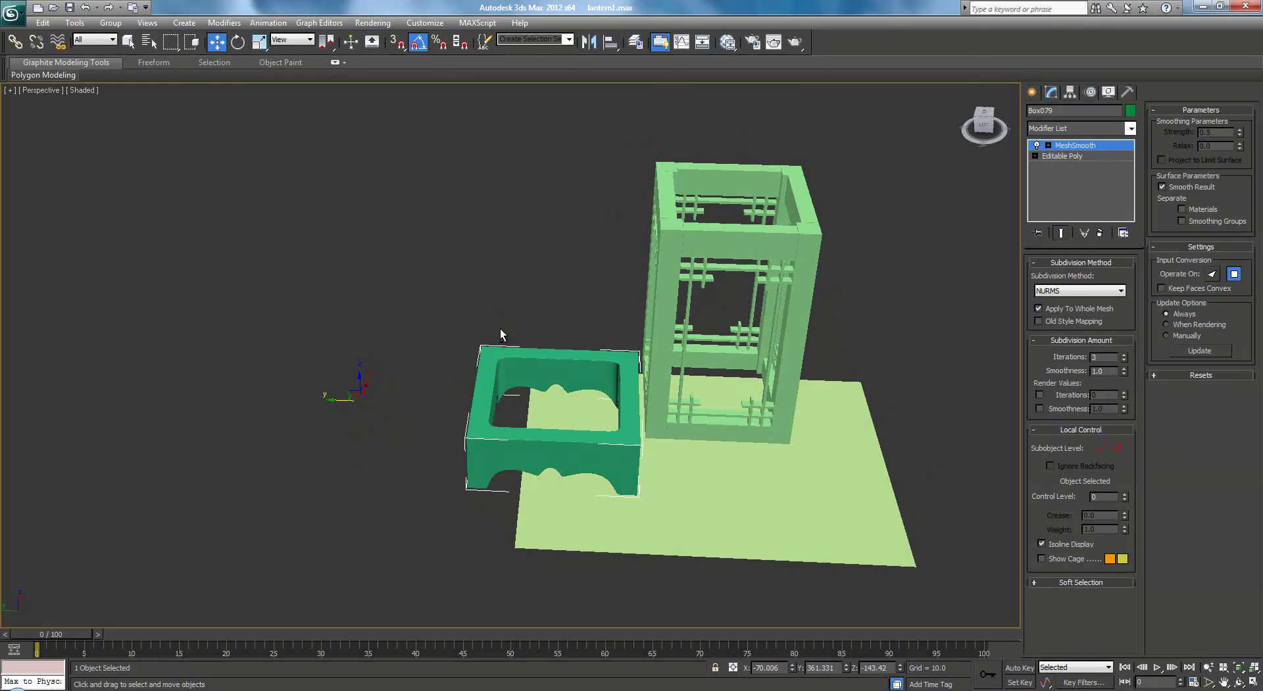
# Center the base's pivot to the object, then leave pivot adjustment.
pyautogui.click(1089, 93)
pyautogui.click(1108, 92)
pyautogui.click(1070, 92)
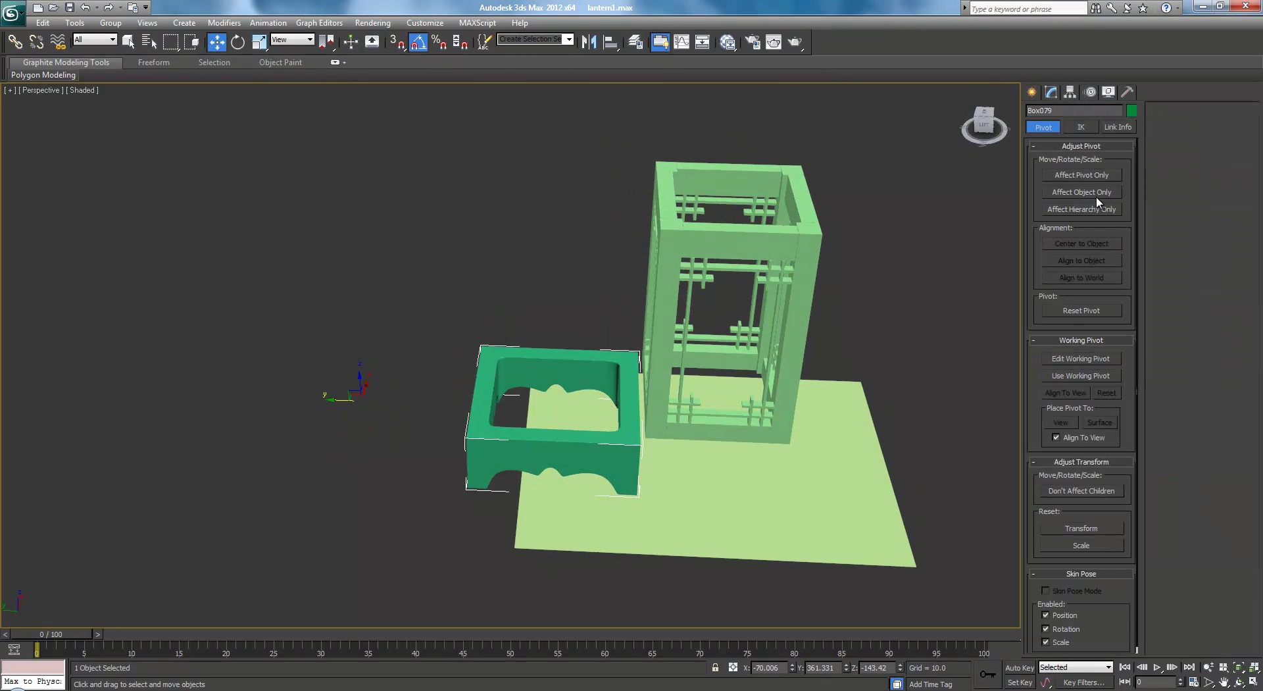
pyautogui.click(1081, 174)
pyautogui.click(1081, 244)
pyautogui.click(1081, 174)
pyautogui.moveTo(823, 279); pyautogui.dragTo(827, 289, button='middle')
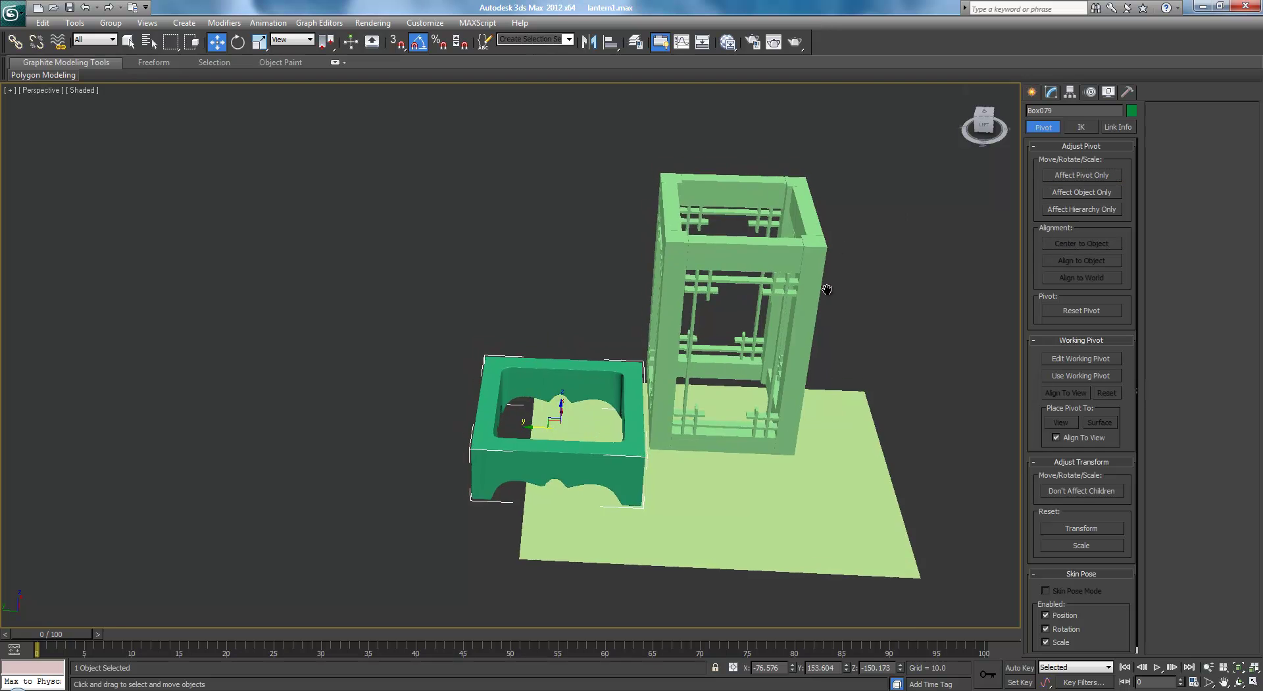
# In the Top view with edged faces shown, move the base along Y to about -6.2, around the lantern frame.
pyautogui.scroll(5, 680, 381)
pyautogui.press('t')
pyautogui.scroll(-10, 658, 362)
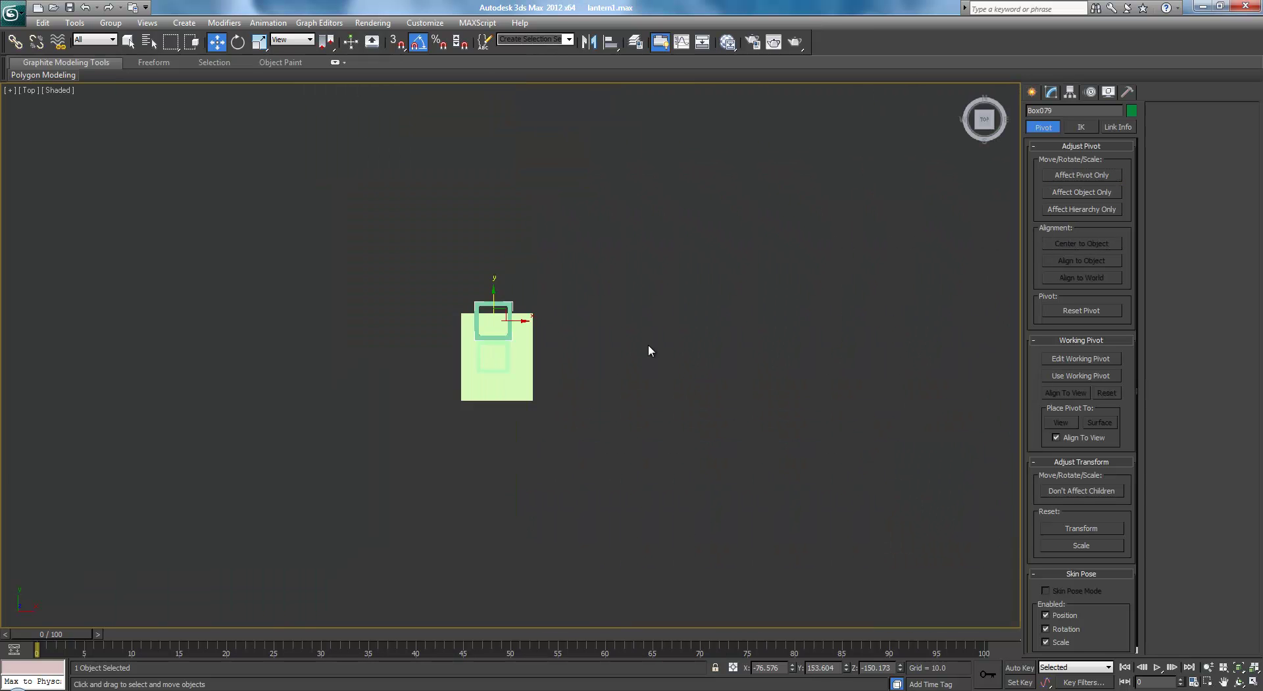
pyautogui.scroll(5, 649, 350)
pyautogui.scroll(-3, 673, 417)
pyautogui.press('F4')
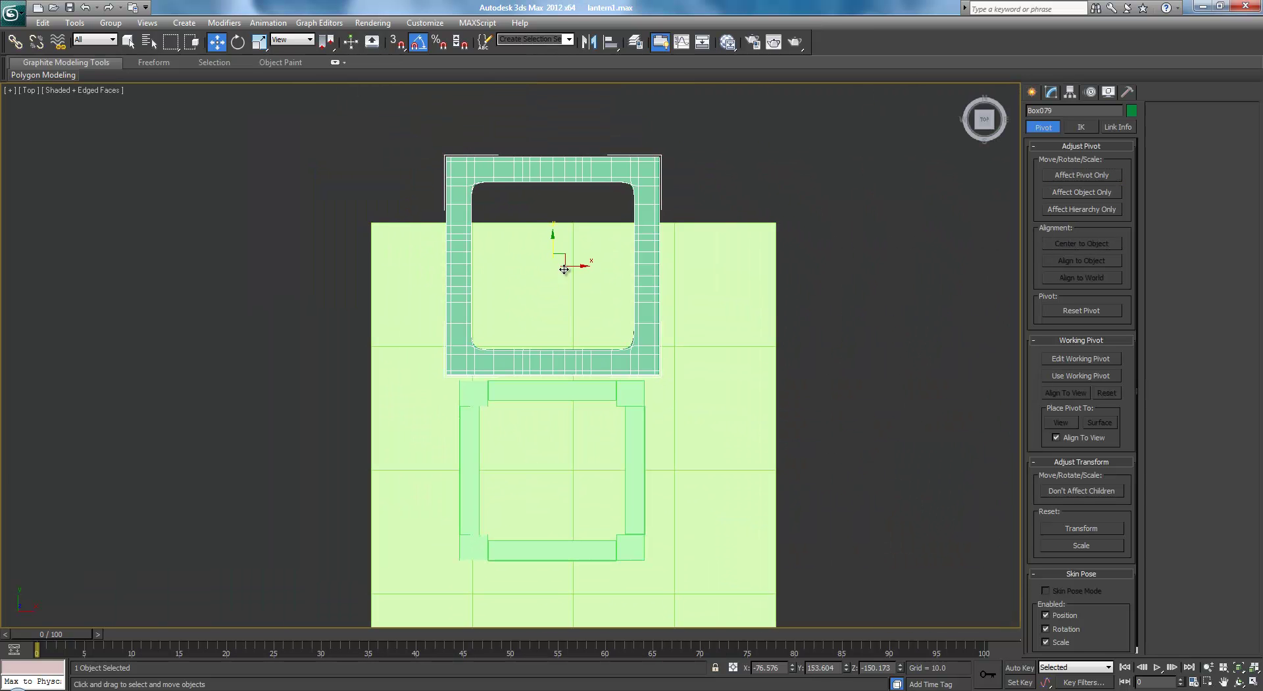
pyautogui.moveTo(552, 238); pyautogui.dragTo(558, 432)
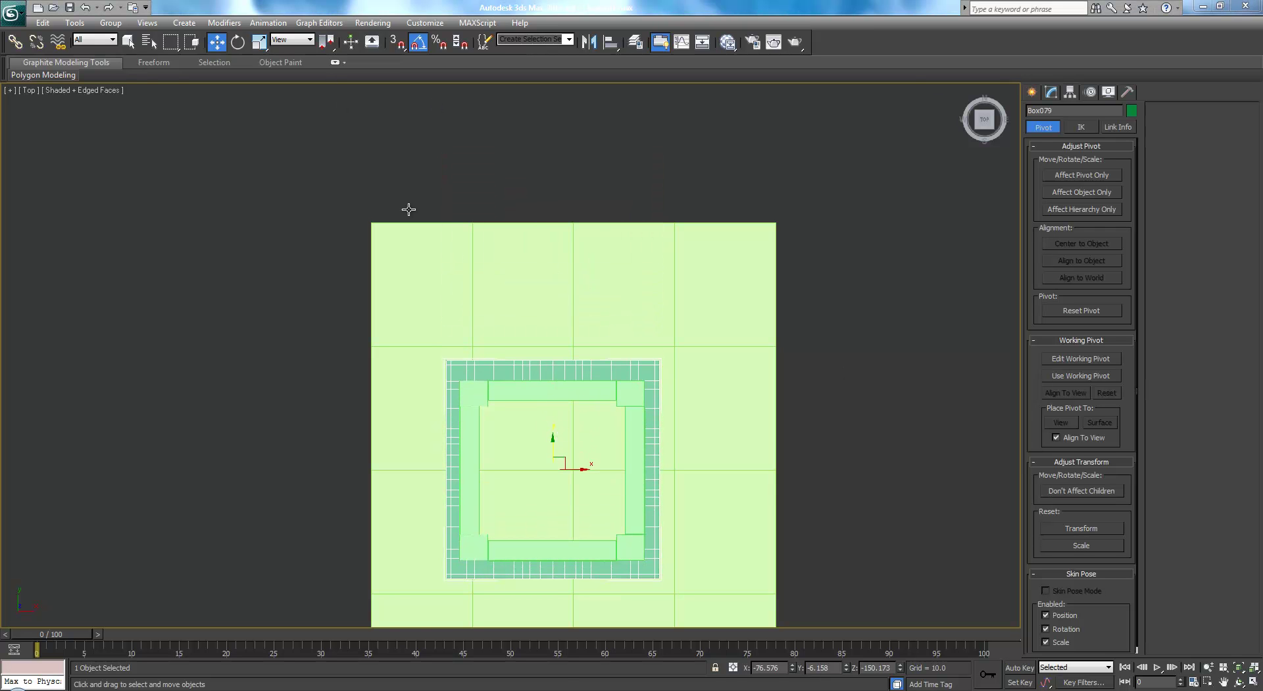
# Fine-tune the base's position to about X -77.1, Y -7.2 so the lantern frame sits evenly inside its outline.
pyautogui.scroll(3, 579, 310)
pyautogui.moveTo(752, 487); pyautogui.dragTo(717, 377, button='middle')
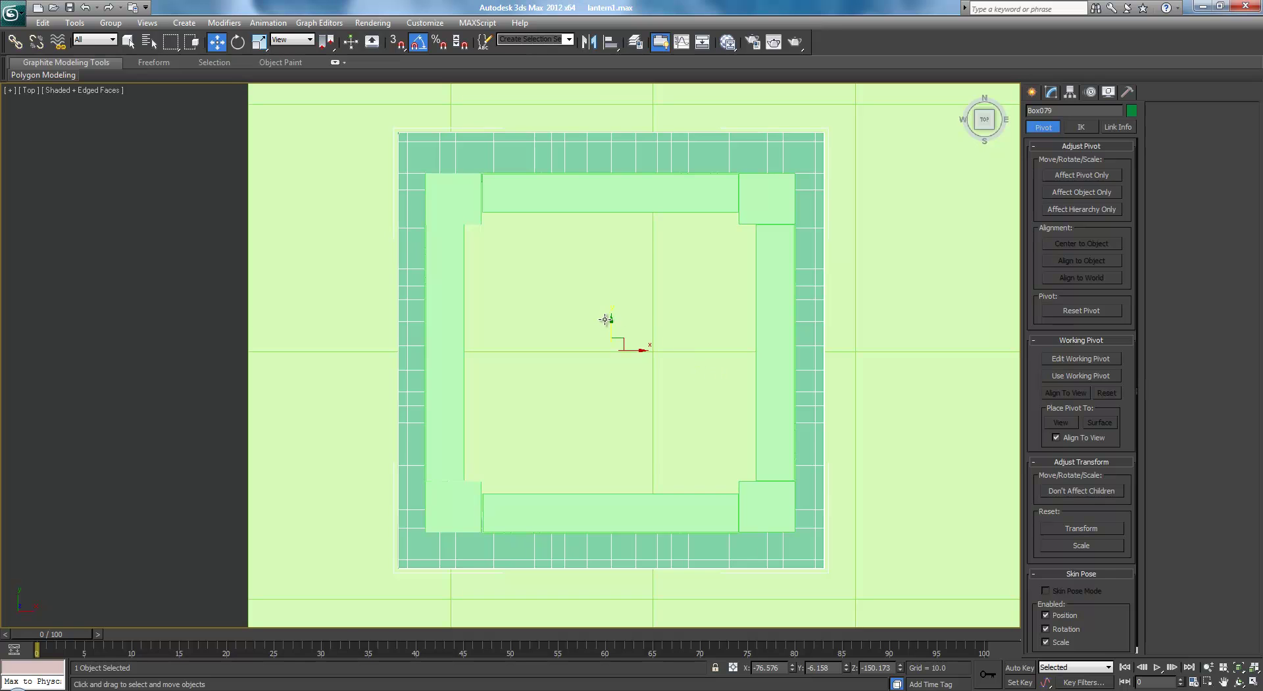
pyautogui.moveTo(612, 320); pyautogui.dragTo(612, 323)
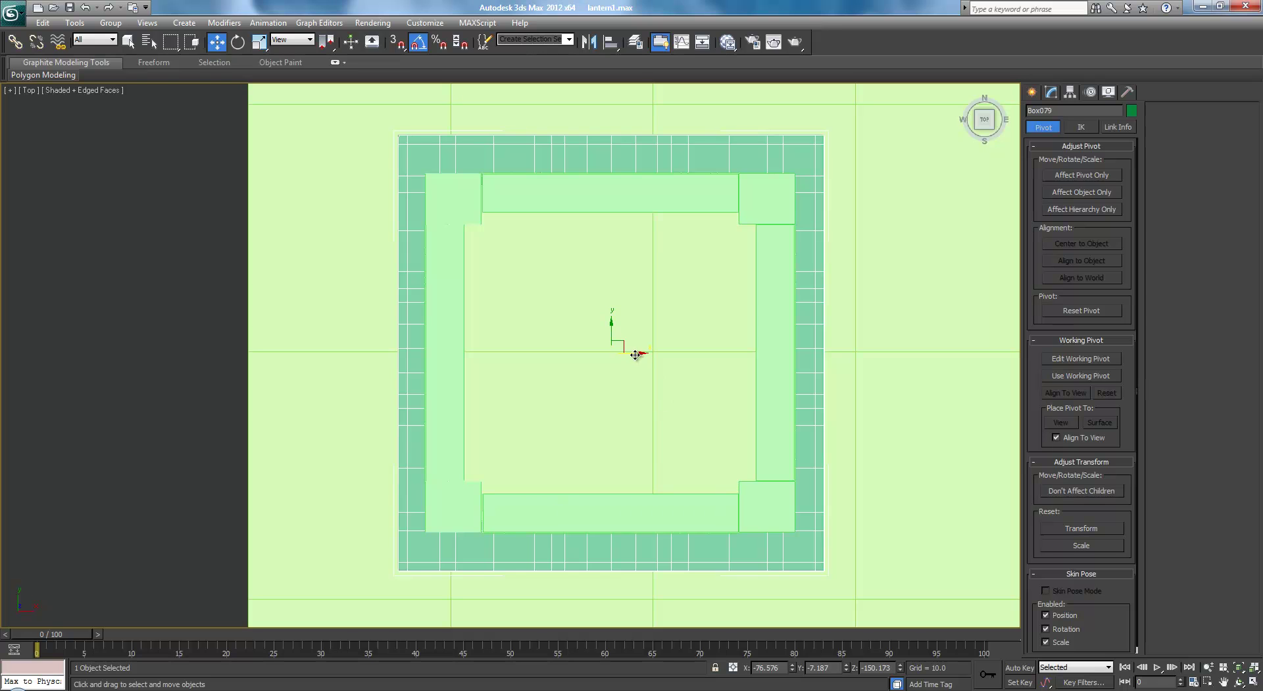
pyautogui.moveTo(633, 355)
pyautogui.mouseDown()
pyautogui.moveTo(647, 352)
pyautogui.moveTo(634, 345)
pyautogui.mouseUp()
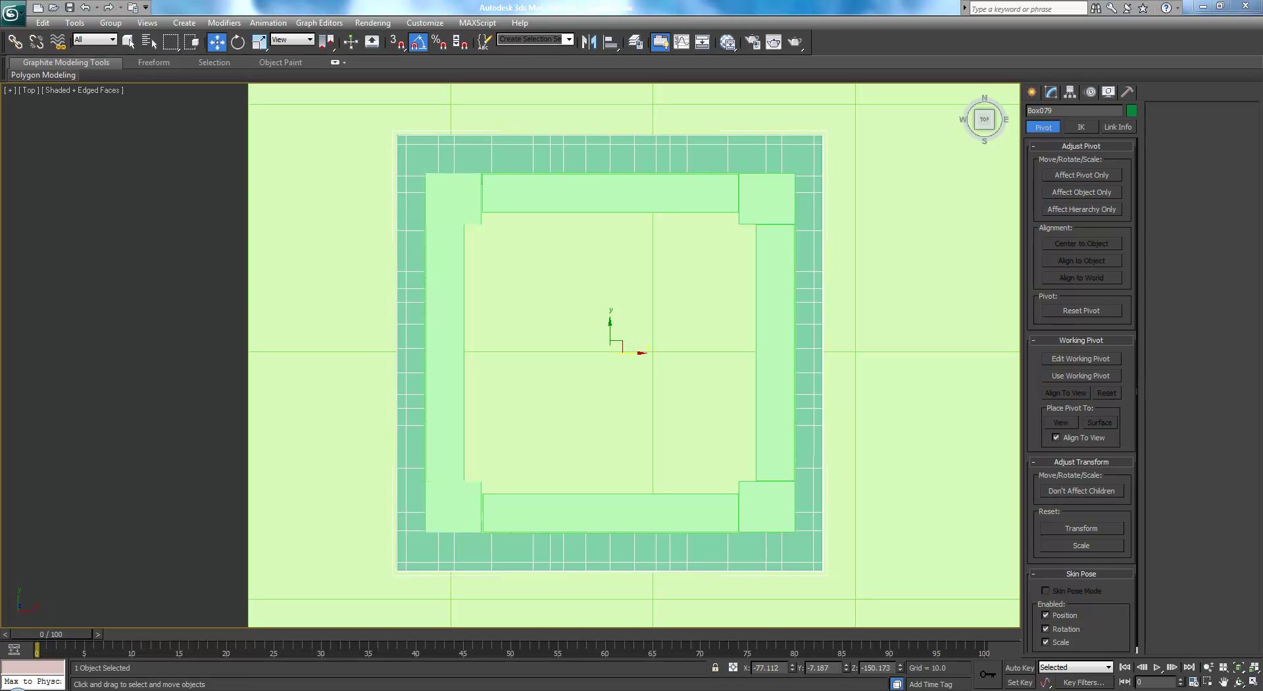
# Scale the base along X to about 106.7%, then shrink it in the top plane to about 93% X and 87.1% Z.
pyautogui.moveTo(630, 367); pyautogui.dragTo(627, 344, button='middle')
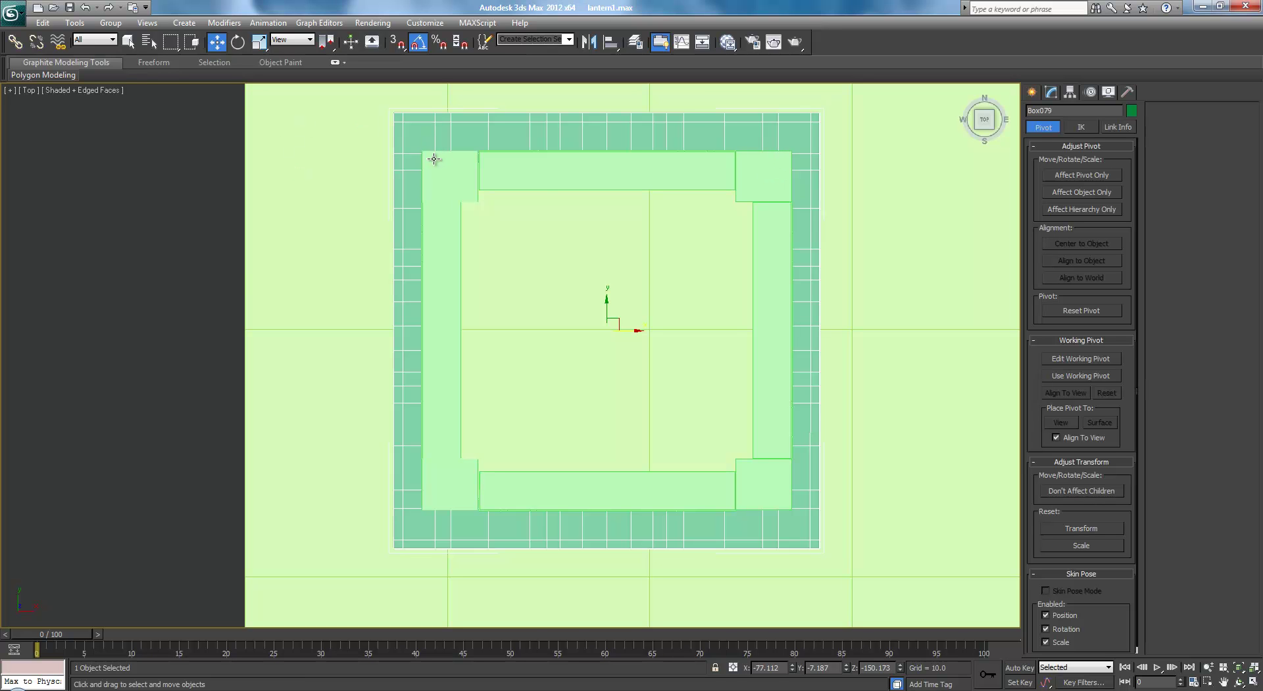
pyautogui.moveTo(629, 275); pyautogui.dragTo(577, 294, button='middle')
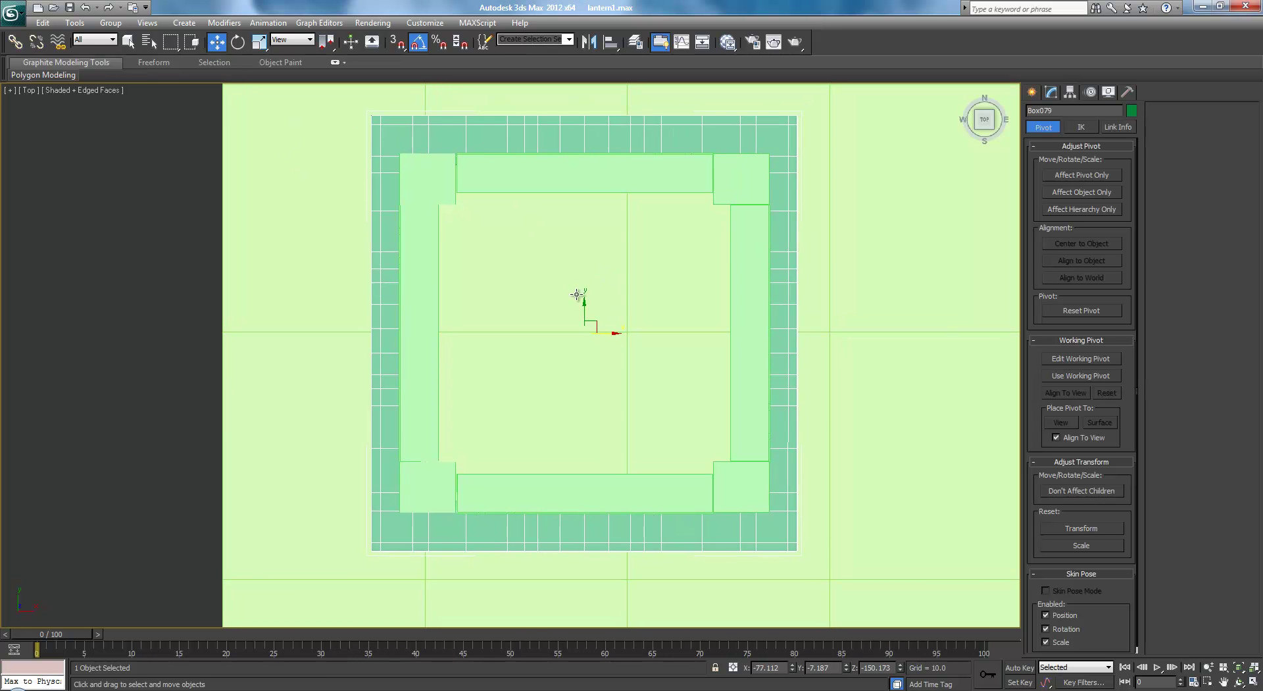
pyautogui.press('r')
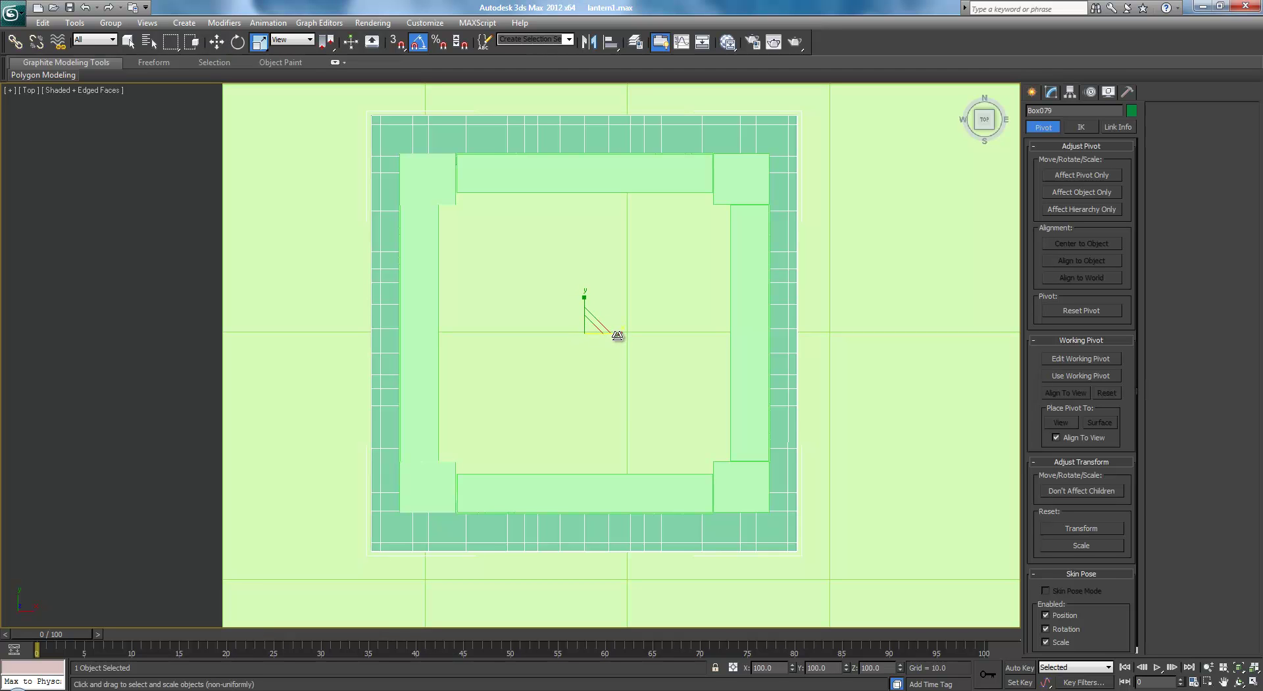
pyautogui.moveTo(615, 335); pyautogui.dragTo(618, 335)
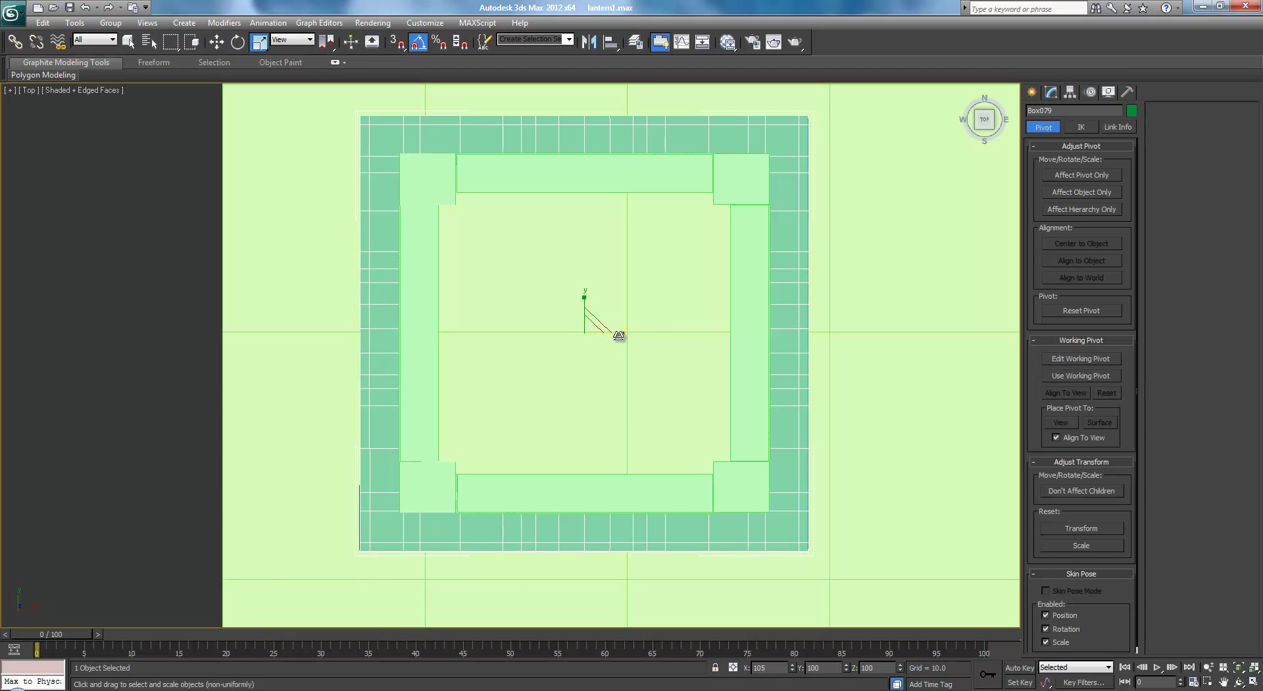
pyautogui.moveTo(618, 336); pyautogui.dragTo(620, 337)
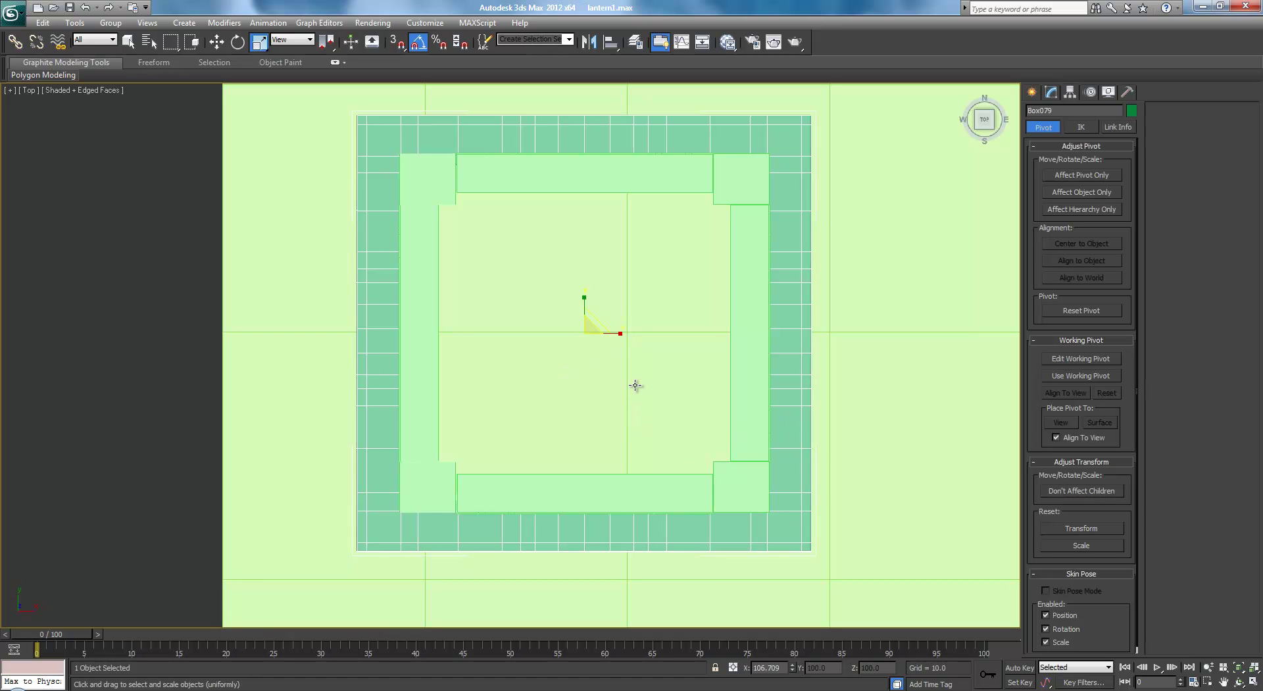
pyautogui.moveTo(636, 381); pyautogui.dragTo(636, 402, button='middle')
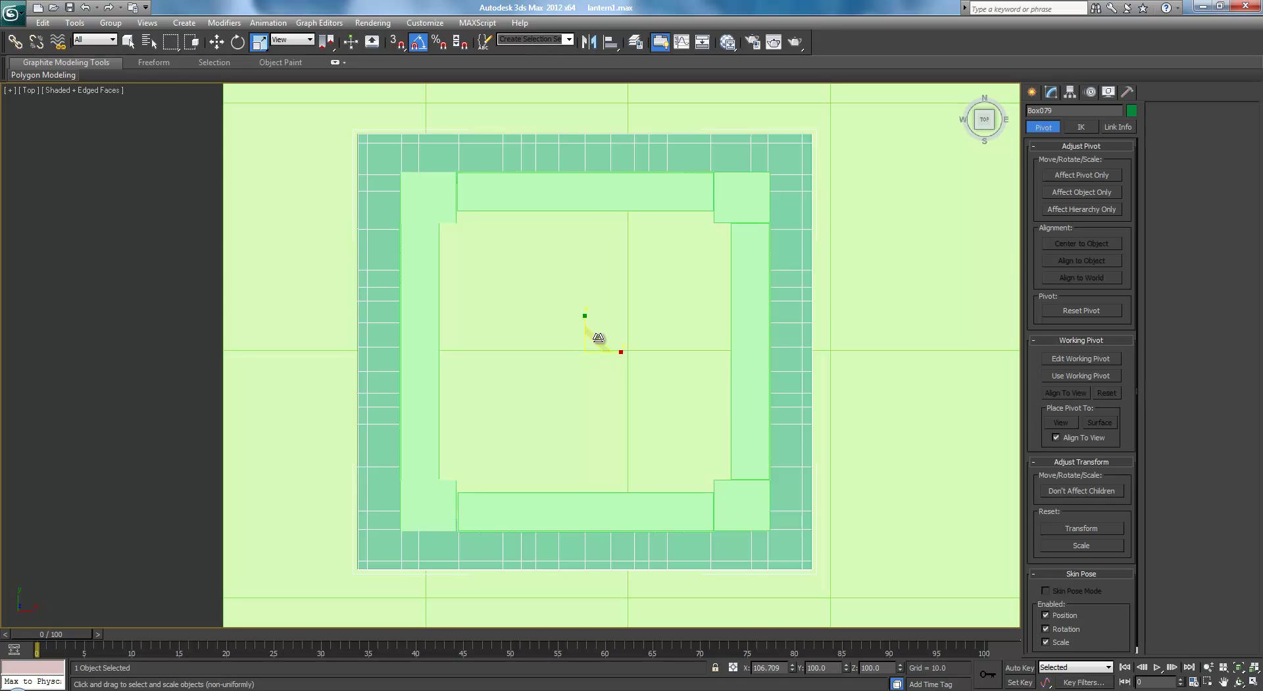
pyautogui.moveTo(599, 337); pyautogui.dragTo(589, 342)
# Examine the base's fit beneath the lantern body in the shaded Perspective view, deselected and without edged faces.
pyautogui.press('p')
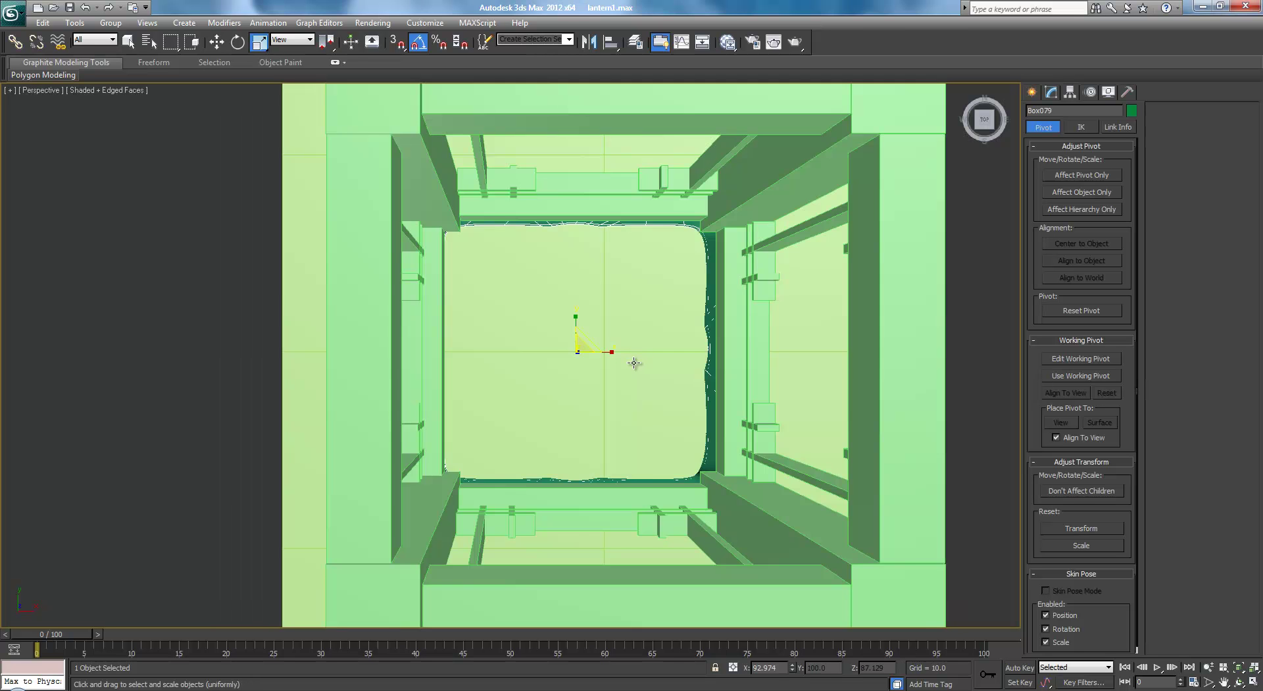
pyautogui.keyDown('alt'); pyautogui.moveTo(624, 376); pyautogui.dragTo(795, 310, button='middle'); pyautogui.keyUp('alt')
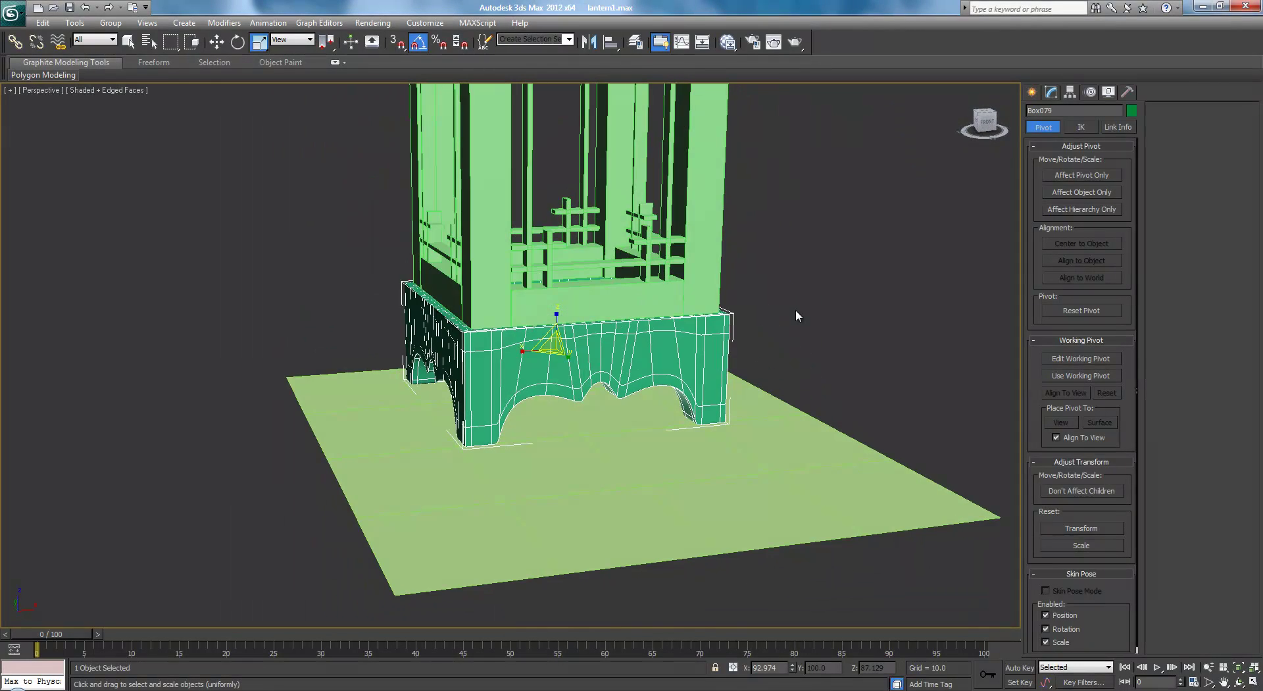
pyautogui.click(816, 306)
pyautogui.press('F4')
pyautogui.scroll(3, 750, 307)
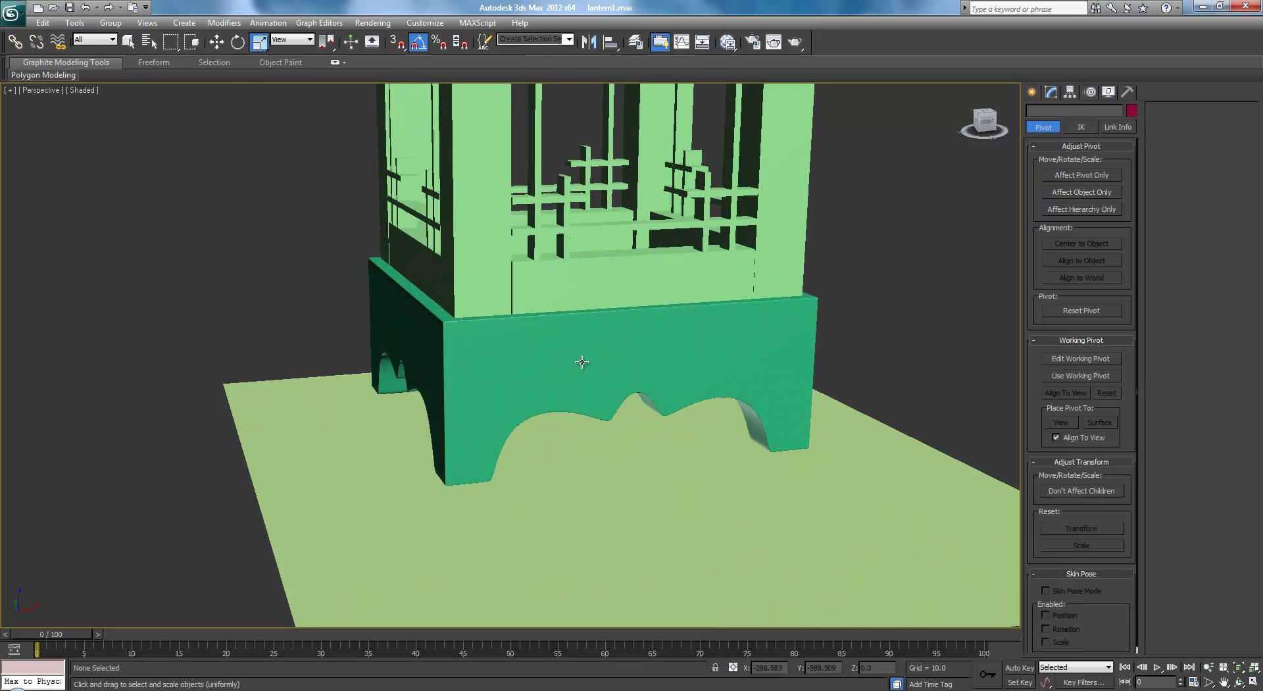
pyautogui.keyDown('alt'); pyautogui.moveTo(581, 361); pyautogui.dragTo(628, 539, button='middle'); pyautogui.keyUp('alt')
pyautogui.scroll(-6, 657, 361)
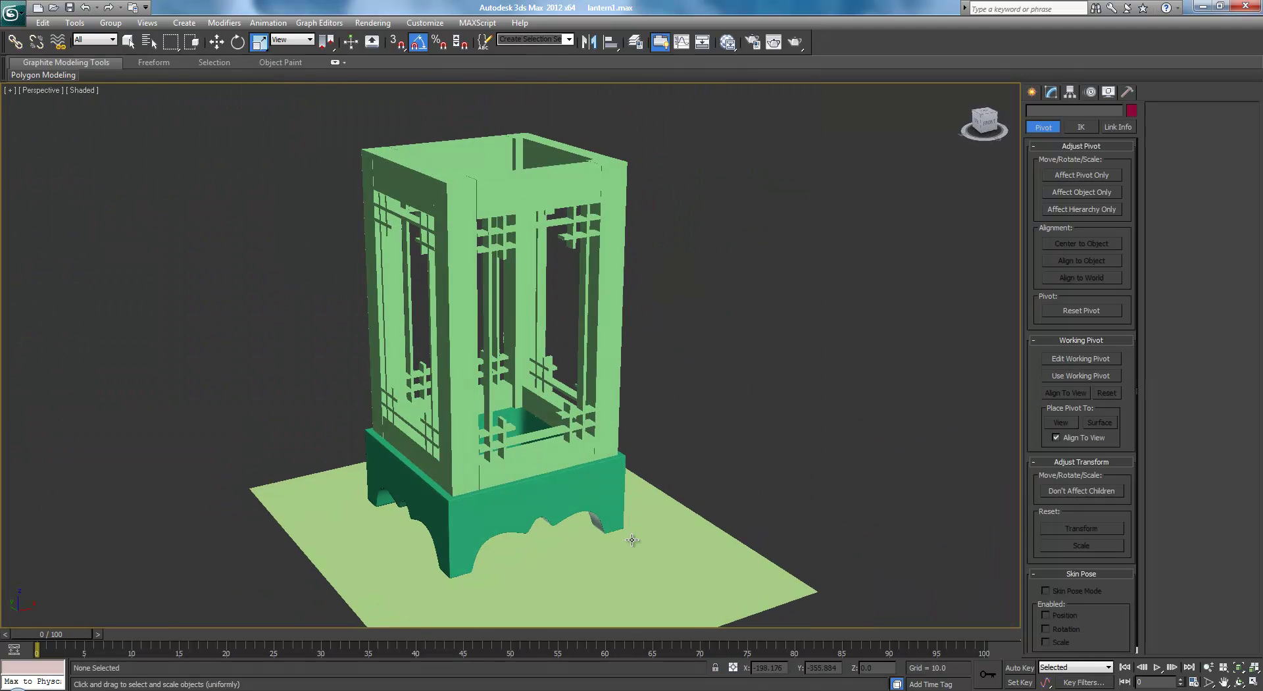
# Delete the light green ground plane beneath the lantern.
pyautogui.click(647, 561)
pyautogui.press('Delete')
pyautogui.rightClick(773, 458)
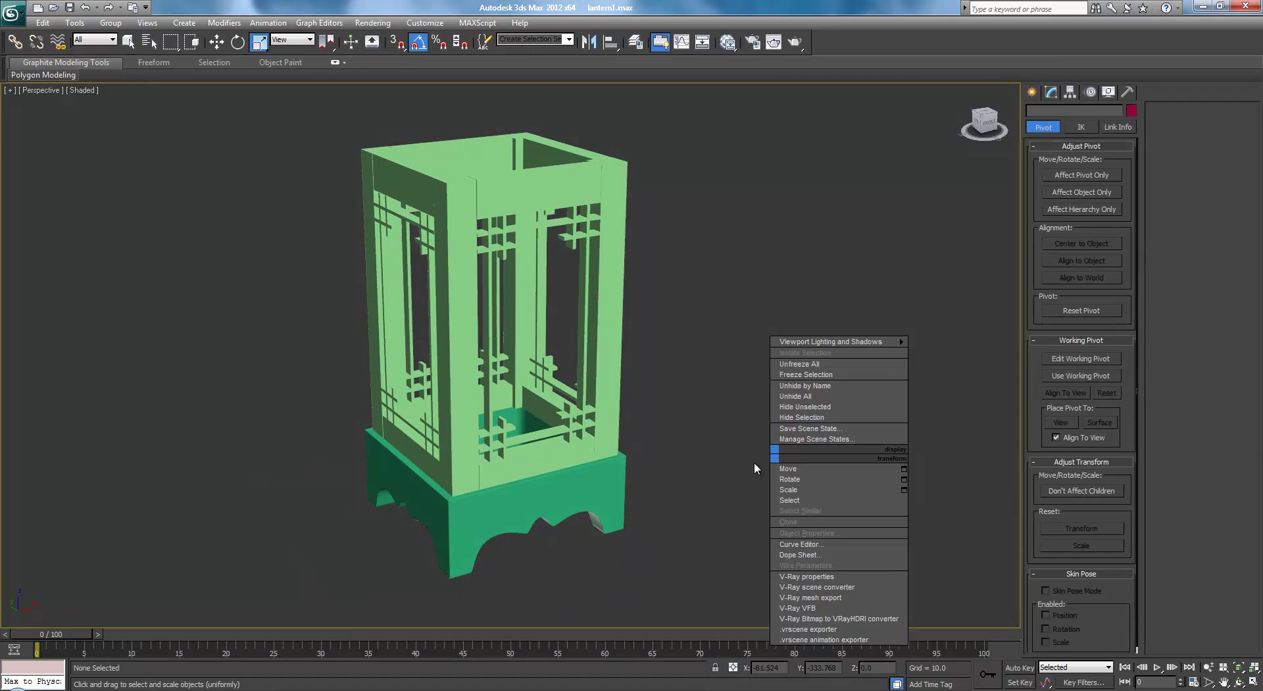
# Convert the lantern's front corner post to an Editable Poly, with edged faces shown.
pyautogui.scroll(1, 661, 444)
pyautogui.moveTo(661, 444); pyautogui.dragTo(593, 413, button='middle')
pyautogui.click(534, 390)
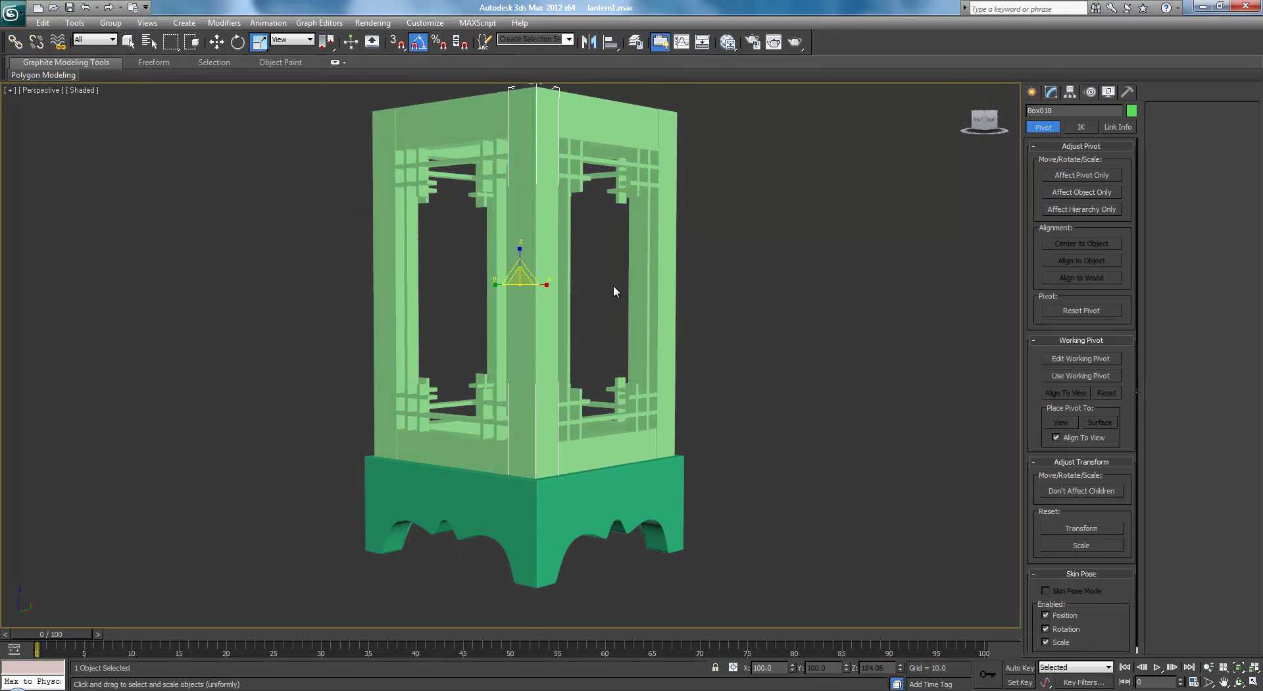
pyautogui.moveTo(614, 288); pyautogui.dragTo(611, 335, button='middle')
pyautogui.press('F4')
pyautogui.scroll(5, 686, 277)
pyautogui.keyDown('alt'); pyautogui.moveTo(685, 276); pyautogui.dragTo(733, 281, button='middle'); pyautogui.keyUp('alt')
pyautogui.click(1055, 93)
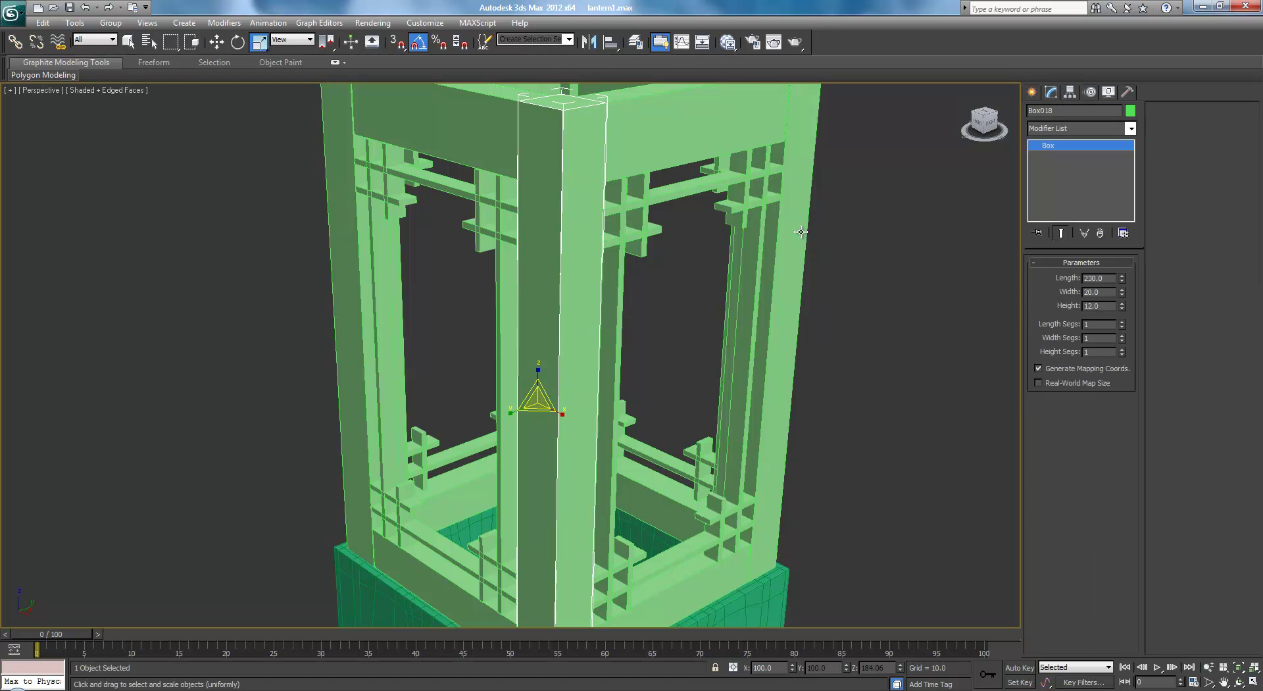
pyautogui.moveTo(805, 239); pyautogui.dragTo(834, 289, button='middle')
pyautogui.hotkey('ctrl', 'e')
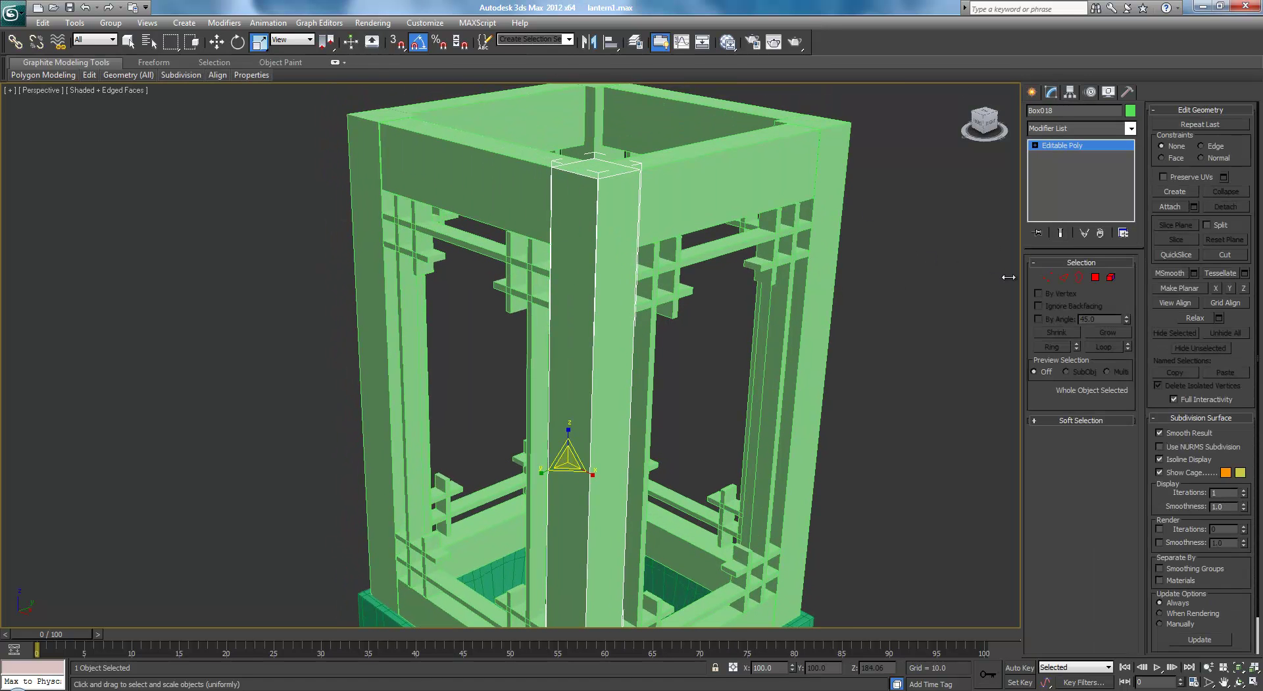
# Try a narrow chamfer of less than 1.0 on all edges of the corner post.
pyautogui.click(1062, 278)
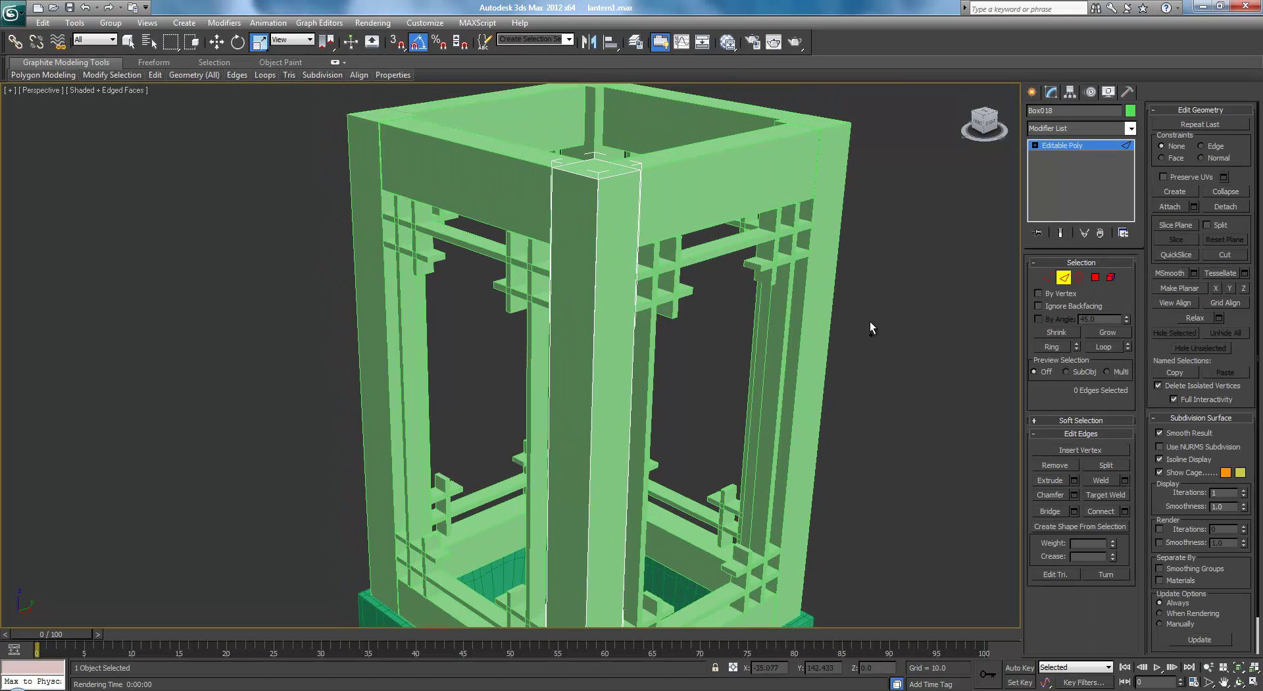
pyautogui.hotkey('ctrl', 'a')
pyautogui.moveTo(815, 341); pyautogui.dragTo(837, 204, button='middle')
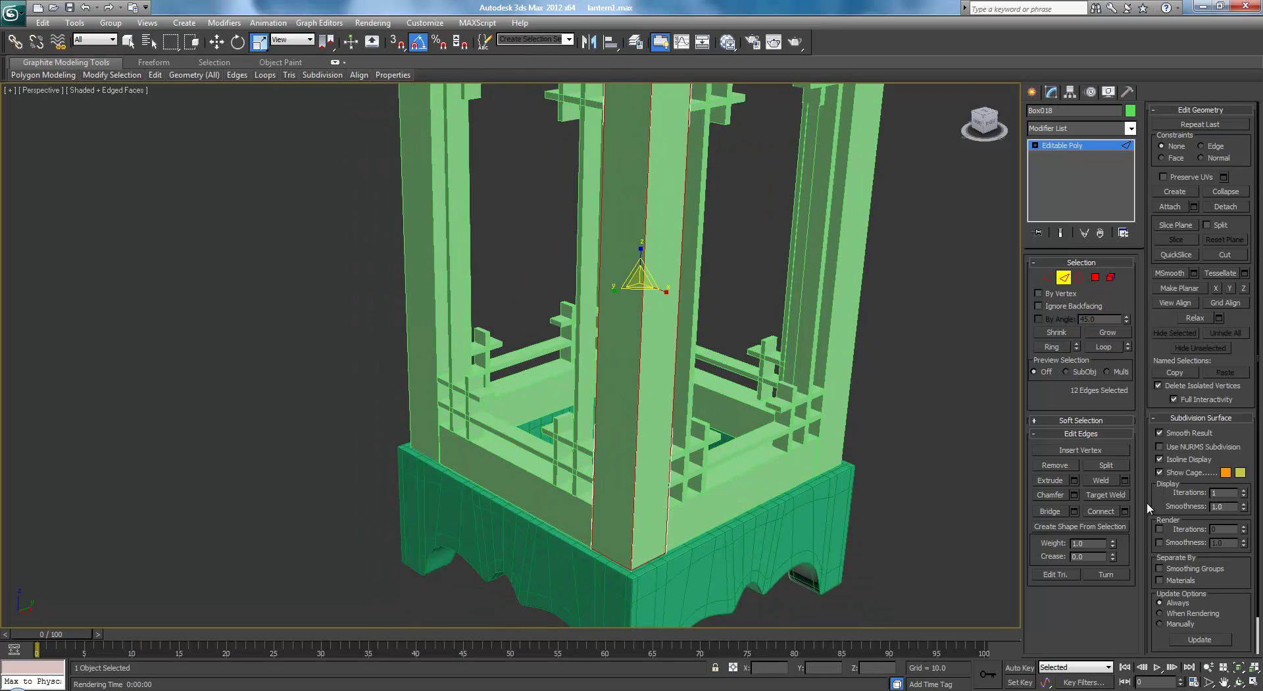
pyautogui.click(1074, 494)
pyautogui.scroll(5, 806, 438)
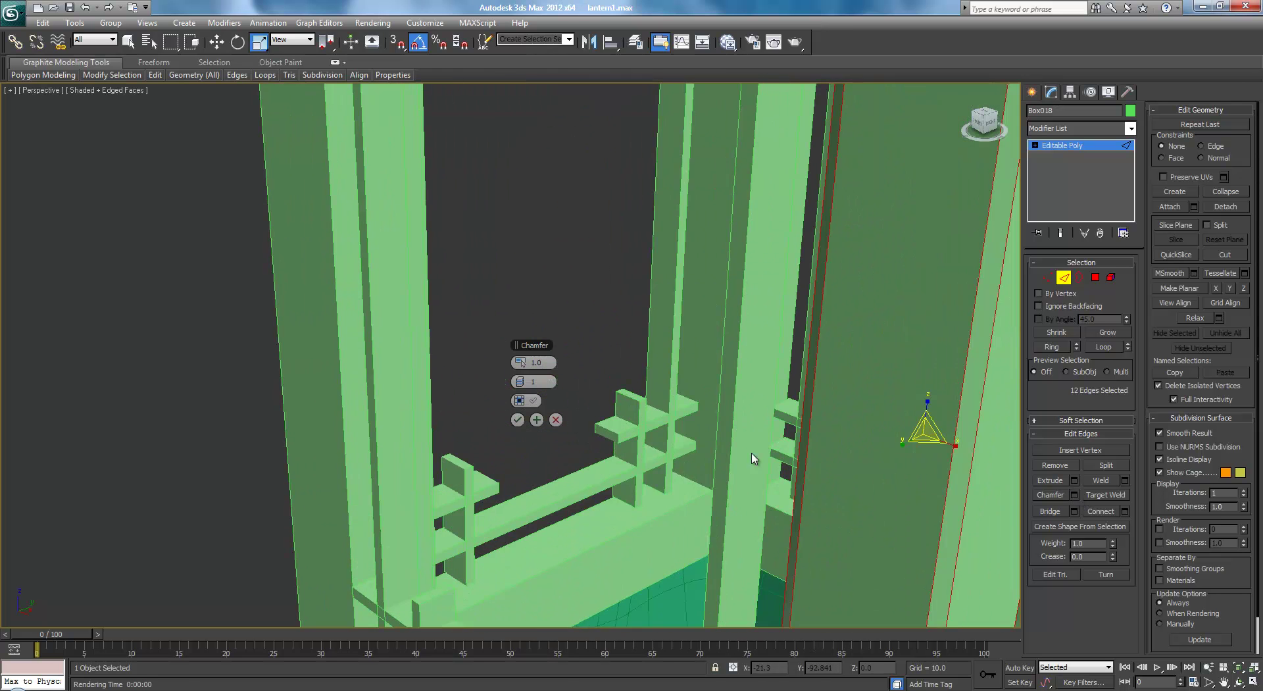
pyautogui.moveTo(753, 459); pyautogui.dragTo(684, 459, button='middle')
pyautogui.moveTo(837, 291); pyautogui.dragTo(828, 460, button='middle')
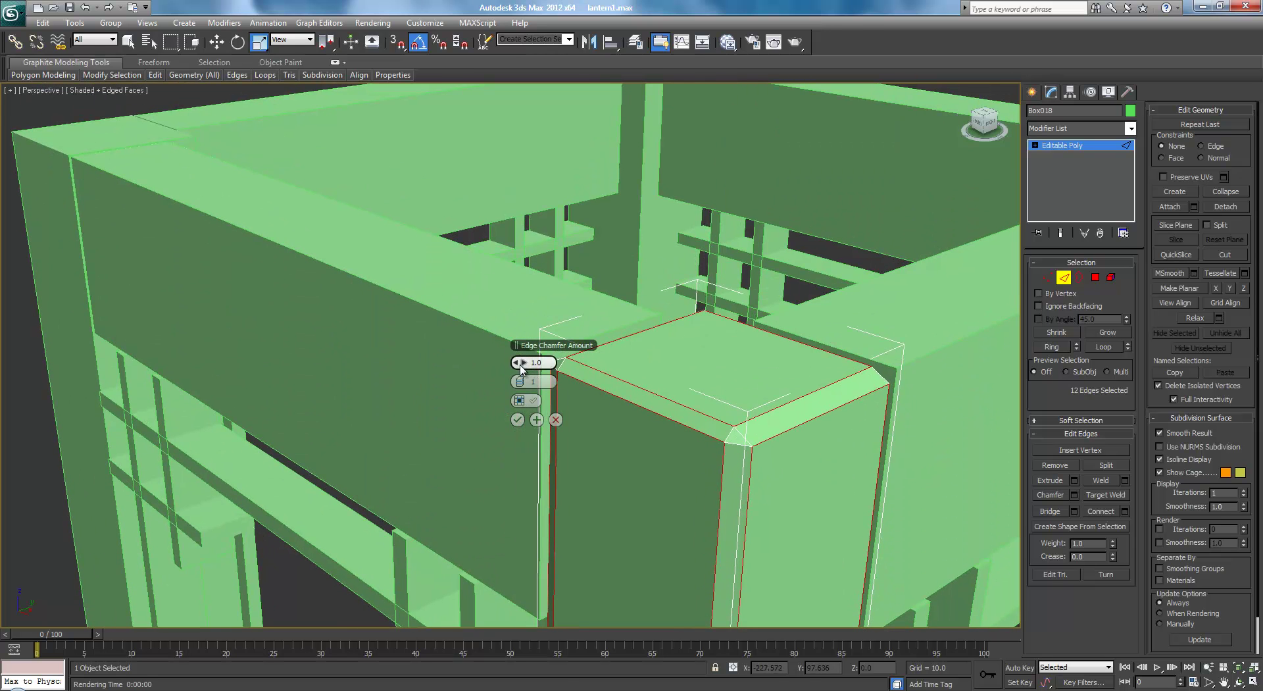
pyautogui.moveTo(519, 362); pyautogui.dragTo(515, 361)
pyautogui.click(518, 420)
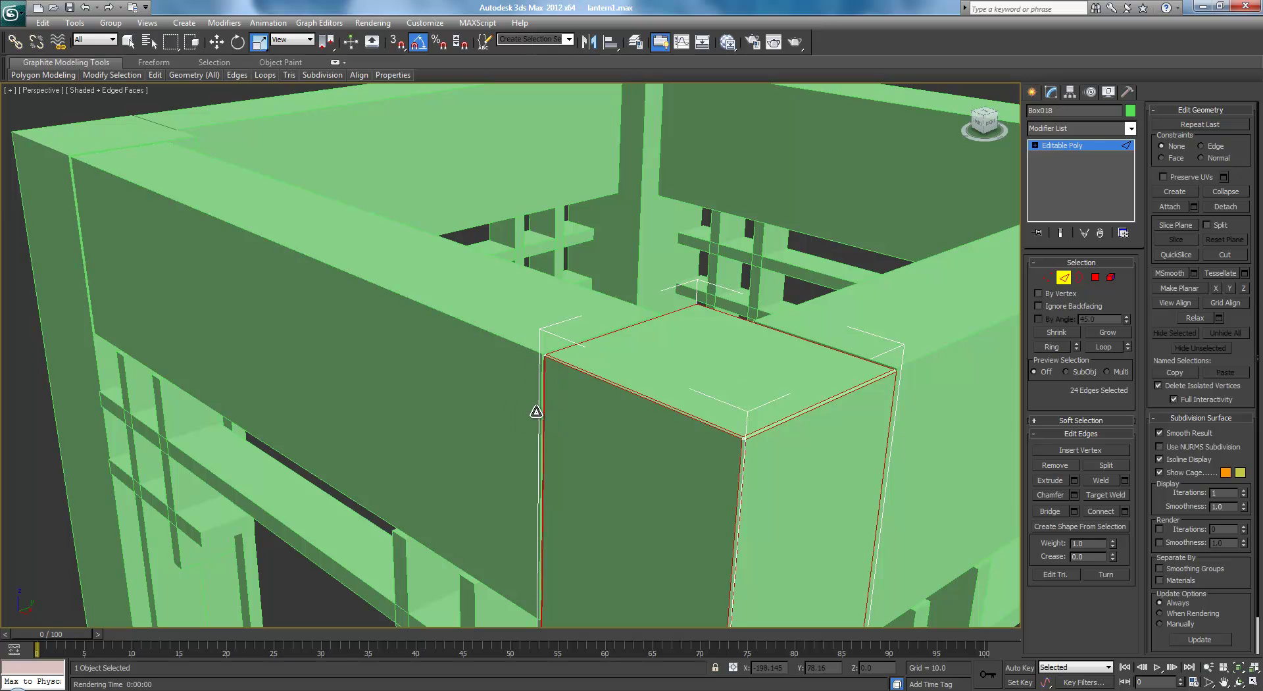
# Try a MeshSmooth modifier on the corner post, raising its iterations to 4 and examining the rounded corners.
pyautogui.click(1105, 148)
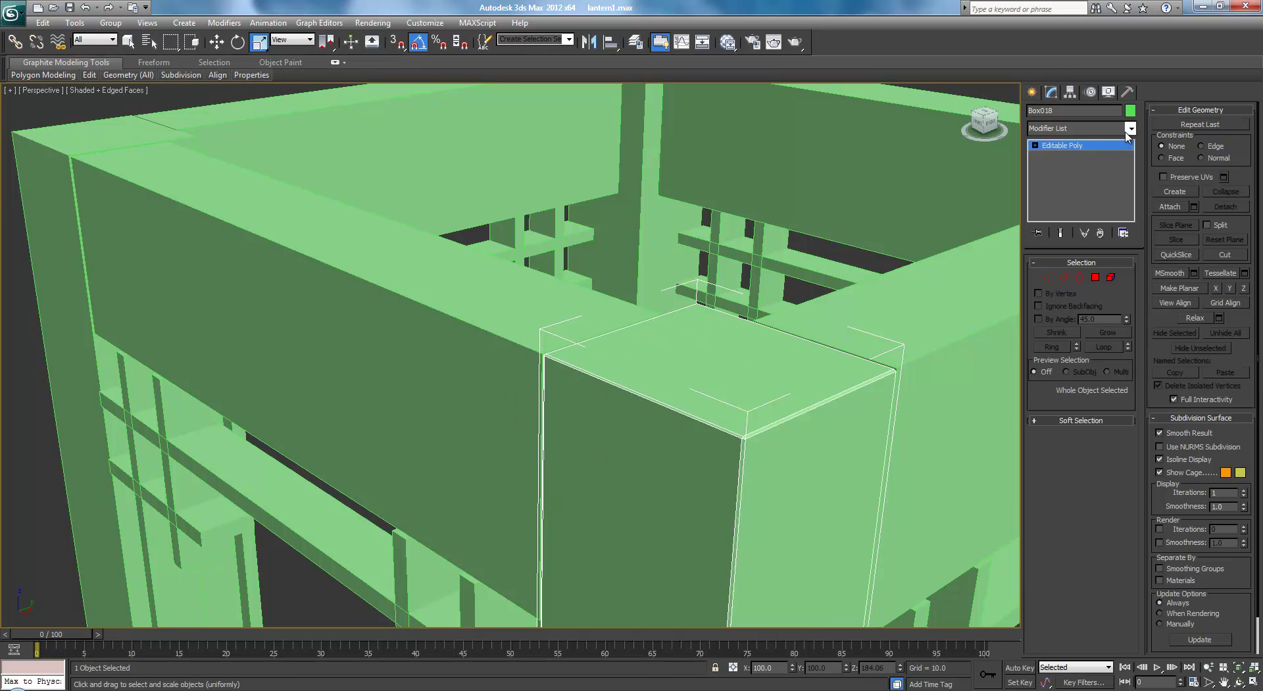
pyautogui.click(1105, 128)
pyautogui.scroll(-5, 1076, 415)
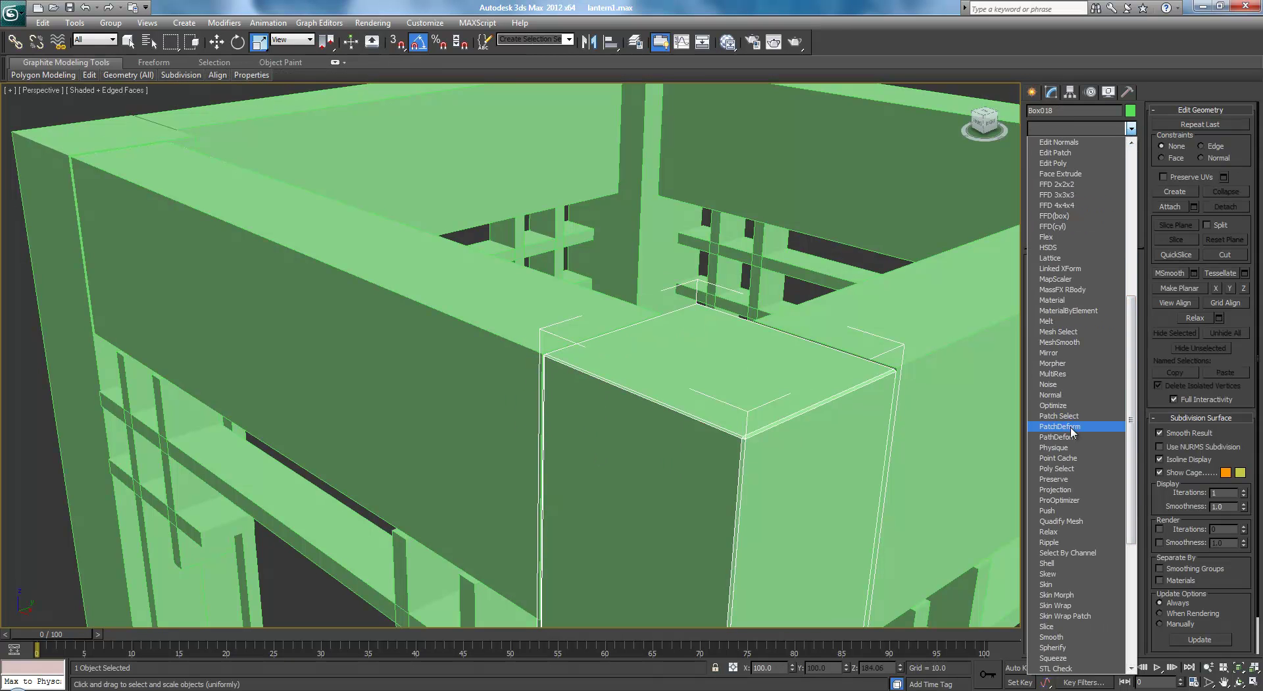
pyautogui.click(1061, 342)
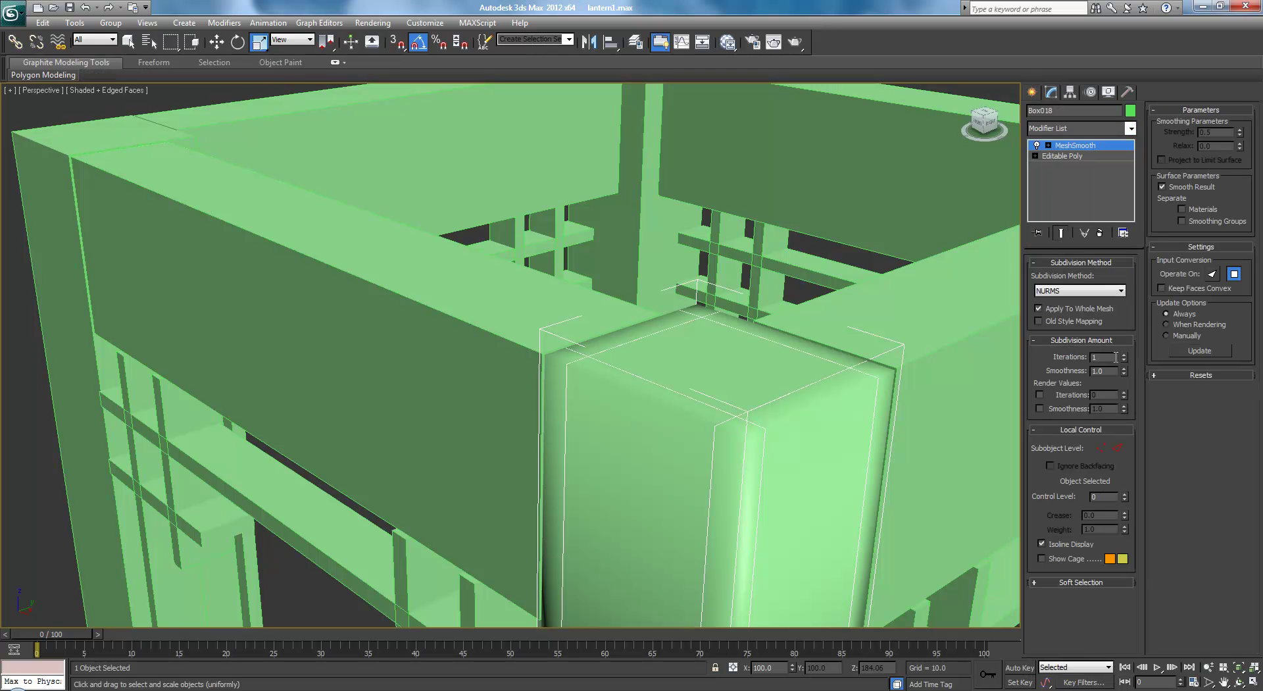
pyautogui.click(1125, 354)
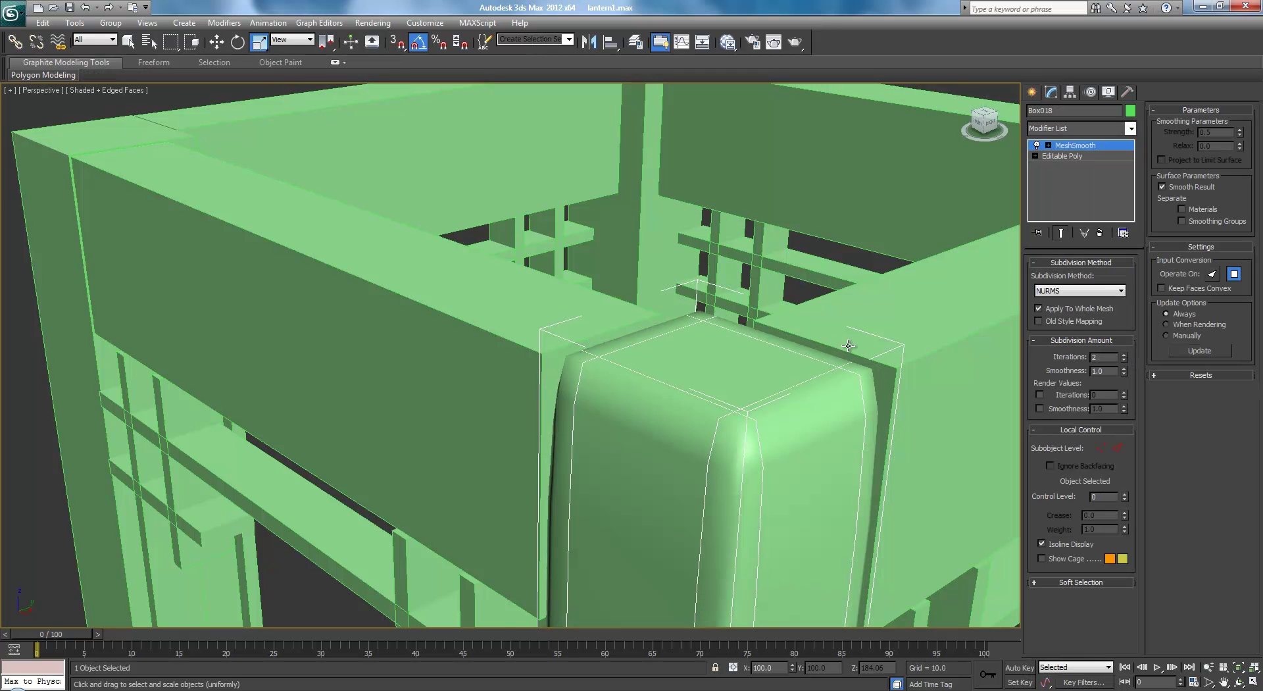
pyautogui.scroll(-8, 826, 338)
pyautogui.scroll(8, 684, 378)
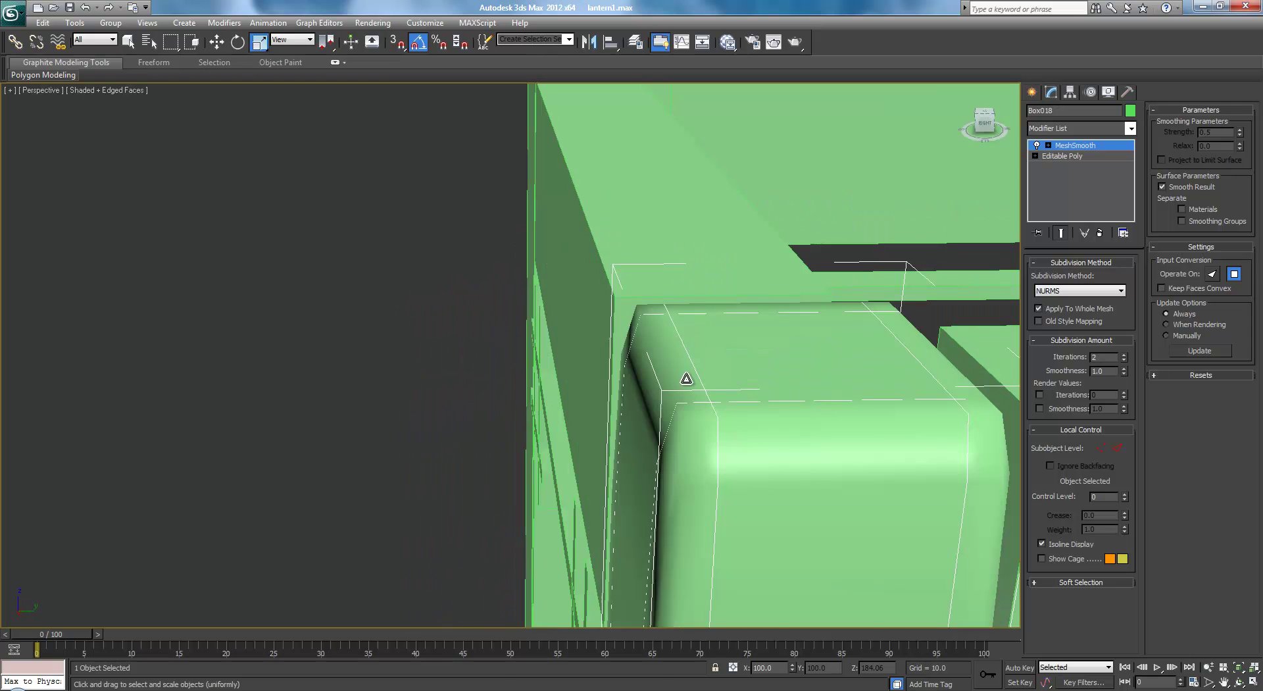
pyautogui.click(1125, 354)
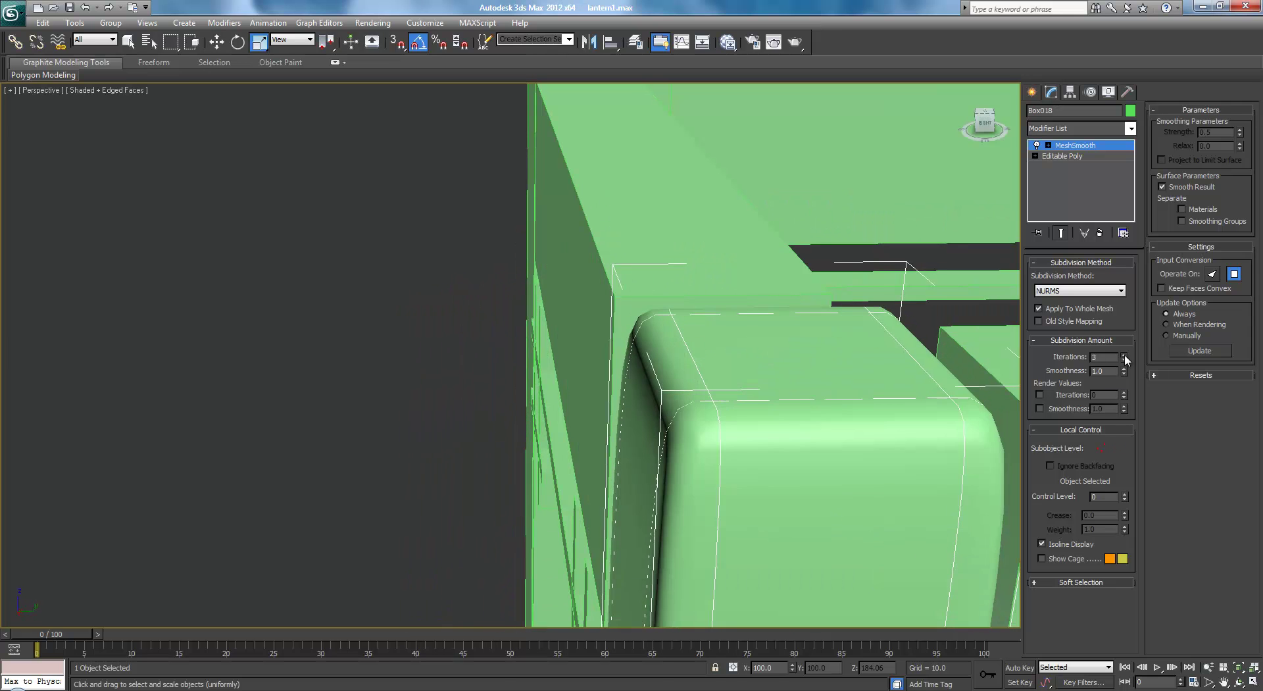
pyautogui.click(1124, 354)
pyautogui.scroll(-8, 789, 421)
pyautogui.scroll(8, 704, 371)
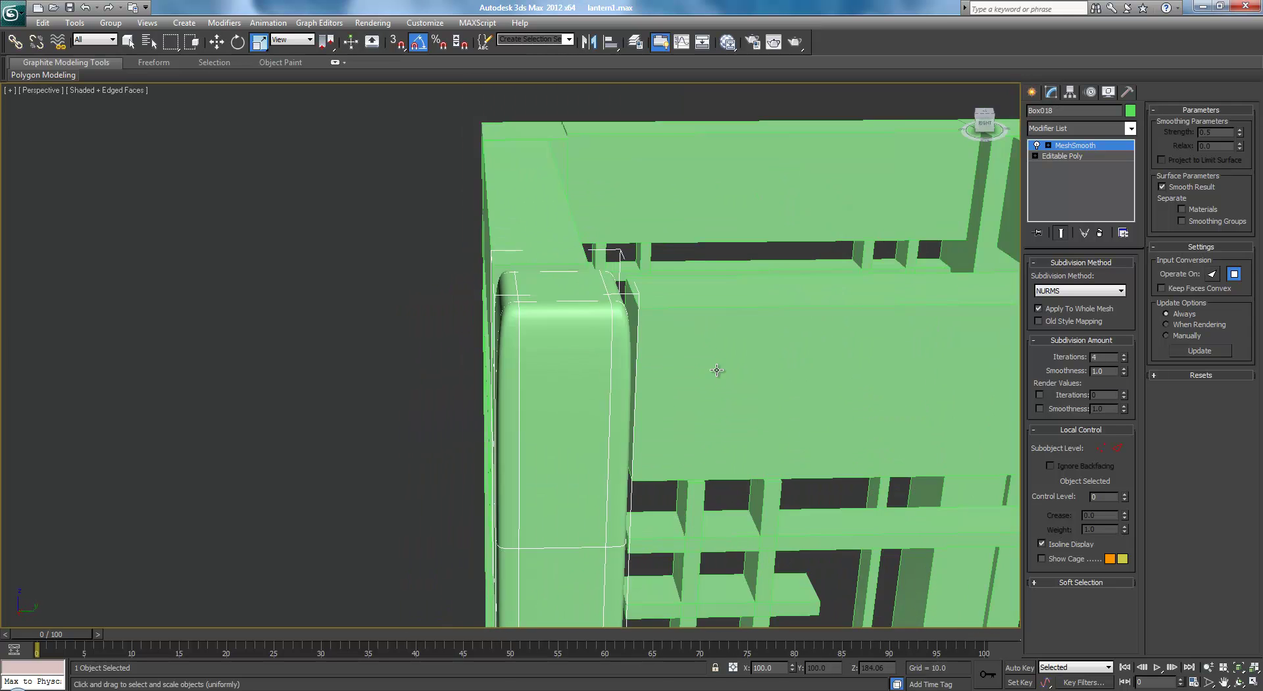
# Undo the MeshSmooth modifier with its iteration changes and the edge chamfer on the corner post.
pyautogui.hotkey('ctrl', 'z')
pyautogui.hotkey('ctrl', 'z')
pyautogui.hotkey('ctrl', 'z')
pyautogui.hotkey('ctrl', 'z')
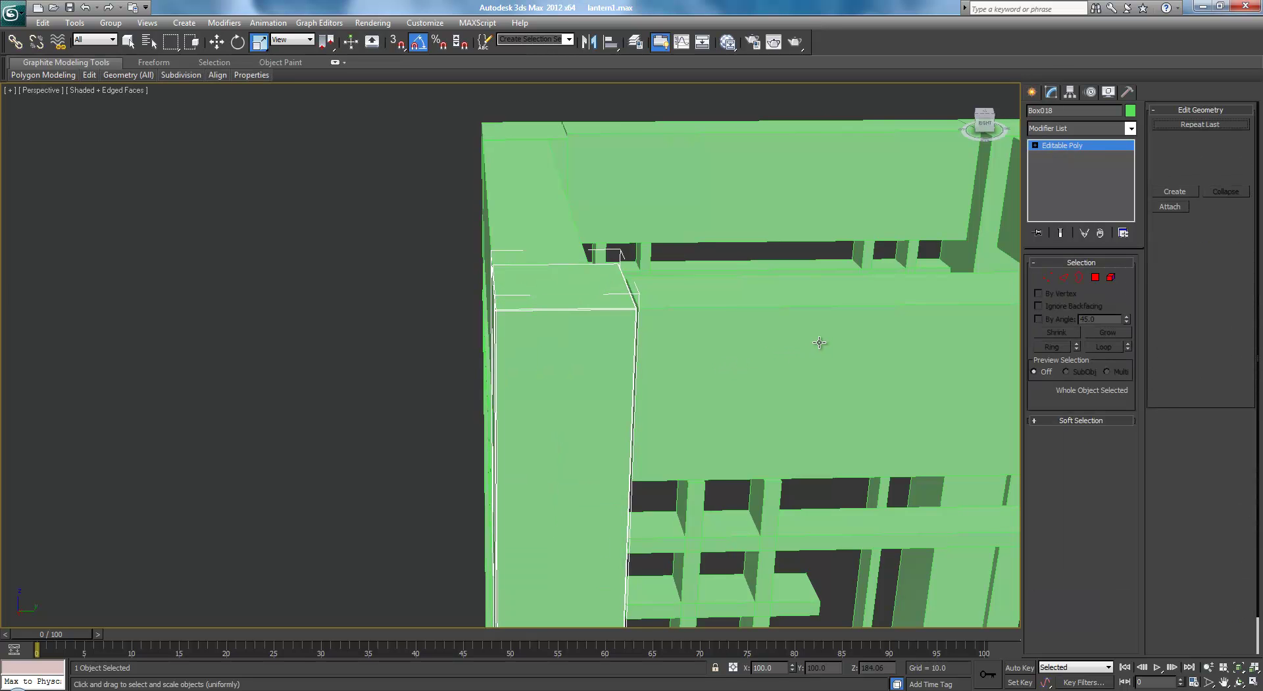
pyautogui.keyDown('alt'); pyautogui.moveTo(599, 350); pyautogui.dragTo(764, 264, button='middle'); pyautogui.keyUp('alt')
pyautogui.hotkey('ctrl', 'z')
pyautogui.scroll(3, 916, 243)
pyautogui.scroll(-6, 916, 243)
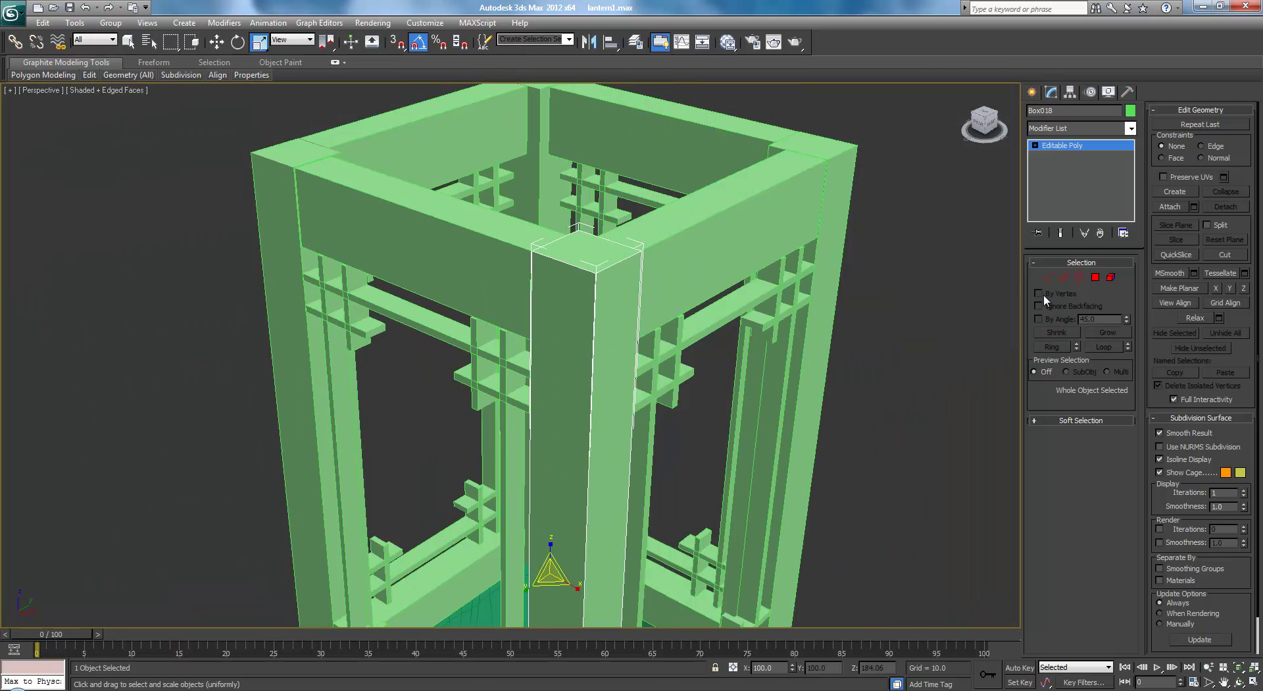
# Leave the corner post's edge level and isolate the whole post in the Front view.
pyautogui.click(1062, 280)
pyautogui.keyDown('alt'); pyautogui.moveTo(806, 342); pyautogui.dragTo(718, 343, button='middle'); pyautogui.keyUp('alt')
pyautogui.press('f')
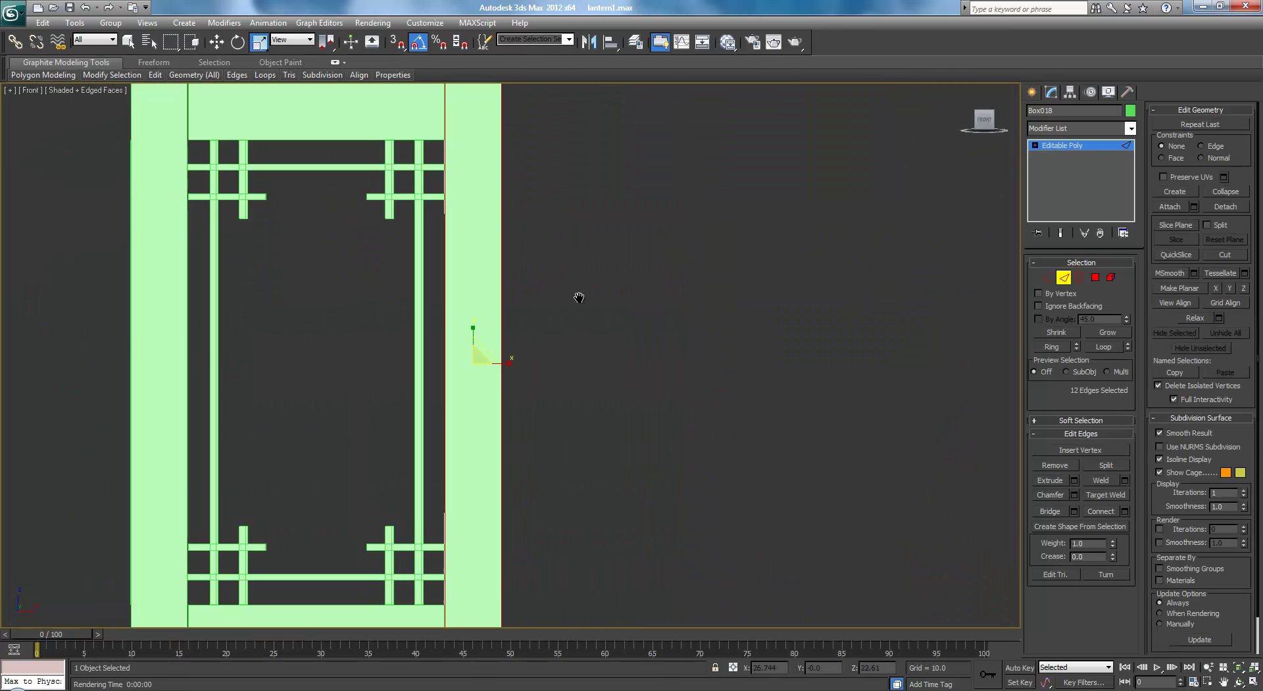
pyautogui.scroll(-5, 578, 296)
pyautogui.rightClick(690, 293)
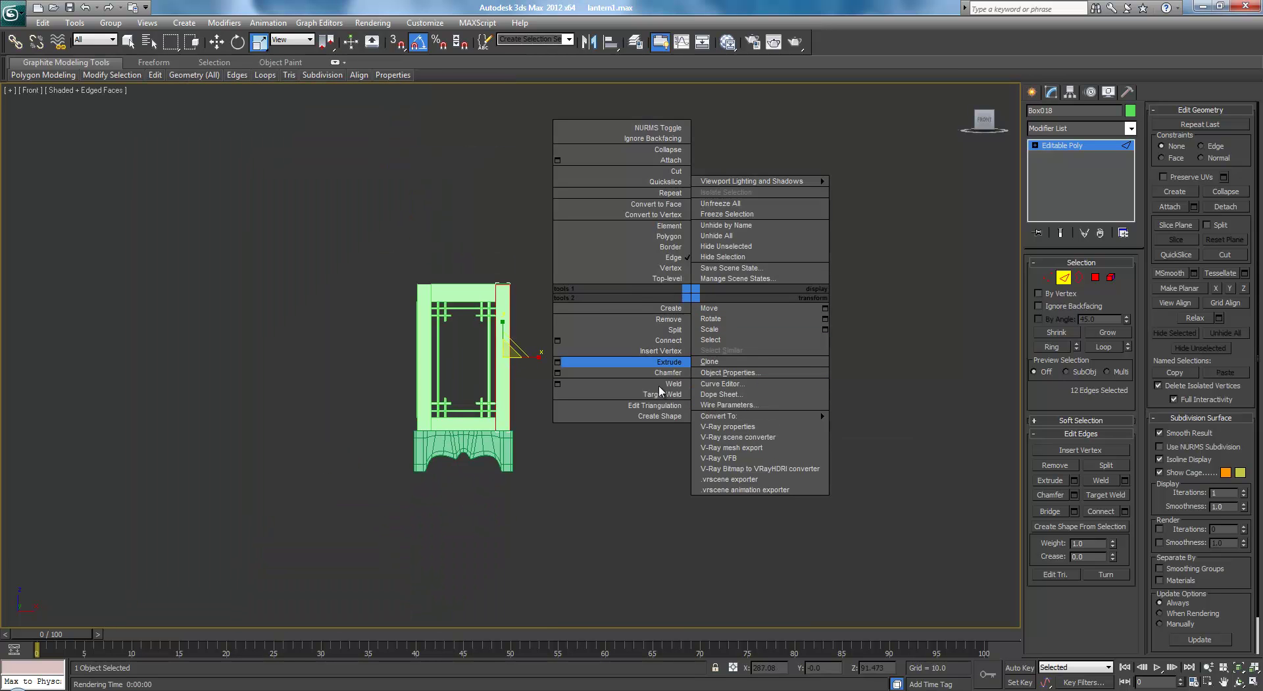
pyautogui.click(1071, 148)
pyautogui.rightClick(621, 336)
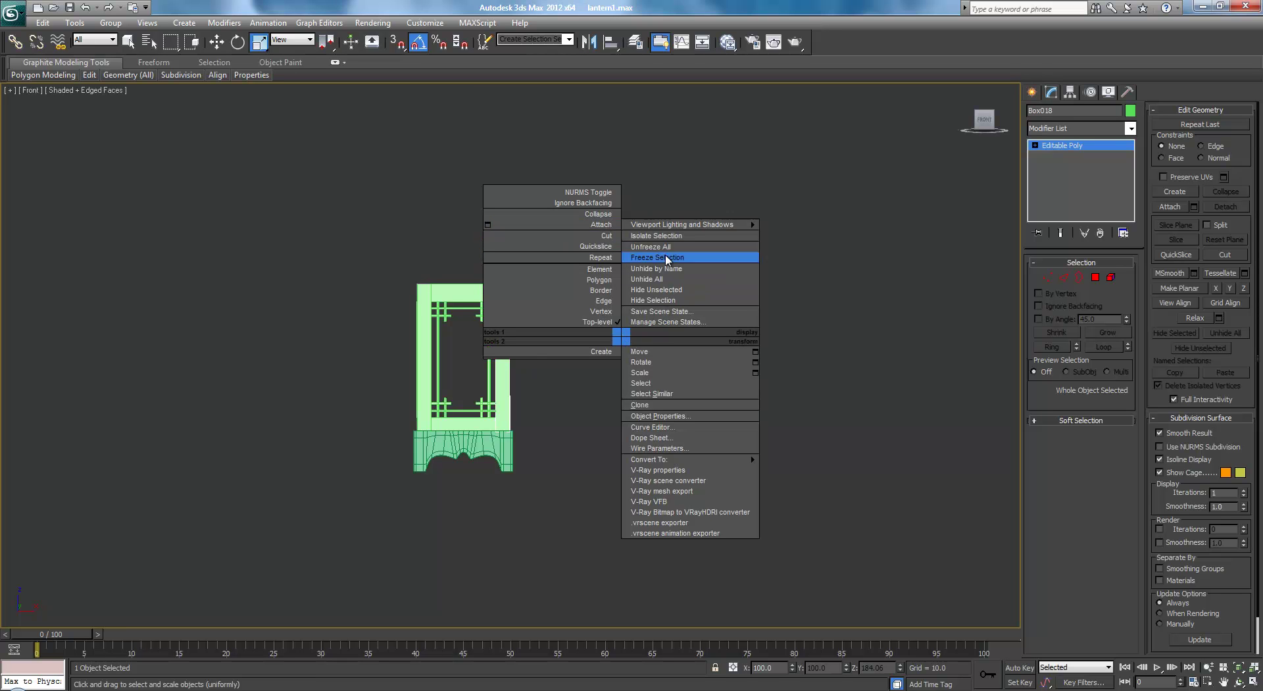
pyautogui.click(709, 234)
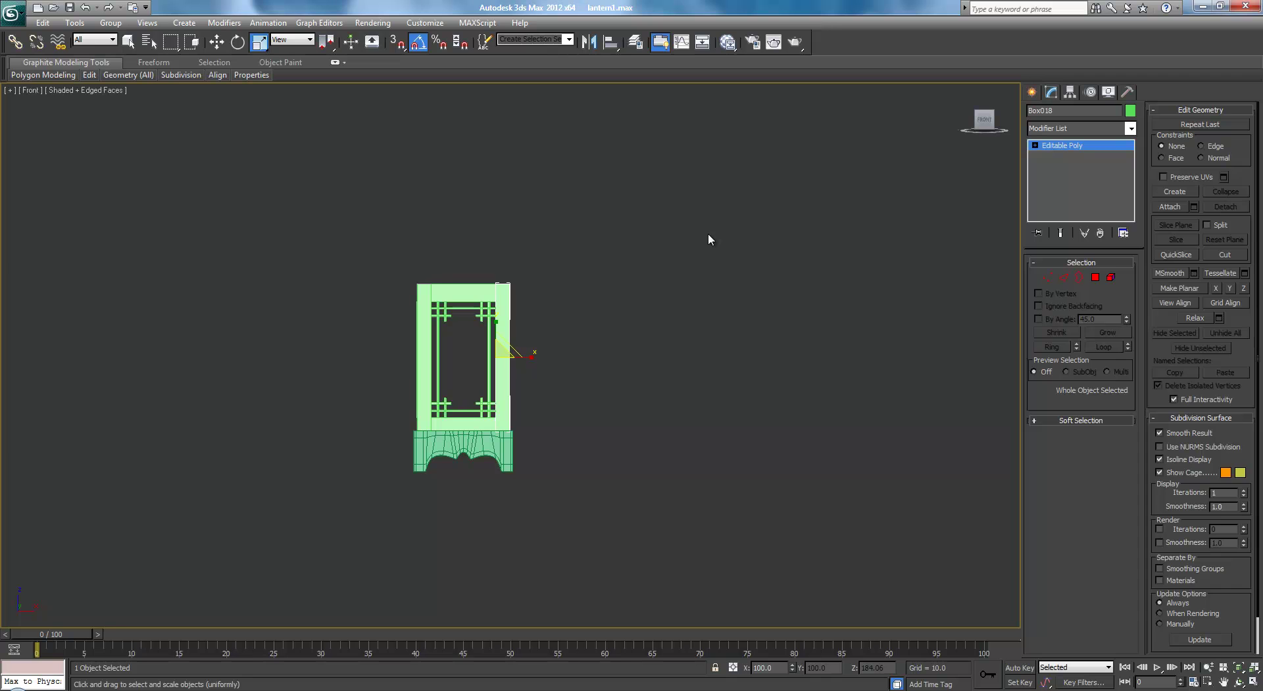